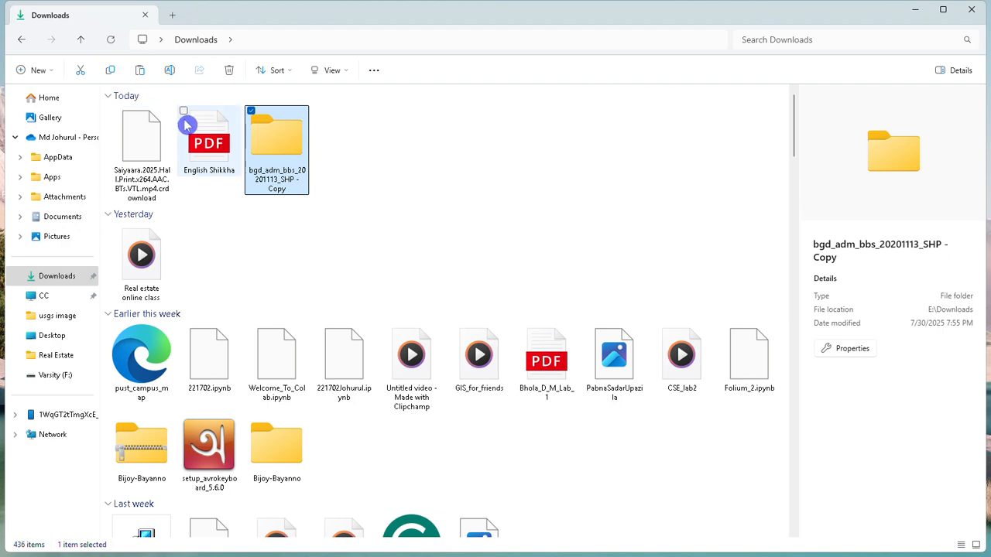
Create a new folder named Bangladesh_border on the Artifitial (E:) drive.
left_click(25, 44)
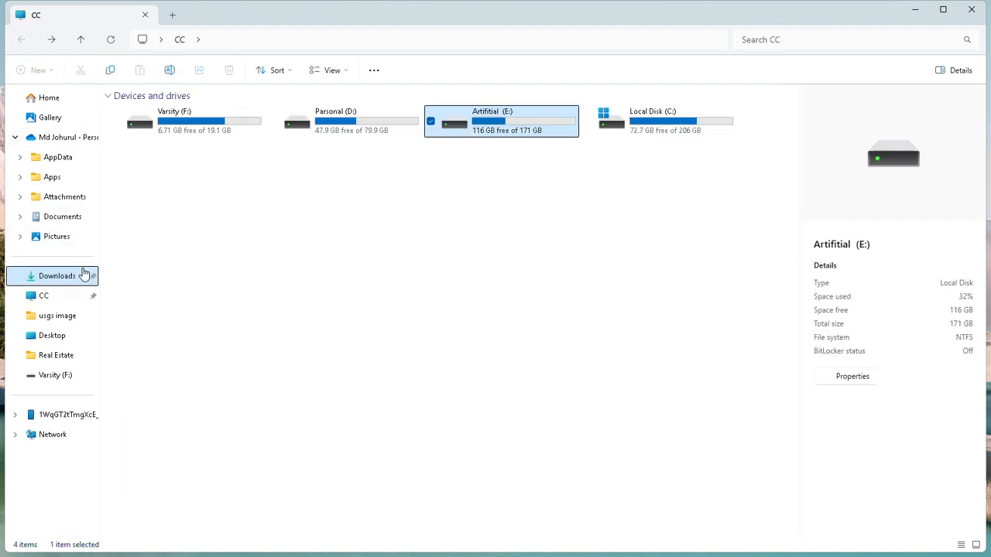
left_click(72, 296)
double_click(491, 118)
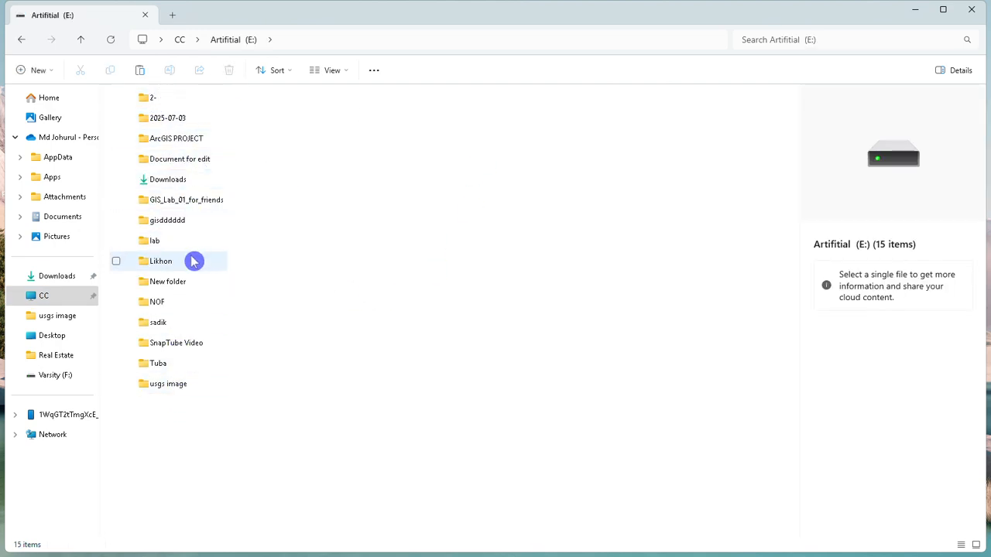
left_click(34, 76)
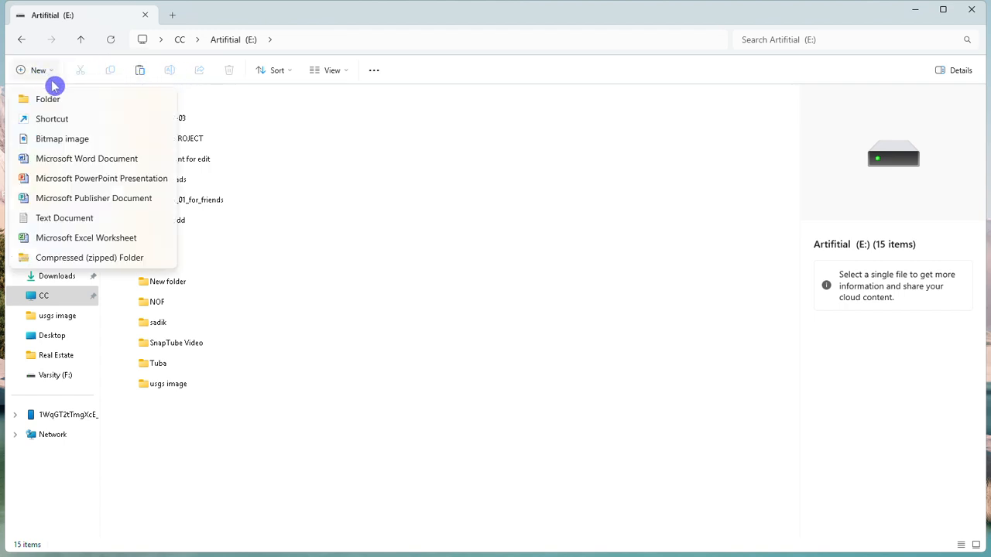
left_click(67, 101)
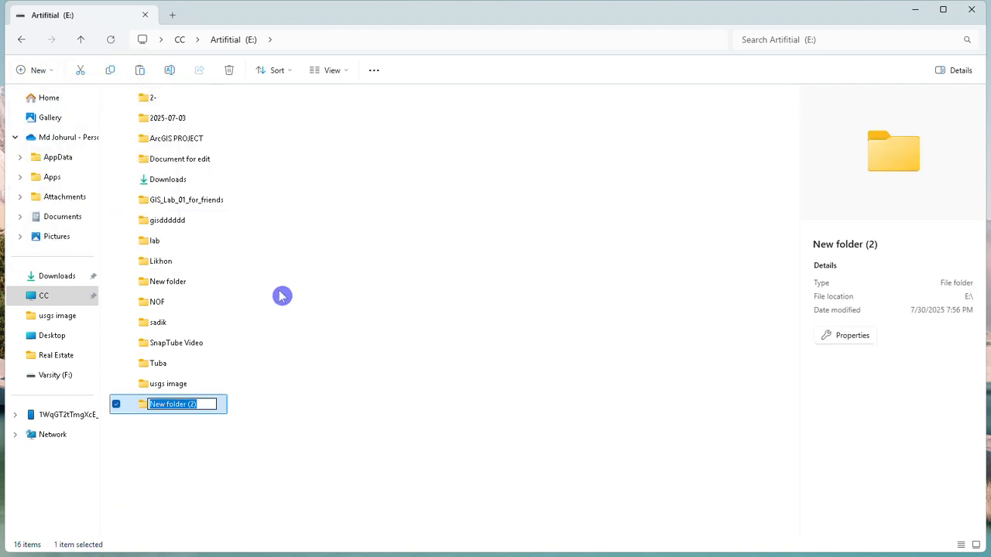
type("BA")
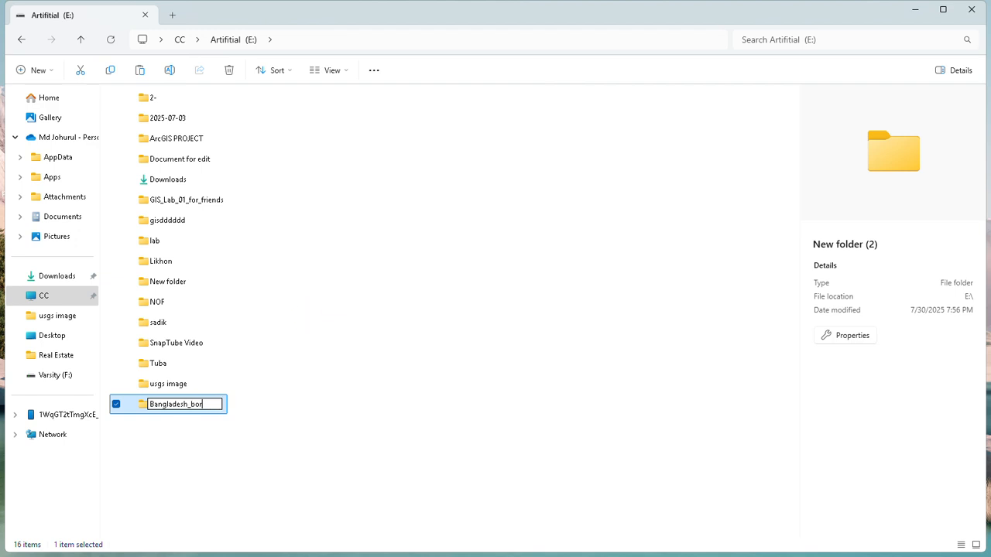
left_click(263, 444)
Paste the copied bgd_adm_bbs_20201113_SHP - Copy folder into Bangladesh_border and minimize the file window.
double_click(203, 404)
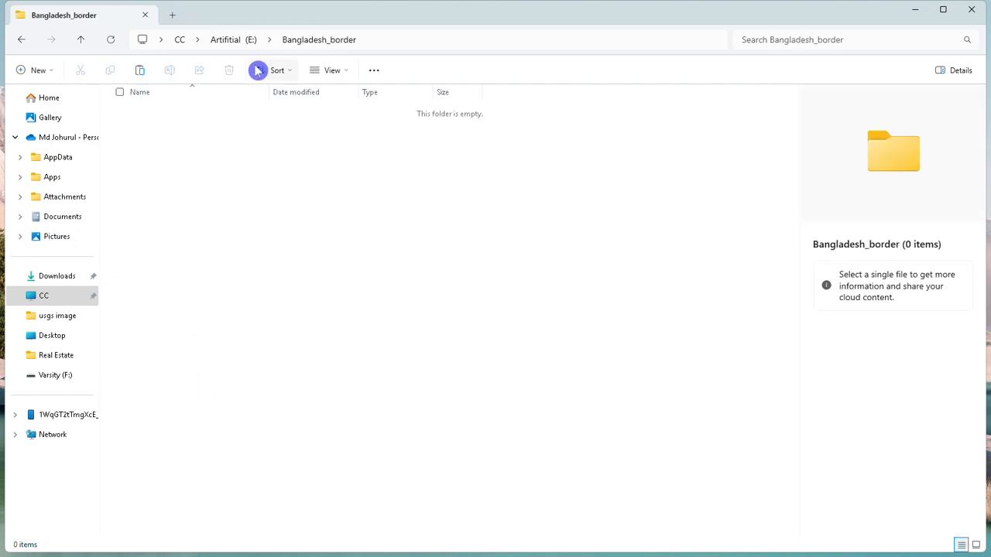
left_click(139, 70)
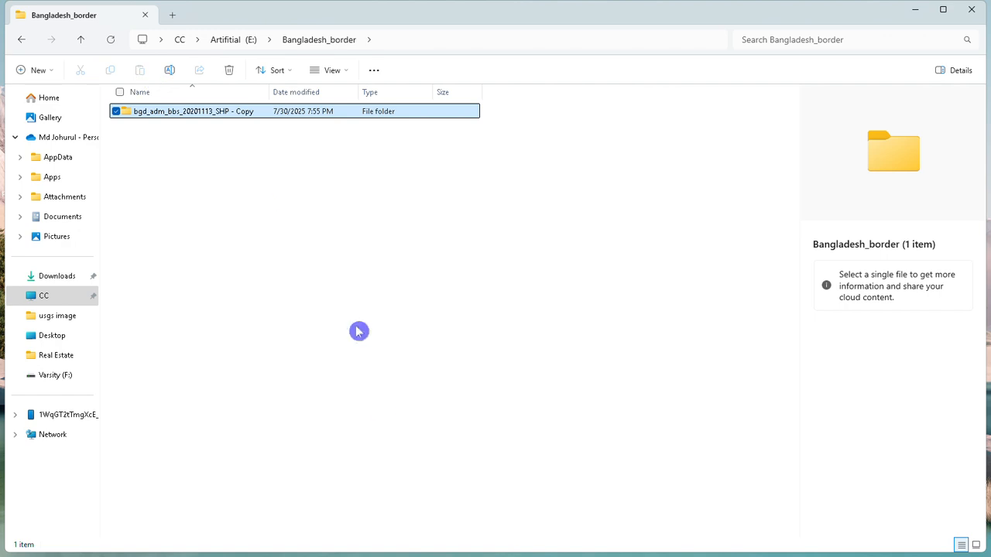
left_click(372, 394)
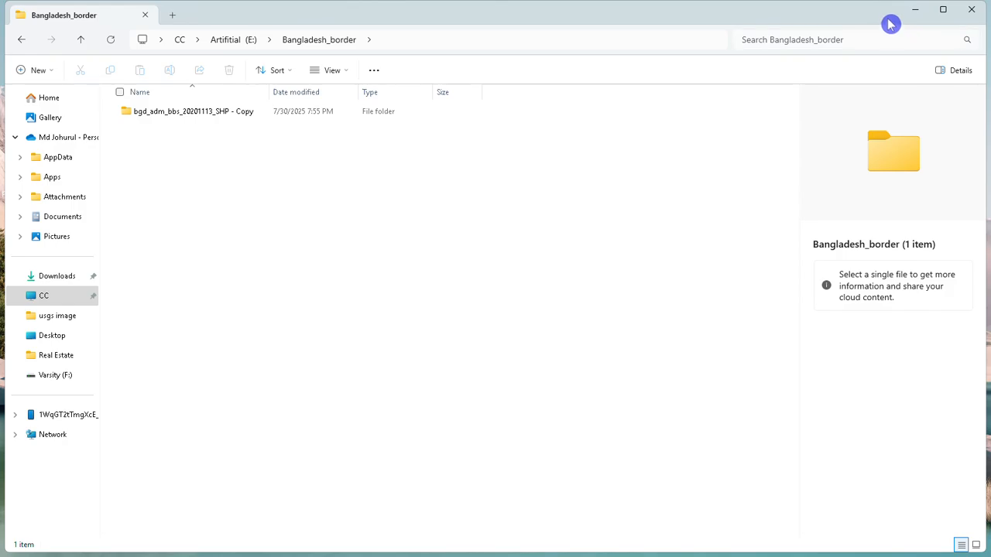
left_click(915, 9)
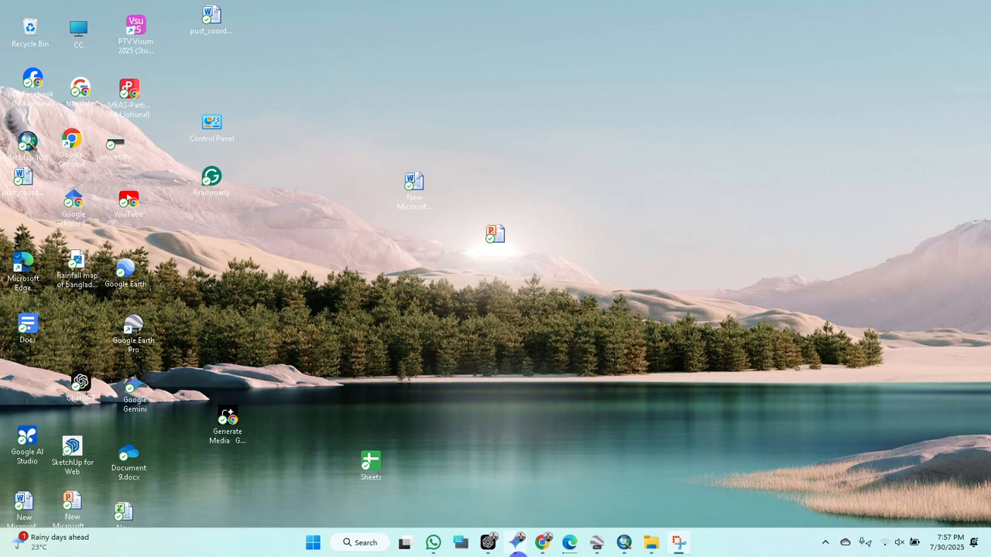
Switch to ArcMap, show the Catalog and collapse the F:\GIS Project folder connection.
left_click(624, 542)
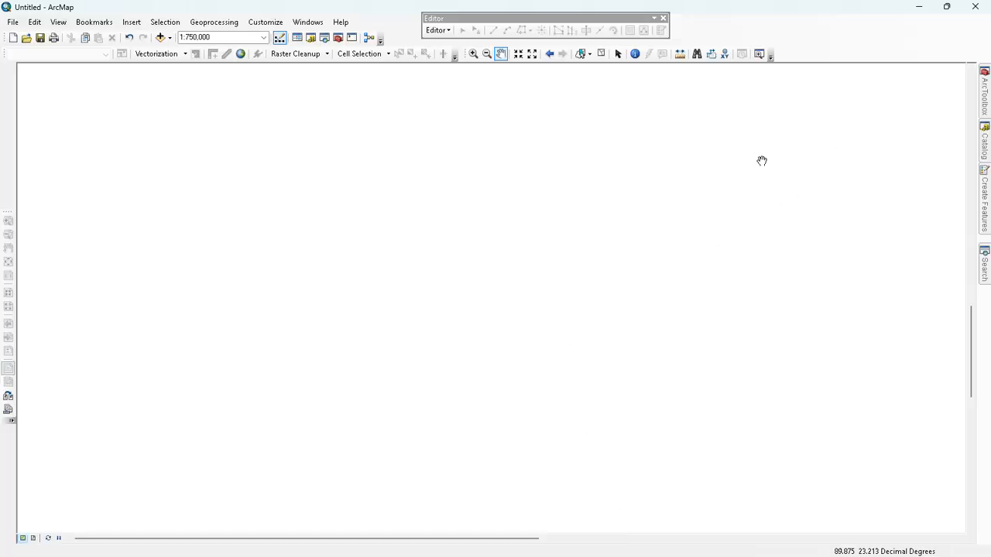
left_click(985, 146)
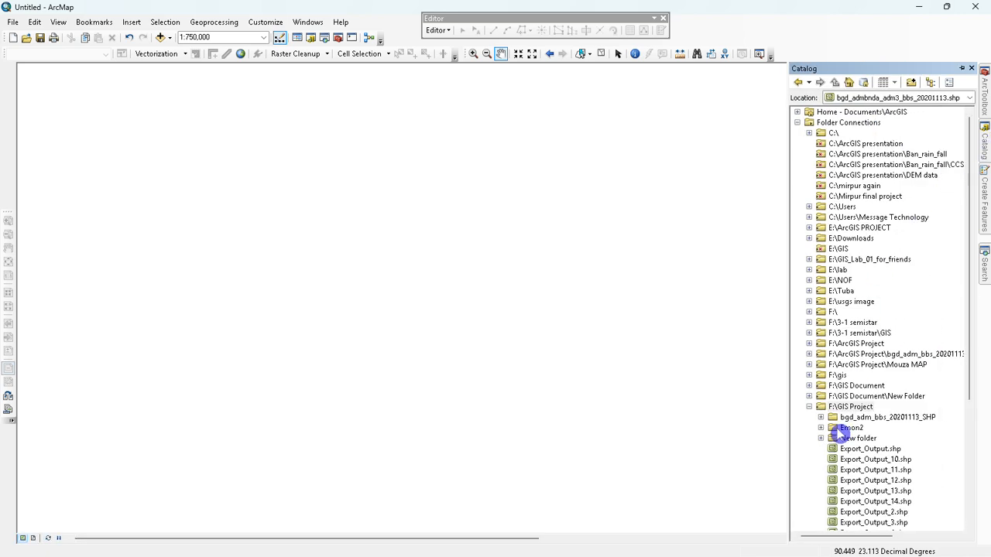
left_click(810, 408)
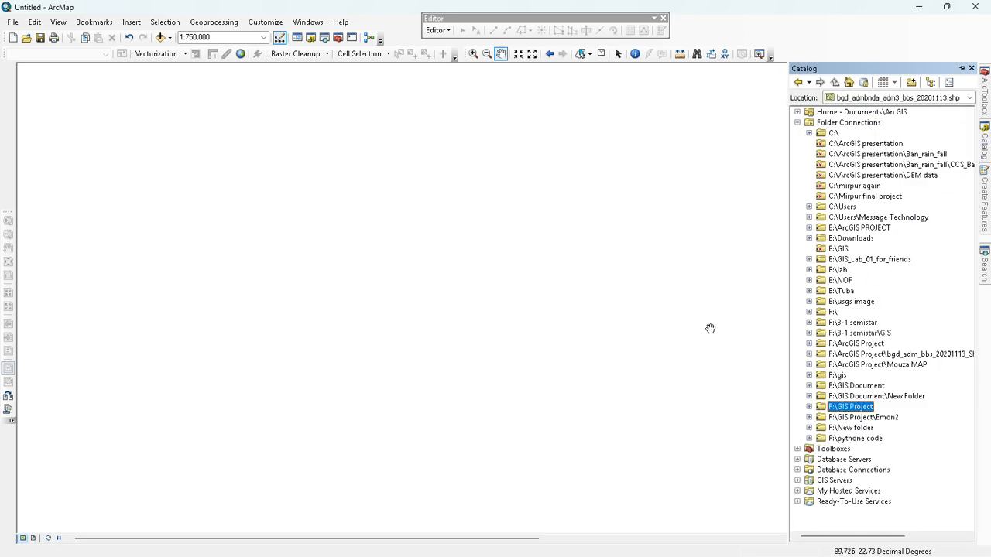
Start adding data and create a folder connection to E:\Bangladesh_border.
left_click(163, 37)
left_click(514, 203)
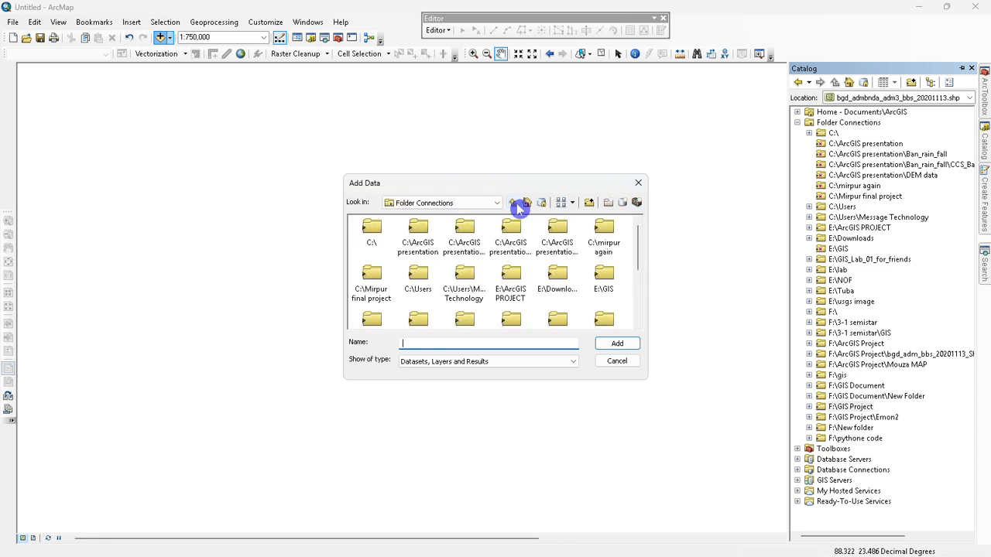
left_click(590, 202)
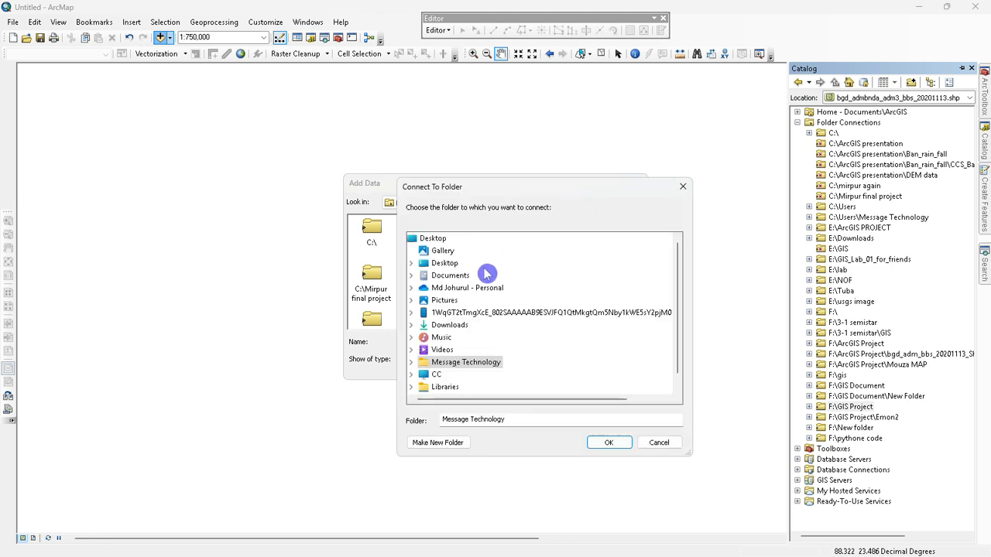
left_click(437, 375)
double_click(436, 375)
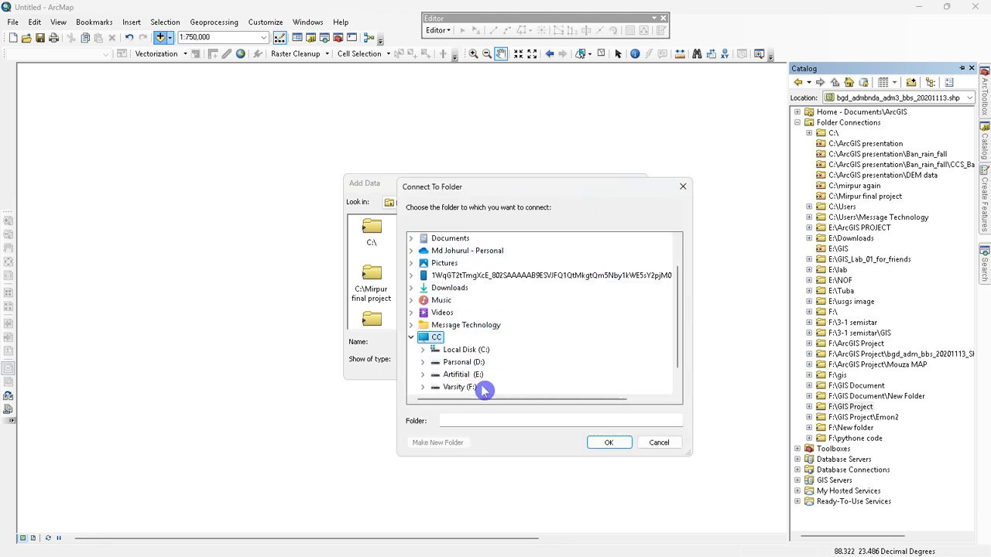
double_click(459, 374)
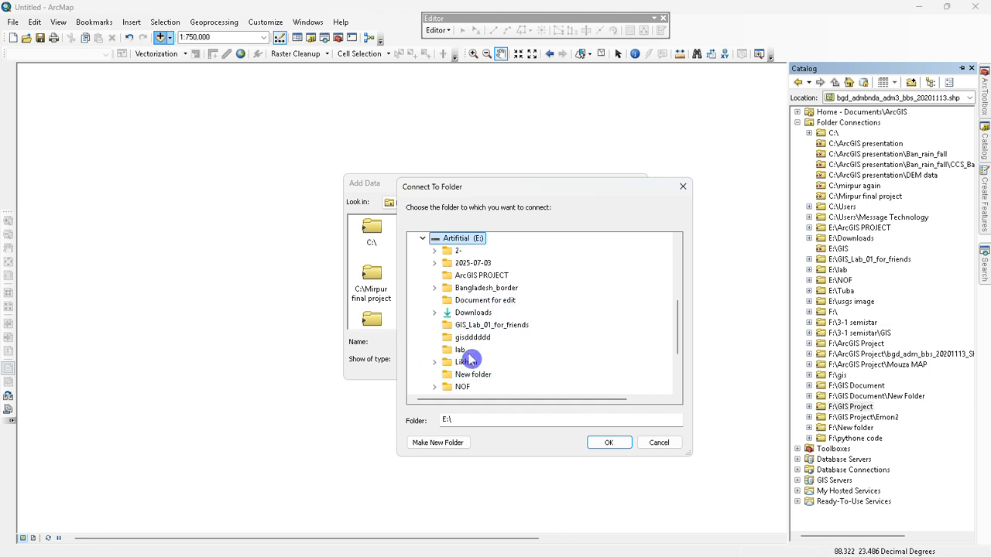
scroll(480, 282, "down", 3)
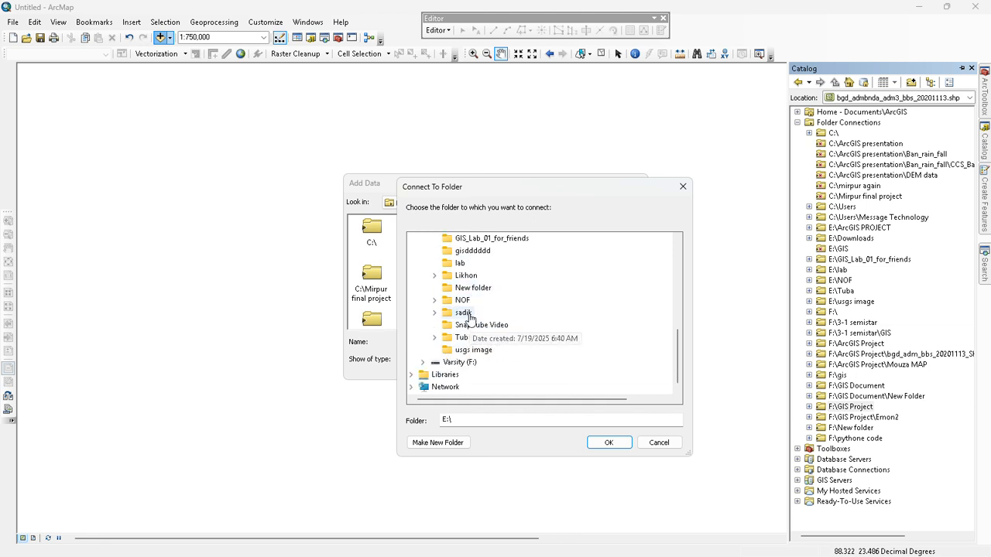
scroll(469, 303, "up", 8)
scroll(475, 301, "down", 4)
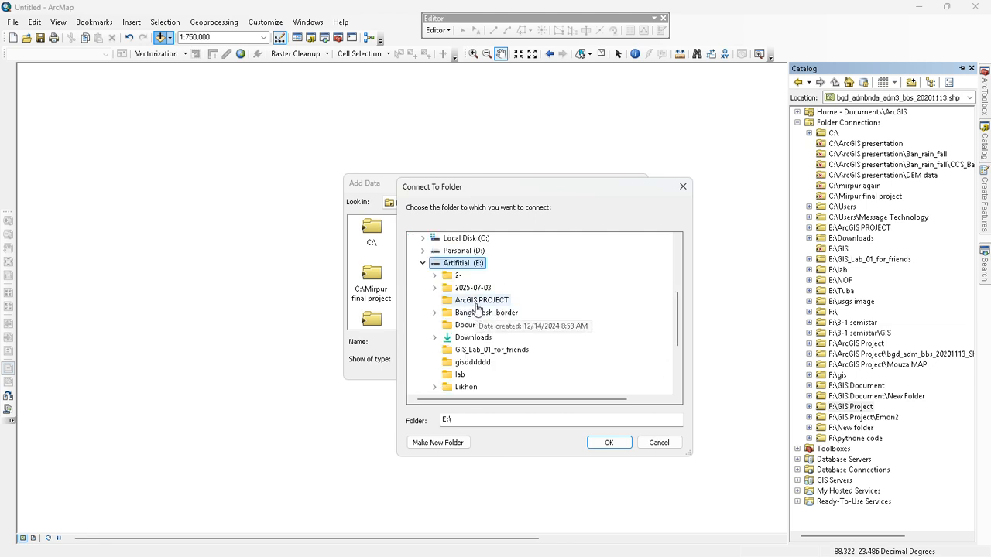
left_click(468, 313)
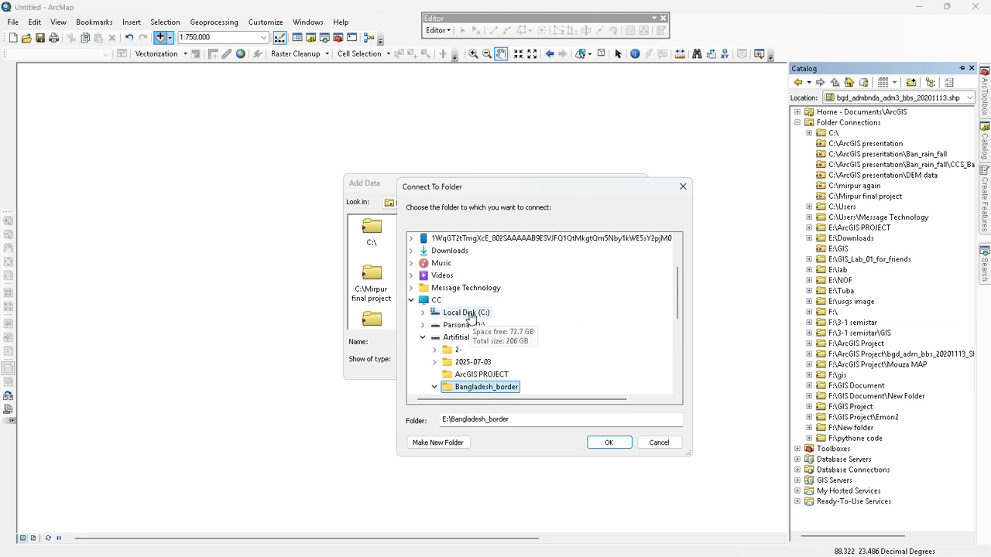
left_click(601, 441)
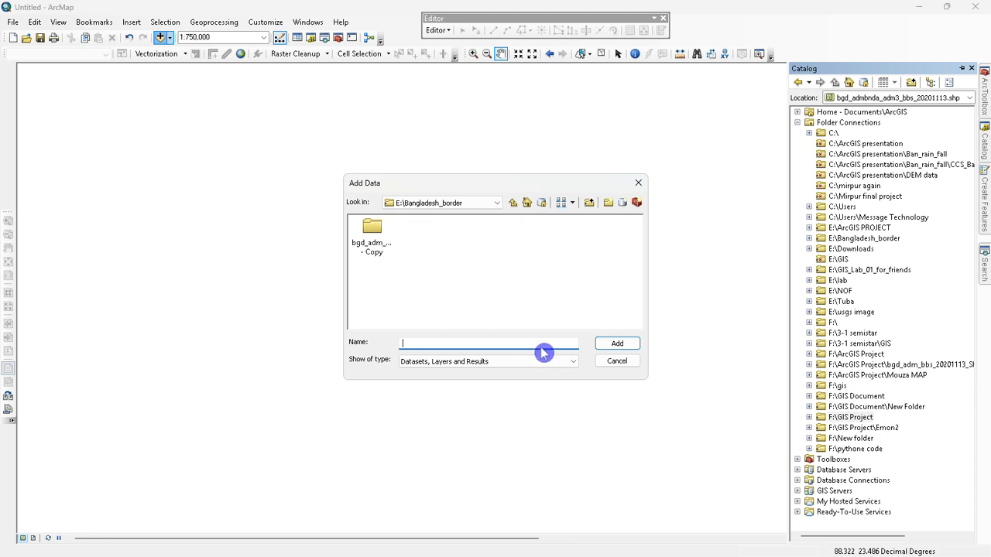
Add all datasets from the bgd_adm_bbs_20201113_SHP - Copy folder to the map.
double_click(369, 240)
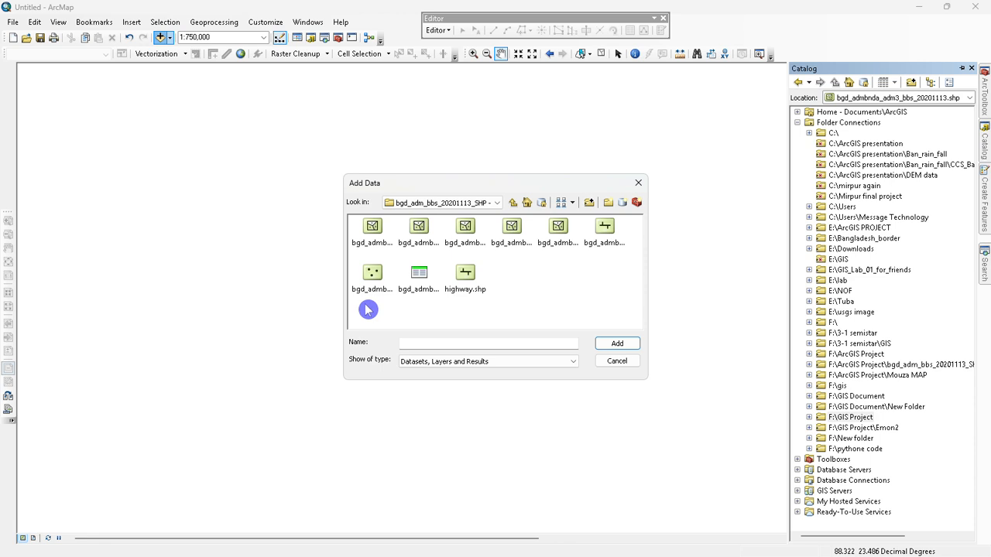
left_click_drag(368, 310, 661, 203)
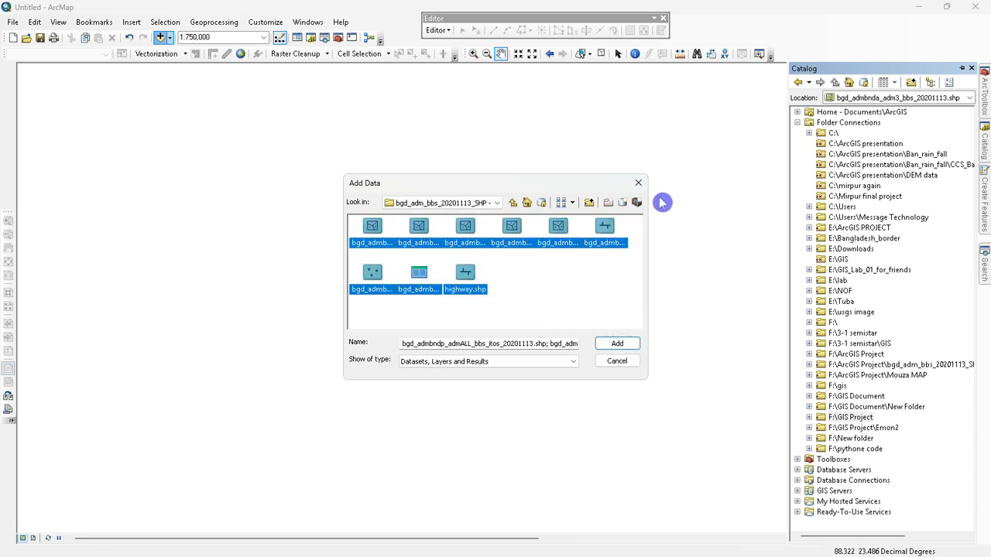
left_click(617, 344)
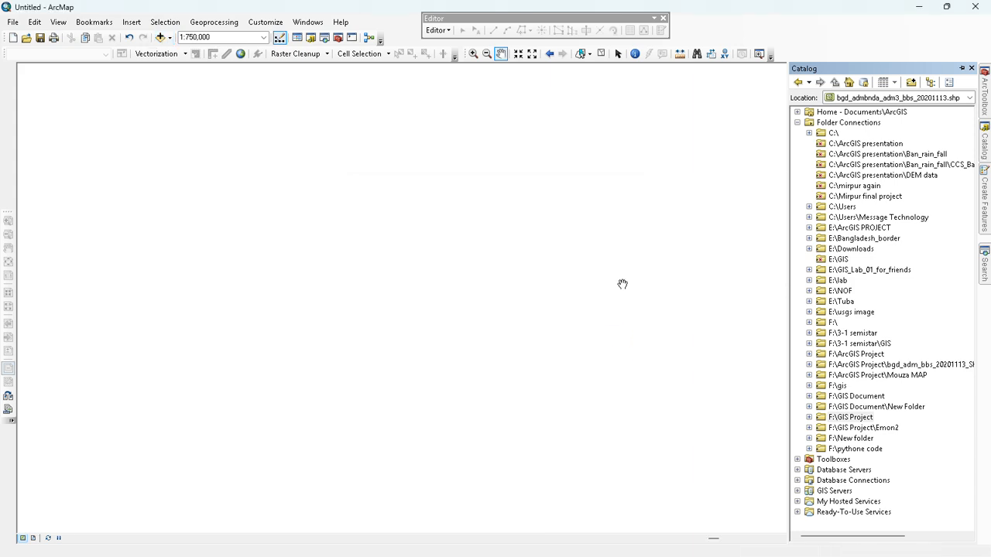
Close the Catalog, show the Table Of Contents and clear its selection.
left_click(971, 69)
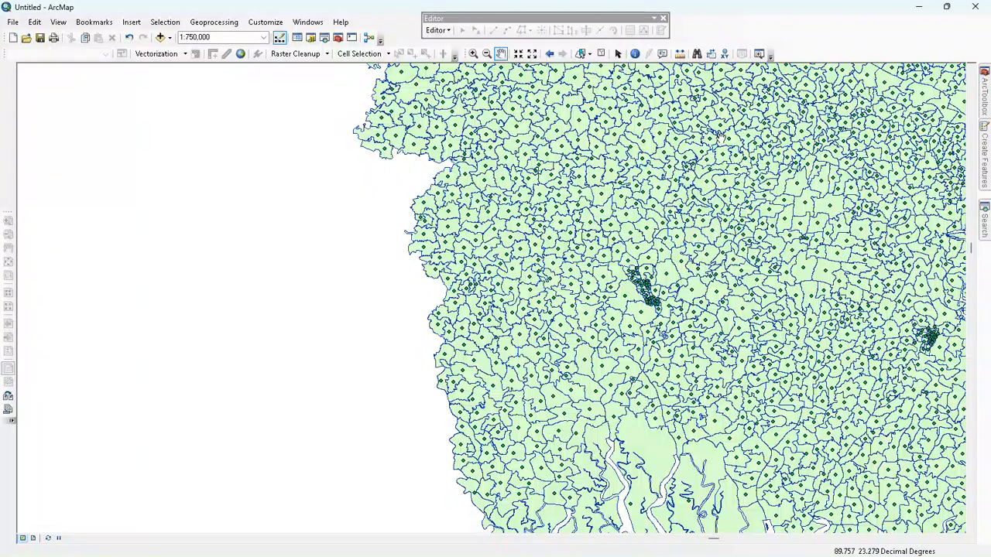
left_click(299, 39)
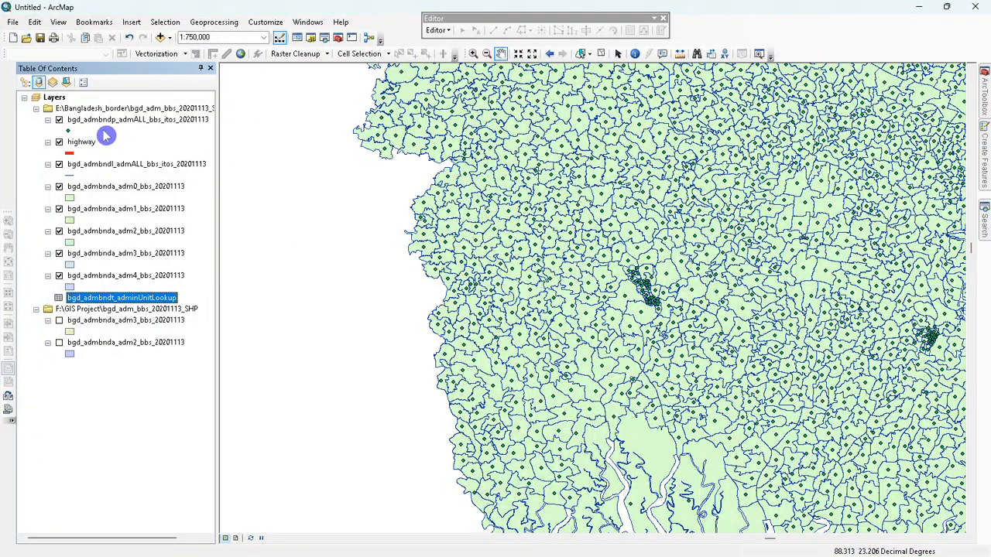
left_click(110, 378)
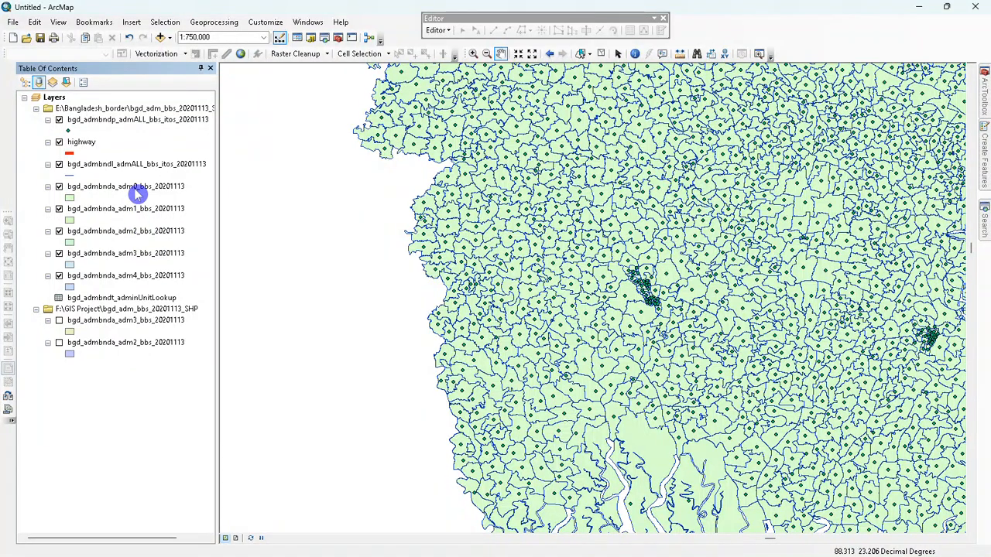
Hide the bgd_admbndl_admALL_bbs_itos_20201113, highway and bgd_admbndp_admALL_bbs_itos_20201113 layers.
left_click(59, 164)
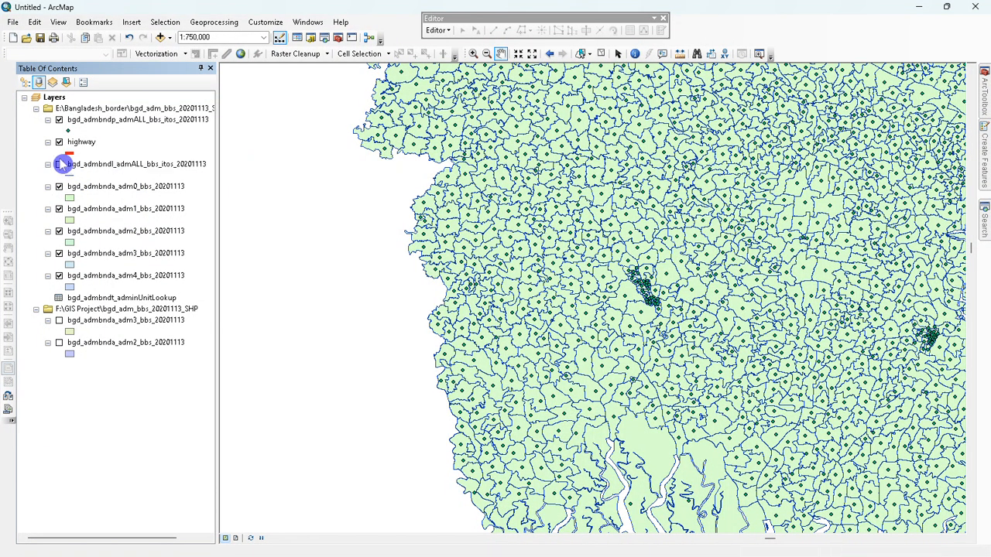
left_click(77, 142)
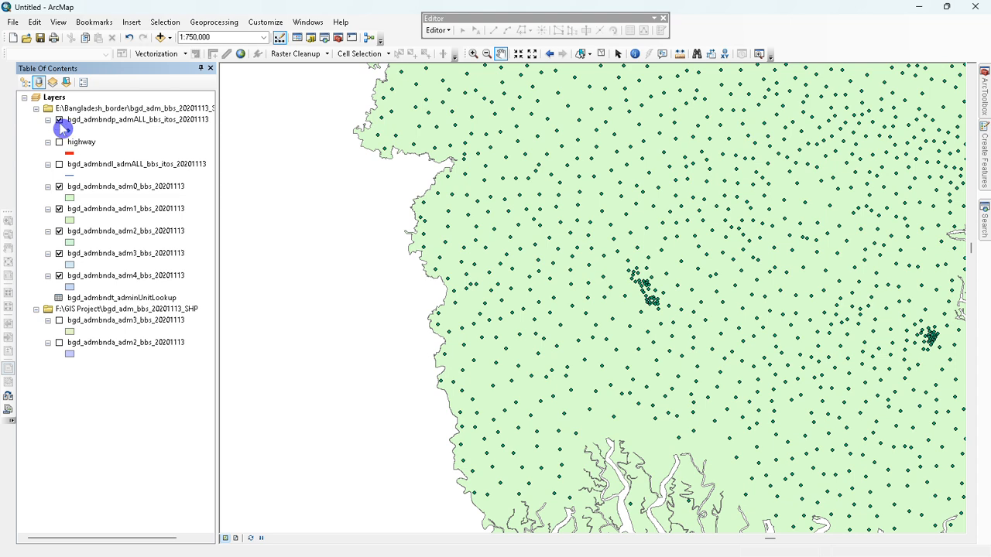
left_click(59, 121)
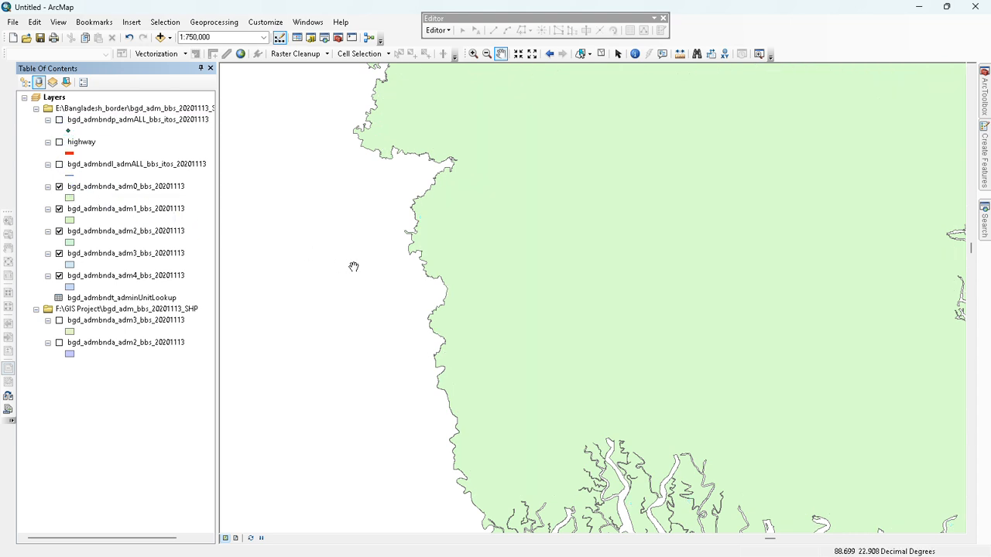
Hide the bgd_admbnda_adm0_bbs_20201113 and bgd_admbnda_adm1_bbs_20201113 layers in the E:\Bangladesh_border group.
scroll(398, 246, "up", 4)
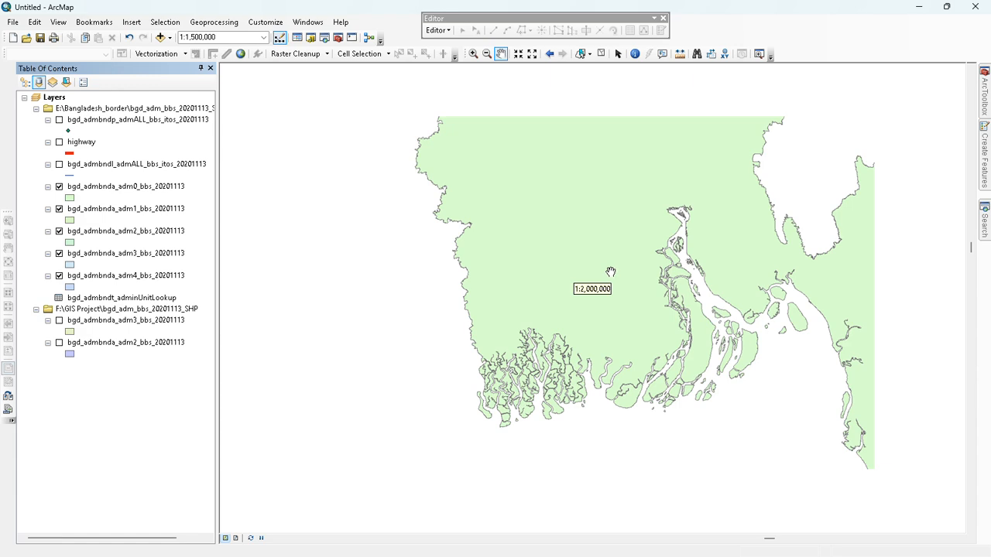
scroll(617, 241, "up", 2)
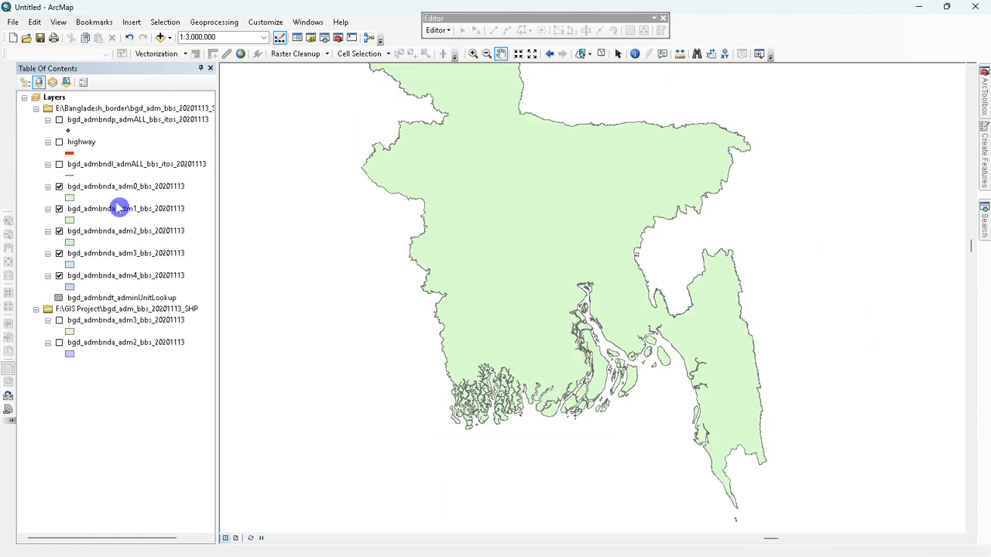
left_click(59, 187)
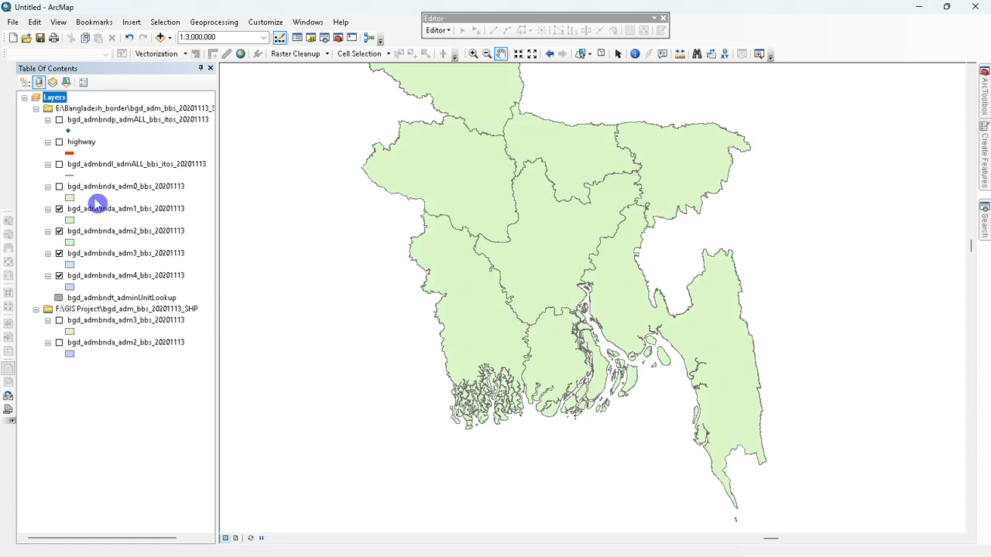
left_click_drag(453, 226, 439, 254)
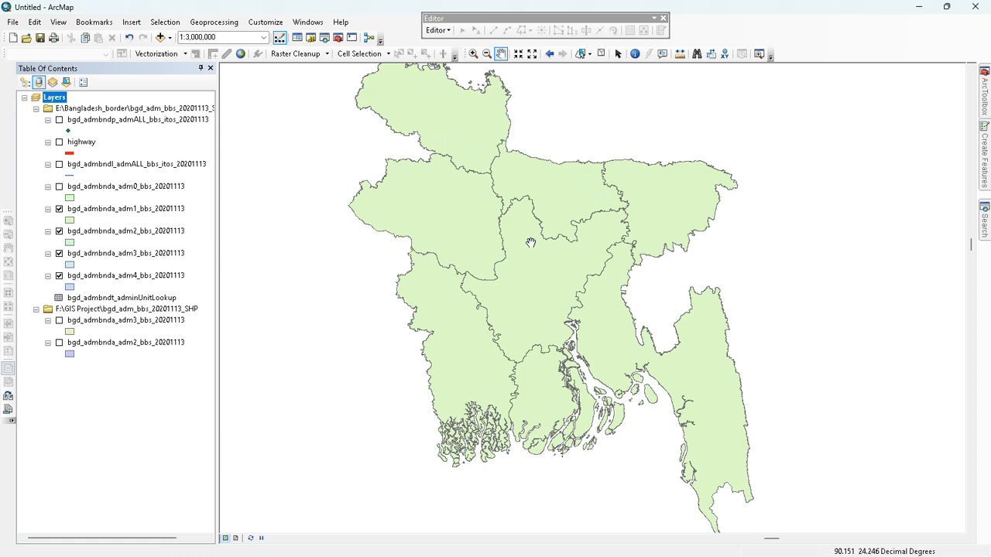
left_click(58, 209)
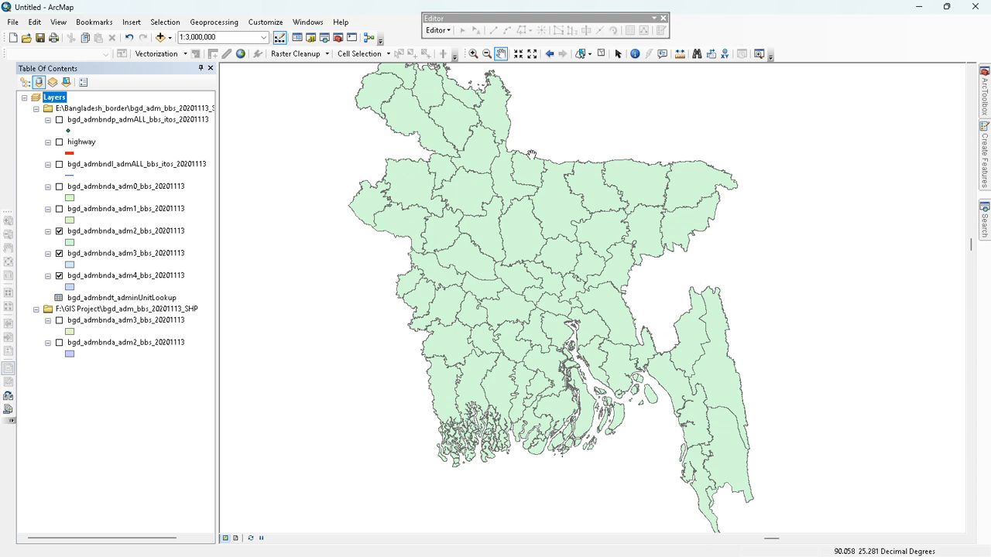
Remove the bgd_admbndp_admALL_bbs_itos_20201113 and highway layers from the map.
left_click(92, 126)
right_click(91, 126)
left_click(95, 137)
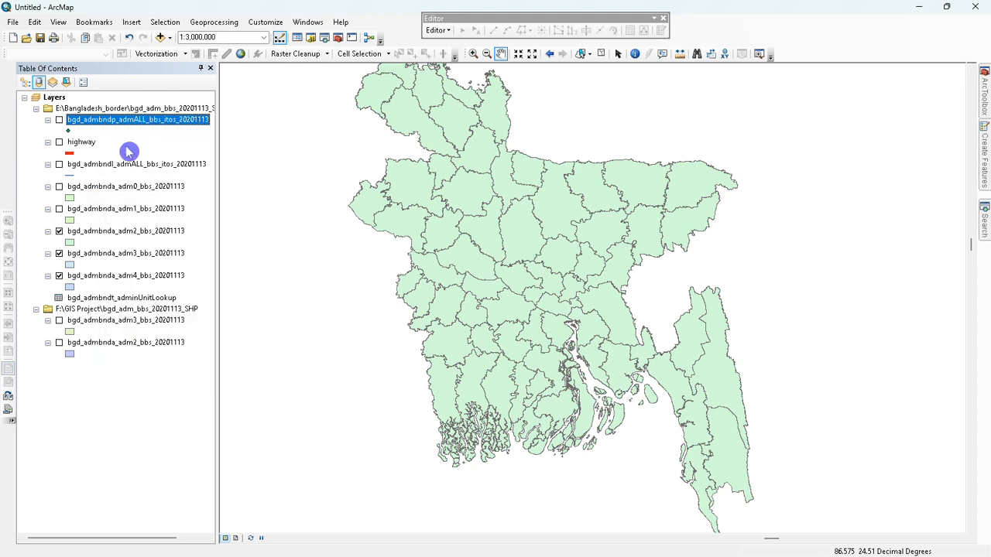
left_click(80, 122)
right_click(80, 122)
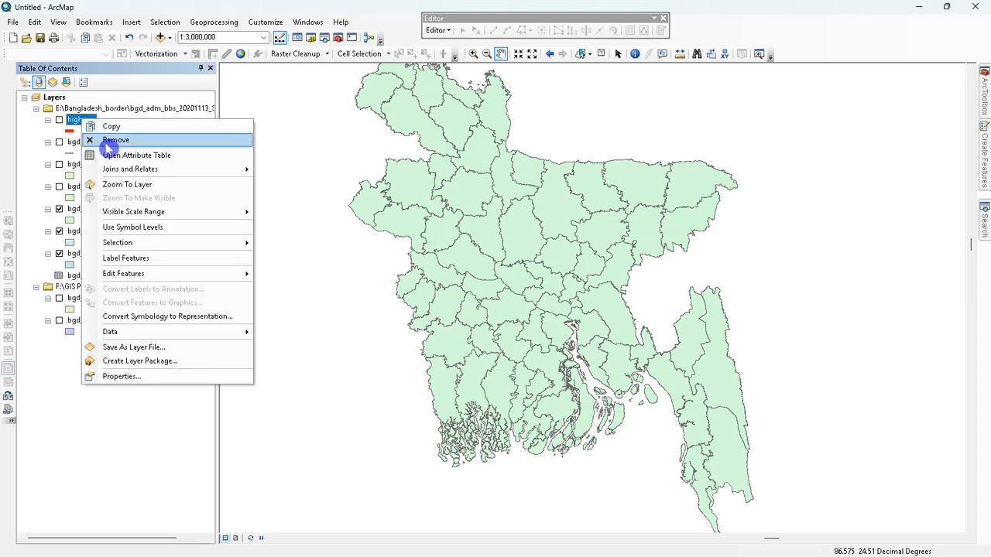
left_click(99, 140)
Remove the bgd_admbndl_admALL_bbs_itos_20201113 and bgd_admbnda_adm0_bbs_20201113 layers from the map.
left_click(85, 121)
right_click(85, 120)
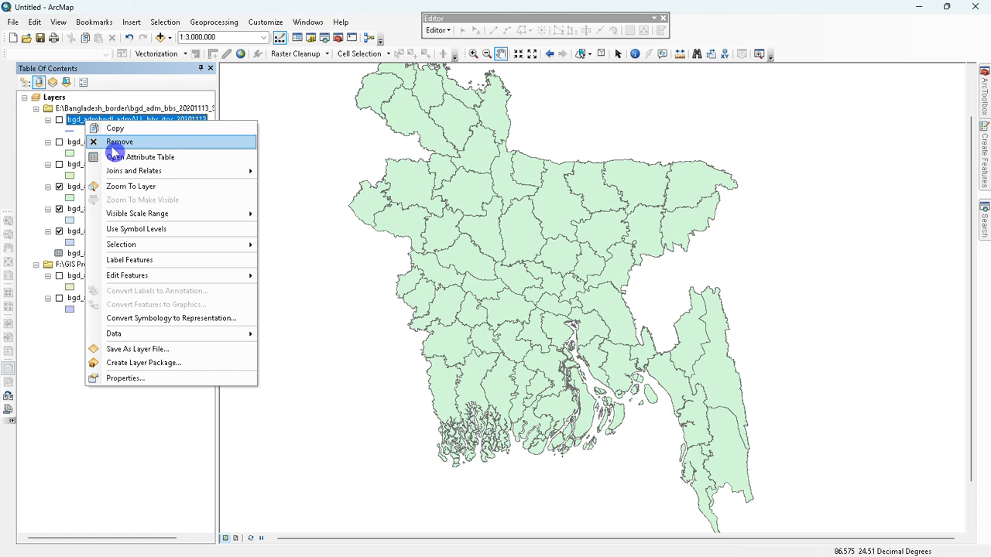
left_click(114, 147)
right_click(97, 124)
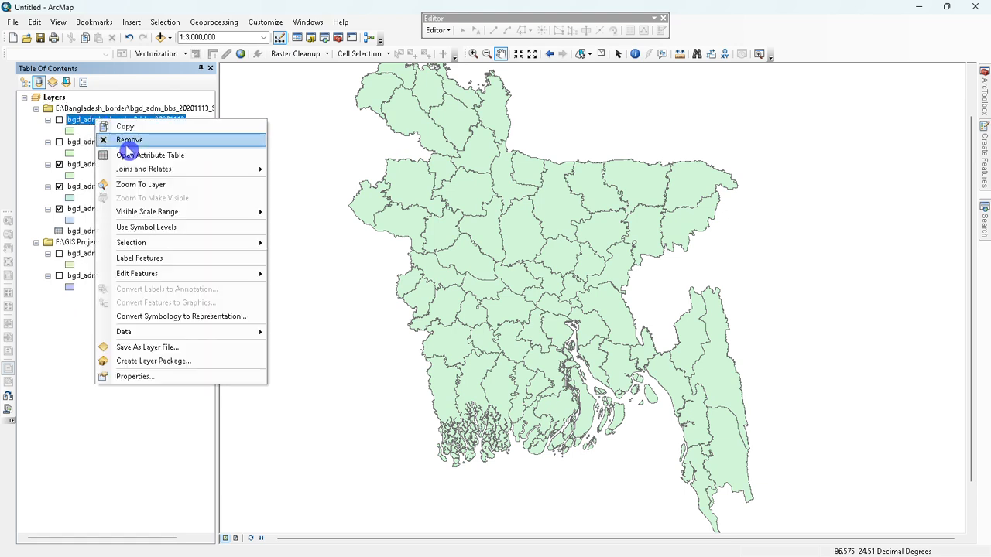
left_click(126, 140)
Remove the bgd_admbnda_adm1_bbs_20201113 and bgd_admbnda_adm4_bbs_20201113 layers from the map.
left_click(120, 122)
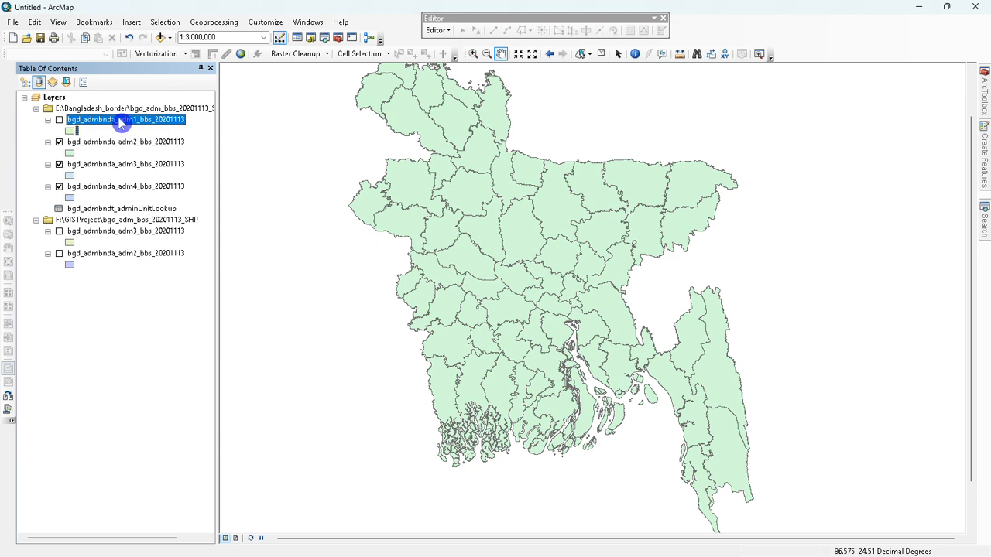
right_click(120, 123)
left_click(147, 140)
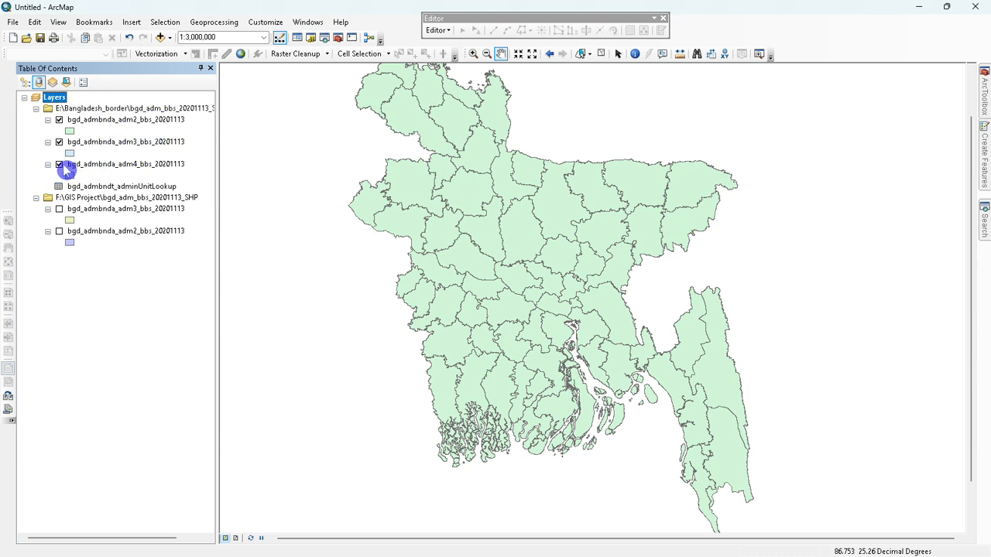
right_click(127, 164)
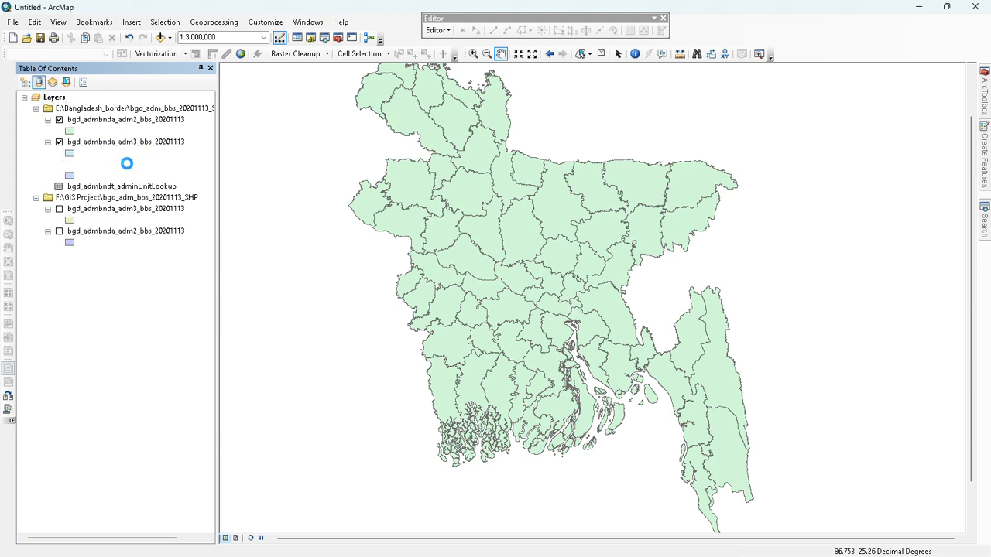
left_click(152, 182)
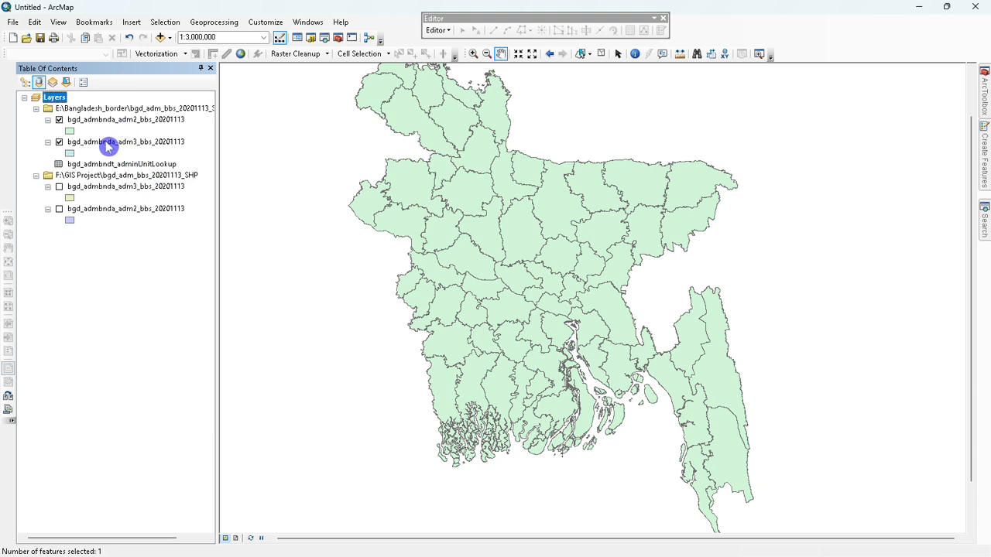
Remove the F:\GIS Project\bgd_adm_bbs_20201113_SHP group and the bgd_admbndt_adminUnitLookup table.
right_click(71, 176)
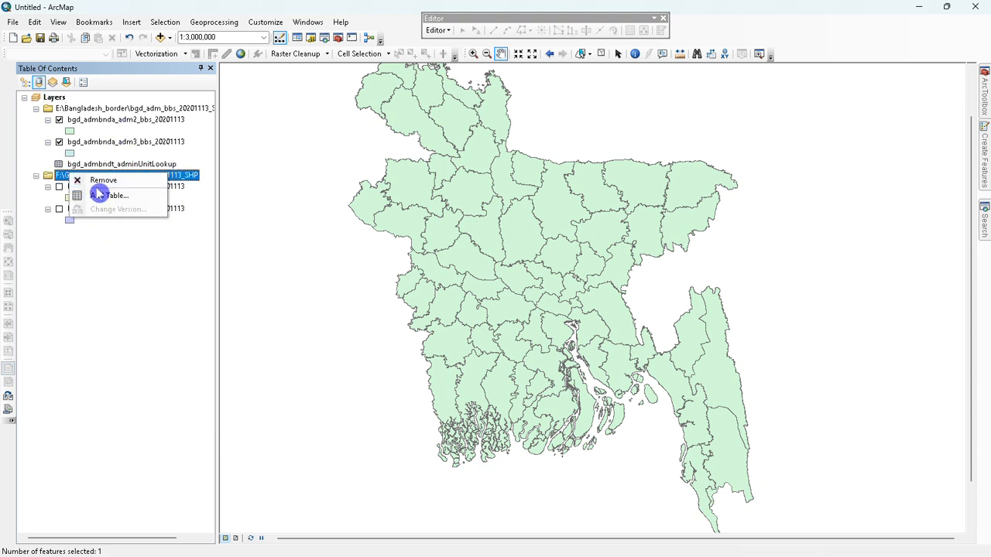
left_click(100, 193)
right_click(92, 163)
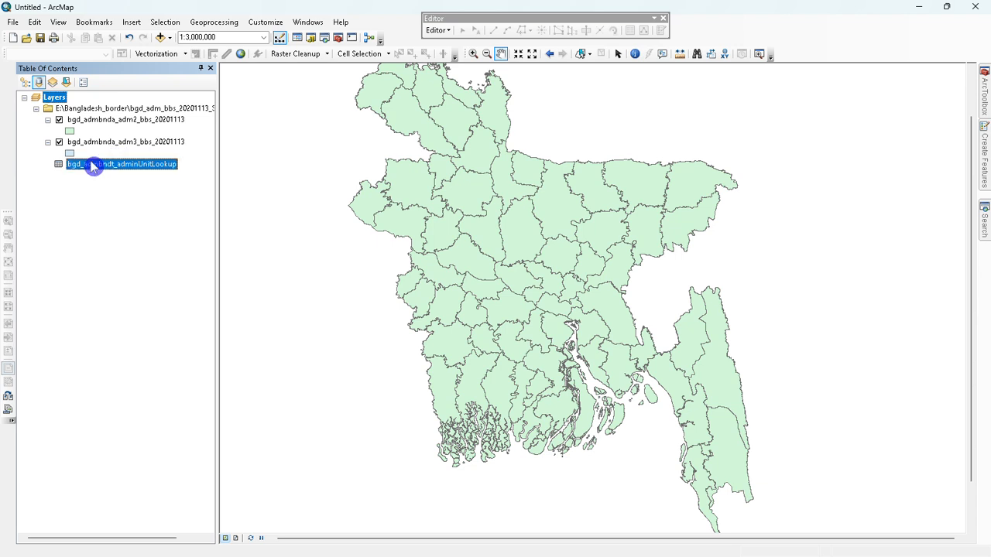
left_click(121, 200)
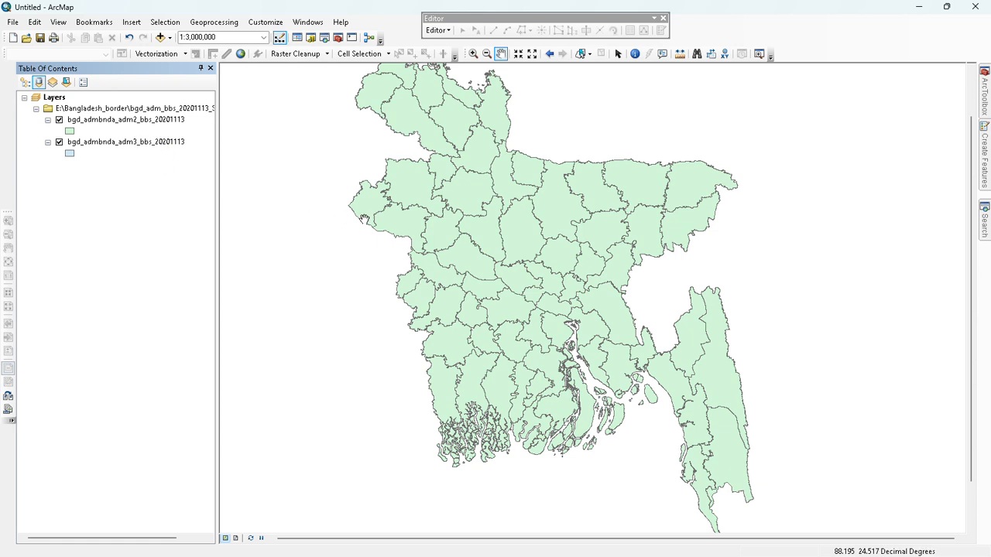
Label the features of the bgd_admbnda_adm2_bbs_20201113 layer with their district names.
left_click_drag(557, 261, 513, 257)
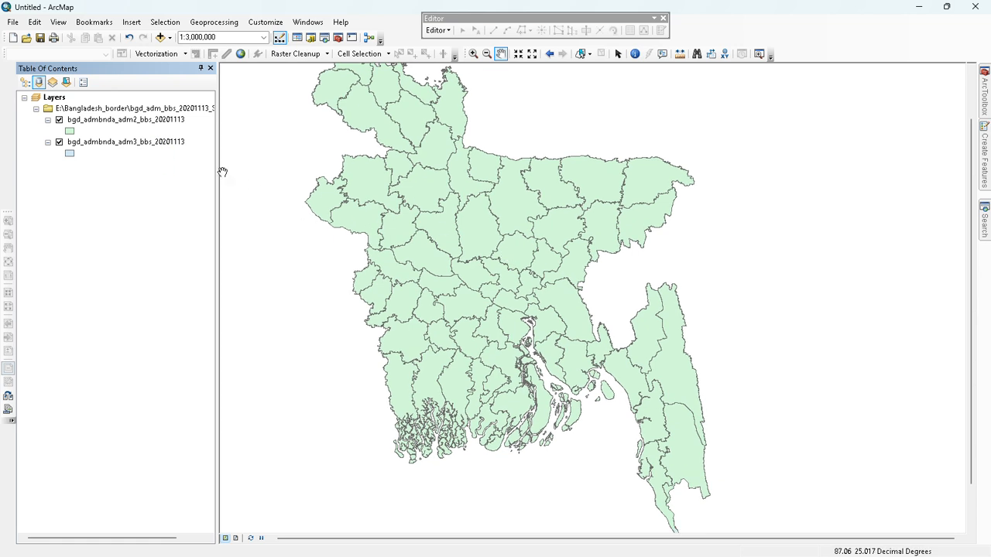
right_click(134, 119)
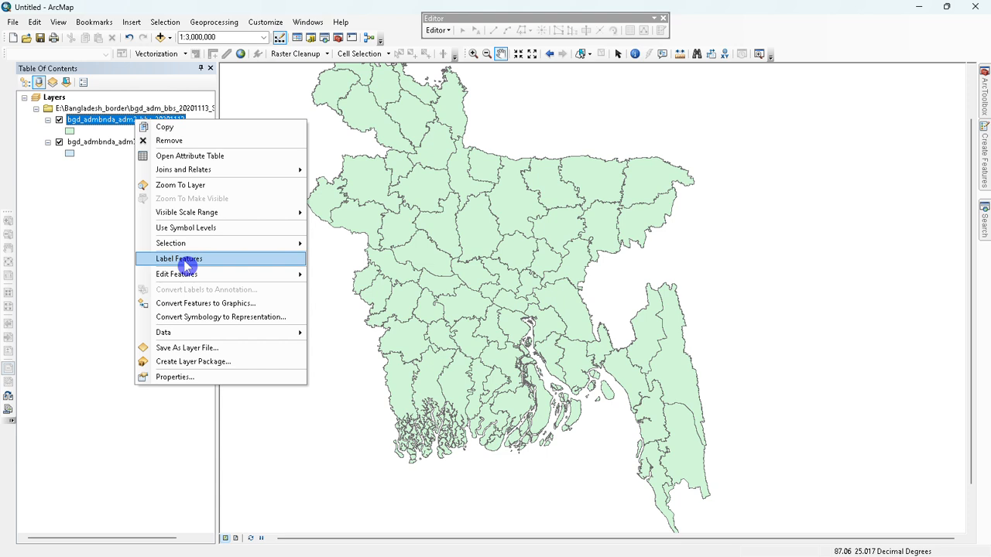
left_click(187, 263)
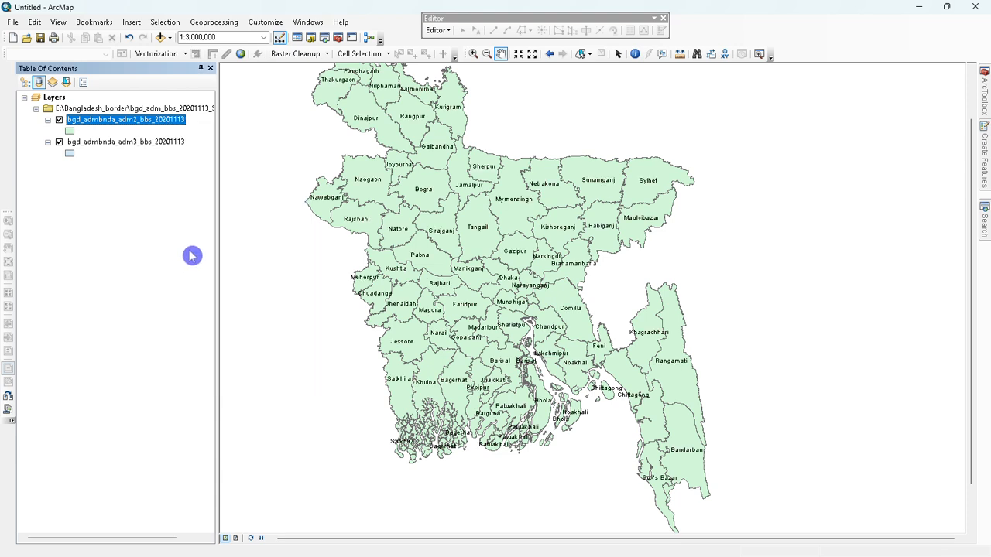
Select the Bandarban district in the southeast of the map.
left_click_drag(468, 219, 467, 245)
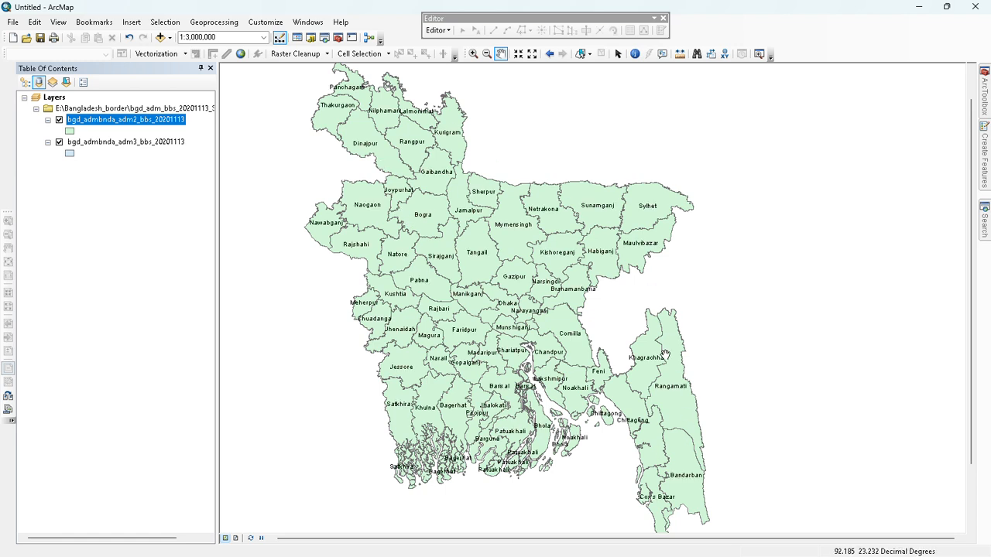
left_click_drag(480, 296, 452, 277)
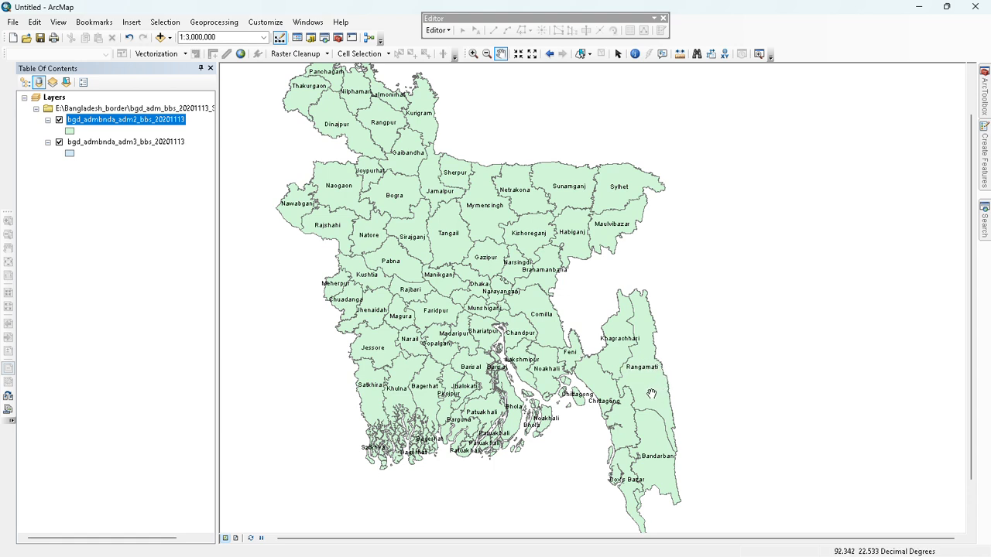
left_click_drag(666, 487, 641, 405)
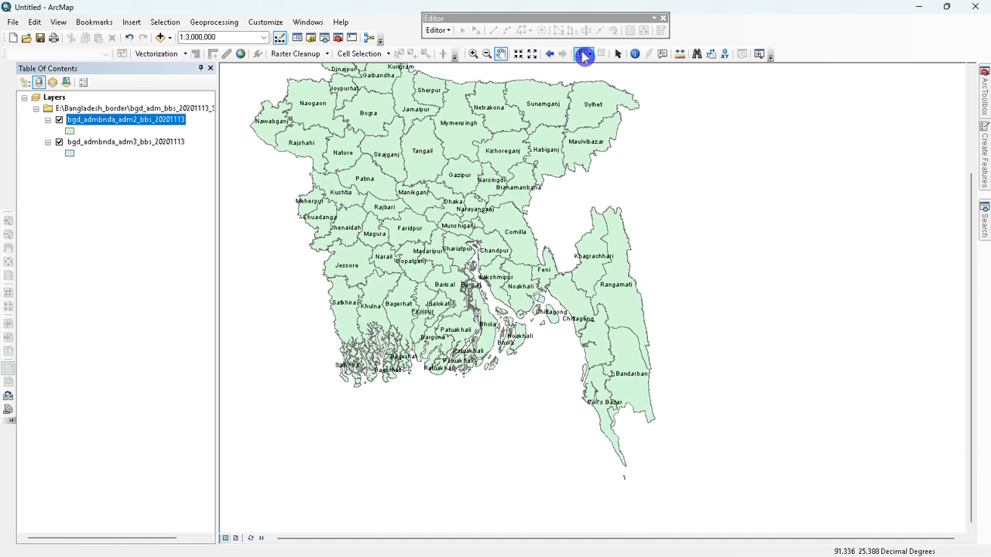
left_click(635, 367)
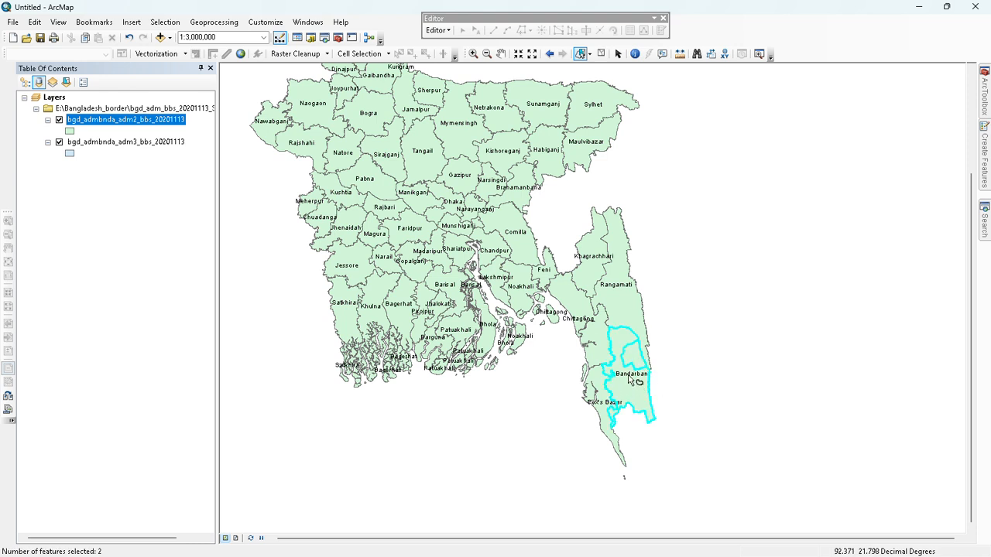
Export the selected features of bgd_admbnda_adm2_bbs_20201113 to F:\GIS Project\Export_Output_15.shp, using the layer's coordinate system, and add them to the map.
left_click(135, 124)
right_click(128, 124)
mouse_move(195, 335)
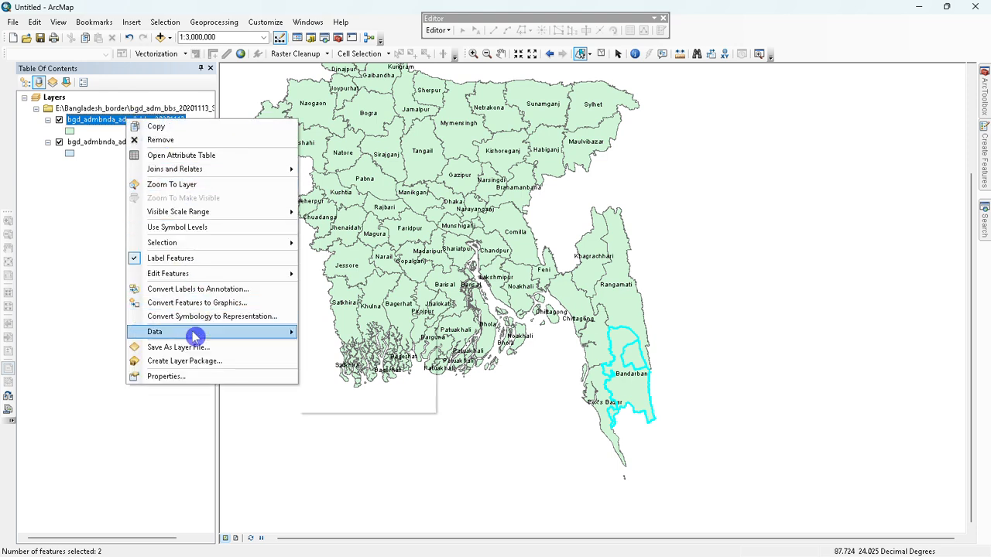
left_click(324, 347)
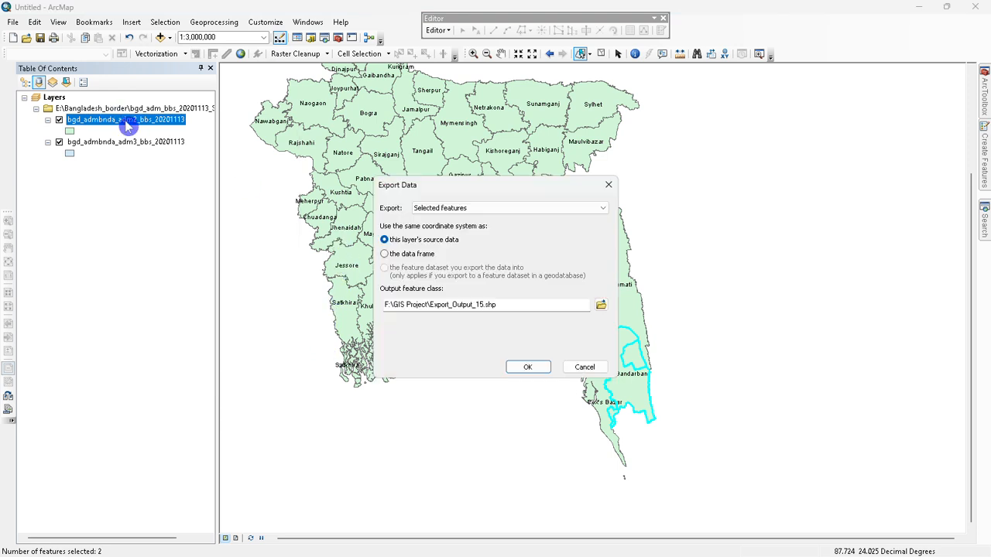
left_click(524, 371)
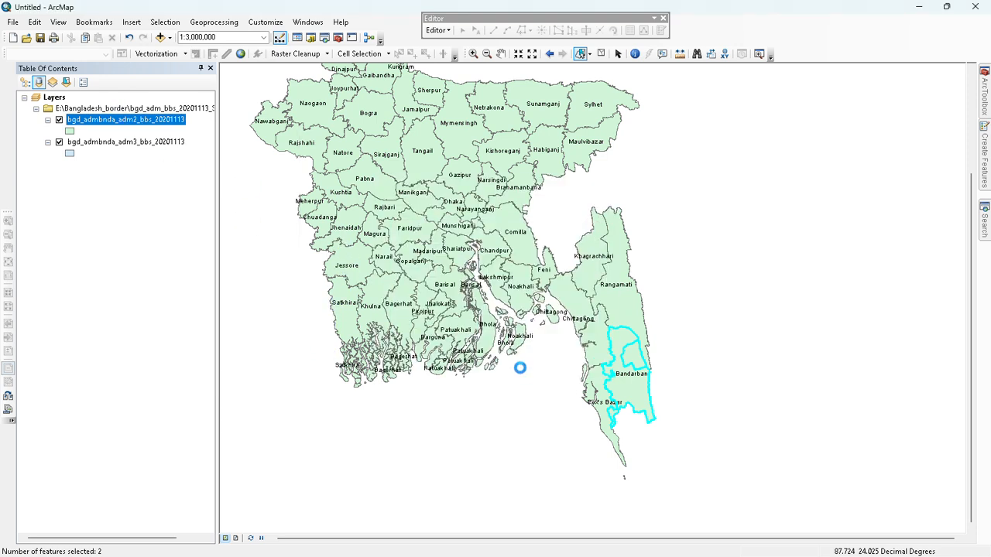
left_click(532, 329)
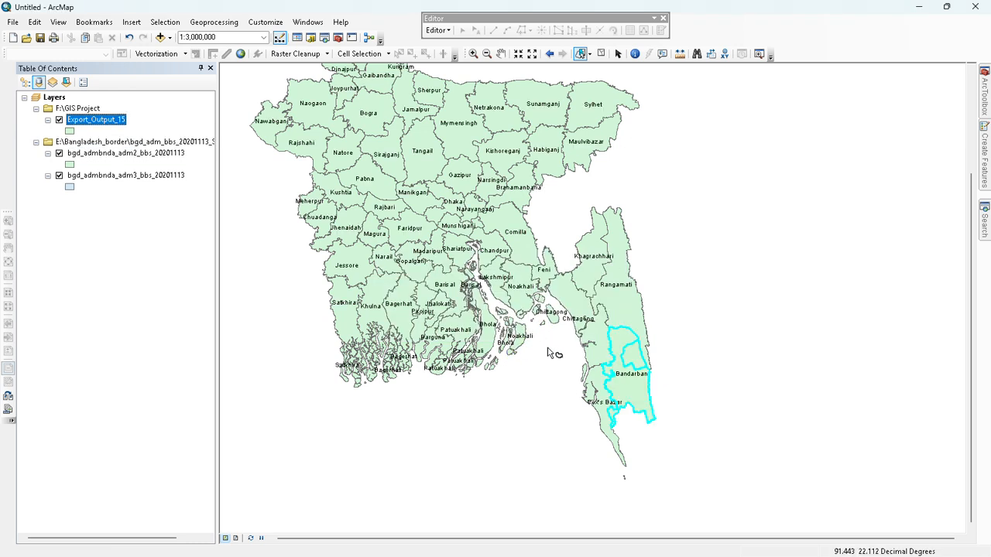
left_click(137, 237)
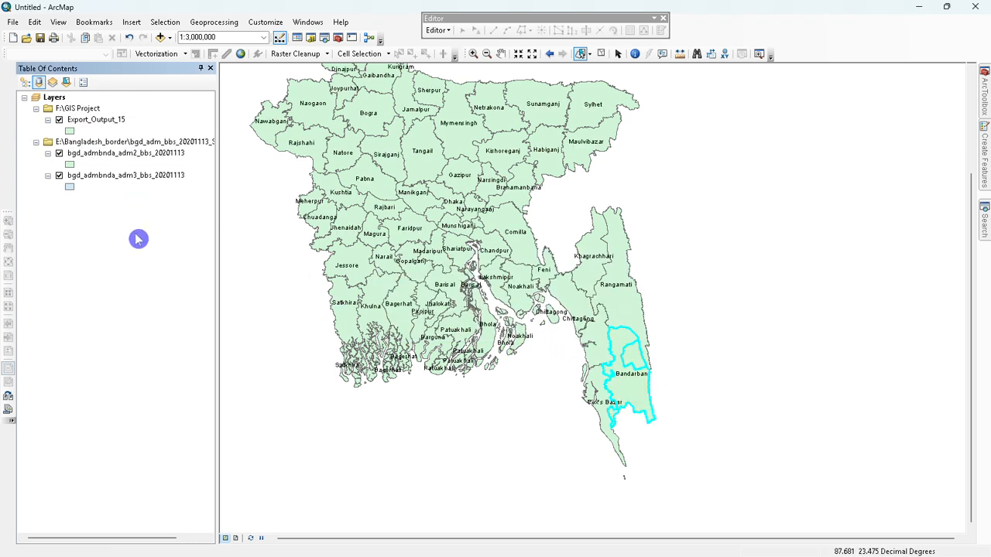
Change the fill symbol of the Export_Output_15 layer to the ESRI Yellow style.
left_click(70, 131)
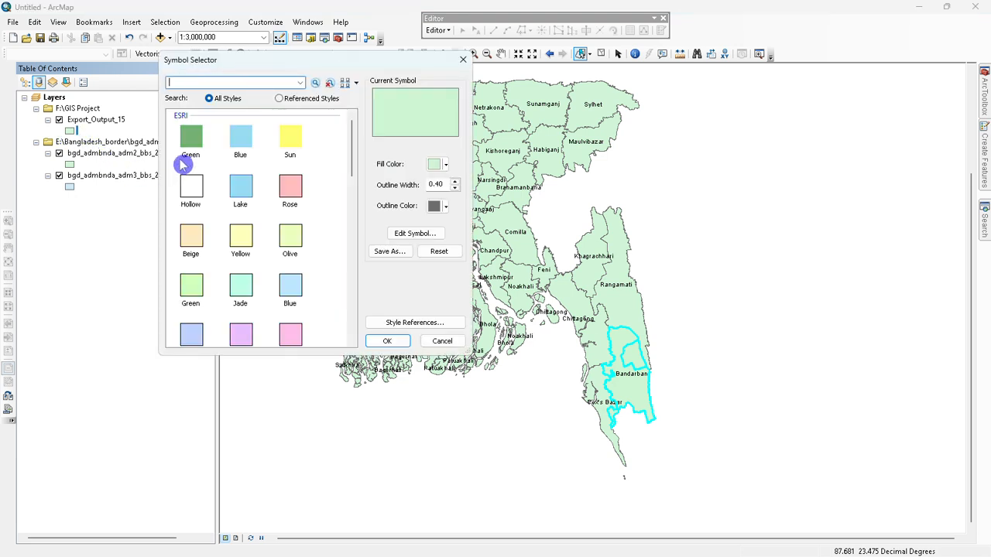
left_click(240, 238)
left_click(387, 340)
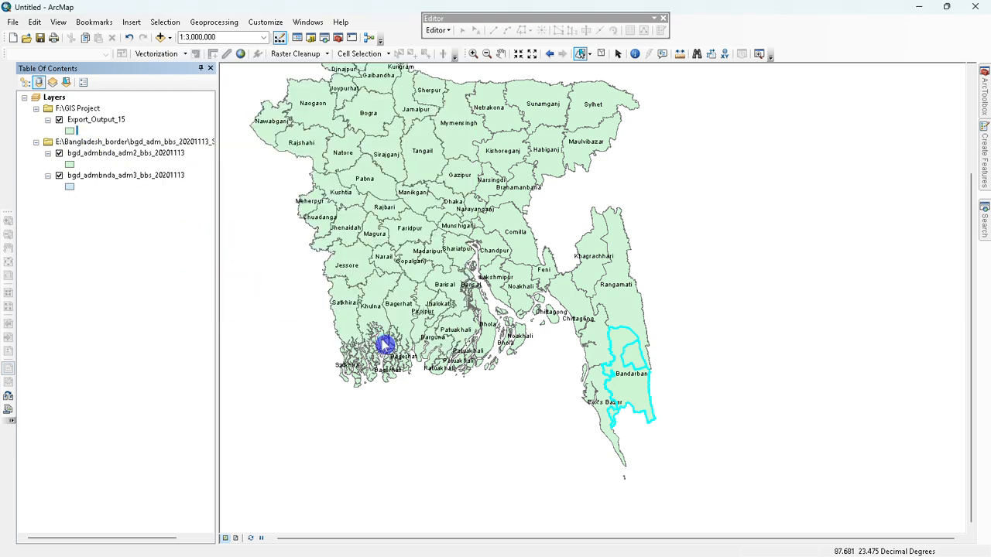
Clear the feature selection and hide the bgd_admbnda_adm2_bbs_20201113 and bgd_admbnda_adm3_bbs_20201113 layers.
left_click(693, 454)
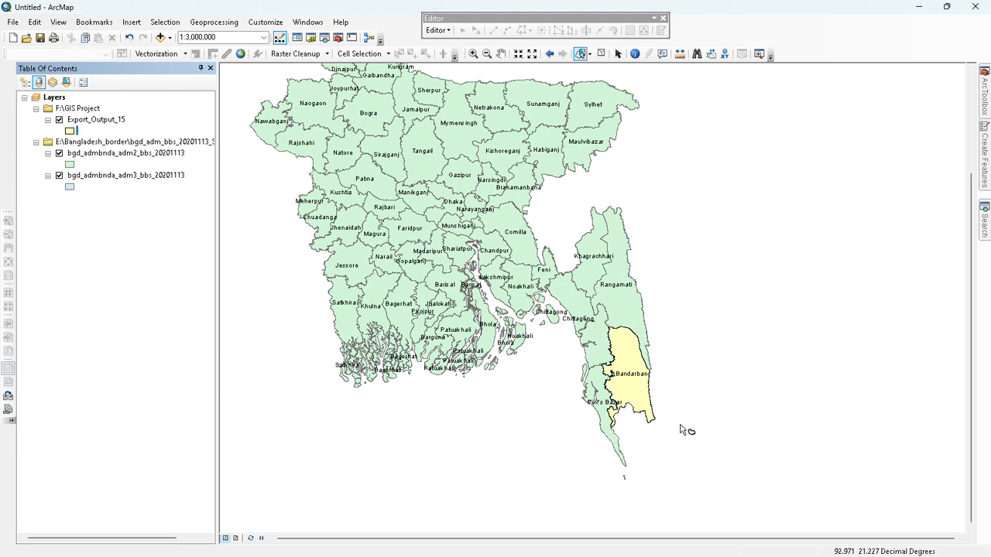
left_click(59, 154)
left_click(59, 175)
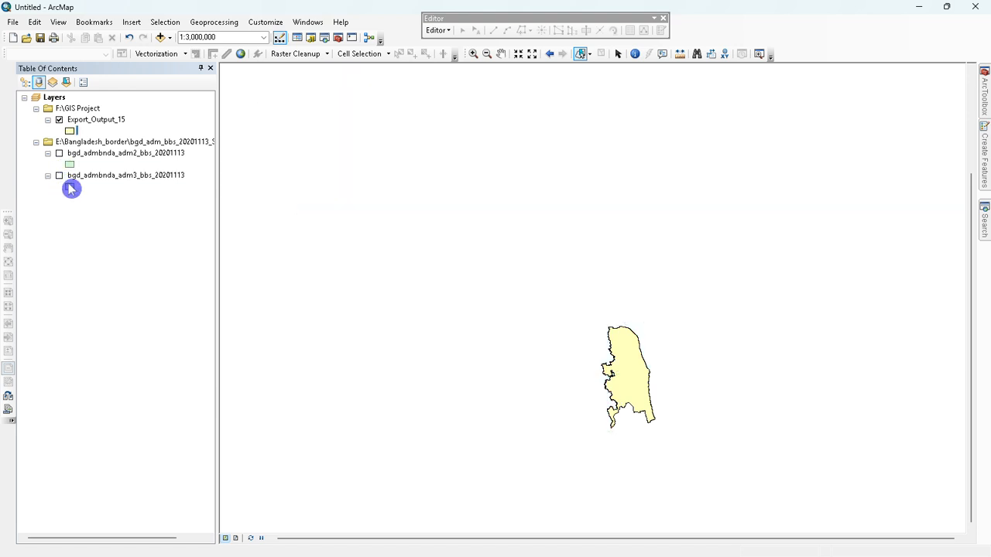
Label the Bandarban feature in the Export_Output_15 layer.
scroll(632, 272, "up", 2)
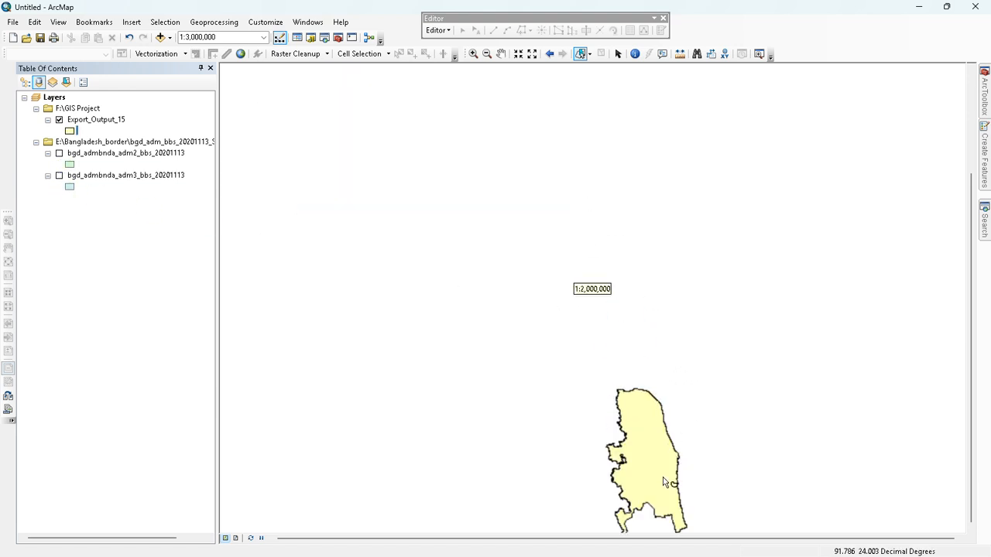
left_click(501, 54)
left_click_drag(673, 429, 612, 234)
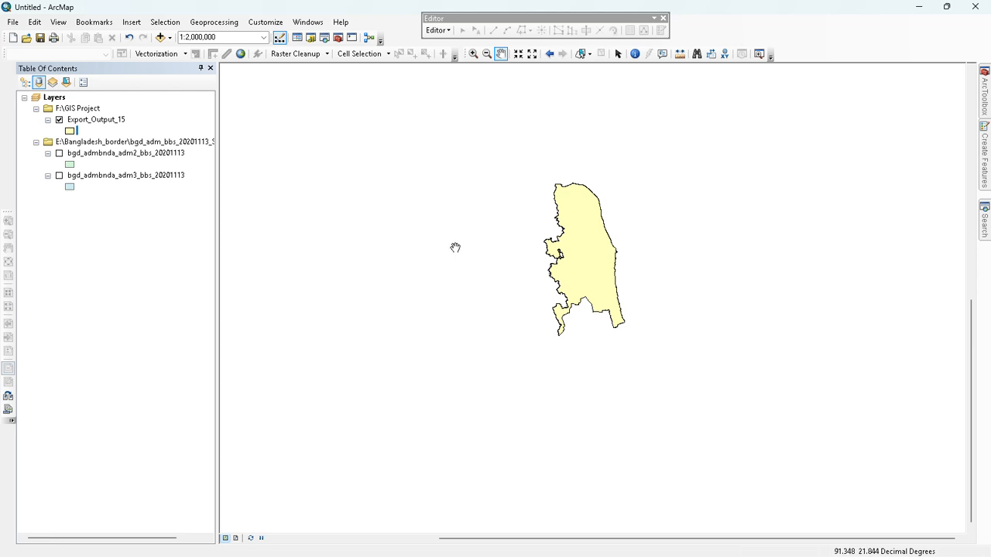
right_click(91, 114)
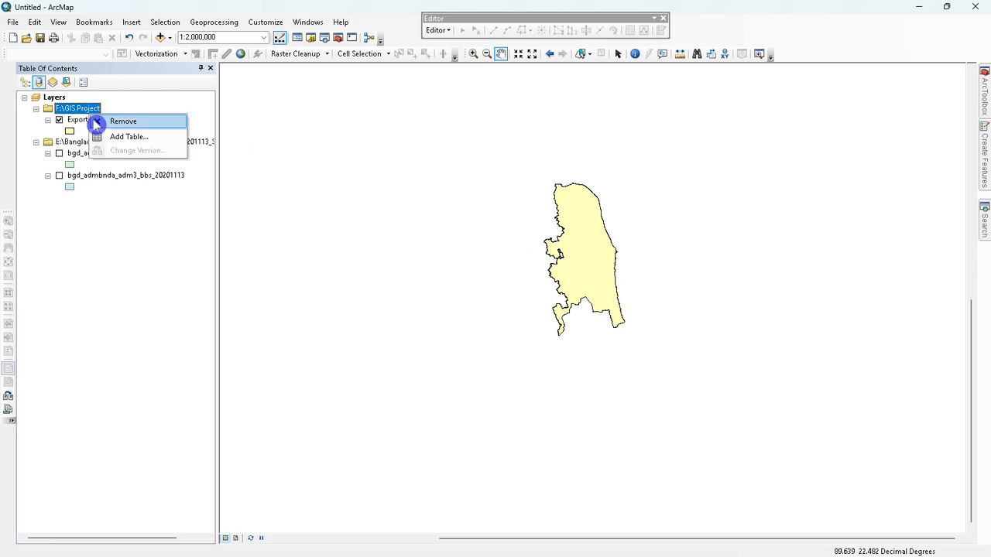
right_click(72, 120)
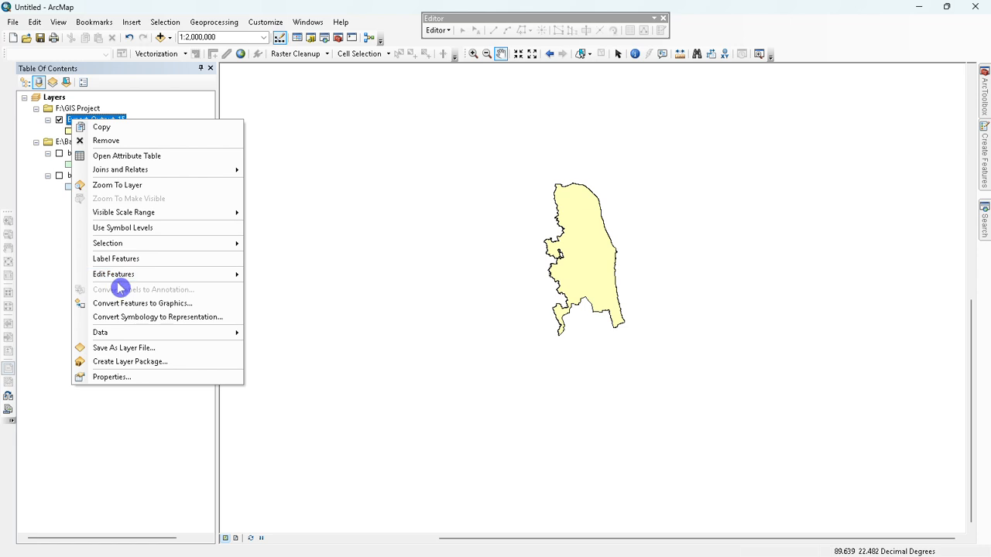
left_click(120, 260)
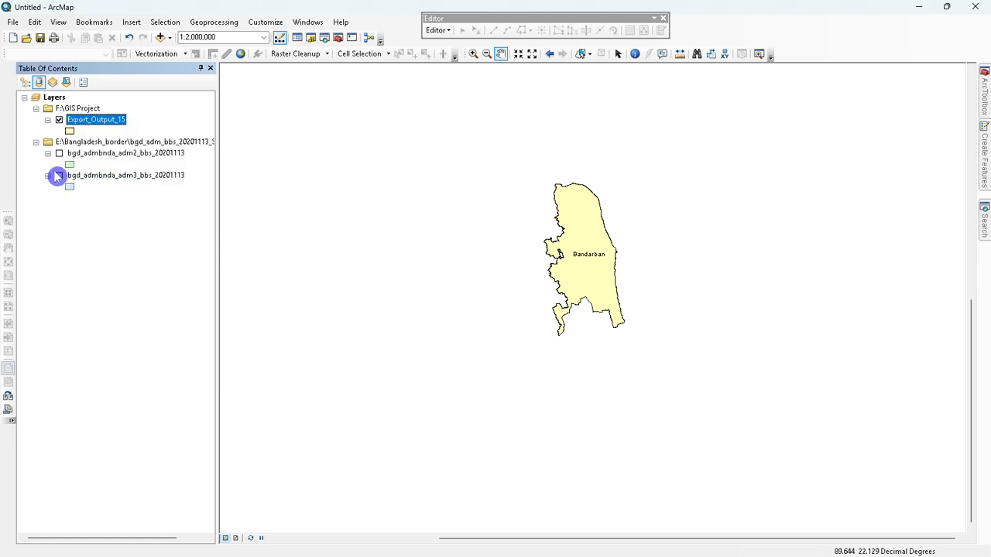
Show the bgd_admbnda_adm3_bbs_20201113 layer around the exported Bandarban district.
left_click(60, 175)
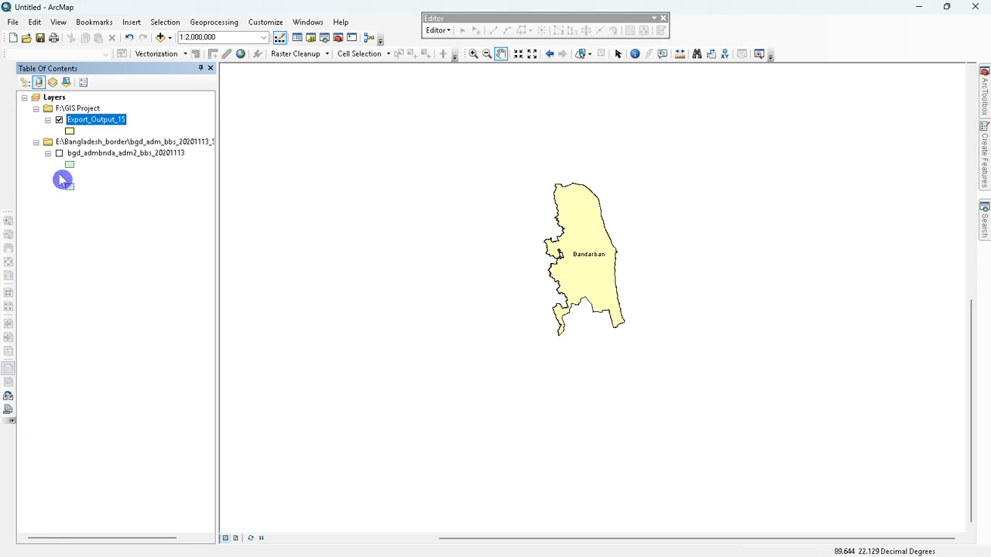
scroll(657, 317, "down", 1)
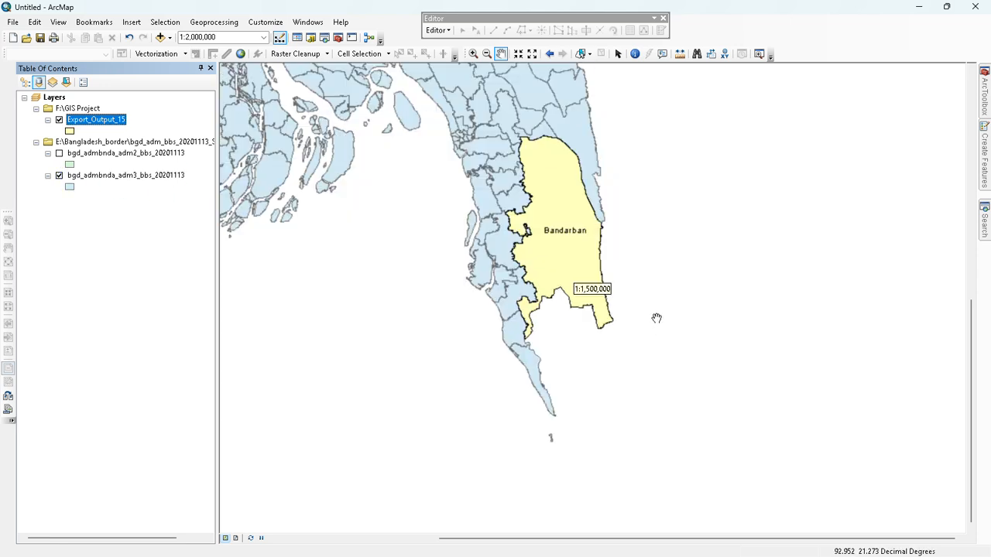
scroll(615, 266, "down", 1)
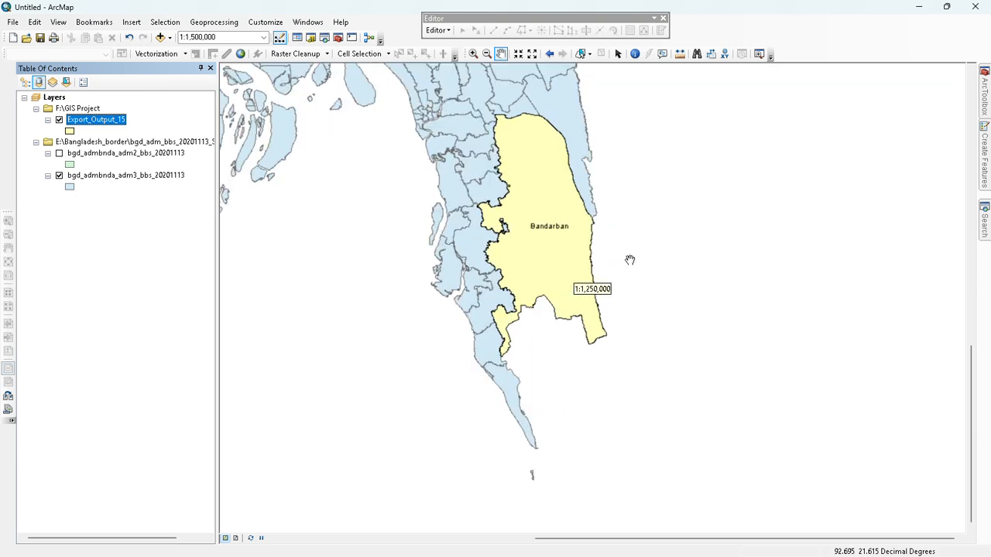
Try the Hollow symbol on the Export_Output_15 layer, but apply the ESRI Yellow style.
scroll(617, 260, "down", 1)
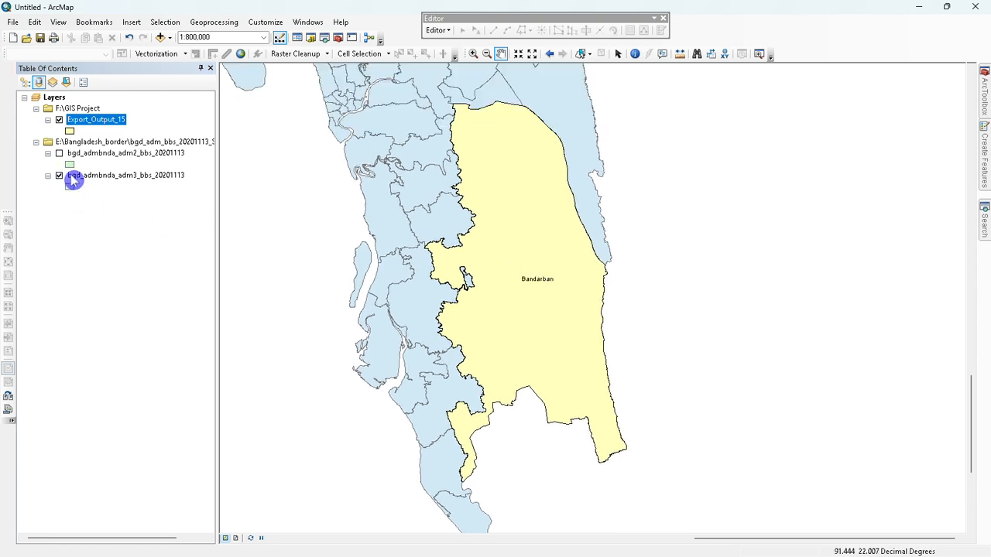
left_click(69, 131)
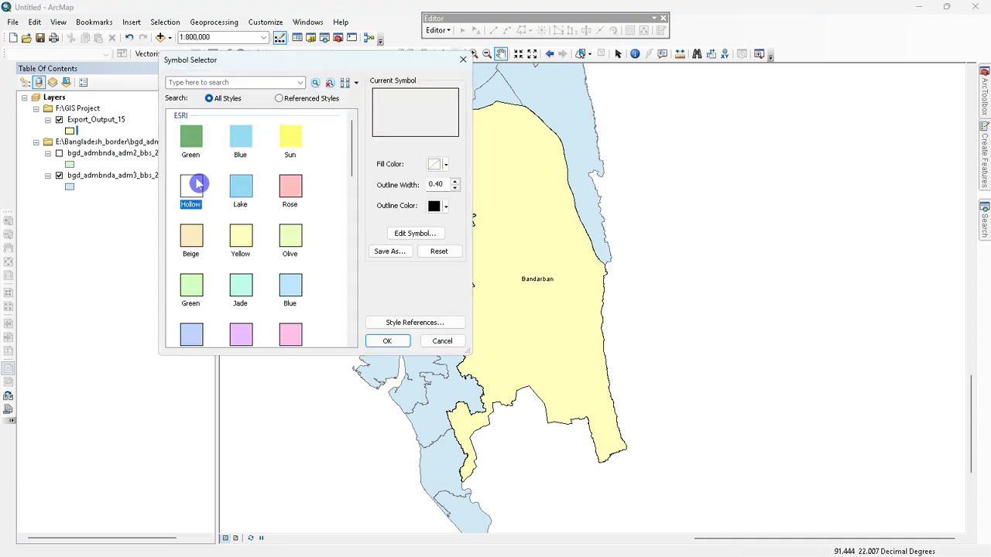
left_click(289, 141)
left_click(243, 246)
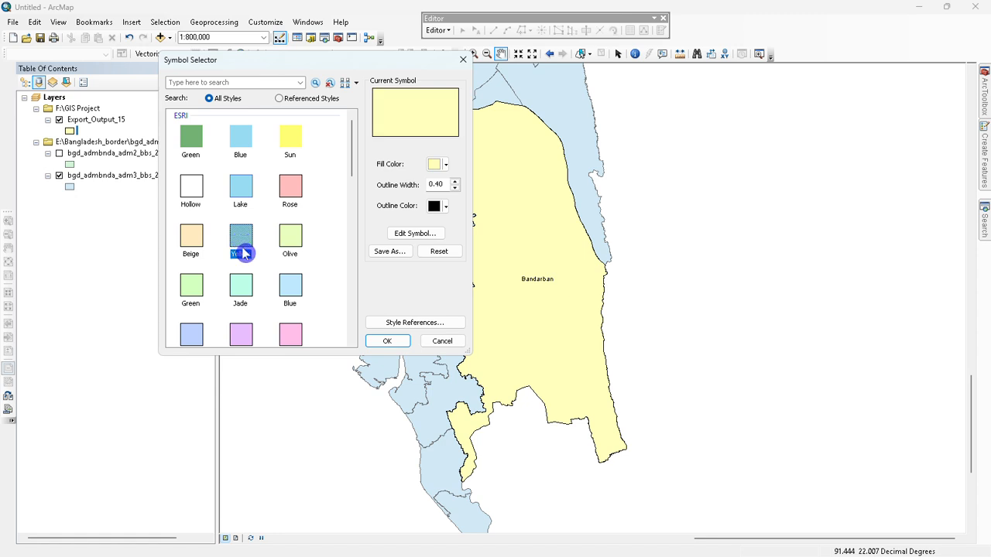
left_click(379, 341)
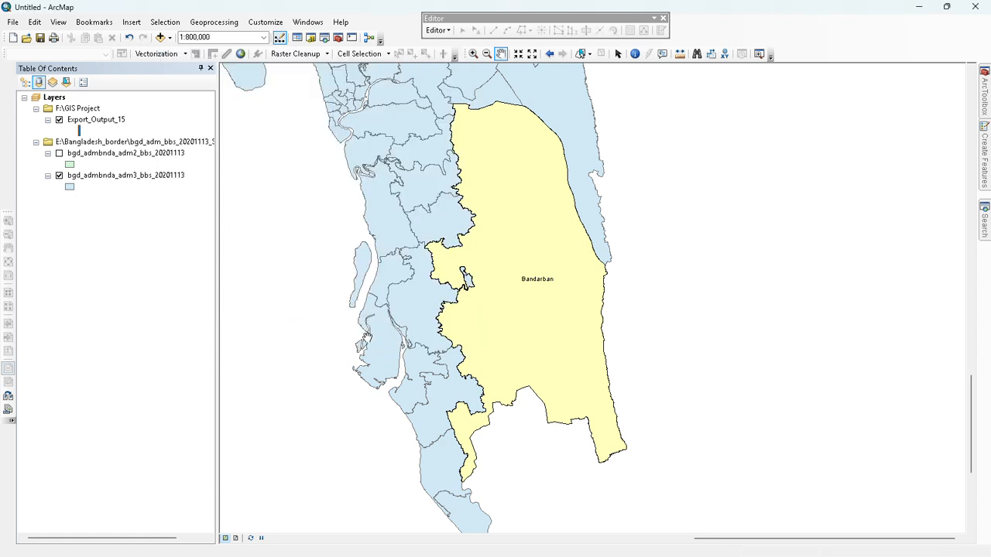
Label the sub-district features of the bgd_admbnda_adm3_bbs_20201113 layer.
right_click(87, 176)
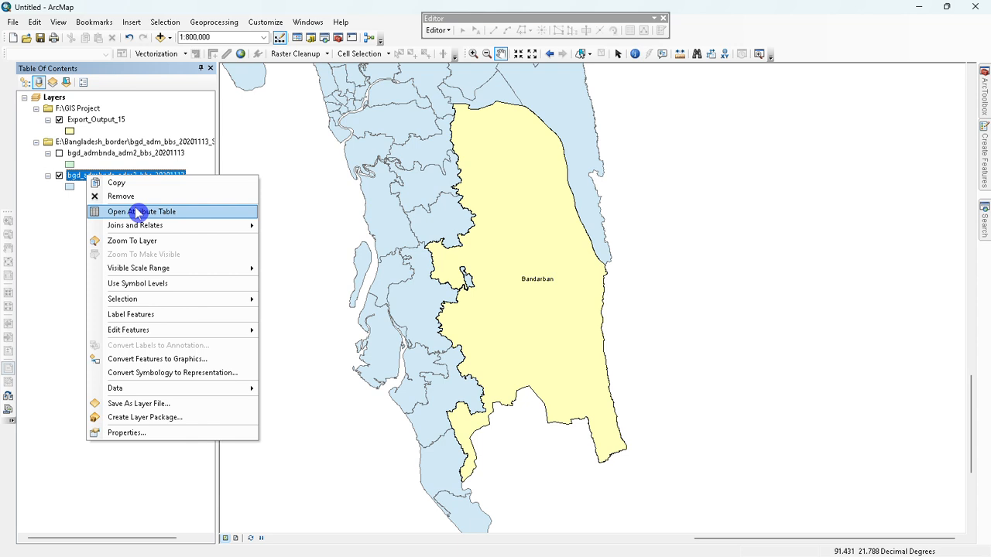
left_click(148, 315)
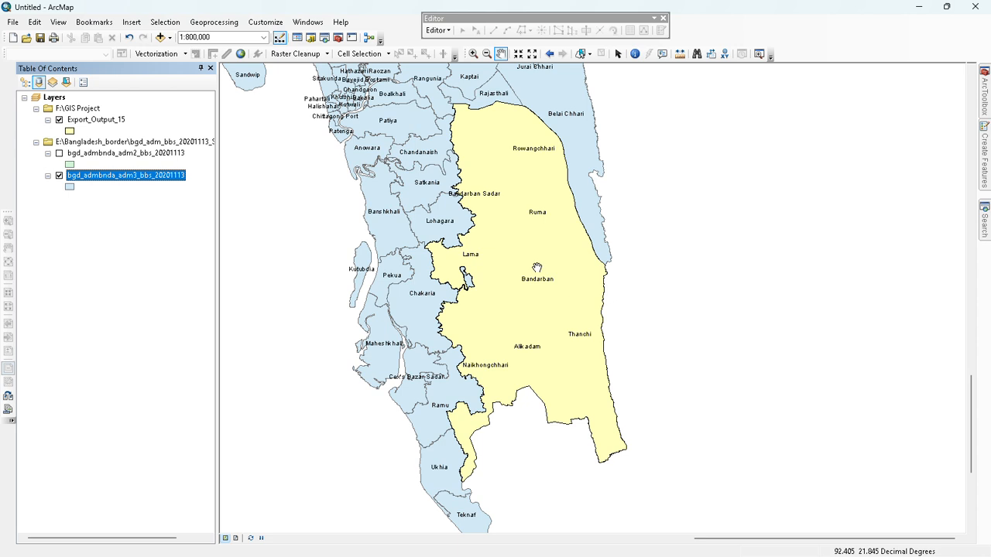
left_click_drag(537, 267, 546, 285)
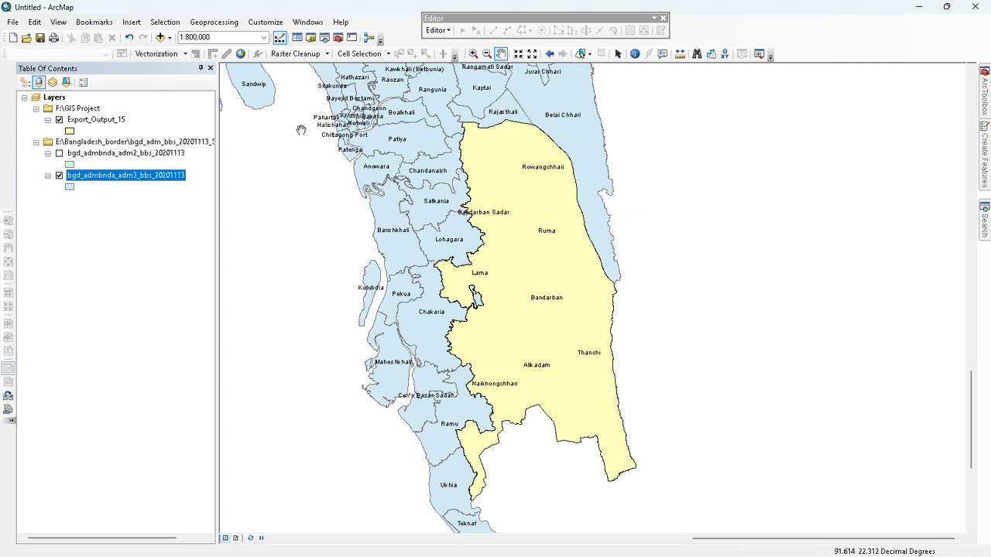
Activate the Select Features tool and apply the ESRI Hollow symbol to the Export_Output_15 layer.
left_click(582, 56)
left_click(114, 177)
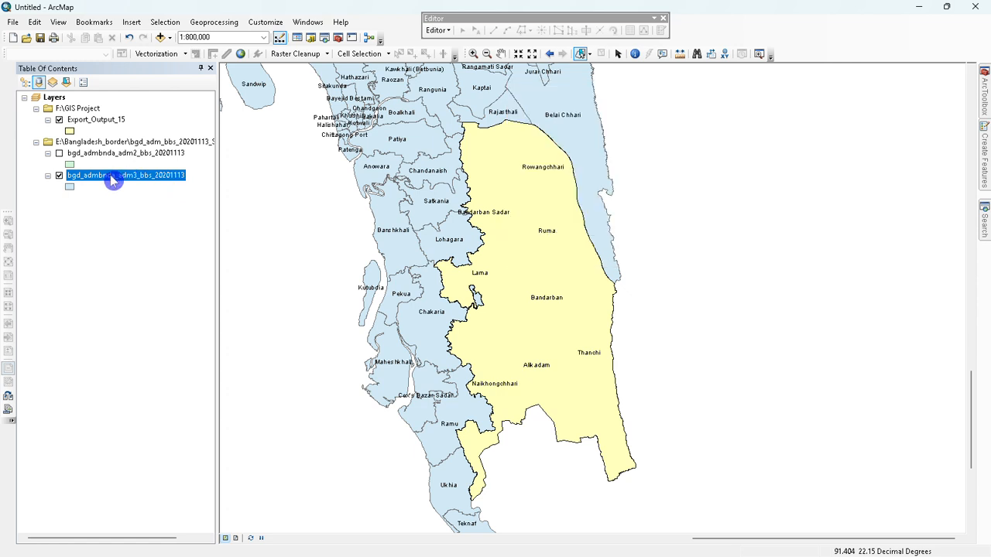
right_click(115, 177)
left_click(77, 203)
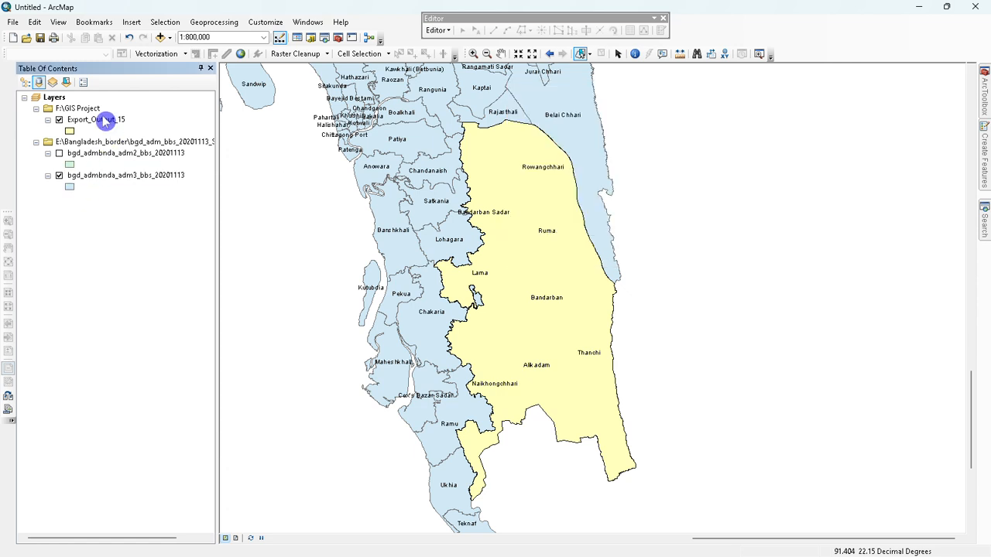
left_click_drag(103, 122, 102, 142)
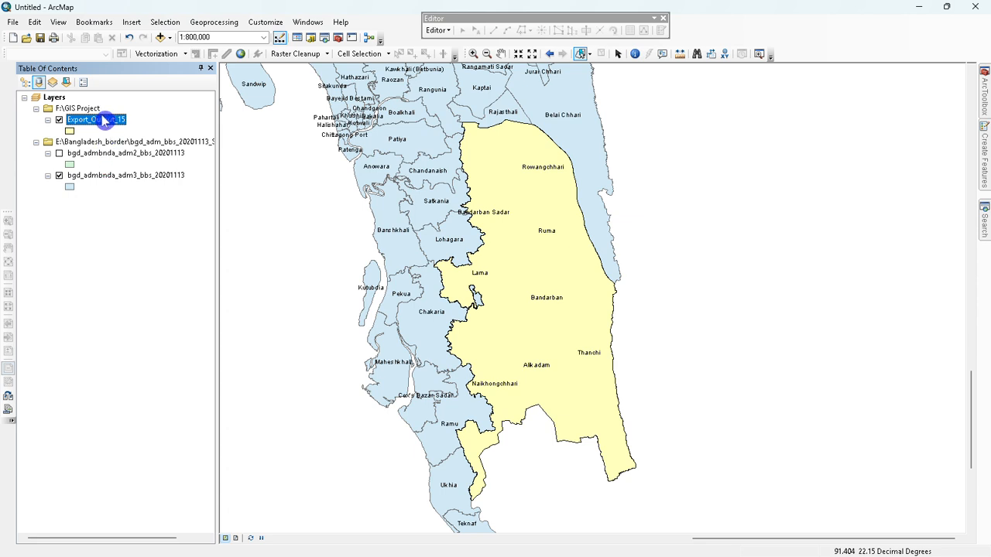
left_click(70, 131)
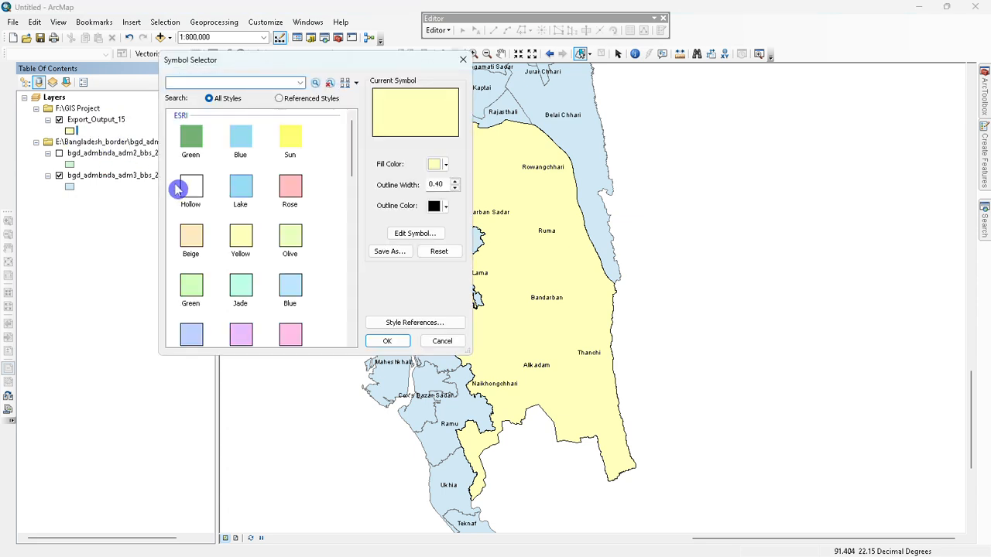
left_click(179, 189)
left_click(379, 341)
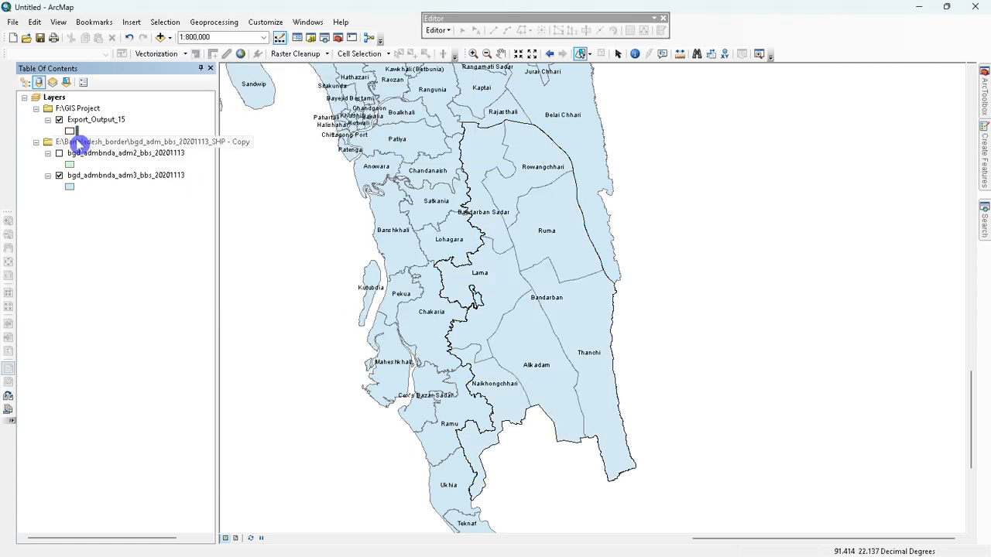
Give the Export_Output_15 layer a light red outline with a width of 2.
left_click(75, 131)
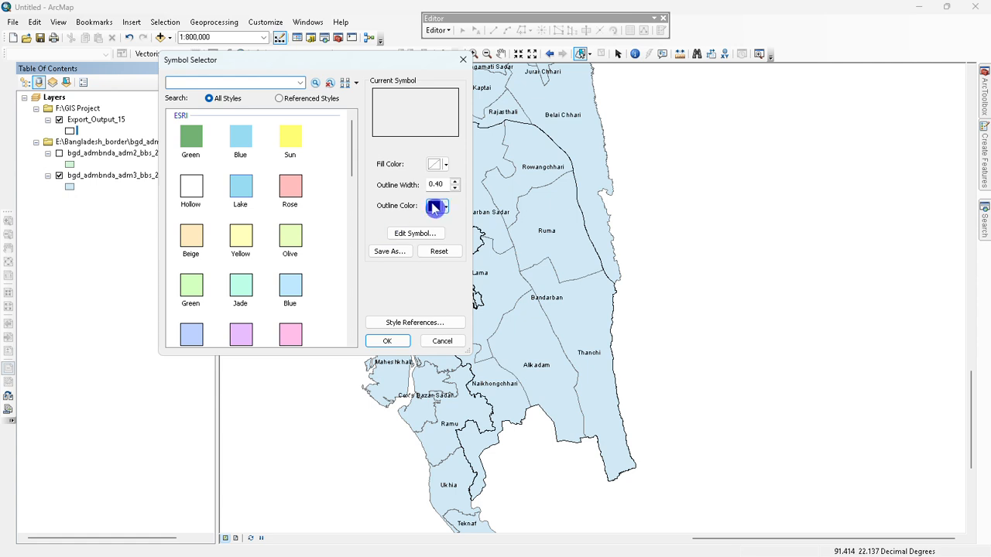
left_click(455, 181)
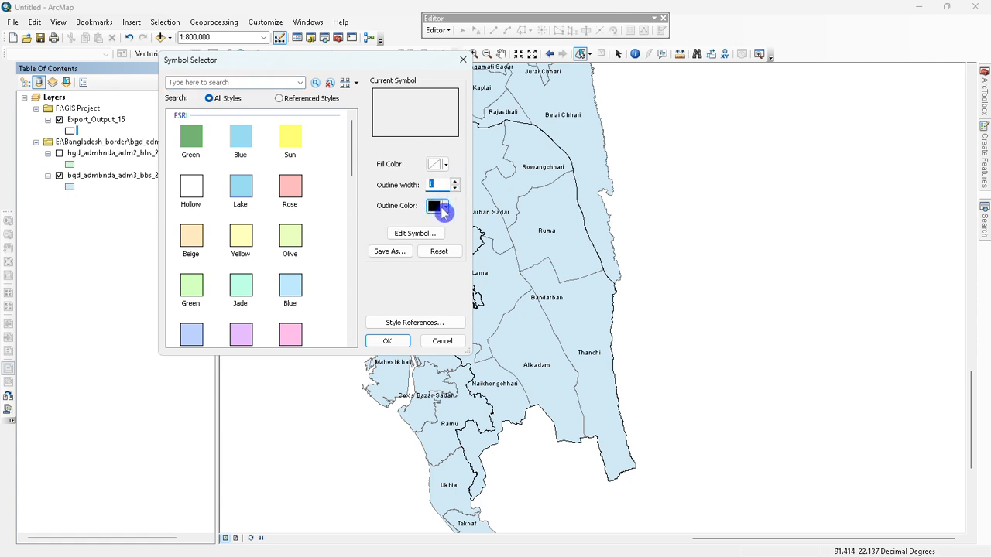
left_click(441, 208)
left_click(449, 254)
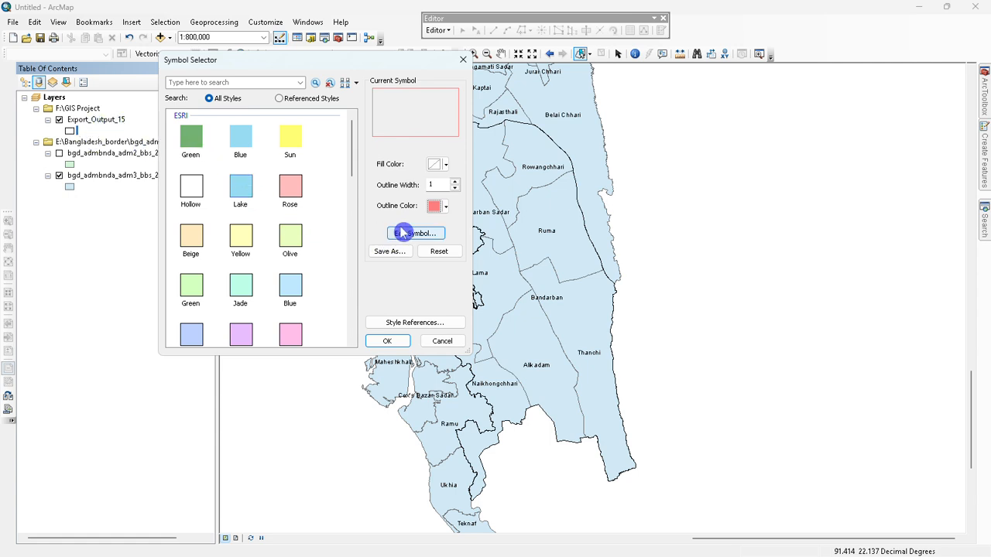
left_click(455, 182)
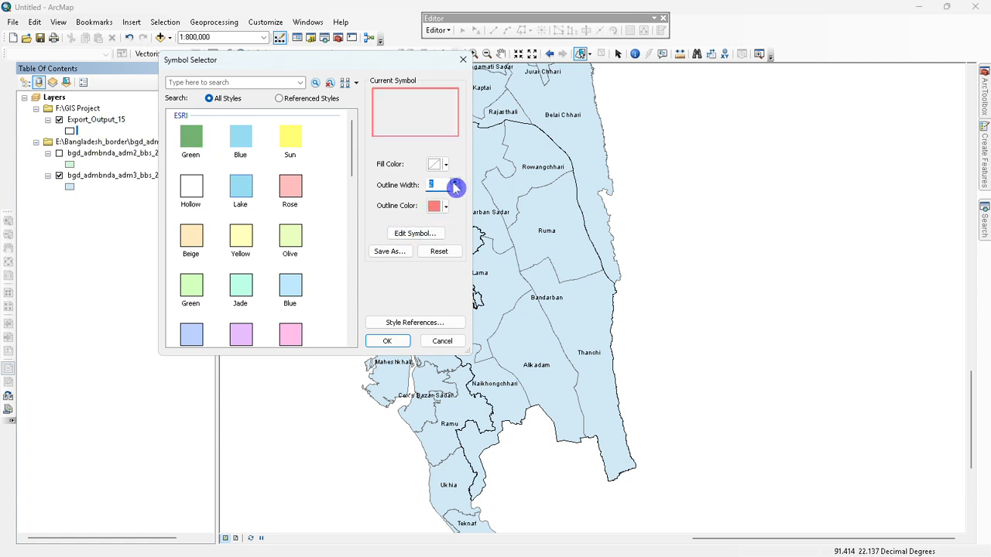
left_click(389, 342)
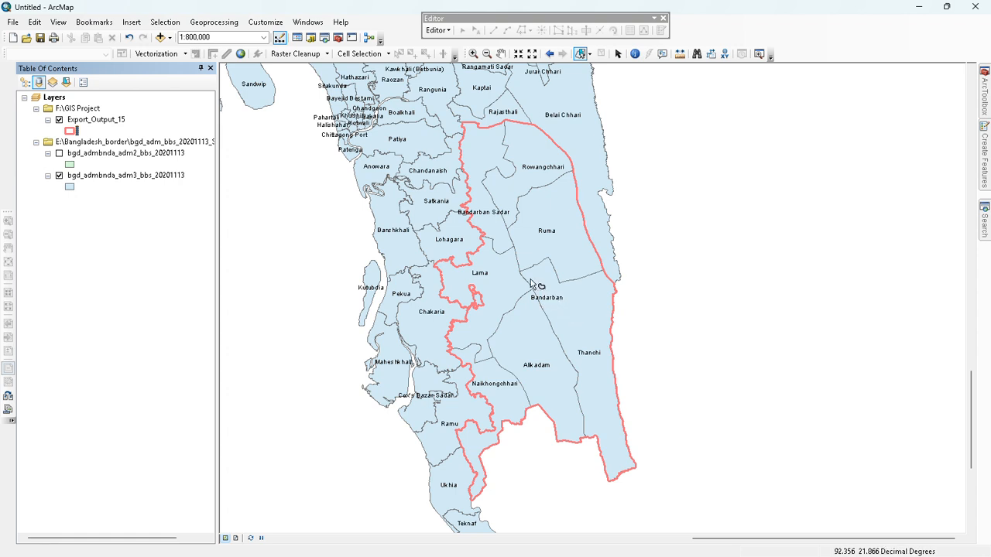
Select the Bandarban Sadar sub-district on the map and check its boundary with Export_Output_15 temporarily hidden.
left_click(488, 224)
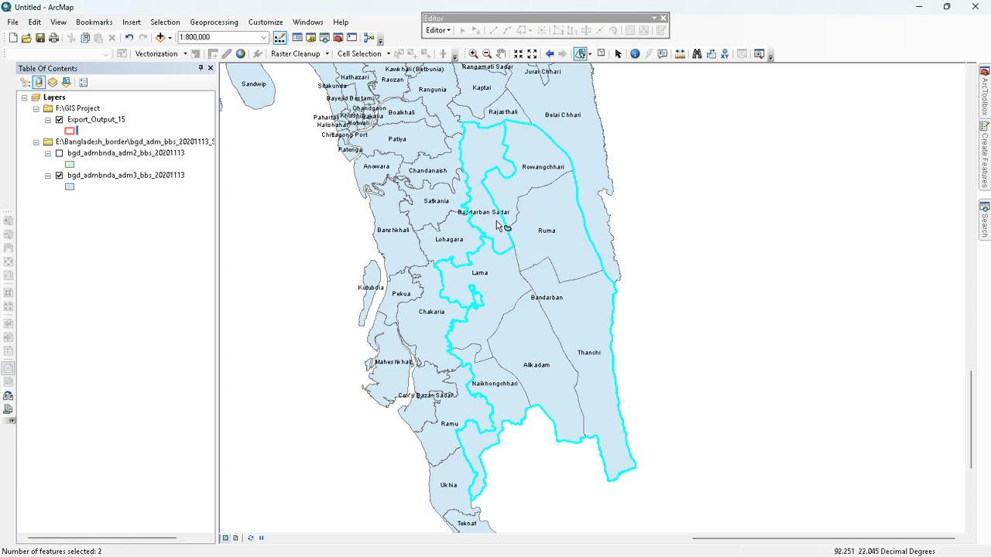
left_click(59, 120)
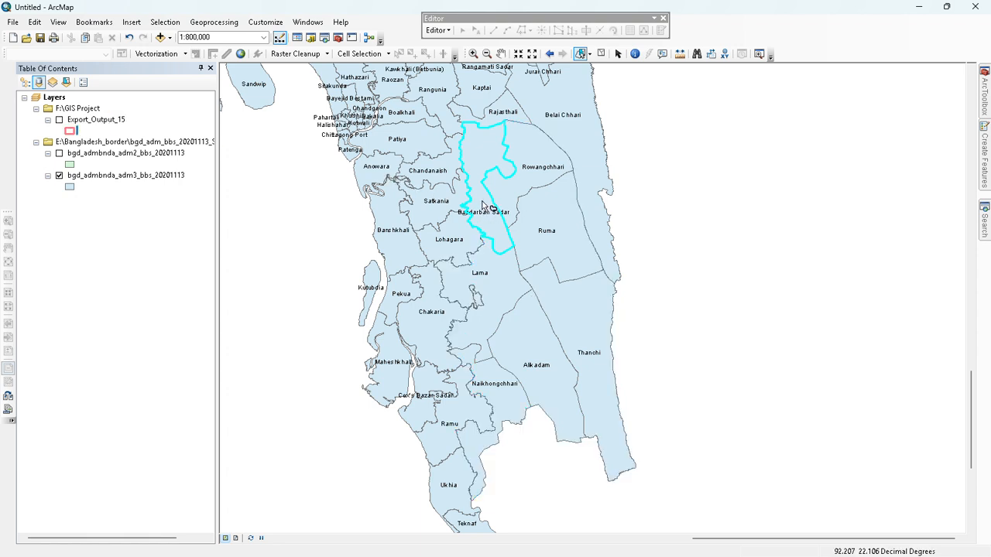
left_click(58, 120)
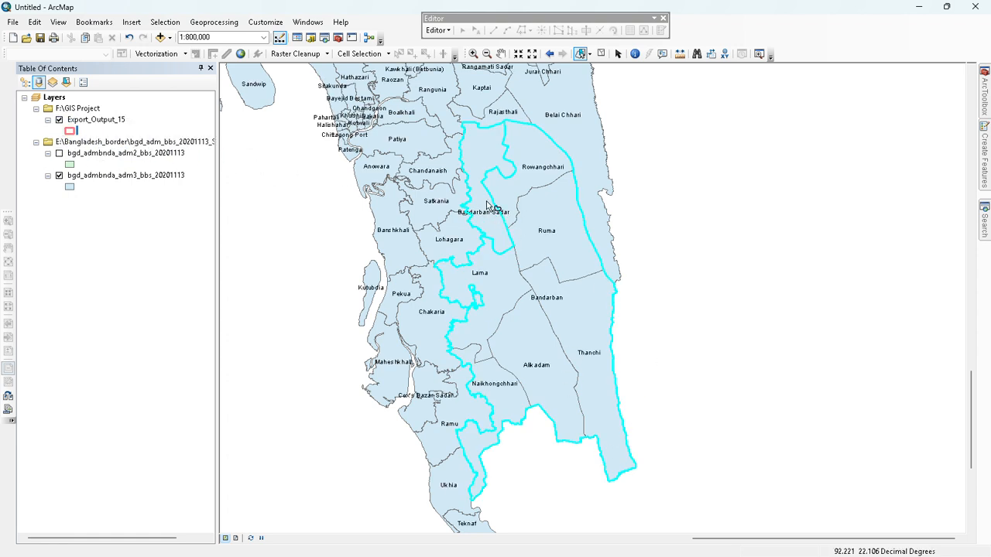
Export the selected bgd_admbnda_adm3_bbs_20201113 feature to F:\GIS Project\Export_Output_16.shp and add it to the map as a layer.
right_click(139, 180)
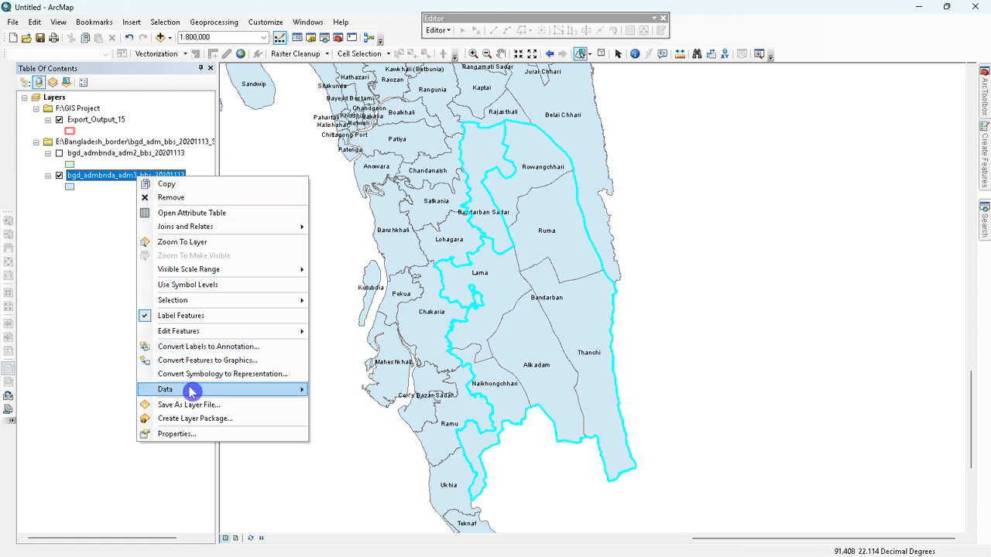
mouse_move(195, 393)
left_click(325, 403)
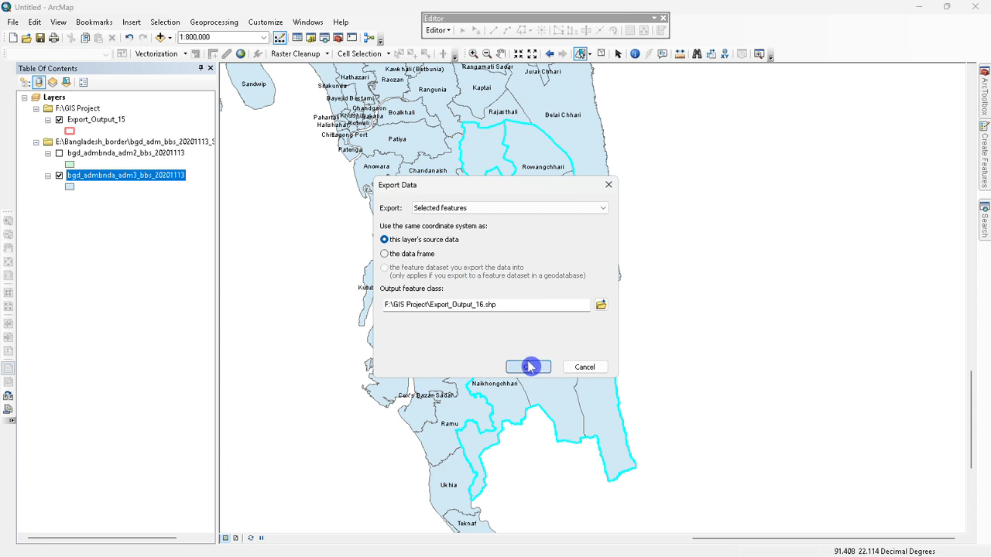
left_click(530, 366)
left_click(537, 327)
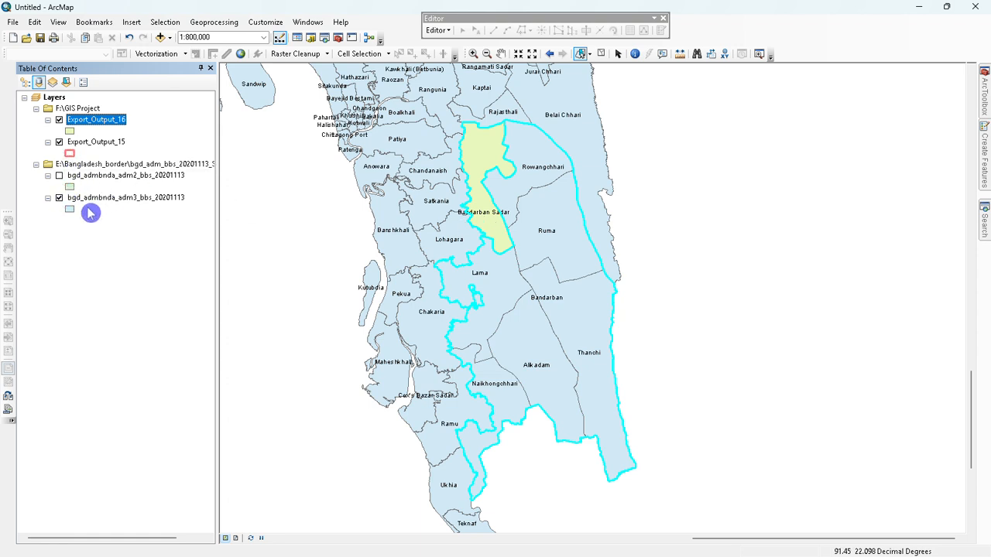
Hide the bgd_admbnda_adm3_bbs_20201113 and Export_Output_15 layers, and label the feature in the Export_Output_16 layer.
left_click(58, 198)
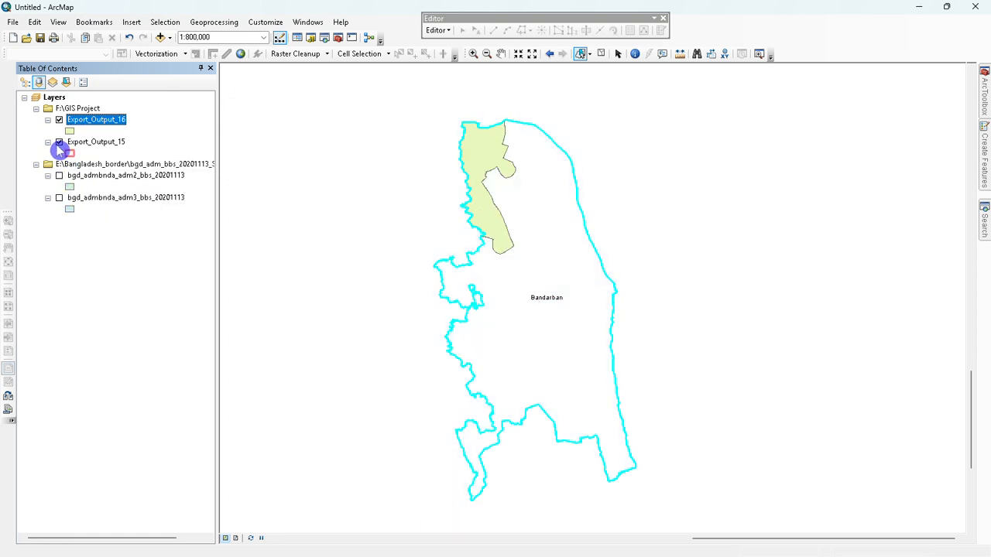
left_click(59, 143)
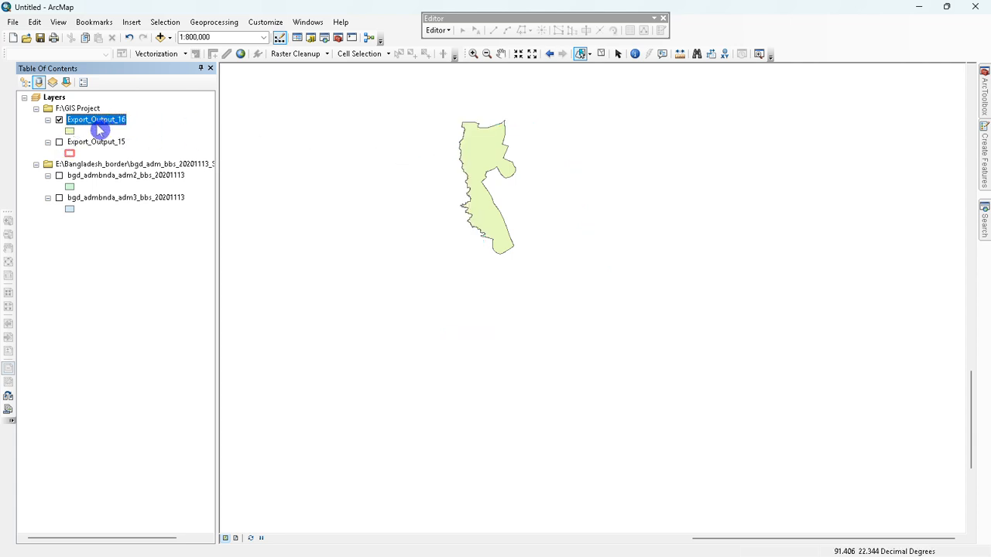
left_click(103, 126)
right_click(103, 126)
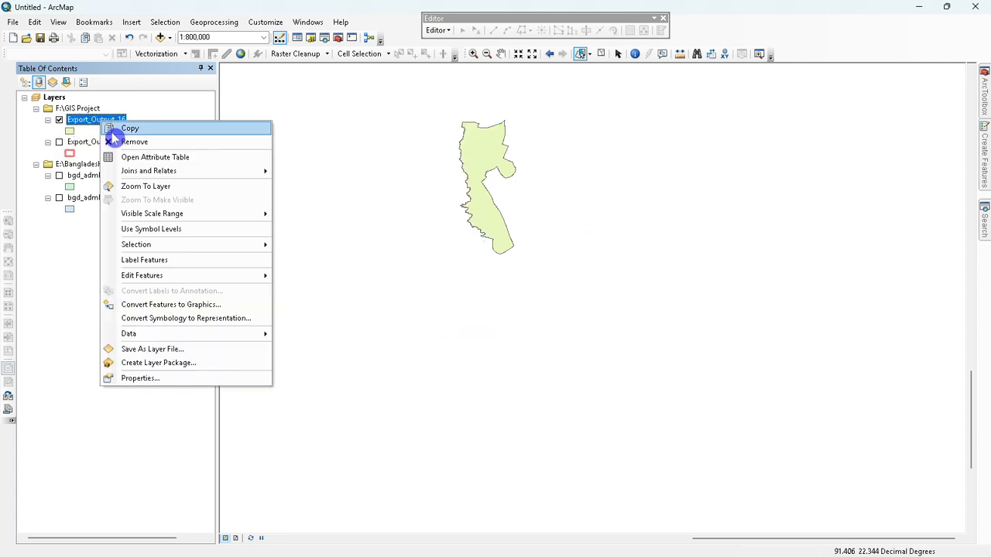
left_click(169, 266)
scroll(495, 178, "up", 1)
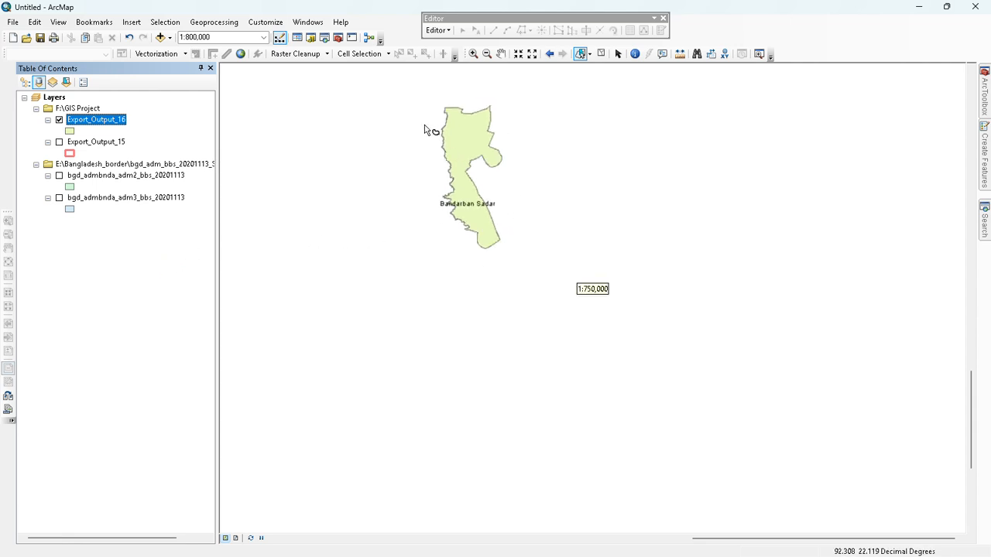
scroll(437, 116, "up", 4)
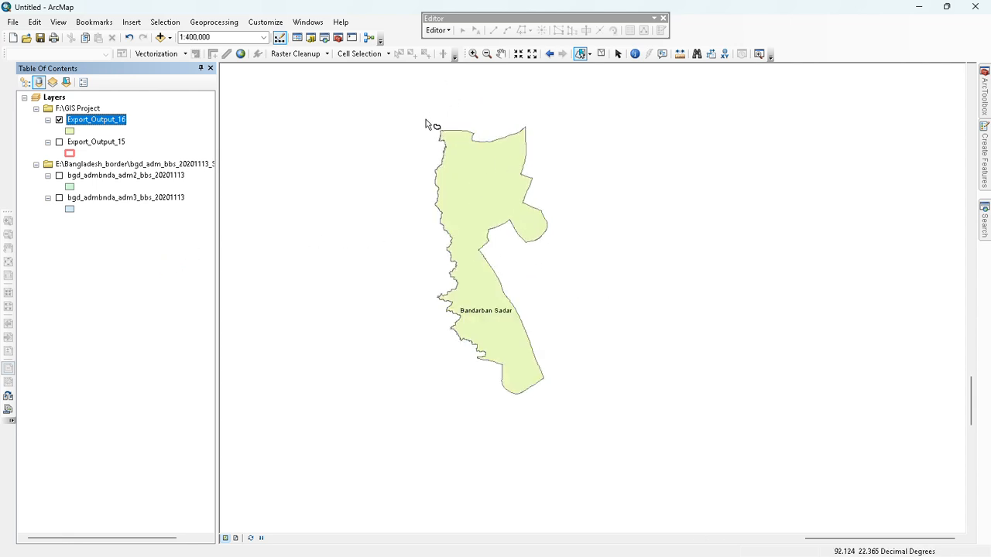
Give the Export_Output_16 layer a hollow fill and an orange outline with a width of 2.
left_click(71, 131)
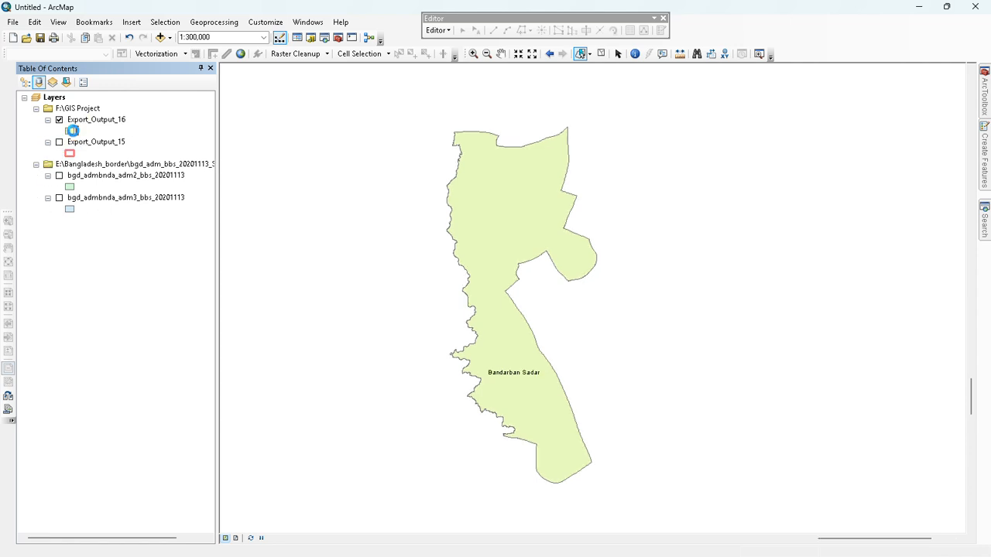
left_click(200, 189)
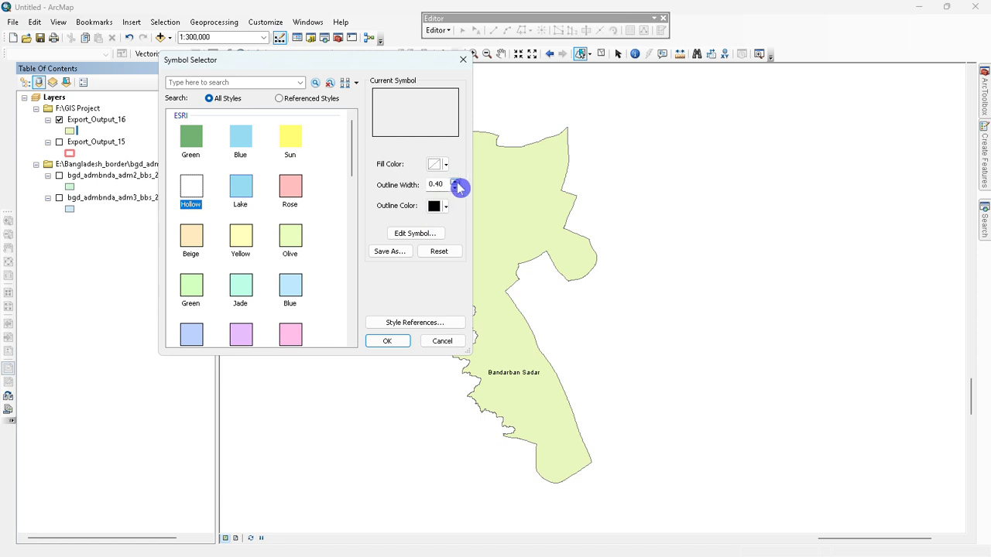
left_click(447, 207)
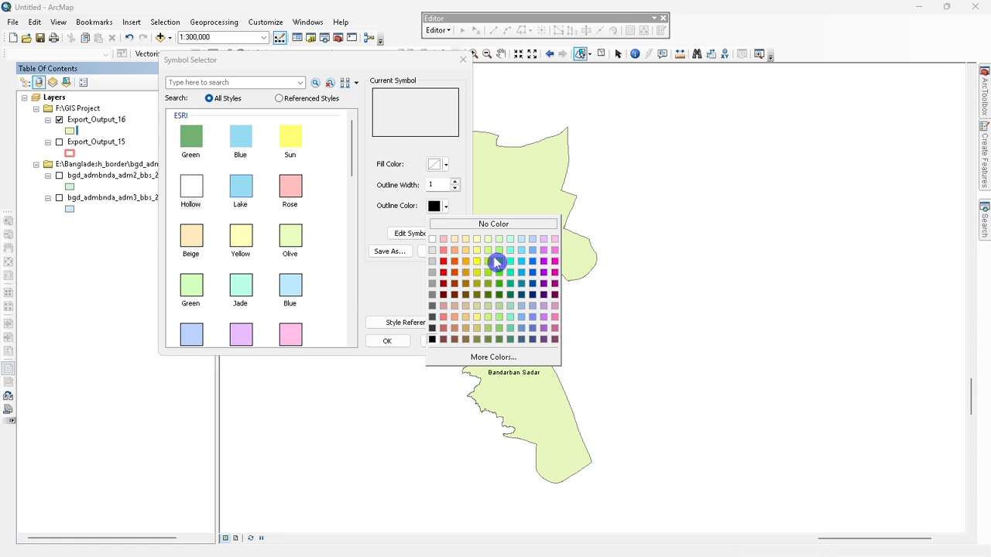
left_click(455, 265)
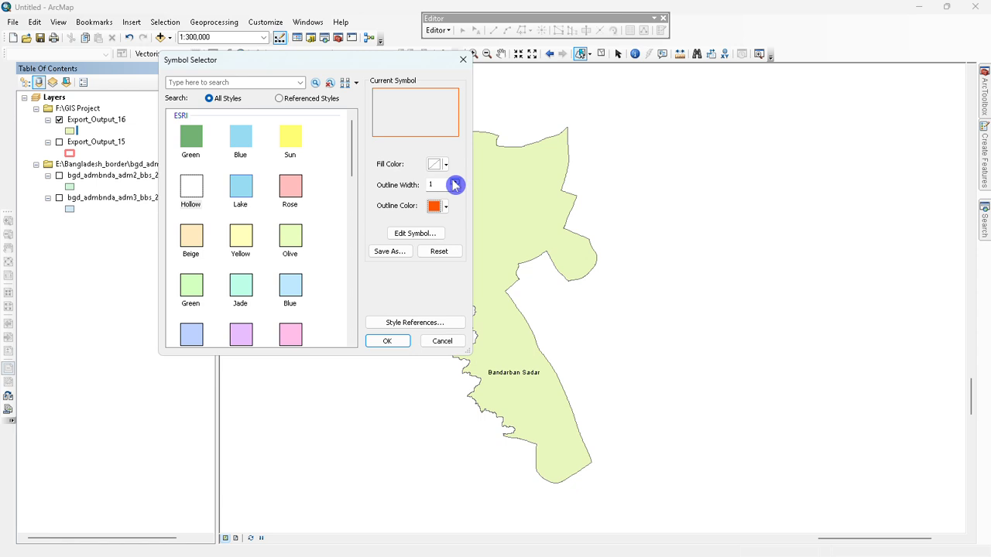
left_click(455, 181)
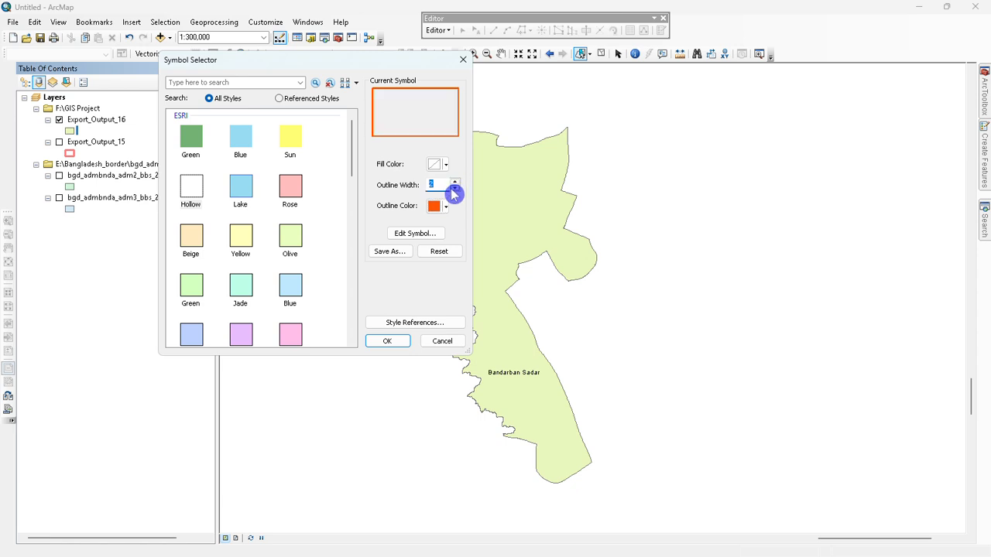
left_click(455, 190)
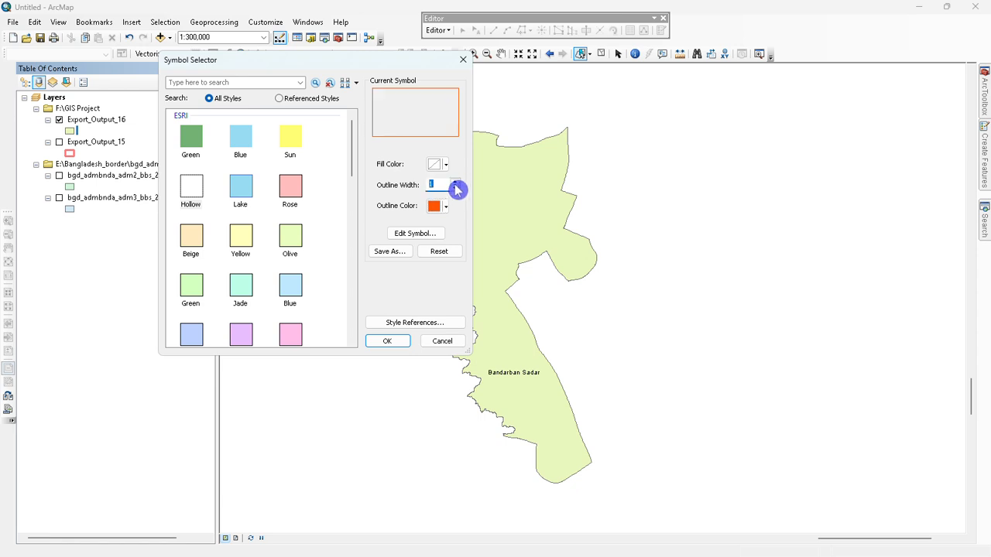
left_click(455, 185)
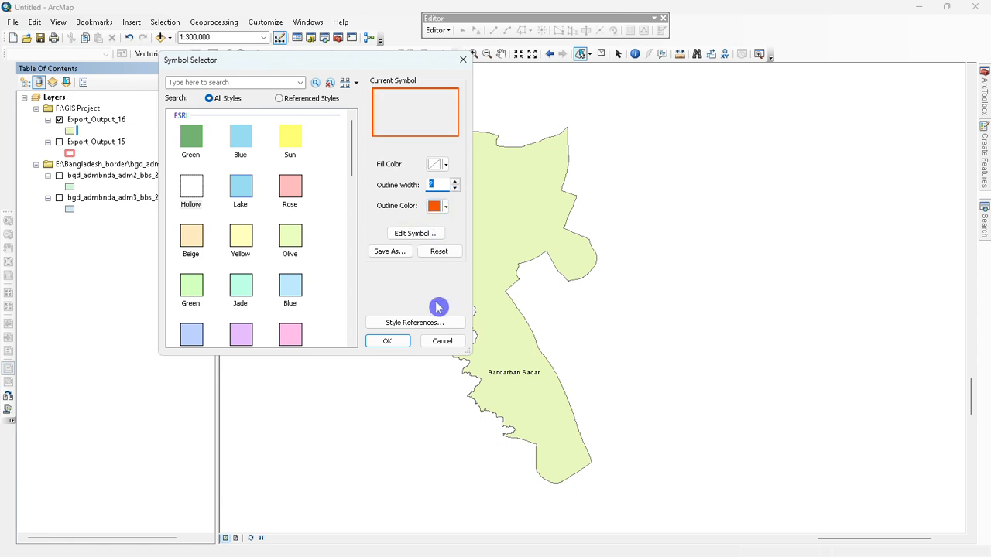
left_click(391, 342)
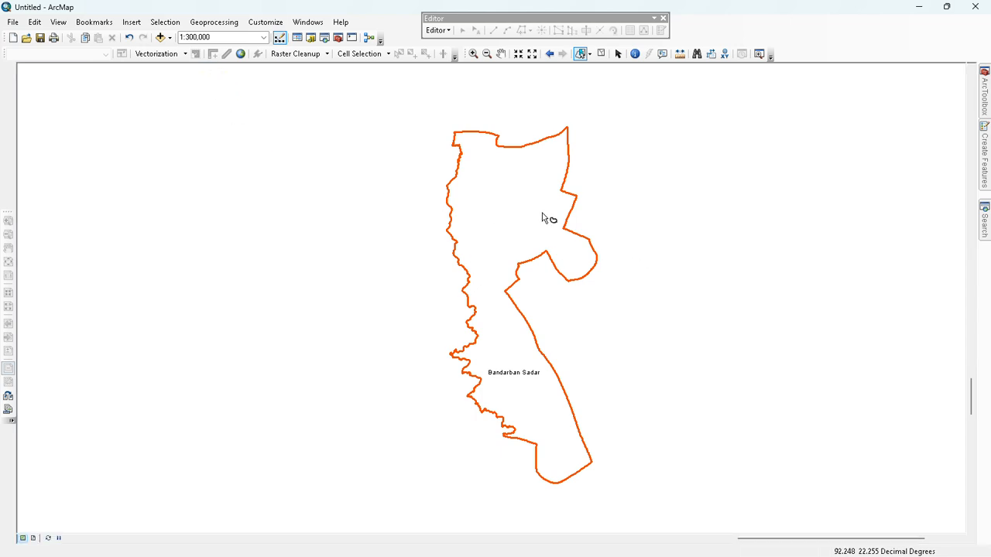
Open the Layer To KML conversion tool and set Export_Output_16 as the layer to convert.
left_click(617, 54)
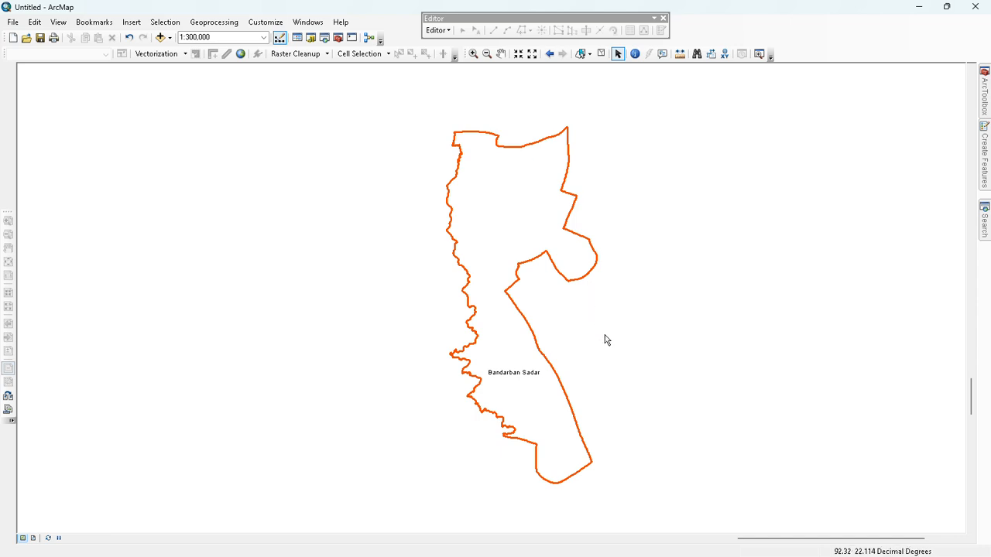
left_click(296, 37)
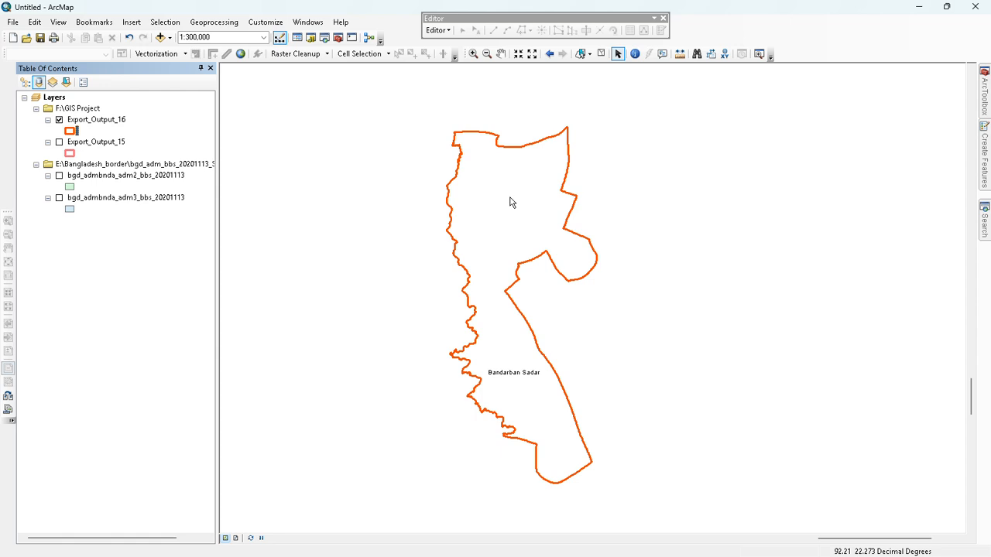
left_click(337, 37)
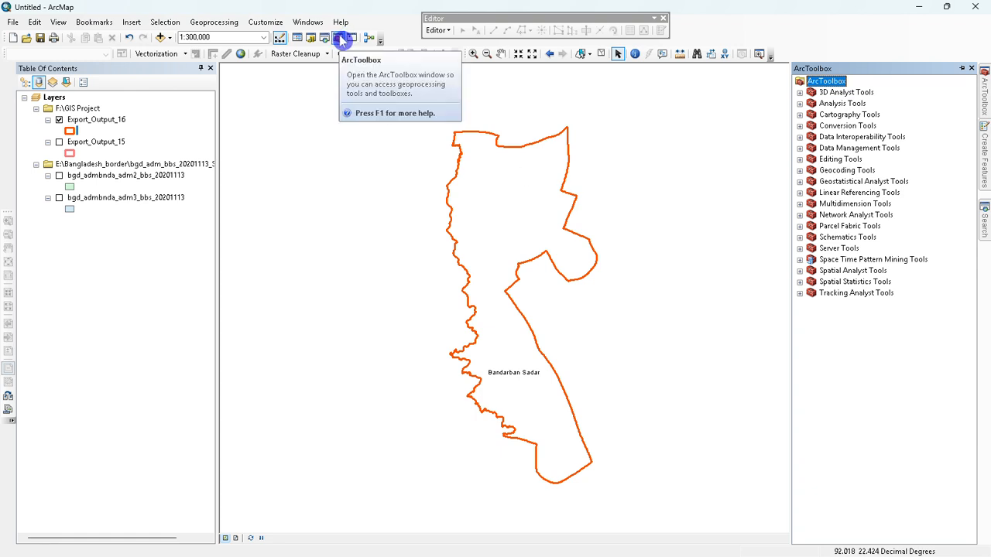
left_click(800, 126)
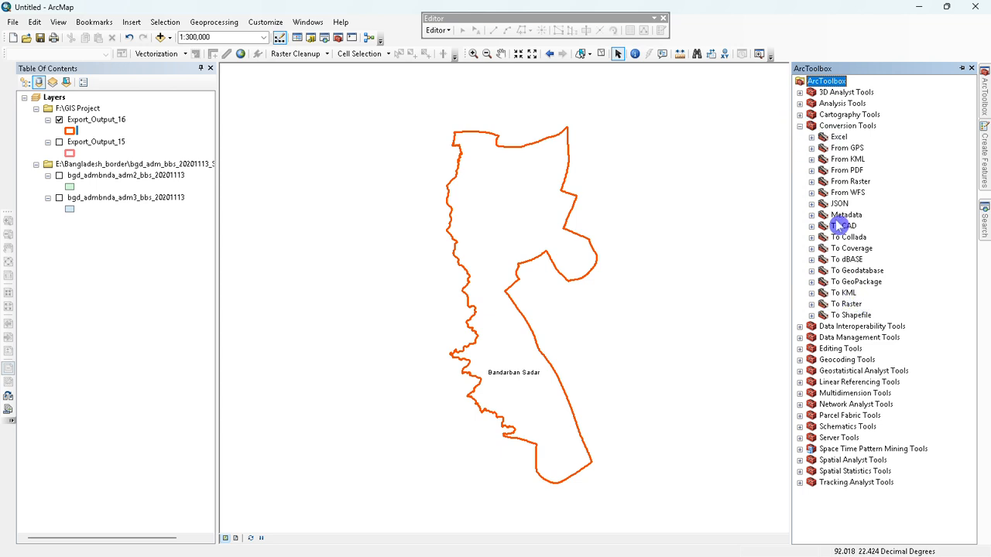
left_click(813, 294)
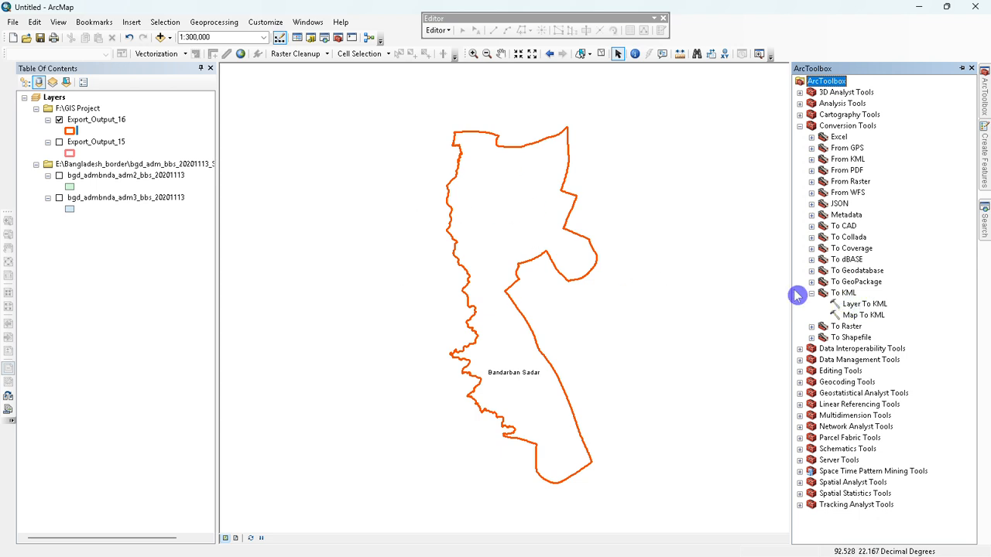
left_click(859, 304)
double_click(852, 304)
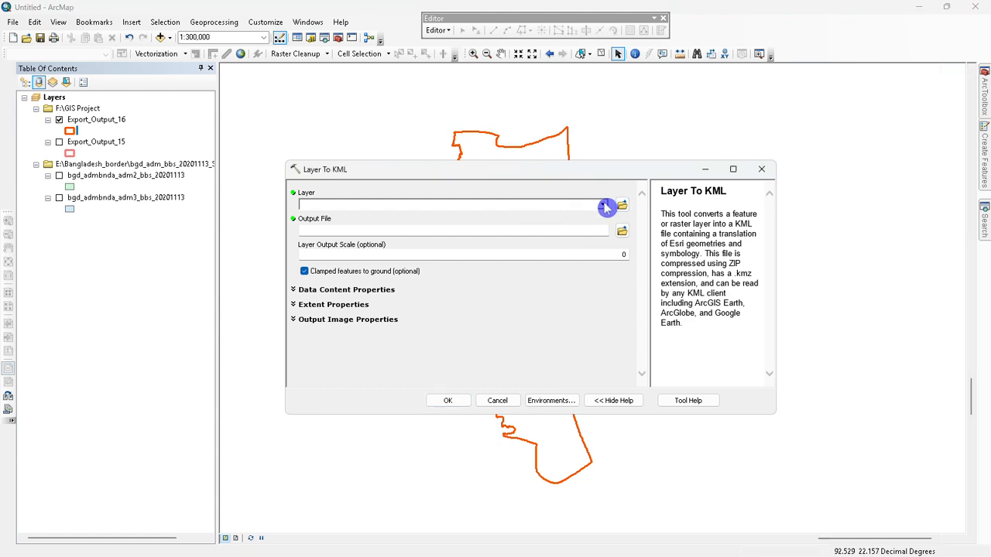
left_click(603, 205)
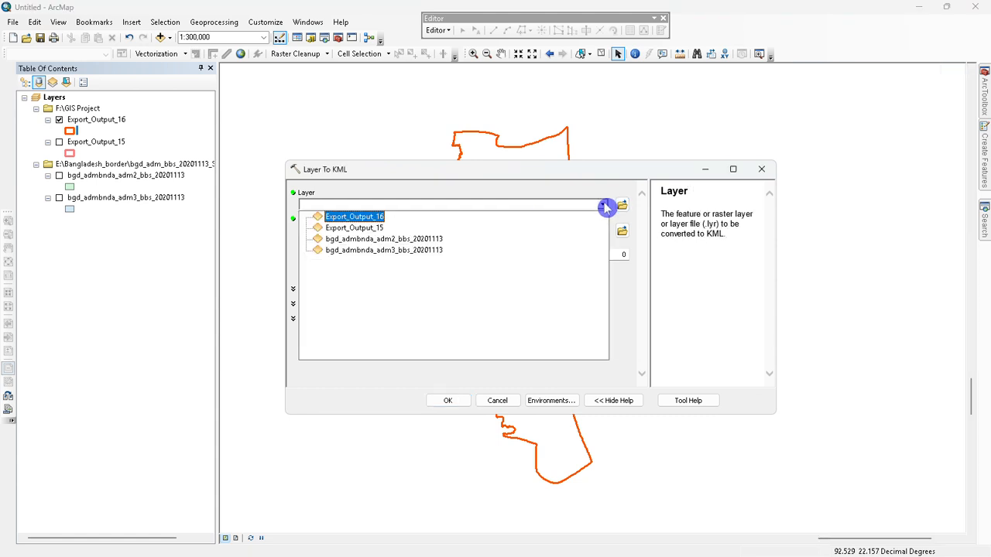
left_click(346, 219)
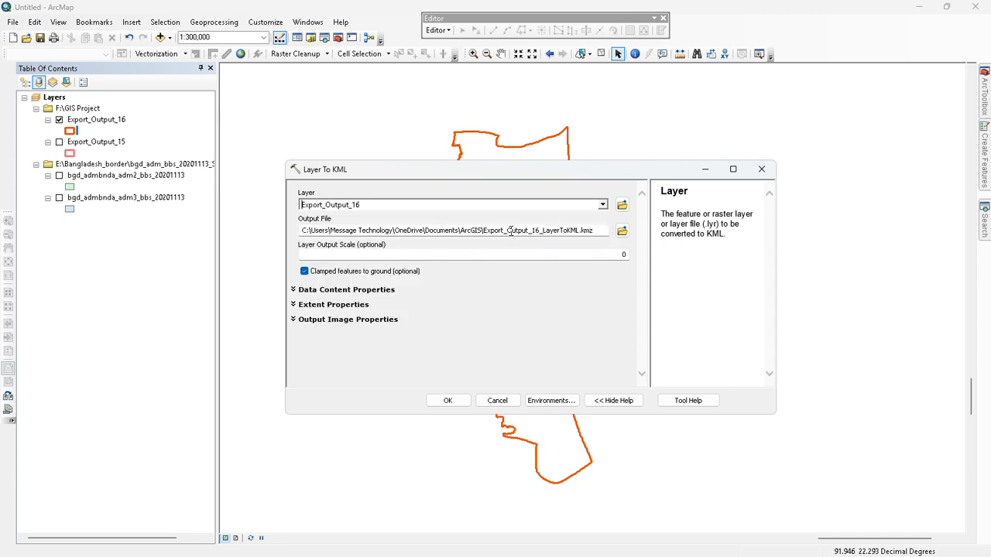
Name the KMZ output file Bandorban_sador, keeping the default ArcGIS documents folder, and run the conversion.
left_click(484, 231)
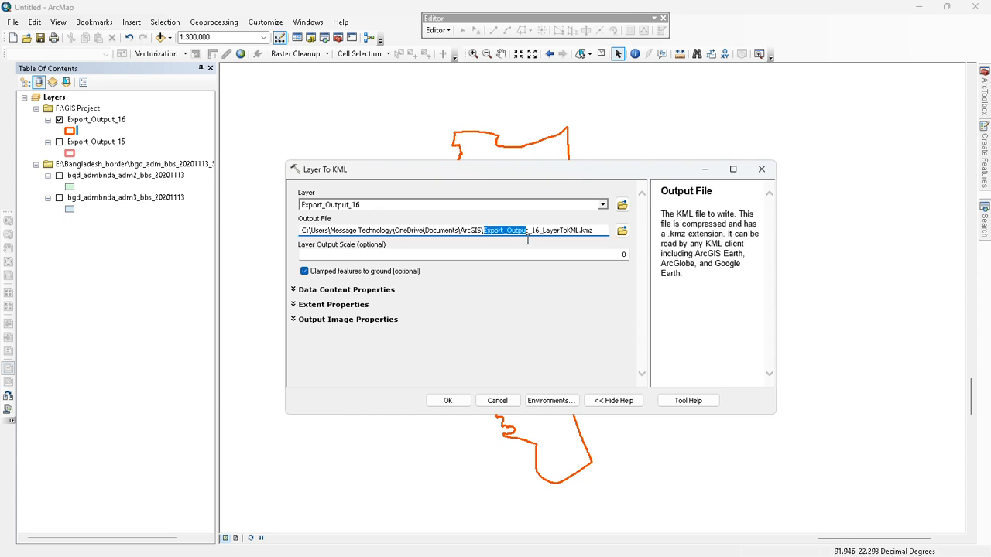
left_click(559, 242)
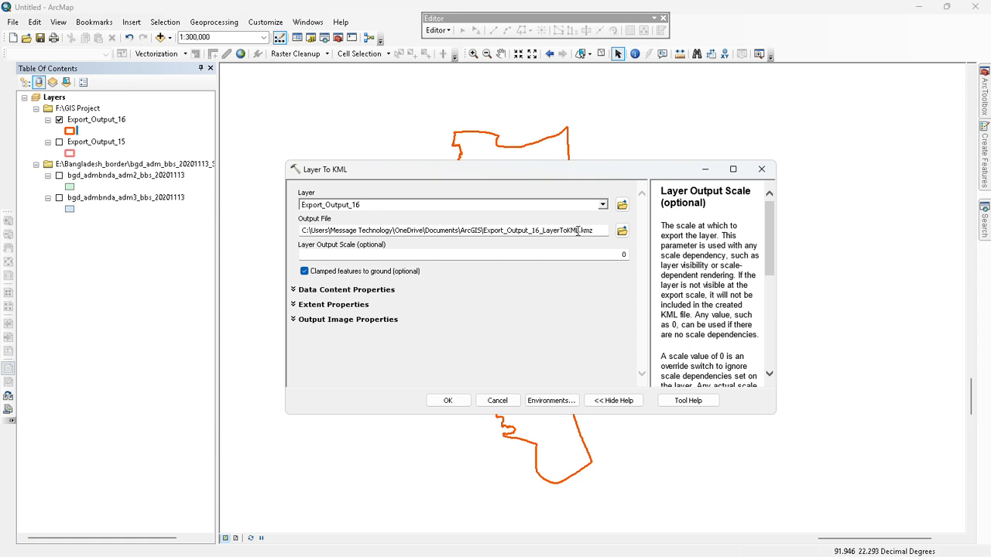
left_click_drag(578, 231, 522, 231)
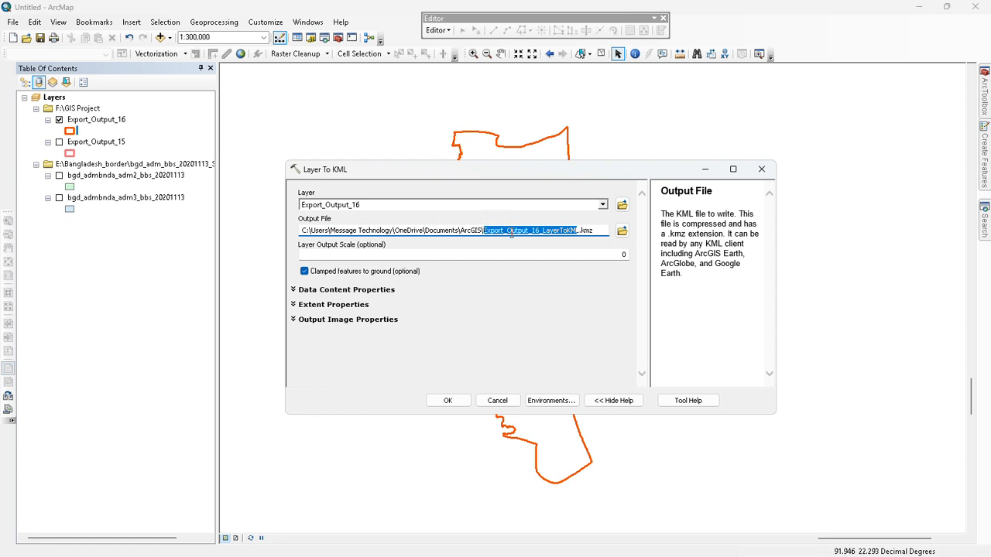
type("Bandorban")
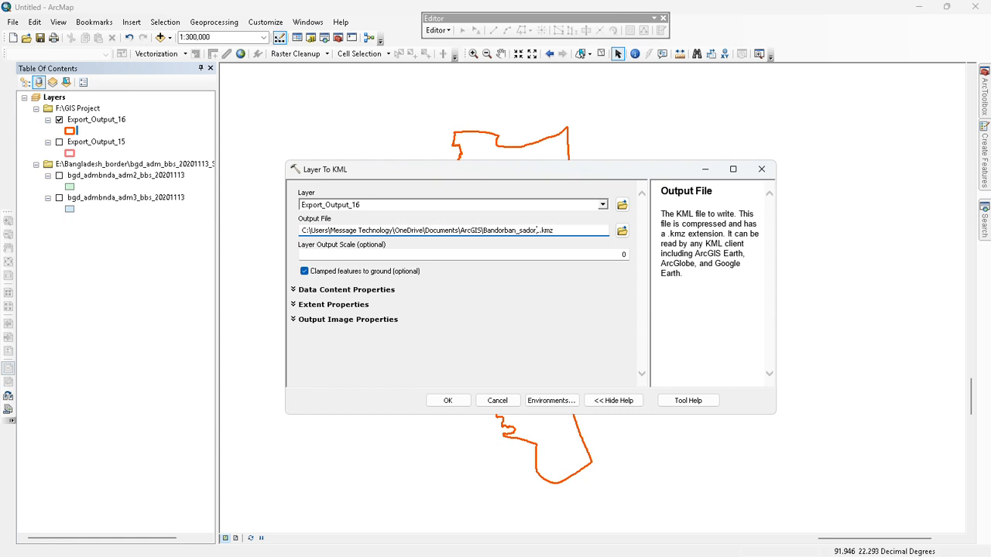
left_click(449, 400)
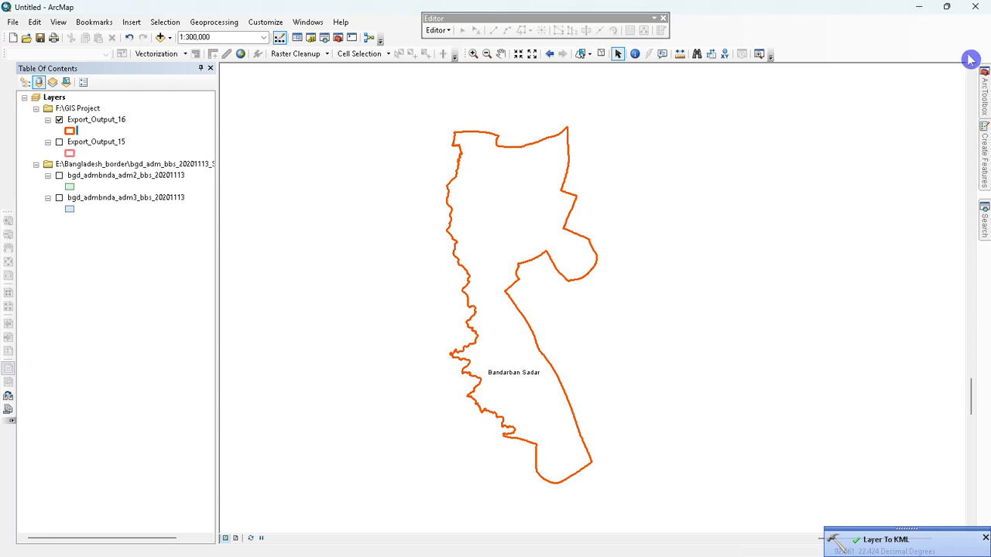
Reopen Layer To KML with Export_Output_16 as the layer to check the default output folder.
left_click(984, 99)
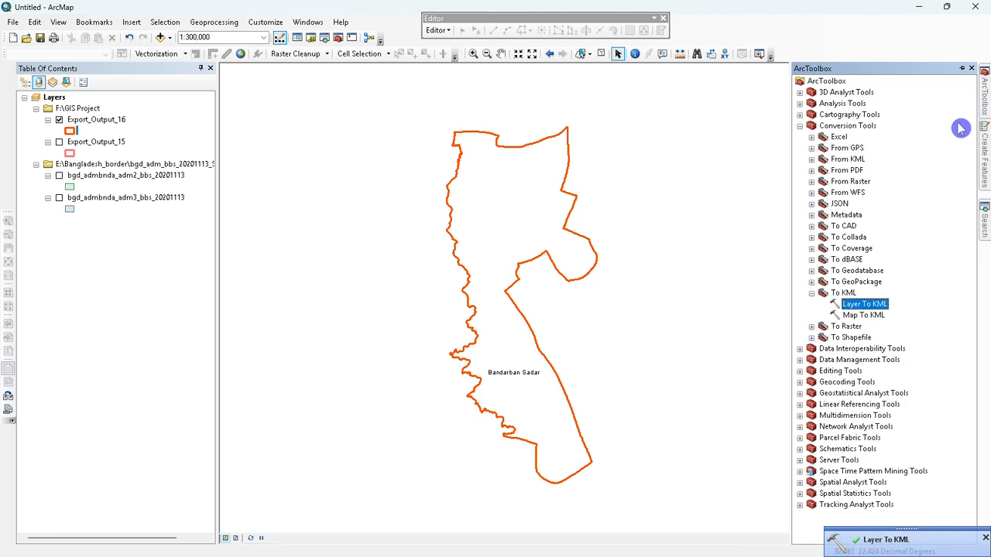
double_click(864, 304)
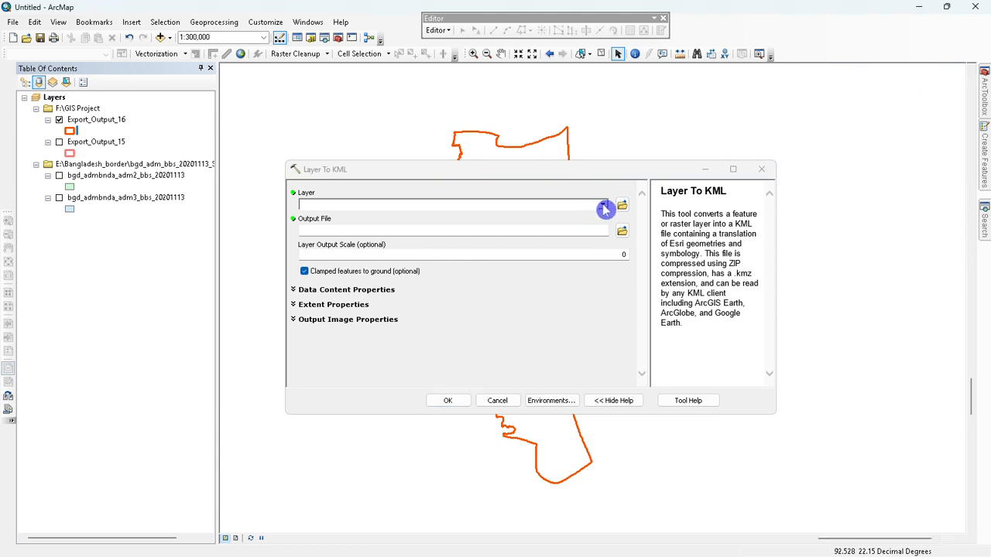
left_click(603, 205)
left_click(380, 217)
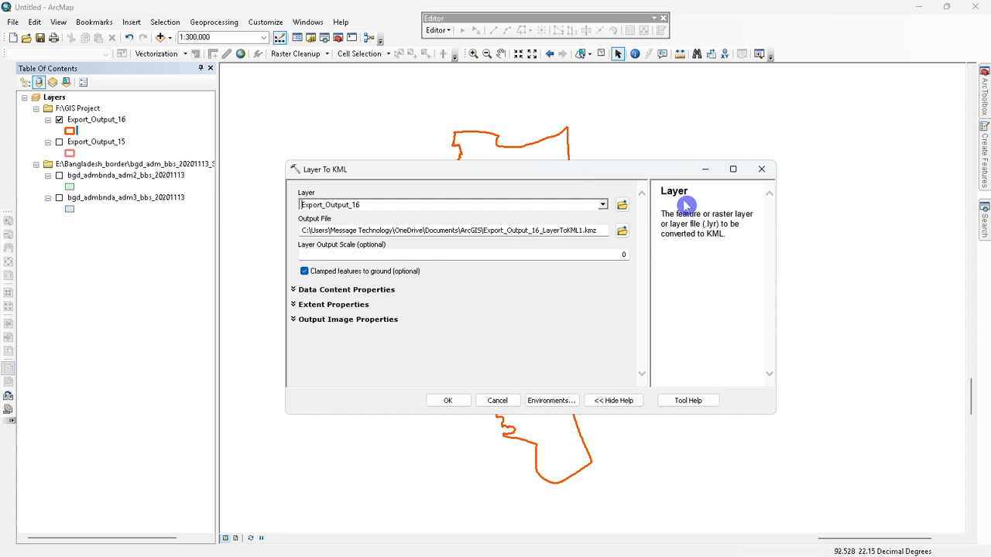
left_click(705, 170)
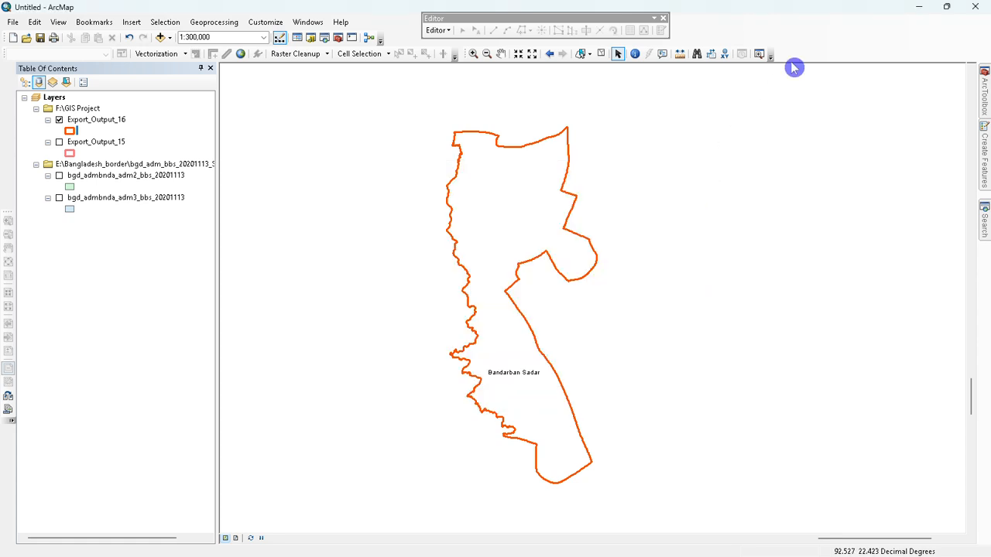
Switch to File Explorer and open the Users folder on Local Disk (C:) to look for the exported KMZ file.
left_click(919, 8)
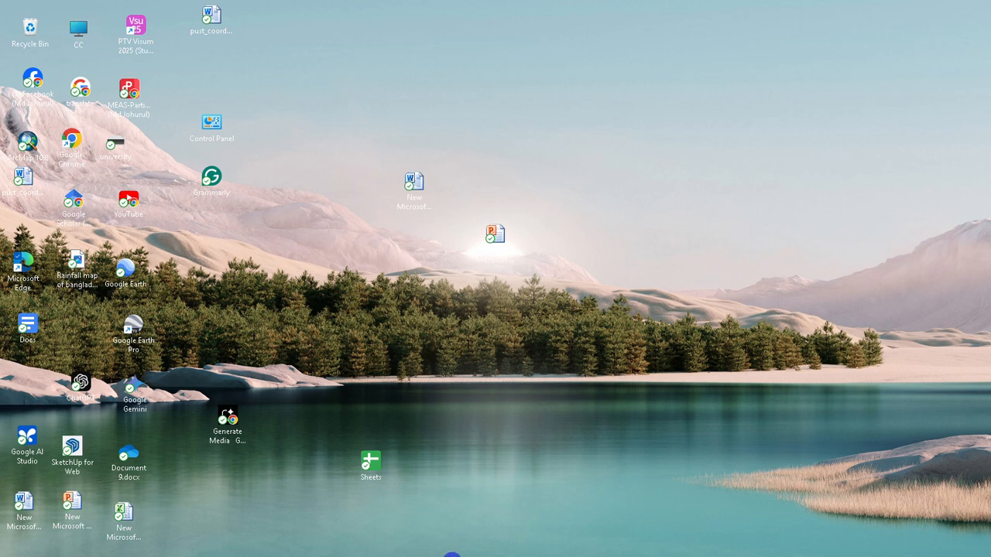
left_click(644, 544)
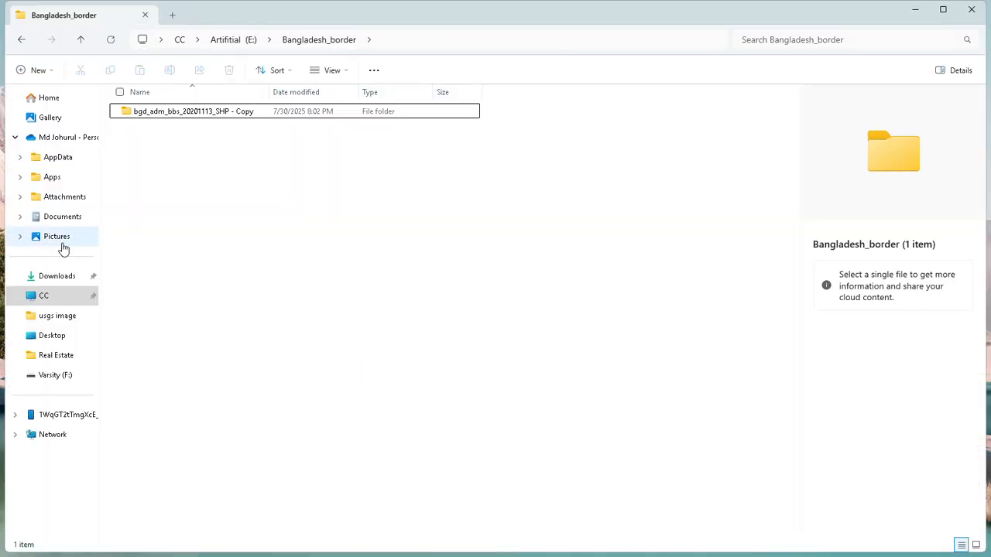
left_click(84, 295)
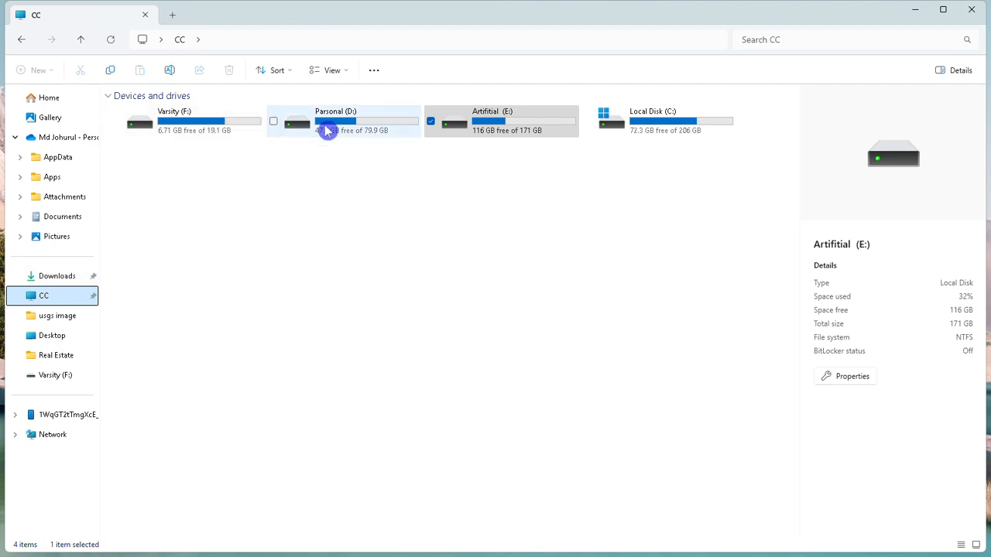
double_click(682, 130)
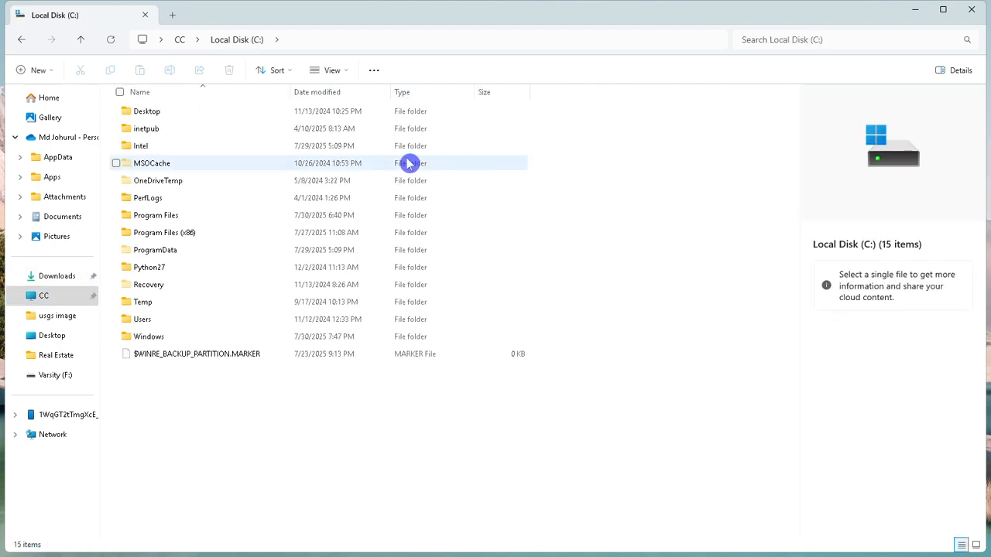
left_click(172, 324)
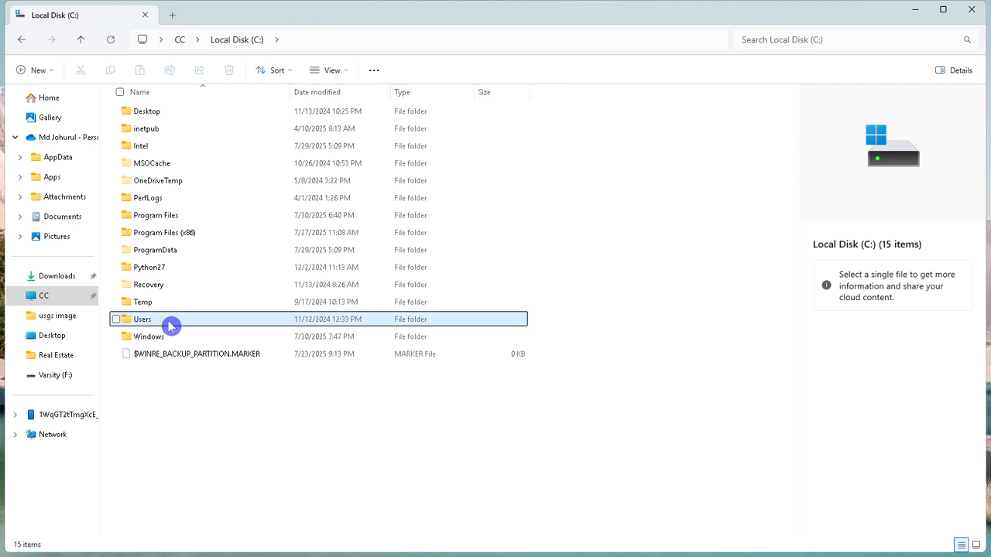
double_click(171, 325)
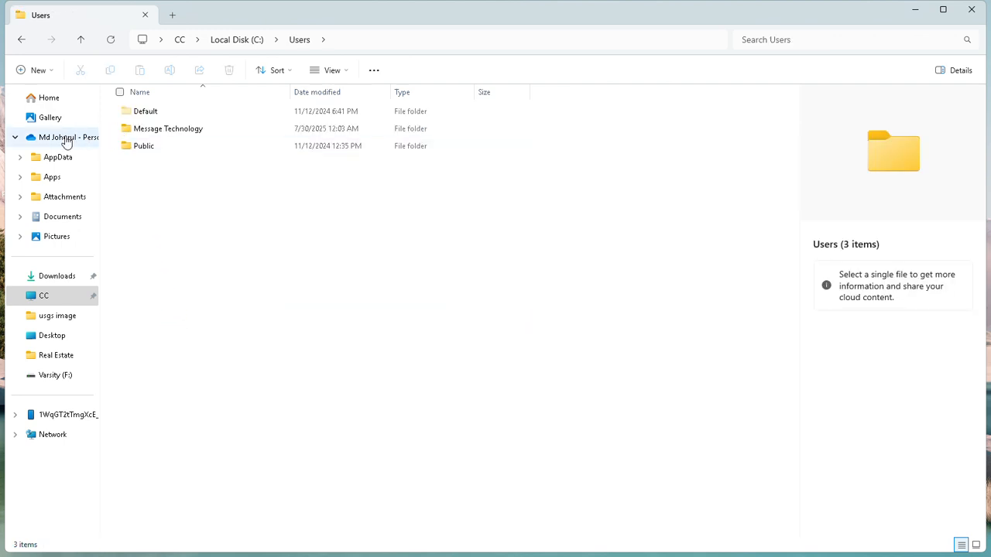
Look through the OneDrive folder, Home and the Varsity (F:) drive for the exported KMZ file.
left_click(66, 139)
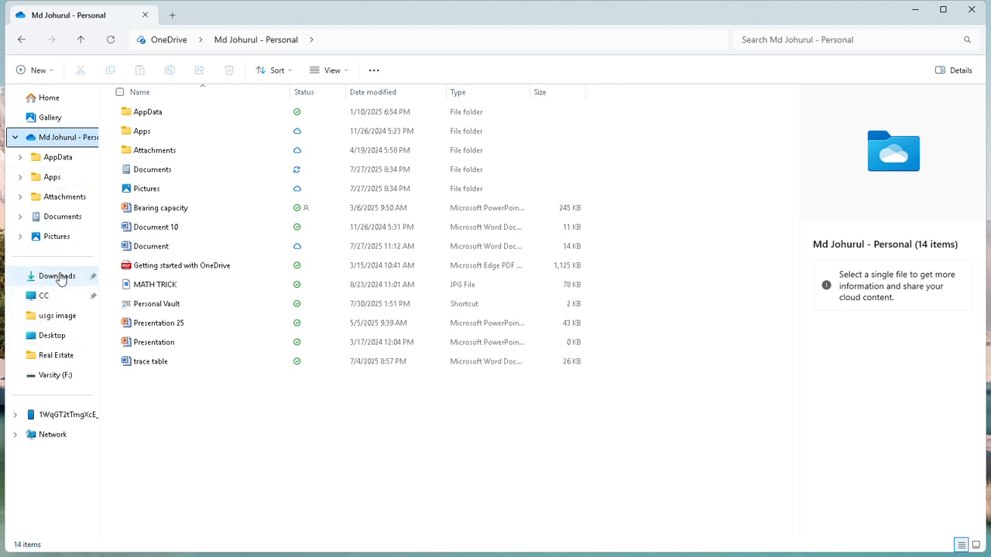
left_click(68, 94)
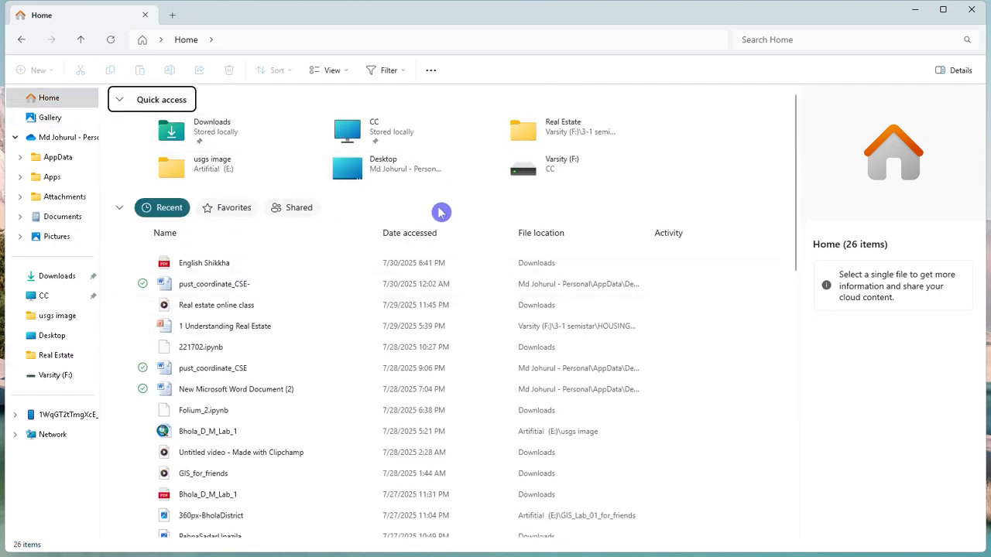
double_click(570, 165)
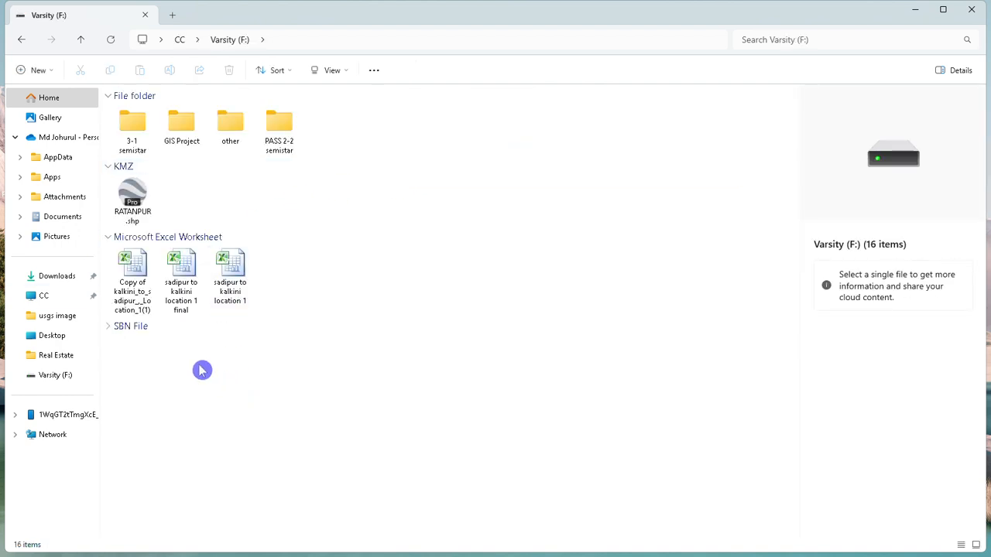
left_click(23, 41)
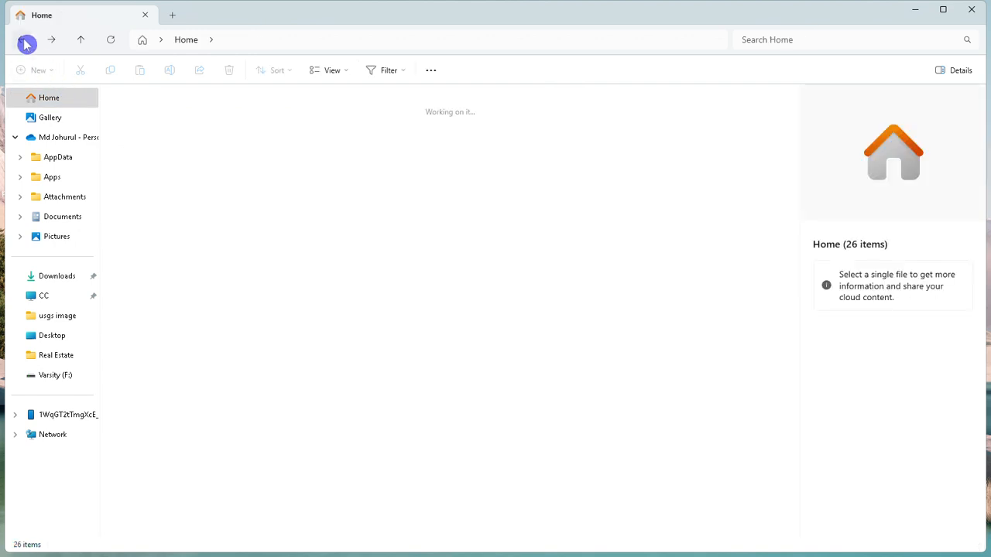
left_click(26, 44)
Open the ArcGIS folder at Users > Message Technology > OneDrive > Documents on Local Disk (C:).
left_click(46, 295)
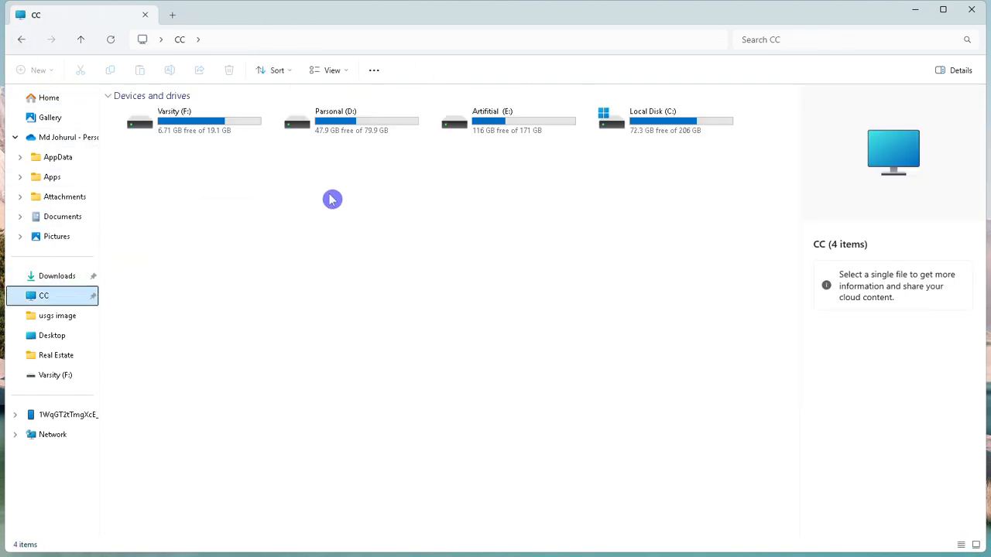
double_click(619, 134)
left_click(225, 319)
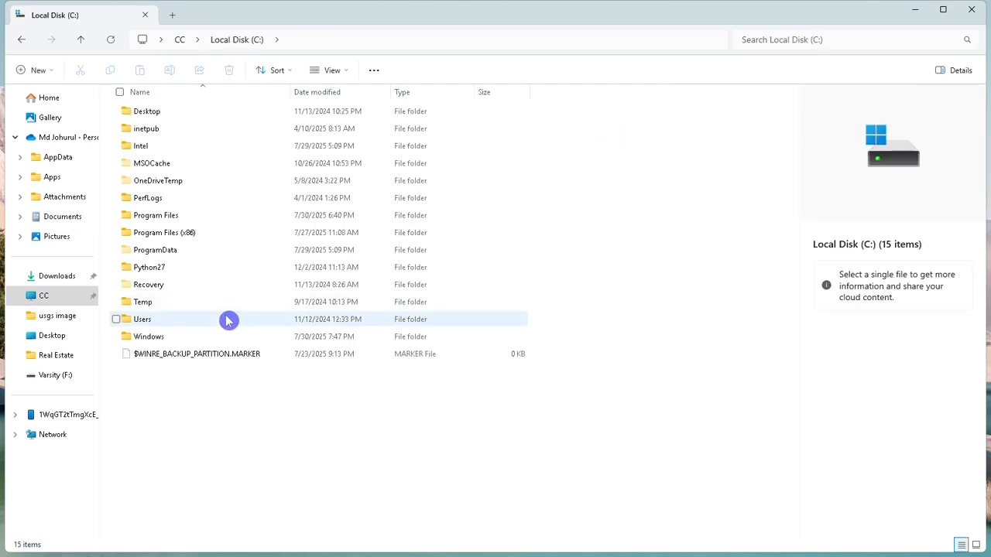
double_click(220, 322)
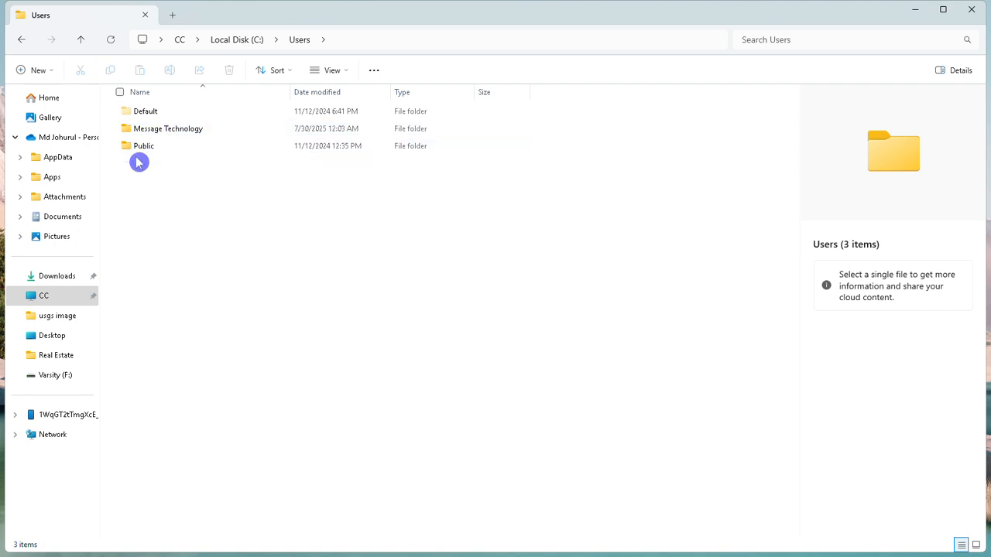
double_click(170, 131)
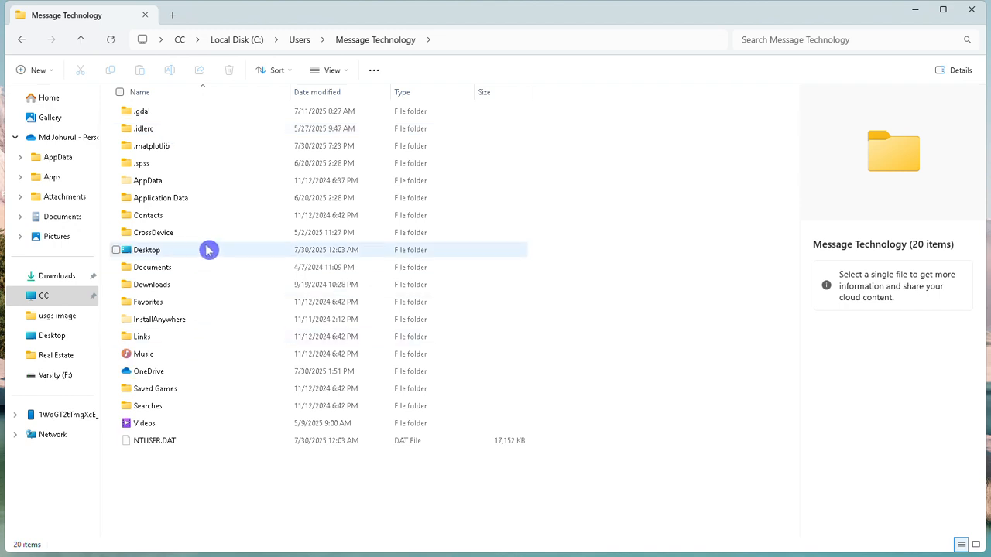
double_click(175, 373)
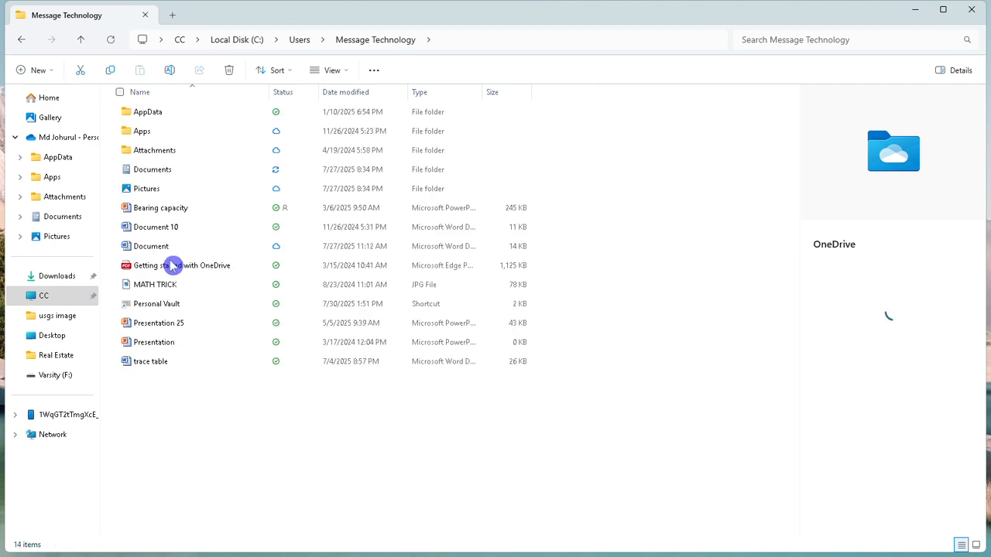
double_click(189, 176)
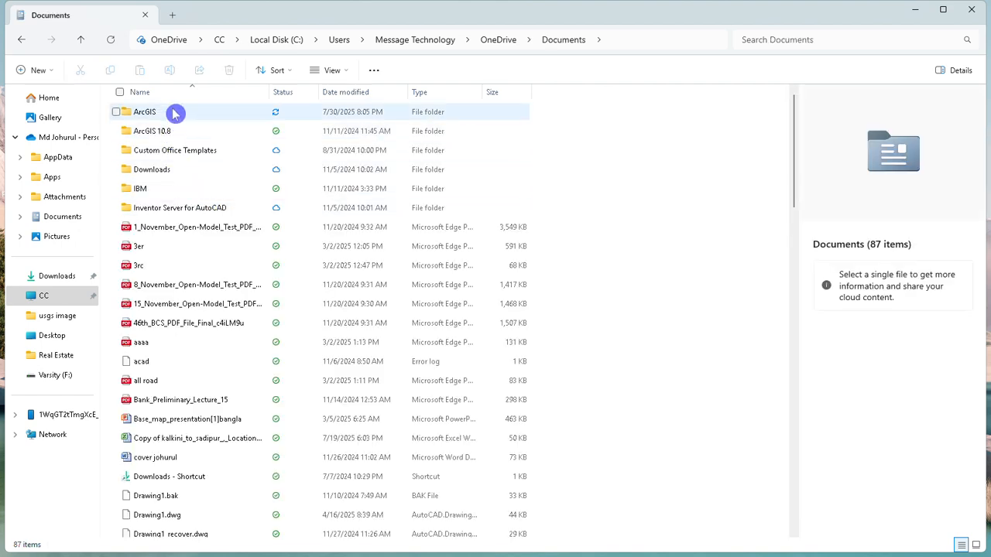
double_click(175, 113)
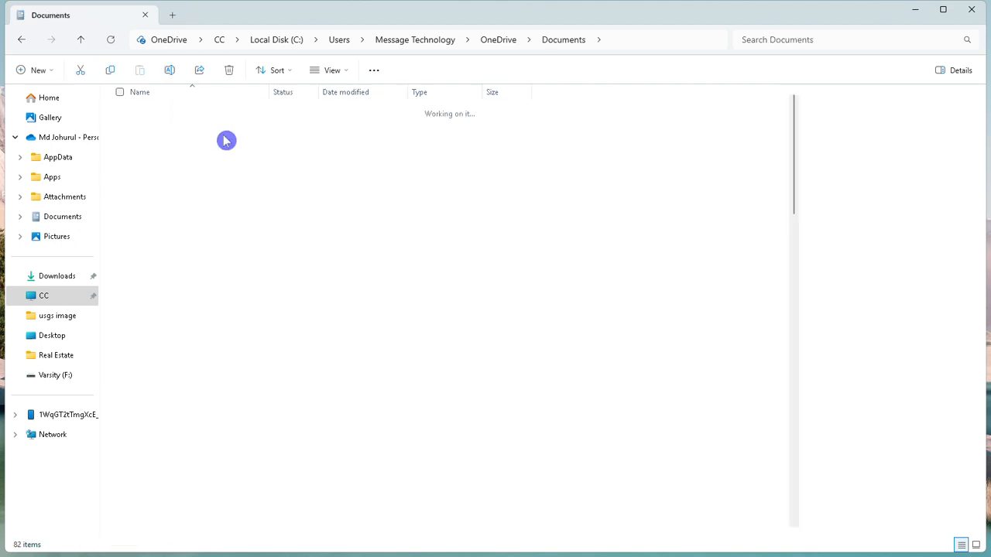
Find the Bandorban_sadorL KMZ file in the ArcGIS folder and copy it.
scroll(222, 201, "down", 12)
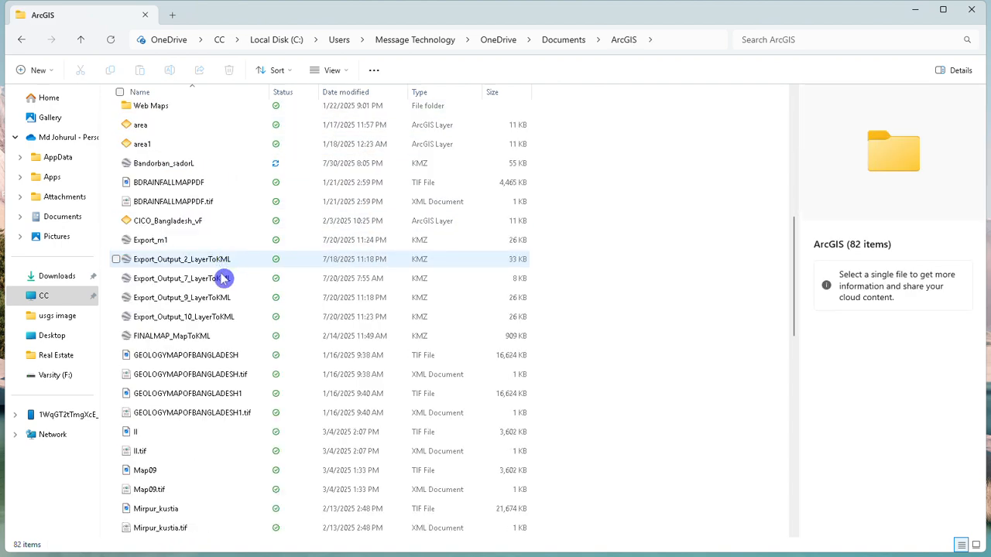
scroll(221, 124, "up", 9)
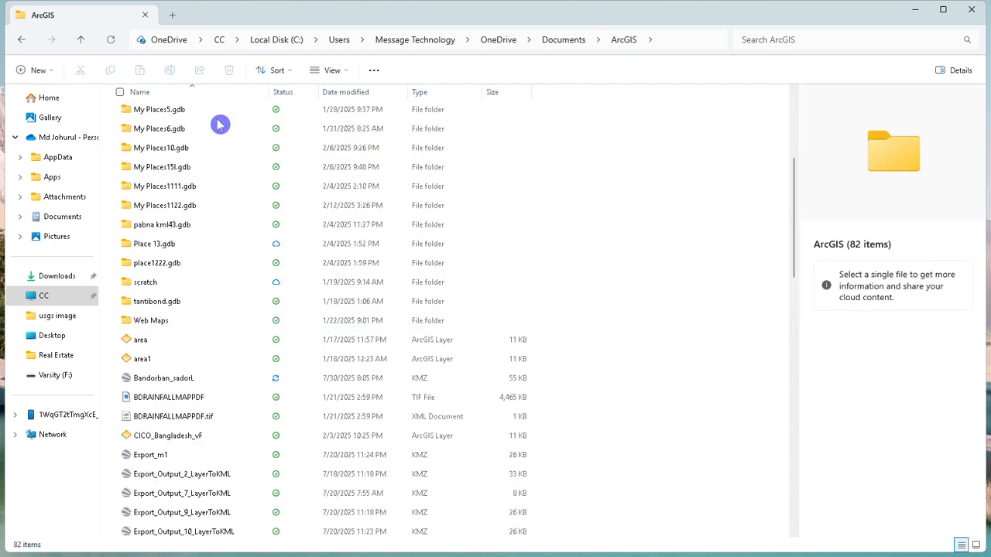
left_click(122, 379)
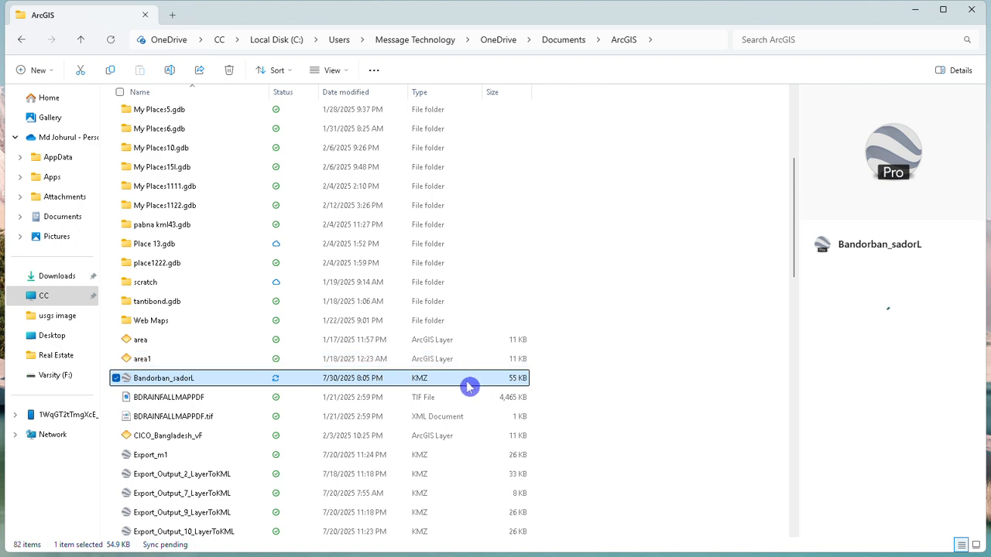
left_click(113, 72)
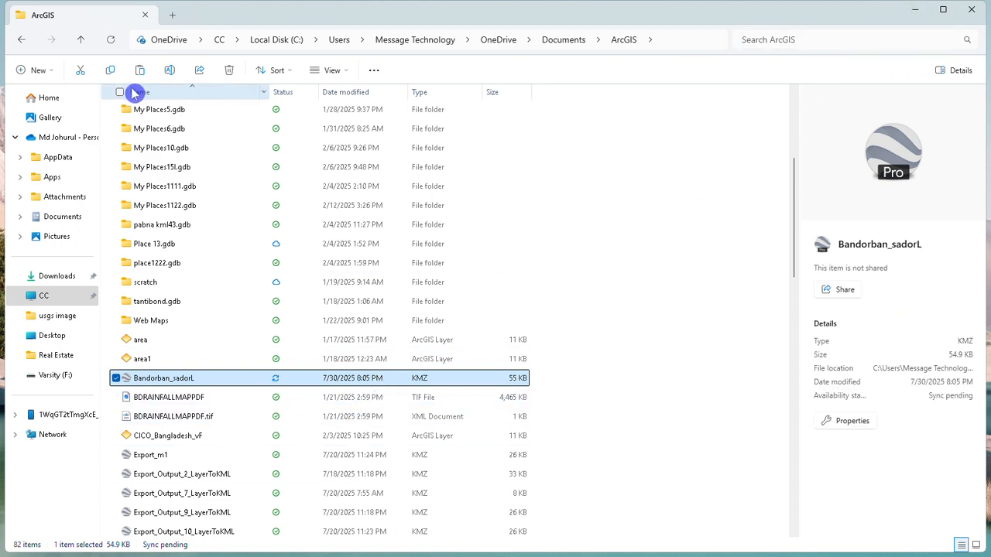
Leave the ArcGIS folder and open the Artifitial (E:) drive.
left_click(17, 39)
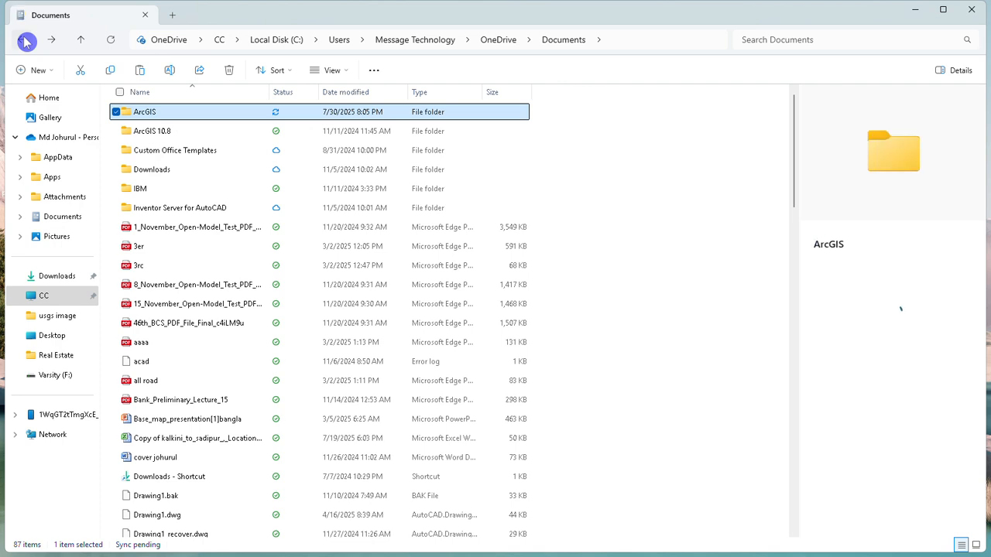
left_click(25, 41)
left_click(26, 41)
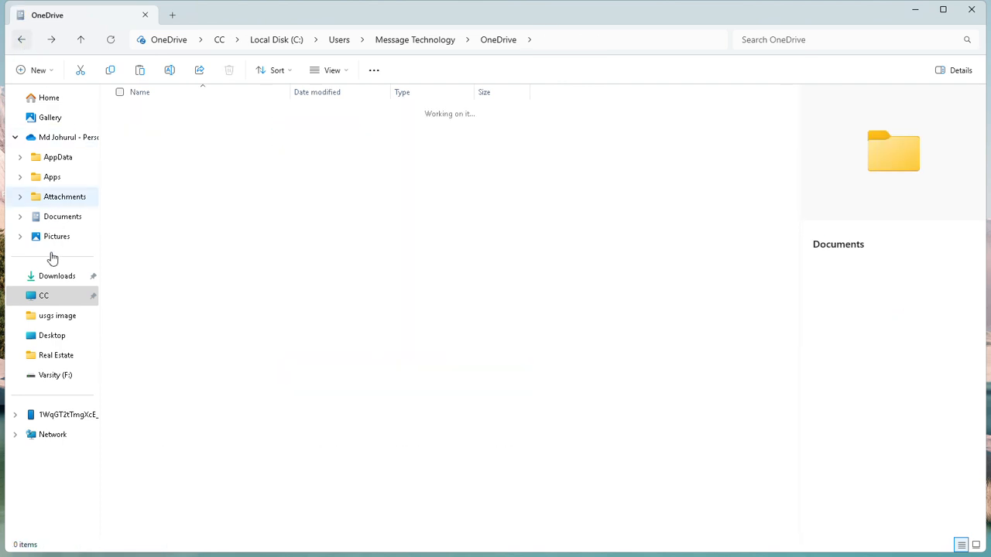
left_click(58, 277)
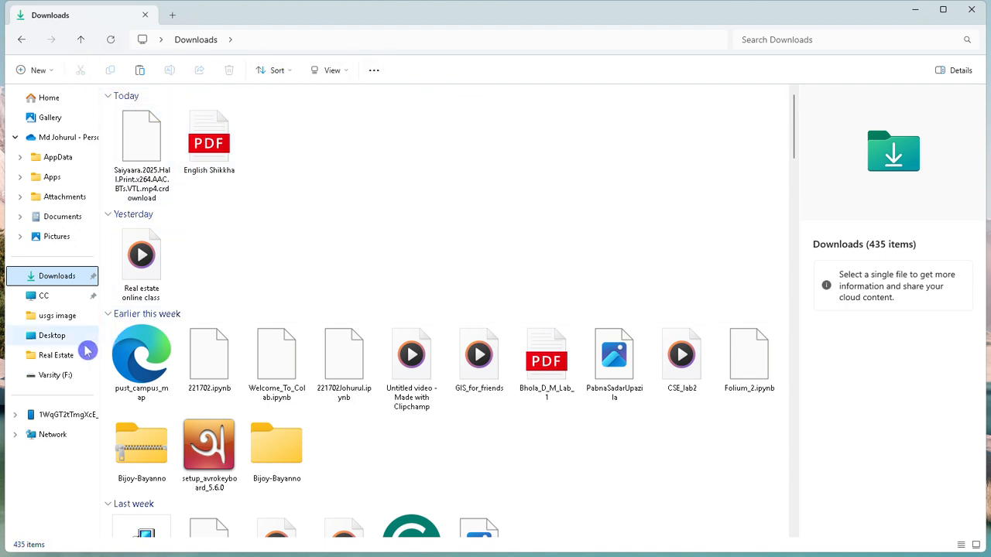
left_click(40, 298)
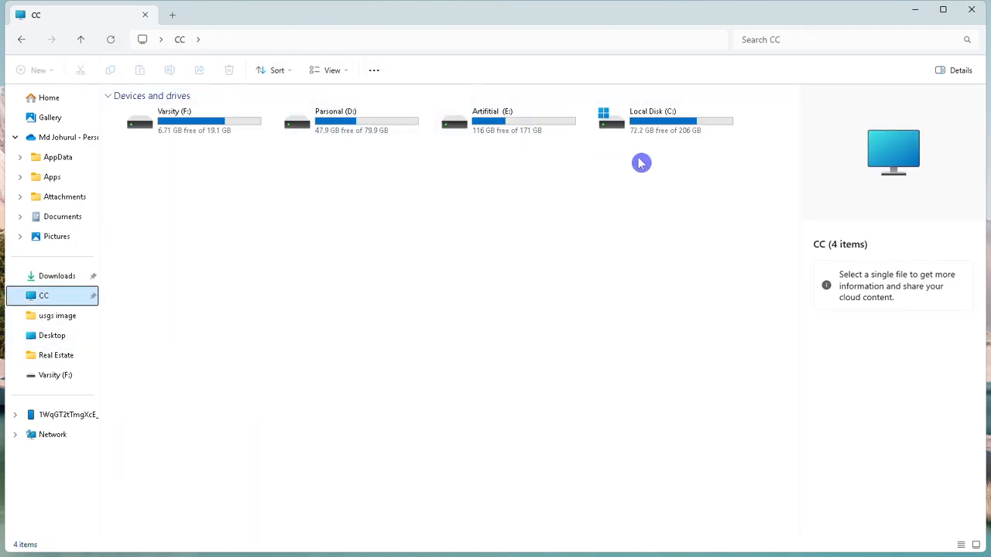
double_click(517, 133)
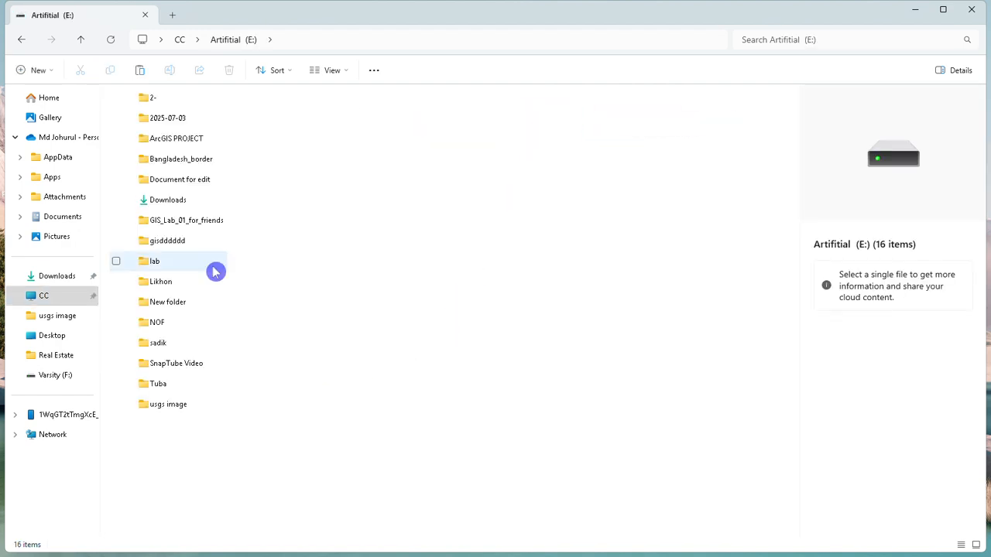
Create a folder named Lab2 on the Artifitial (E:) drive.
left_click(37, 71)
left_click(93, 99)
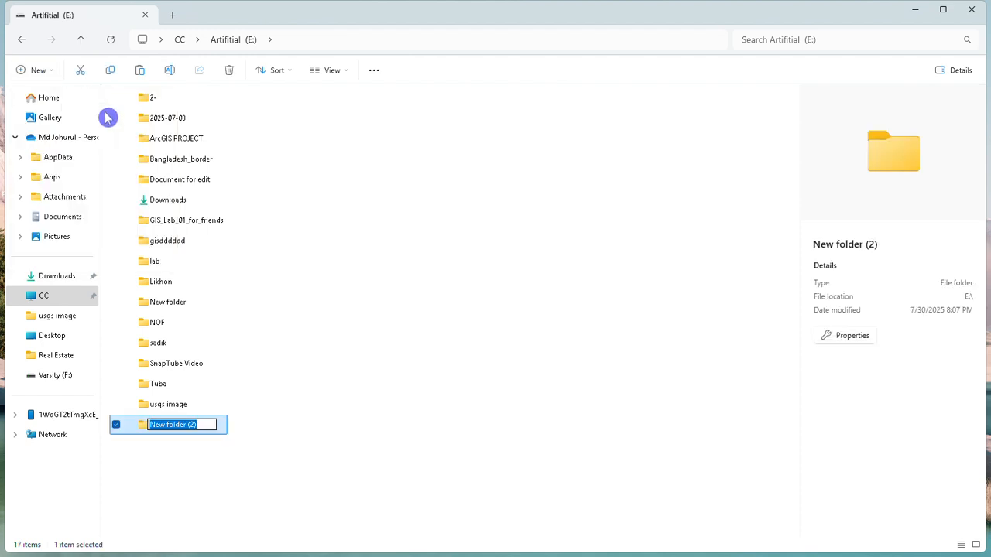
type("L")
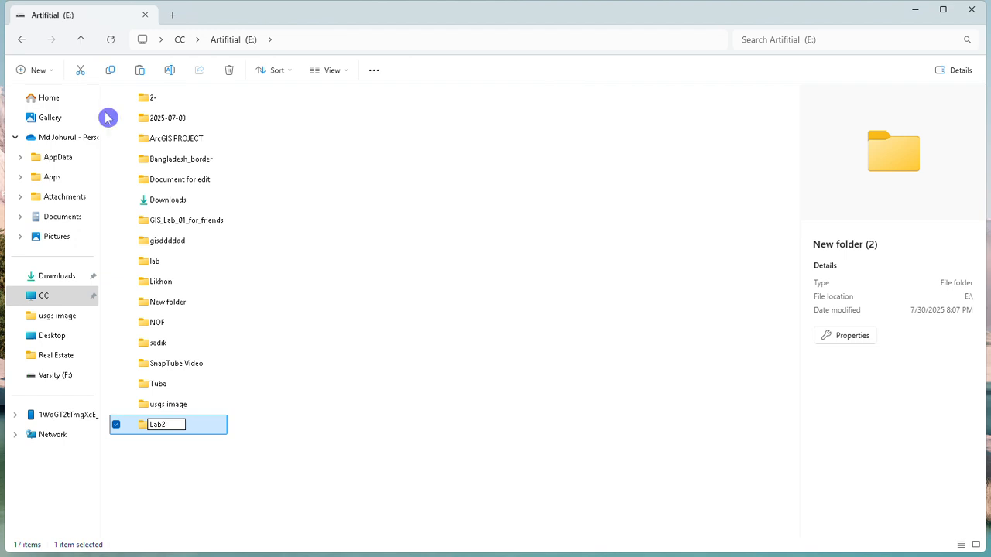
type("ab2")
left_click(191, 500)
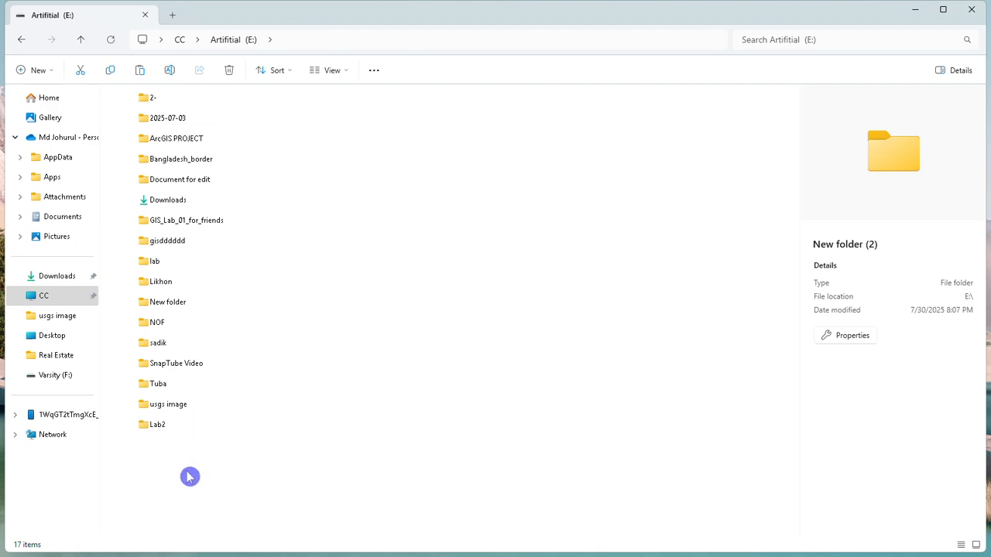
Open the Lab2 folder and paste the copied KMZ file into it.
double_click(200, 424)
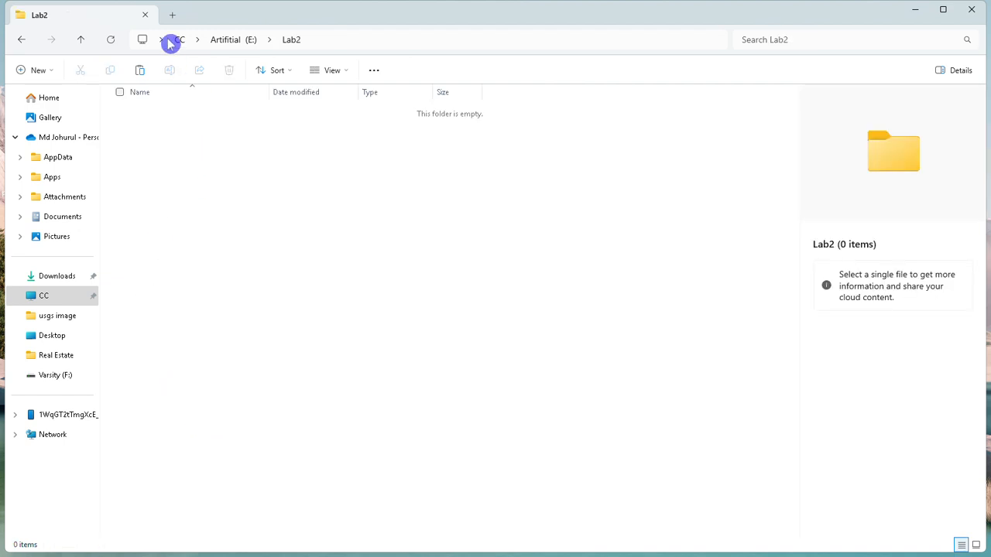
left_click(146, 69)
left_click(177, 224)
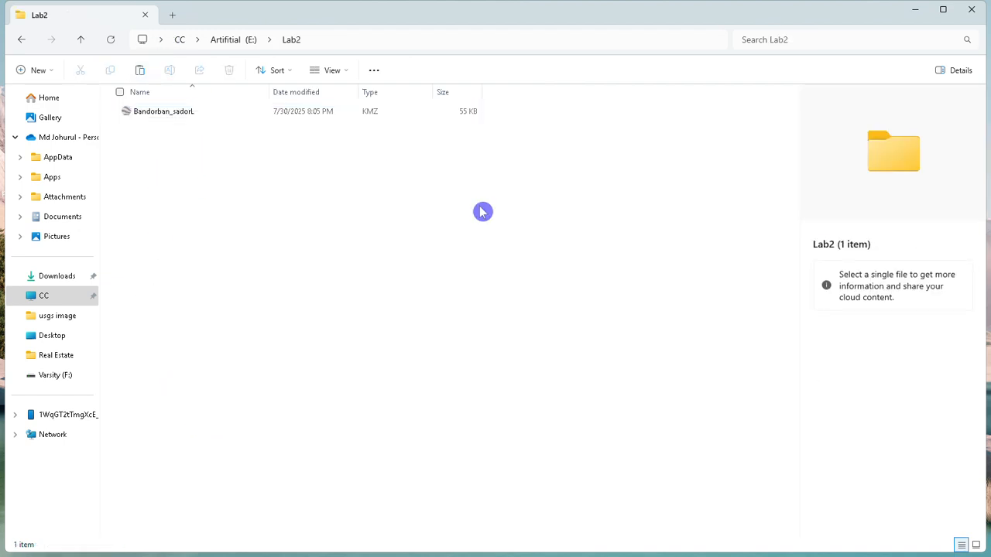
Minimize File Explorer, switch to Google Earth Pro and start importing a file.
left_click(916, 10)
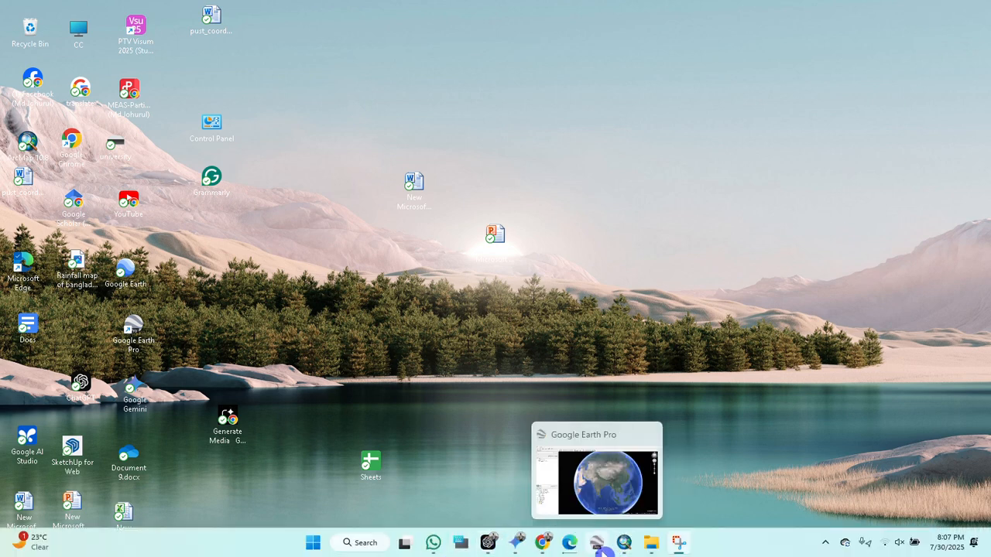
left_click(600, 546)
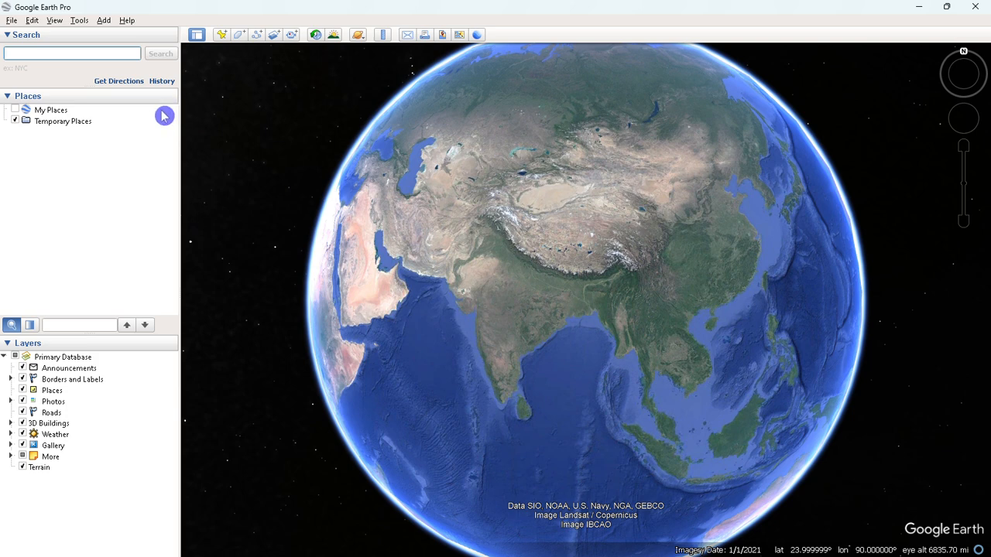
left_click(13, 21)
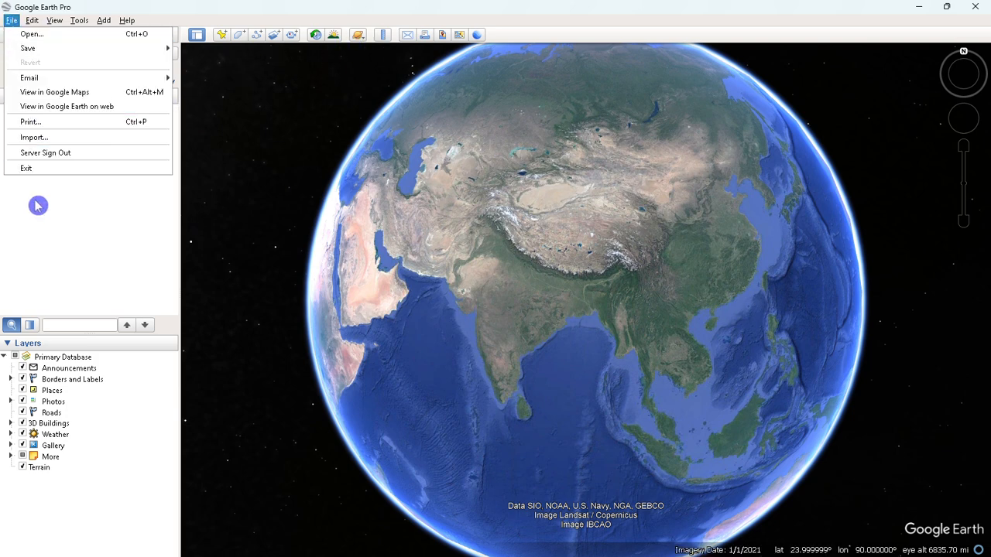
left_click(35, 231)
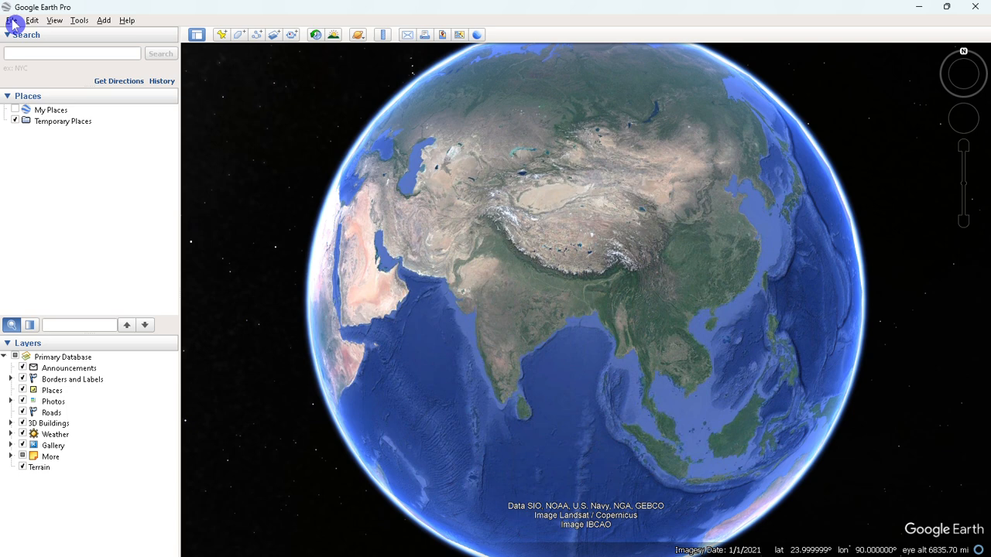
left_click(13, 21)
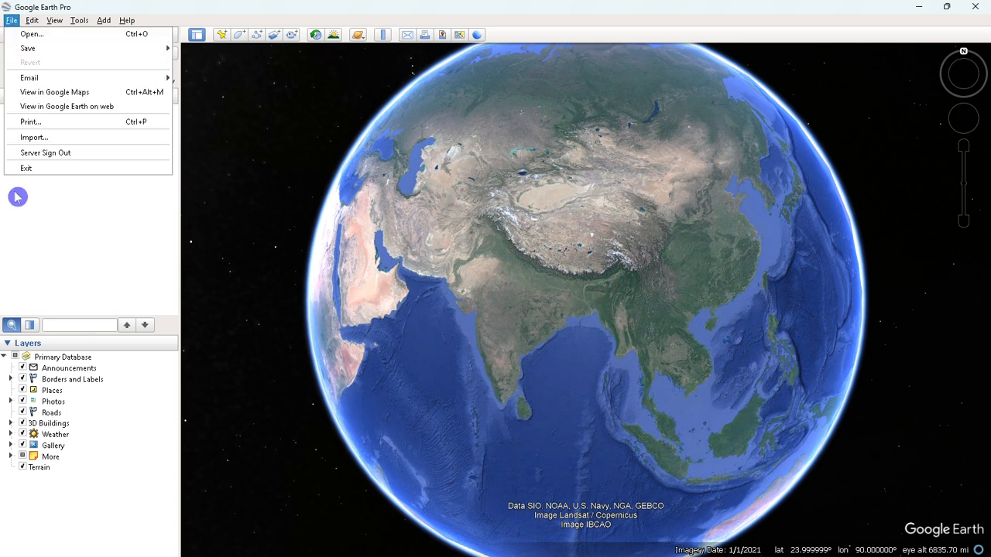
left_click(23, 246)
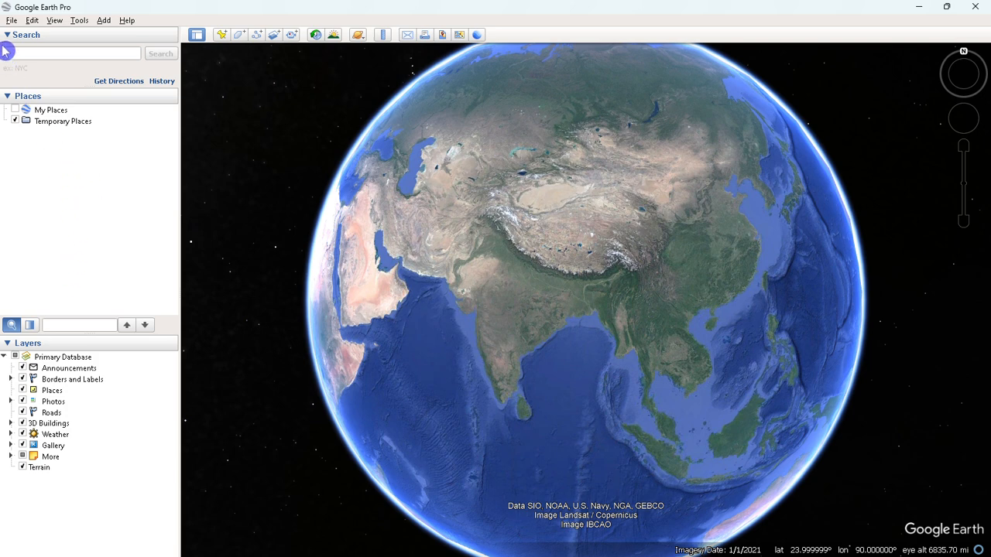
left_click(12, 21)
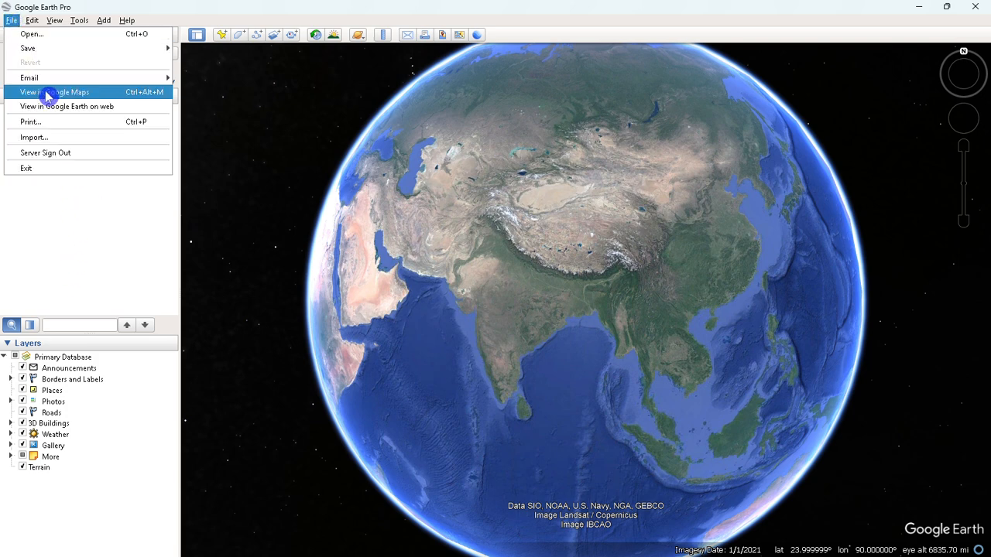
left_click(51, 139)
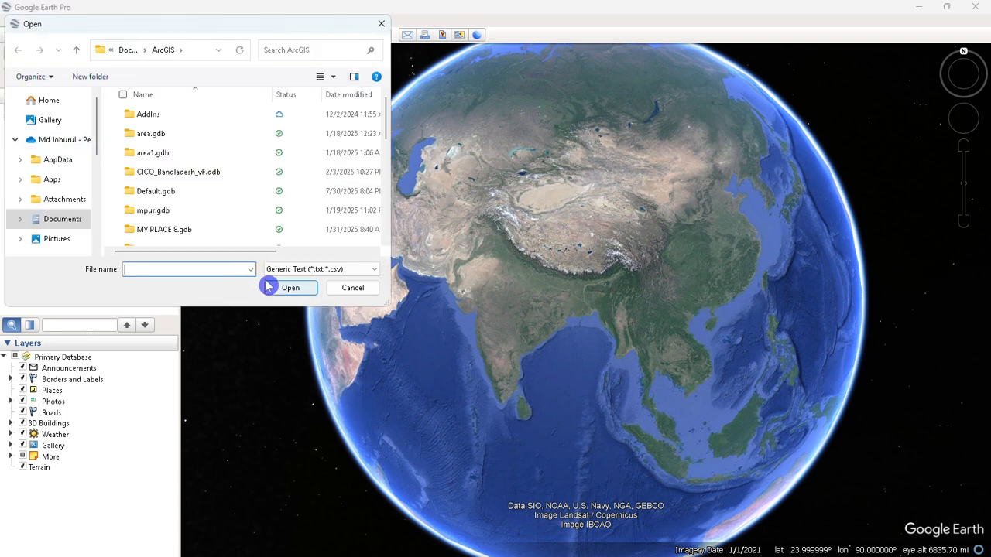
Browse to the Lab2 folder on the Artifitial (E:) drive for the file import.
scroll(206, 155, "down", 5)
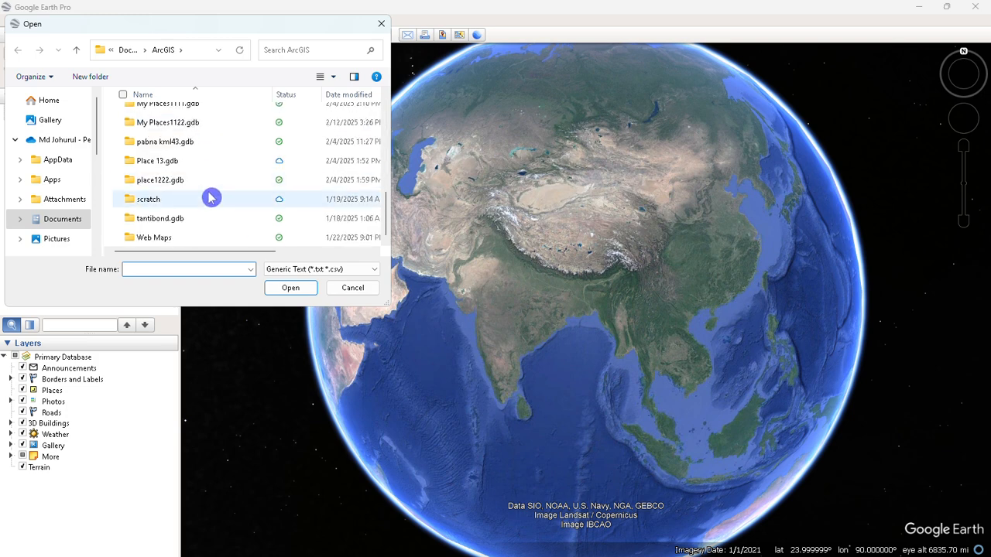
scroll(54, 201, "down", 3)
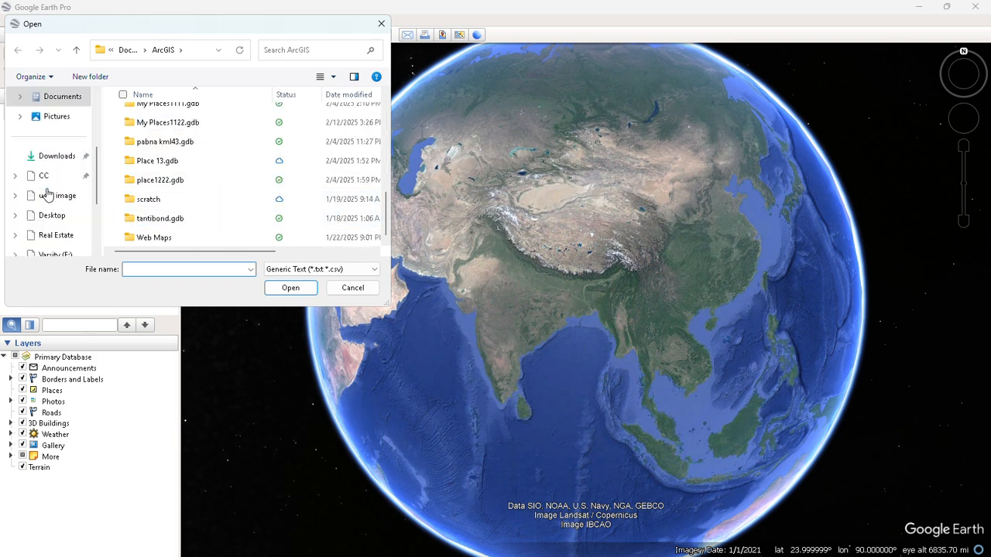
right_click(53, 193)
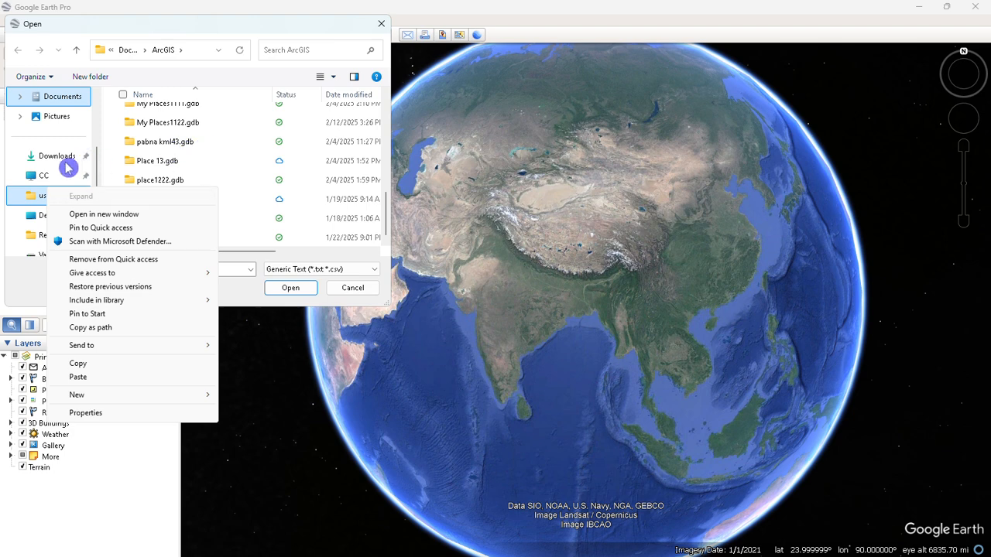
left_click(85, 511)
left_click(56, 177)
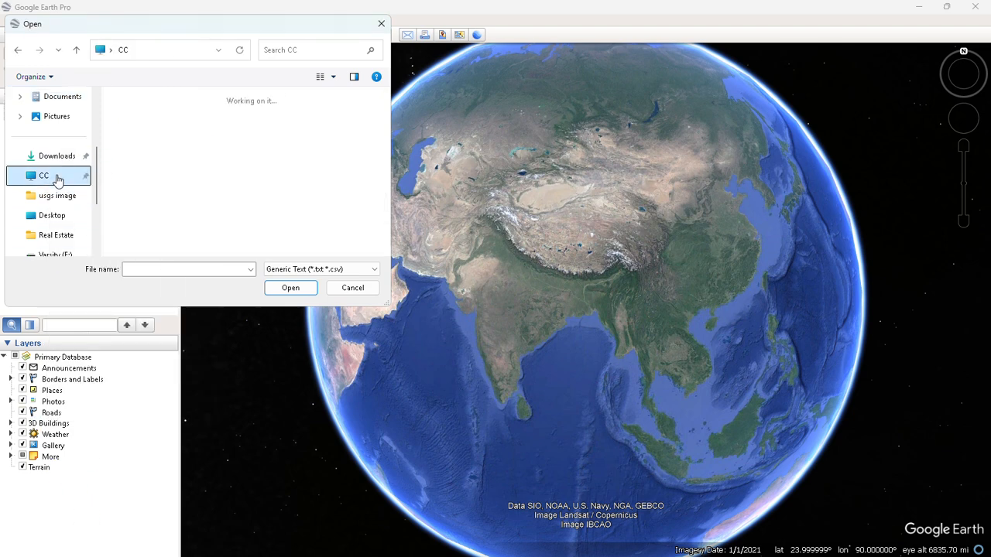
double_click(178, 163)
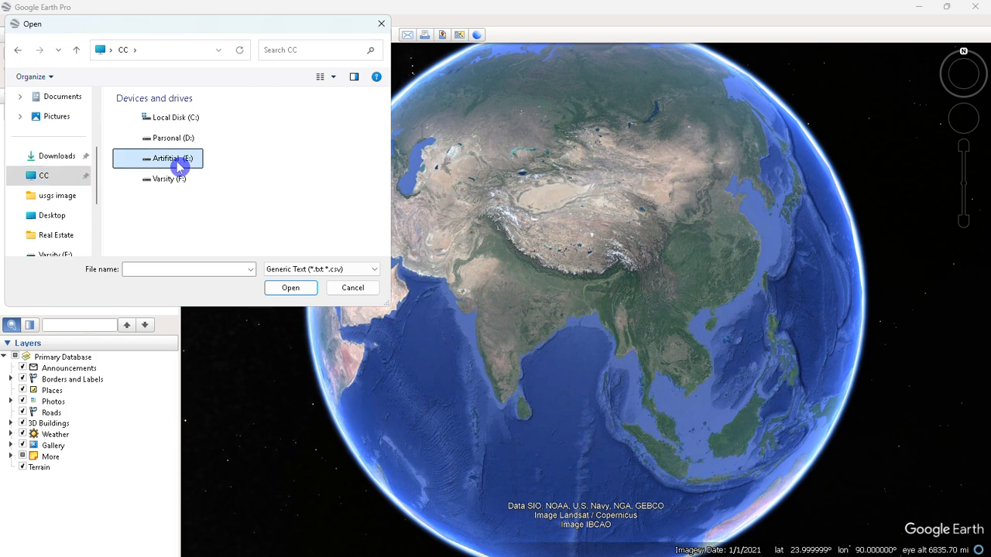
scroll(256, 186, "down", 5)
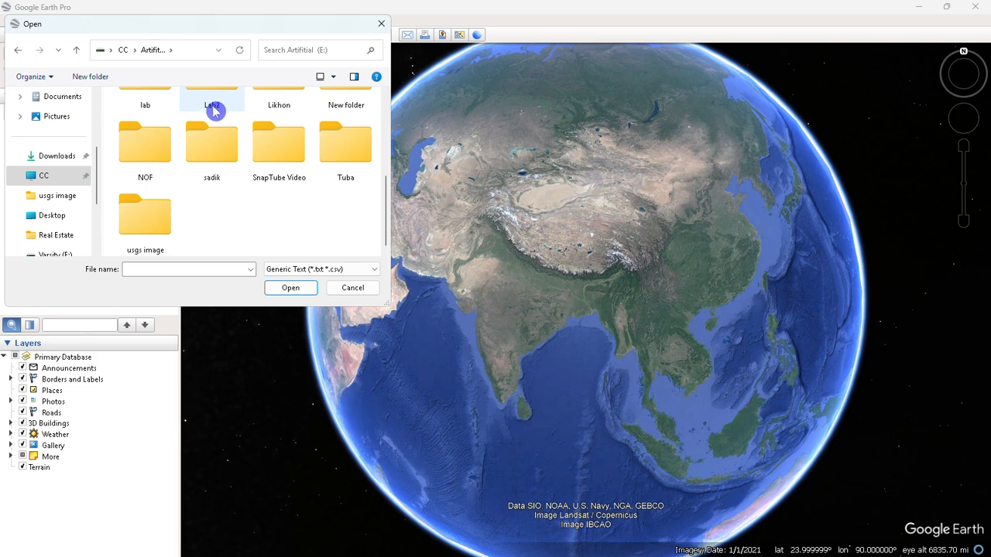
scroll(216, 110, "up", 1)
double_click(213, 151)
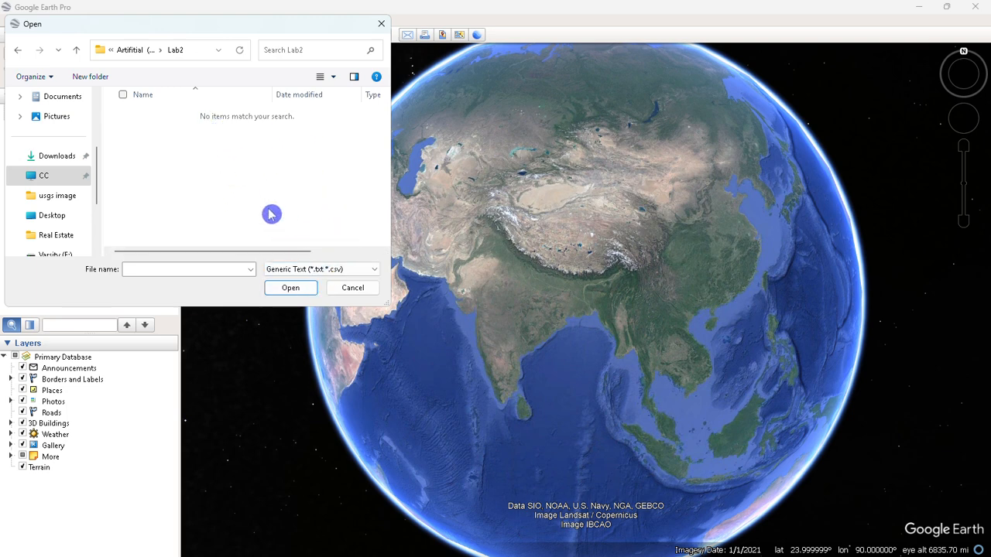
Set the file type filter to All files (*.*) and import the Bandorban_sadorL KMZ file from Lab2.
left_click(317, 276)
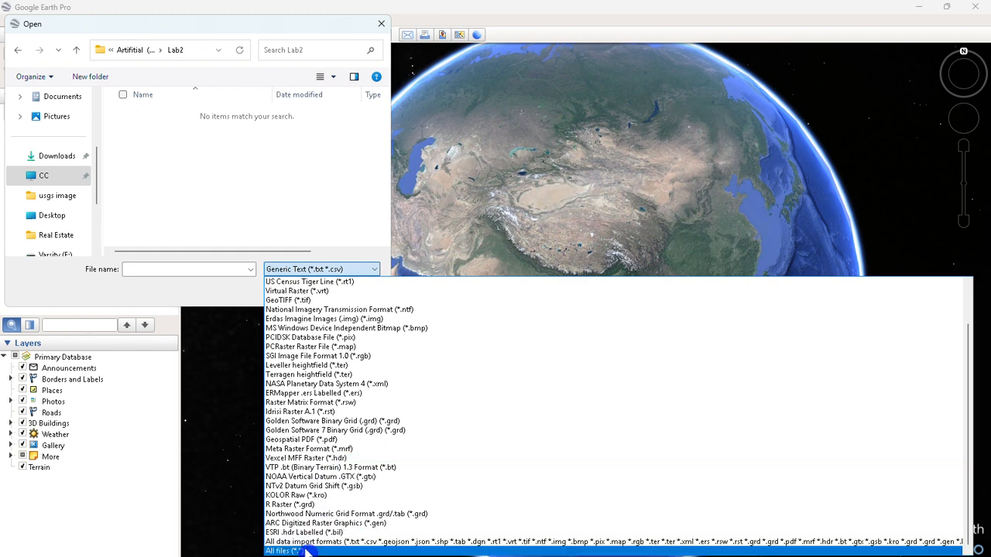
left_click(305, 551)
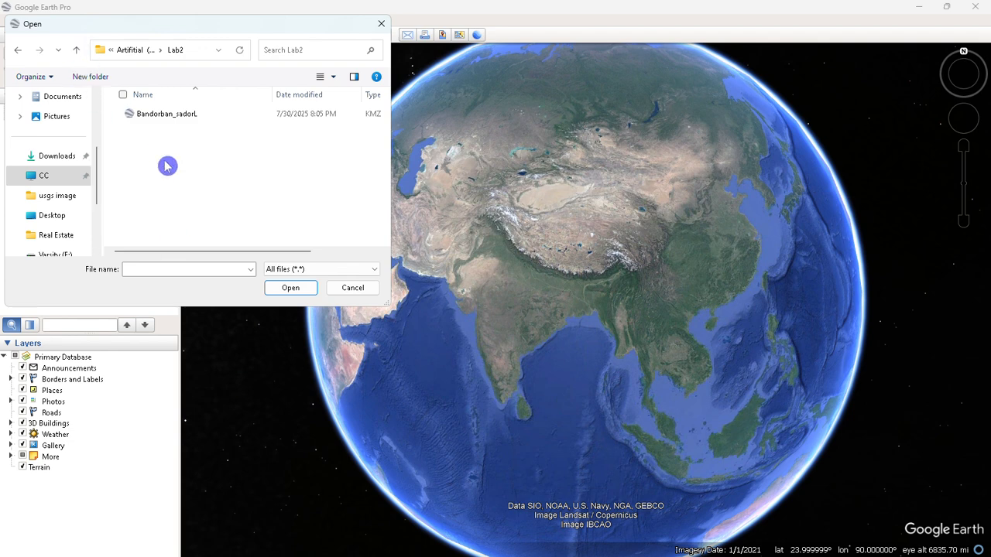
left_click(203, 115)
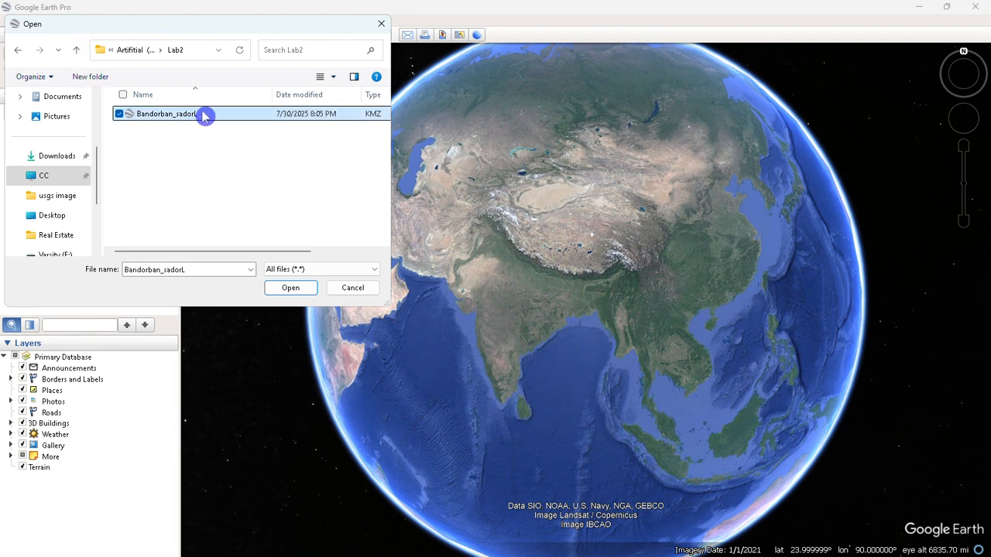
left_click(290, 288)
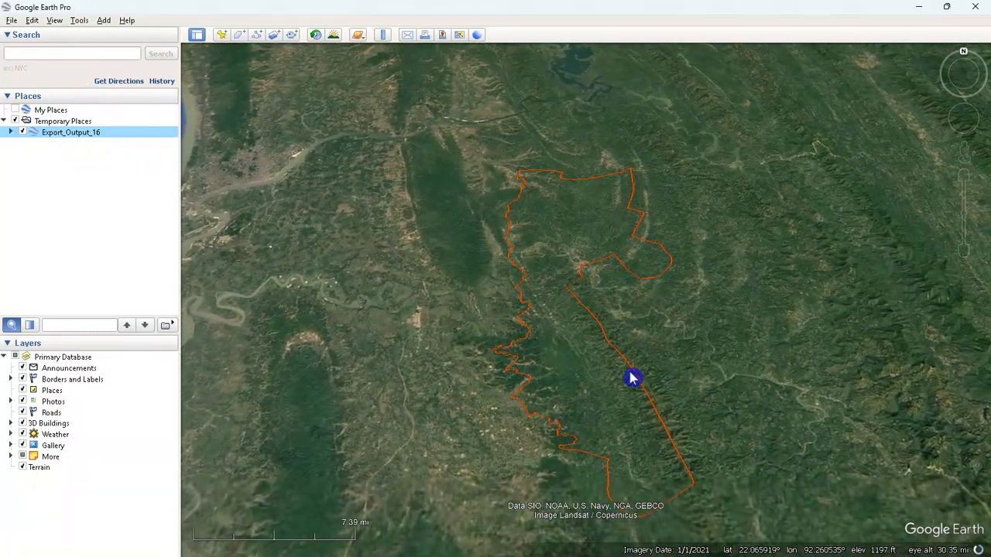
Examine the imported Bandarban Sadar boundary over the satellite imagery, from its full outline to its northern end.
scroll(653, 372, "up", 2)
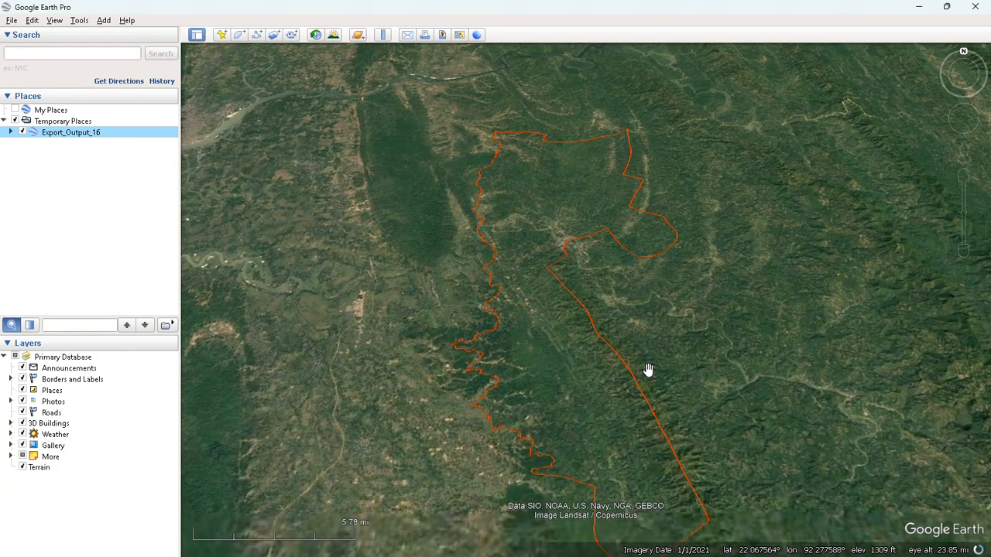
left_click_drag(600, 390, 545, 338)
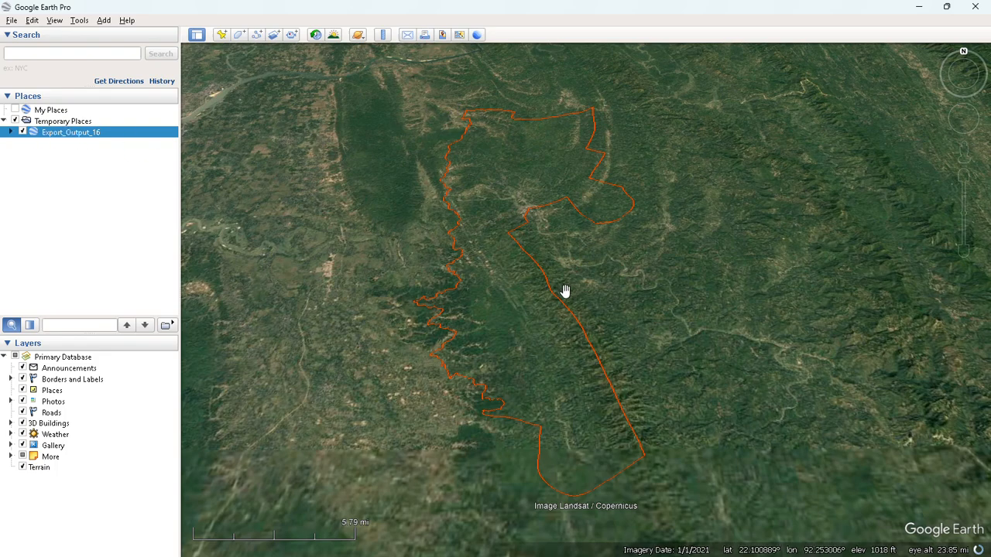
scroll(565, 291, "down", 2)
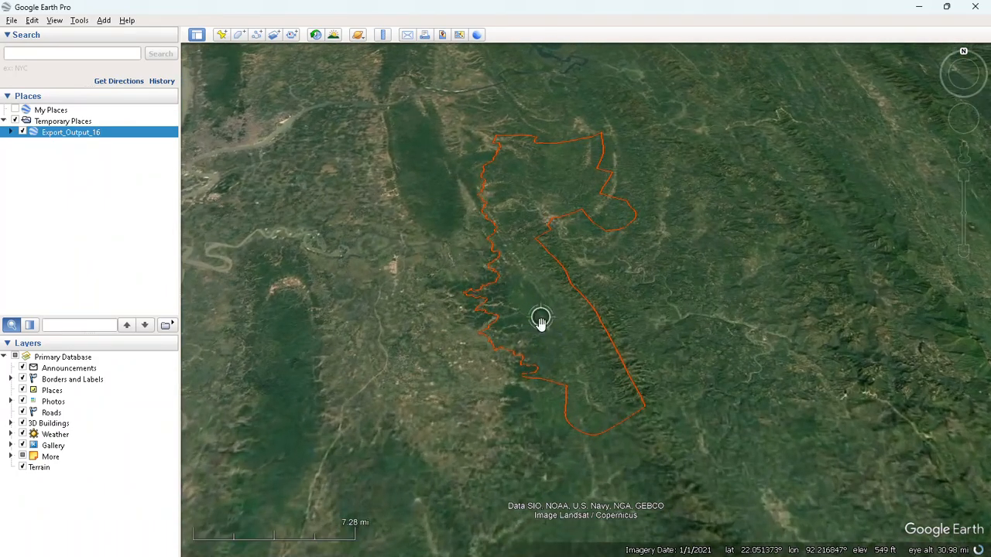
scroll(541, 321, "up", 3)
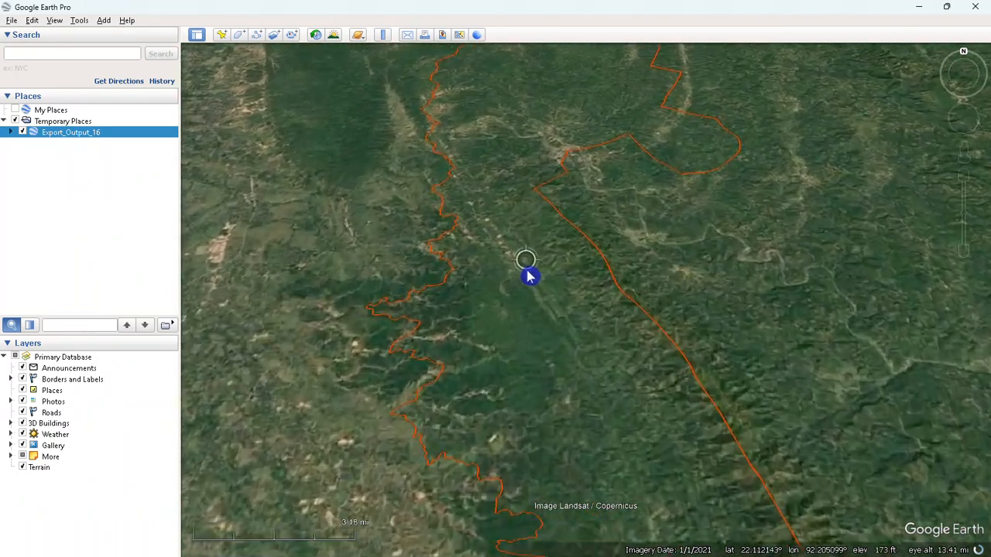
scroll(526, 277, "up", 3)
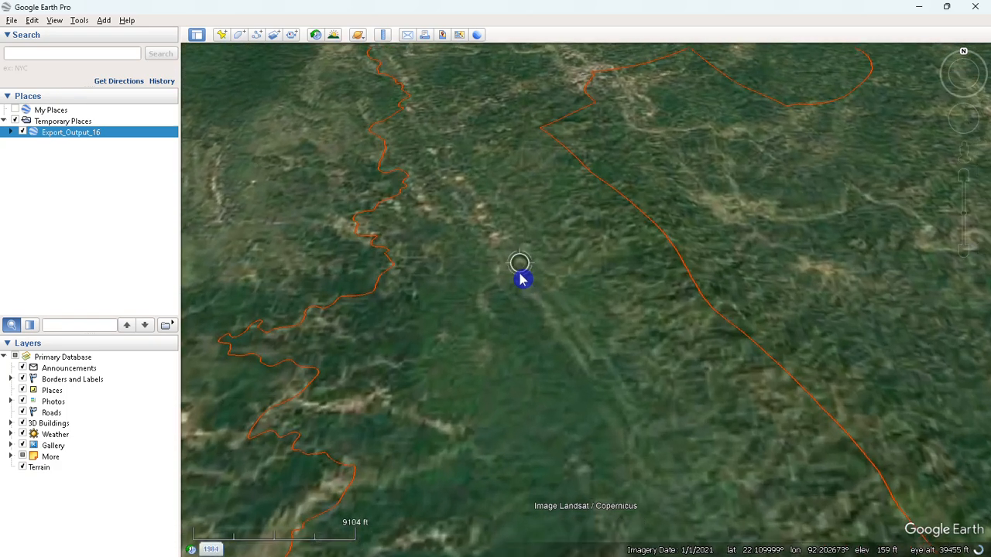
scroll(520, 277, "up", 2)
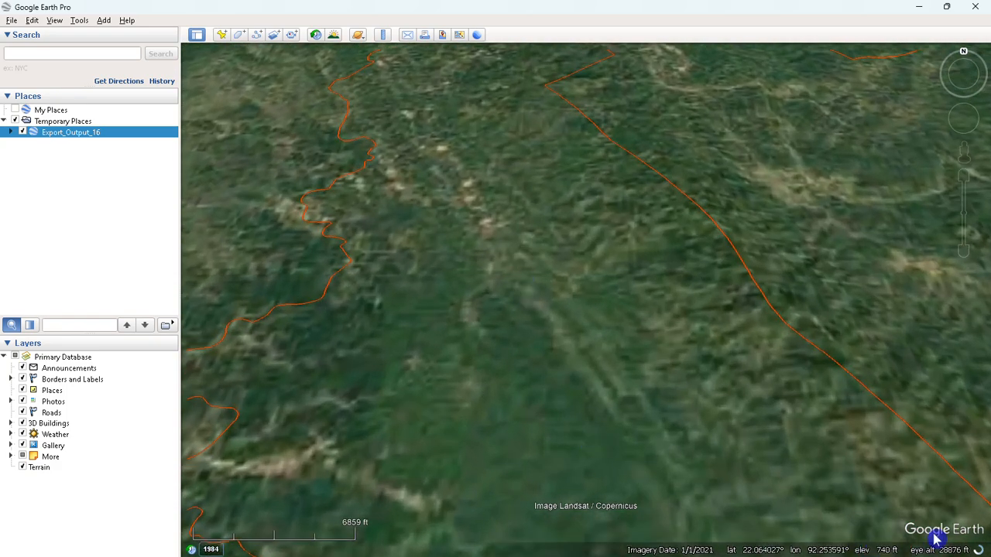
scroll(400, 183, "up", 2)
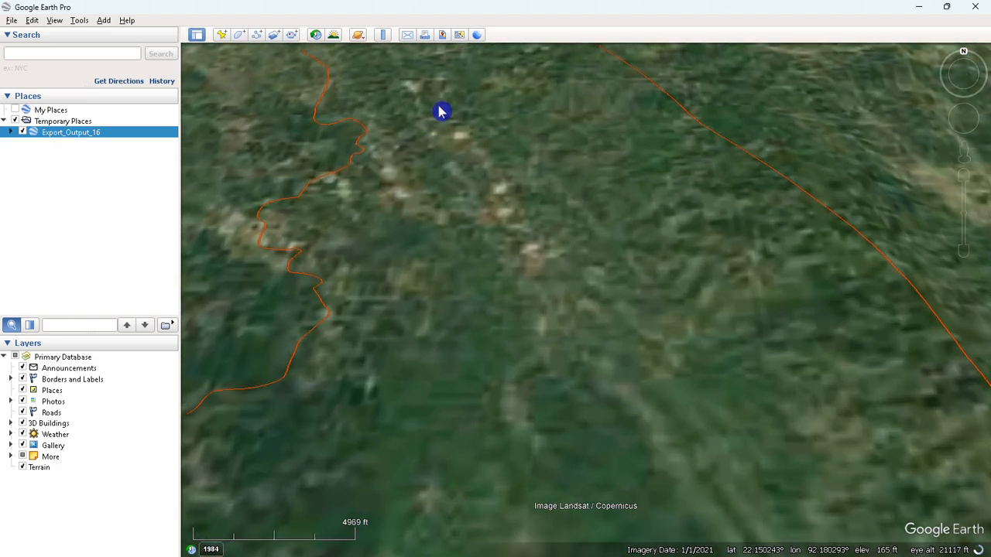
left_click_drag(441, 112, 445, 252)
left_click_drag(493, 161, 507, 268)
left_click_drag(535, 155, 542, 263)
left_click_drag(515, 119, 517, 200)
scroll(520, 196, "up", 3)
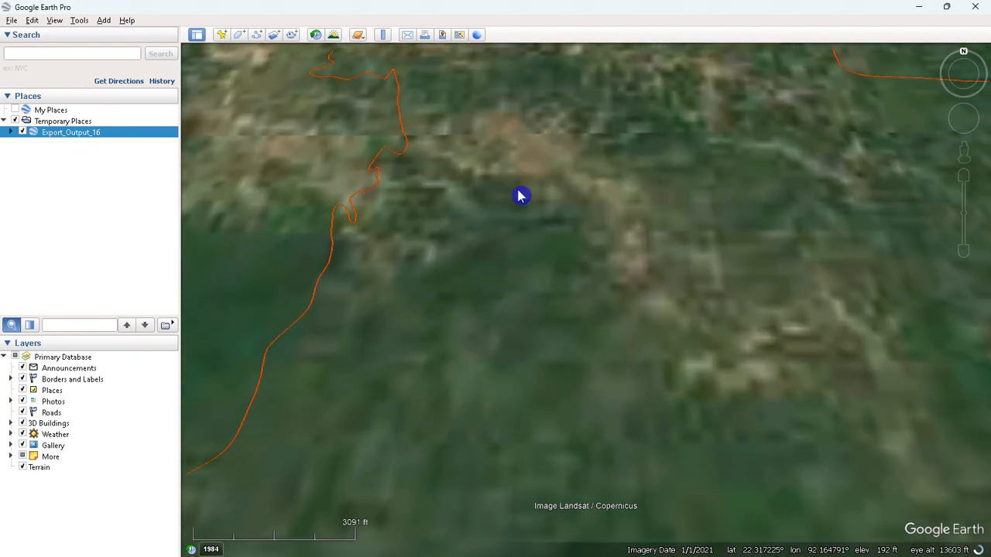
scroll(484, 175, "down", 6)
Display the attribute balloon of the Bandarban Sadar polygon by selecting the area inside its boundary.
right_click(559, 199)
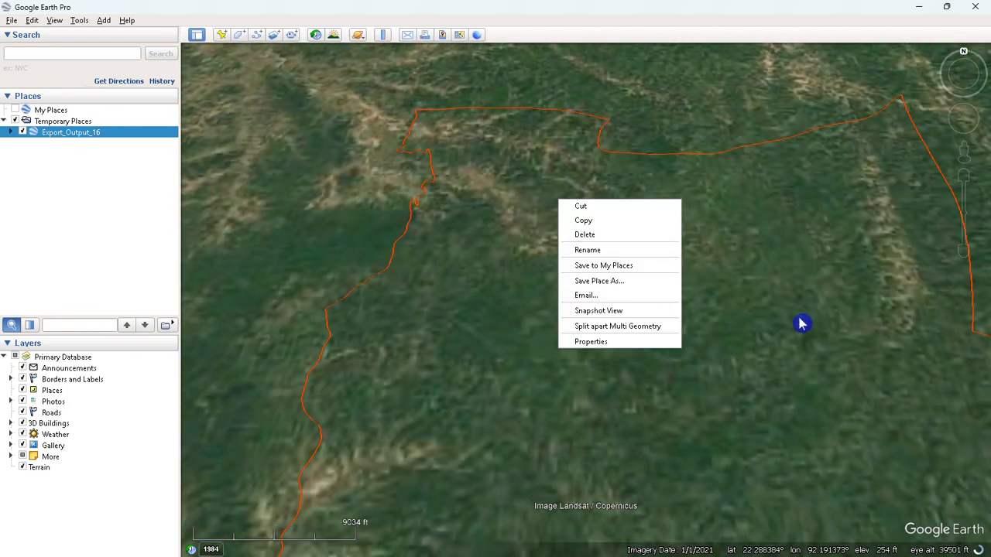
left_click(764, 324)
scroll(612, 274, "up", 3)
left_click(512, 269)
scroll(513, 268, "down", 3)
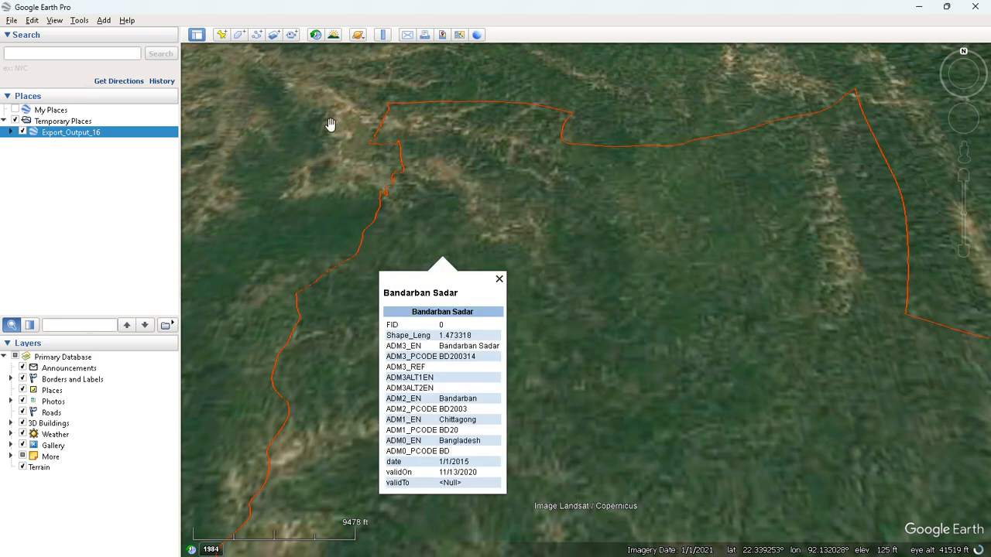
Examine the whole boundary and the riverside town where it crosses the river, down to individual buildings.
scroll(418, 204, "down", 6)
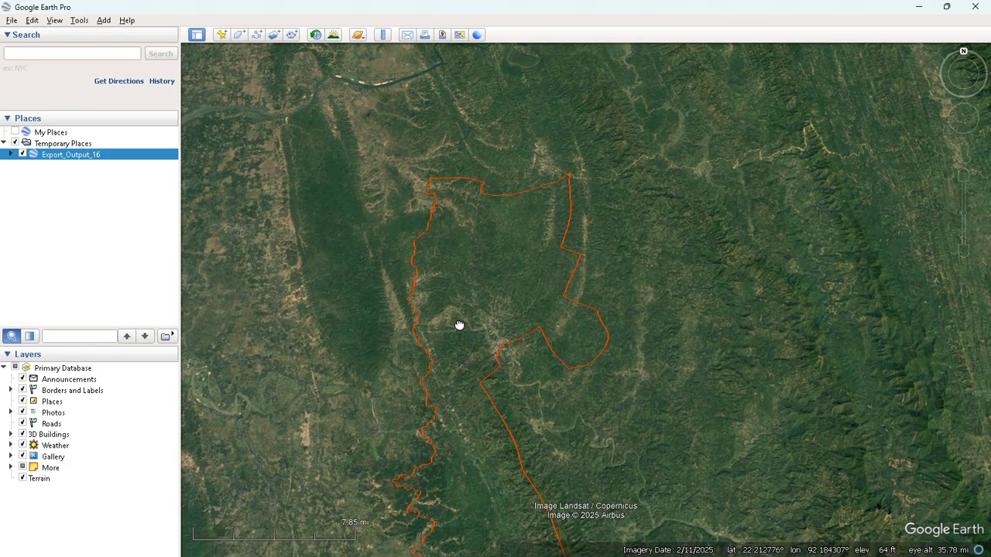
scroll(444, 333, "up", 5)
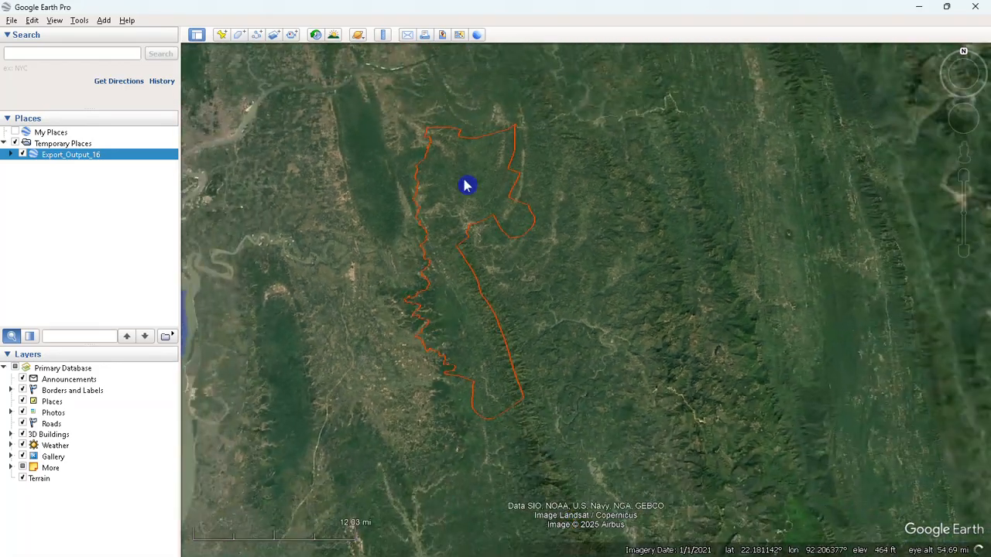
scroll(461, 233, "up", 5)
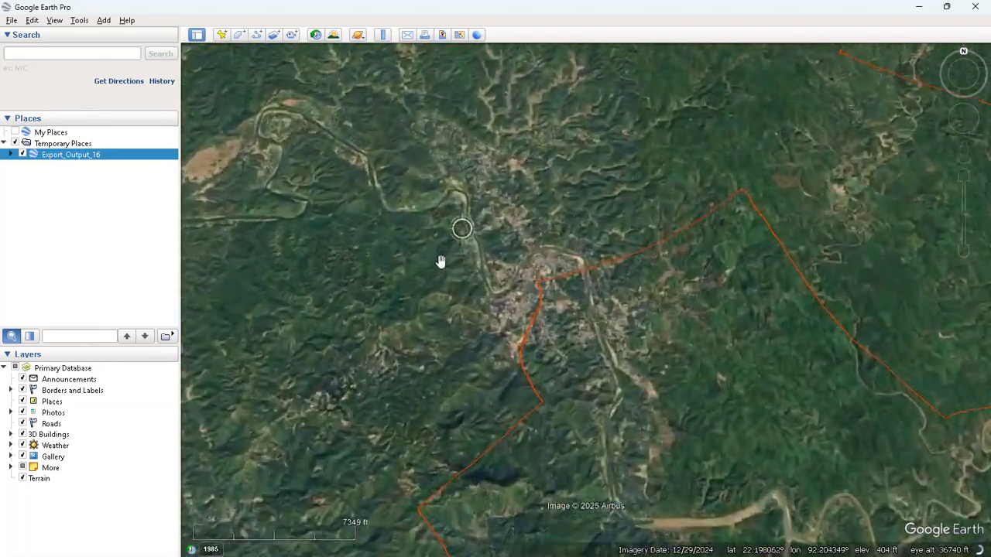
scroll(474, 256, "up", 3)
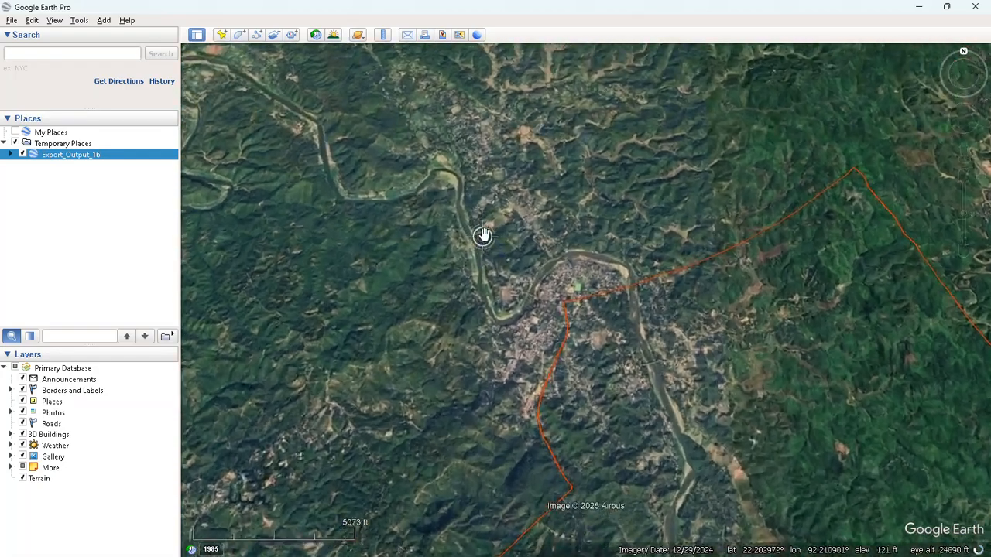
scroll(484, 232, "up", 2)
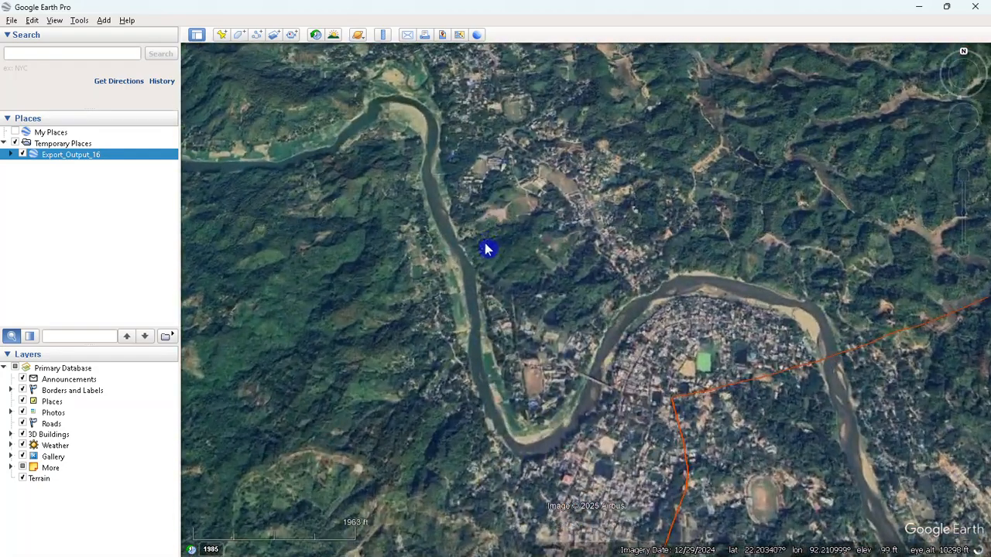
scroll(597, 367, "up", 2)
scroll(565, 380, "up", 2)
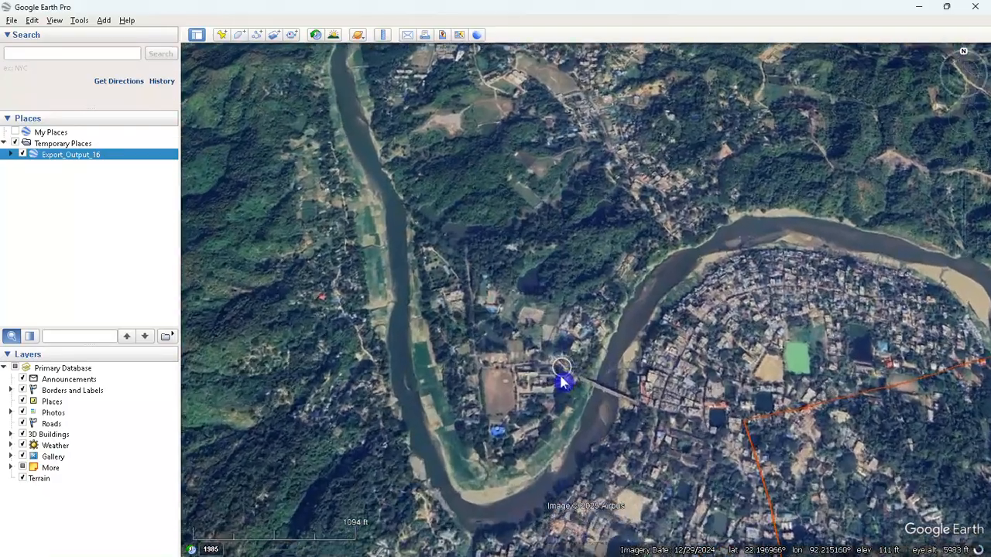
scroll(681, 395, "up", 2)
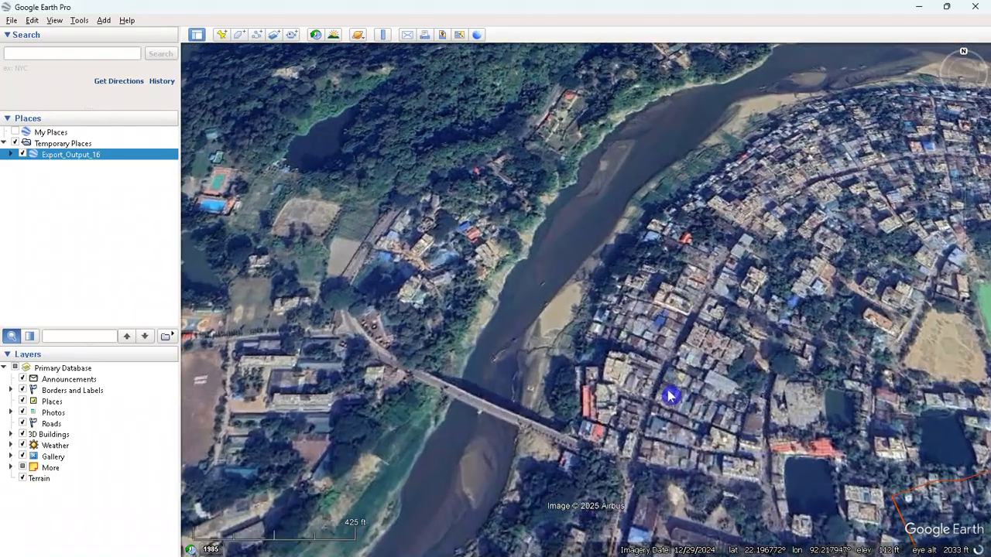
scroll(730, 361, "up", 2)
scroll(608, 369, "up", 2)
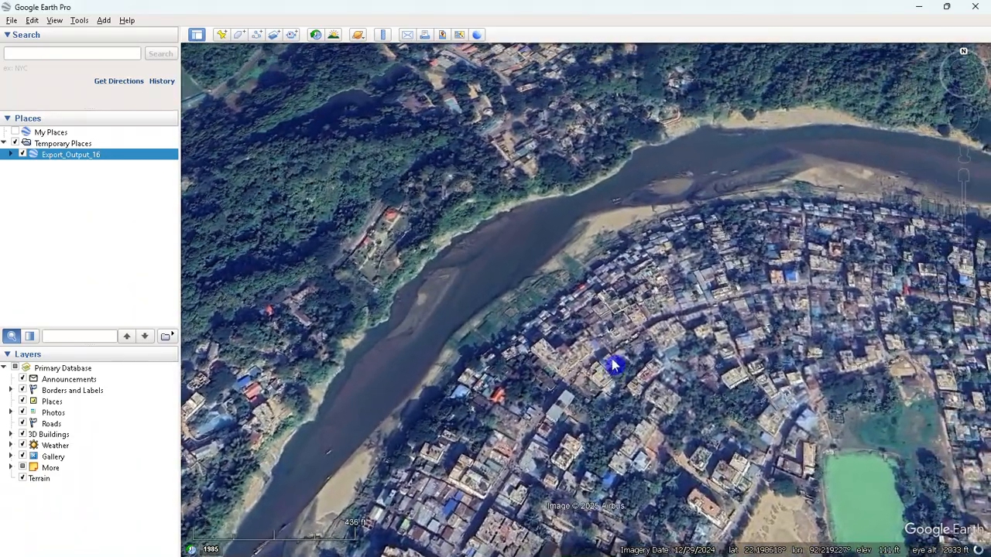
scroll(600, 375, "up", 2)
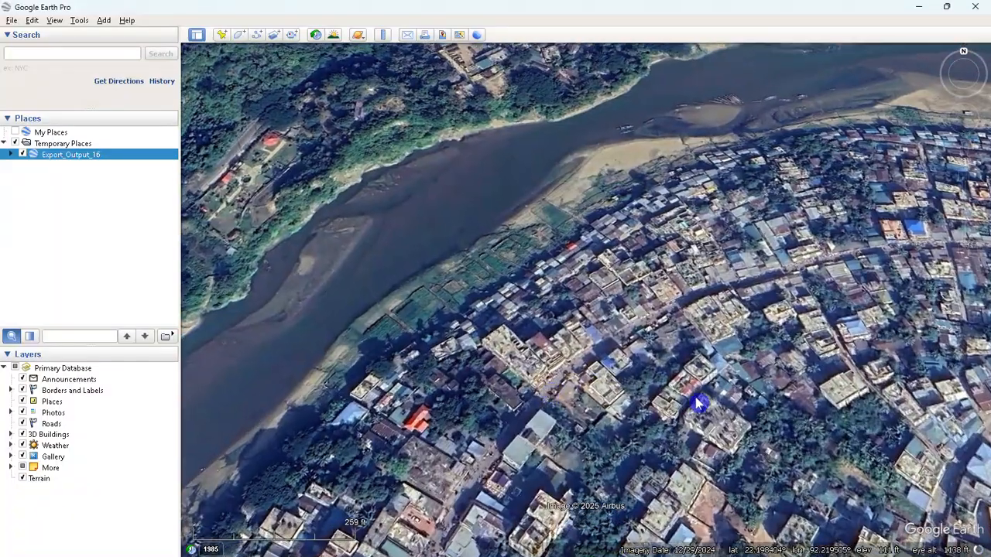
Inspect the dense settlement along the river bend, the ponds and the area around the bridge.
left_click_drag(695, 397, 525, 275)
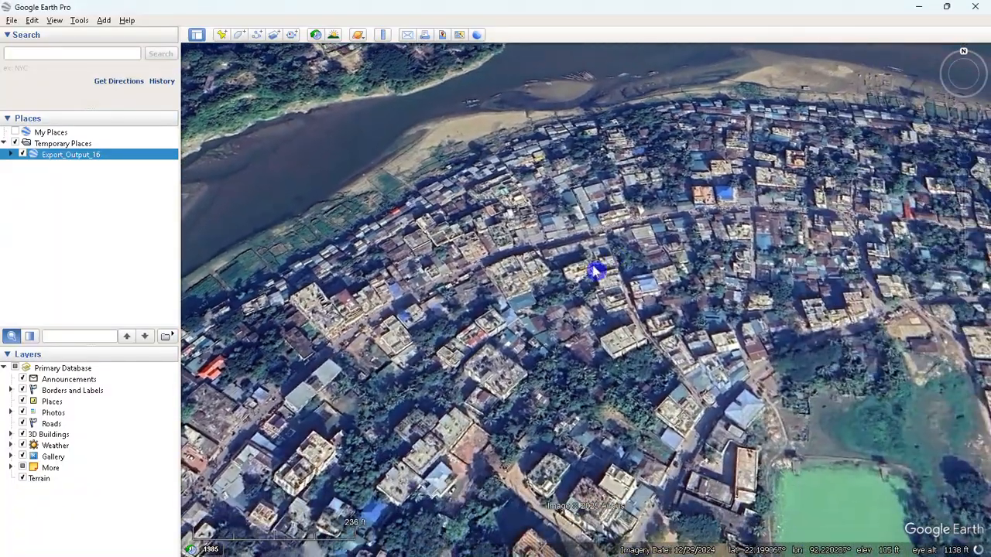
left_click_drag(914, 236, 489, 265)
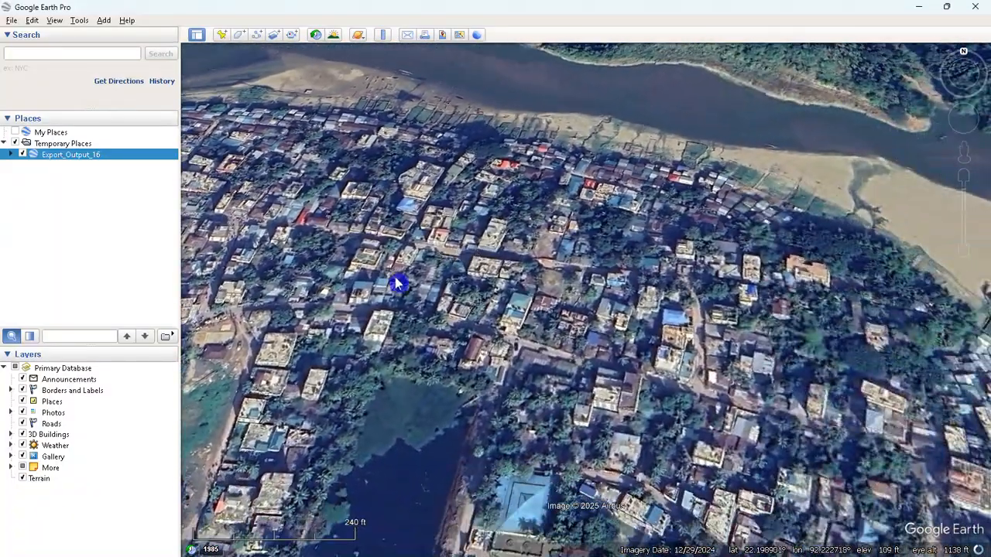
scroll(395, 283, "down", 3)
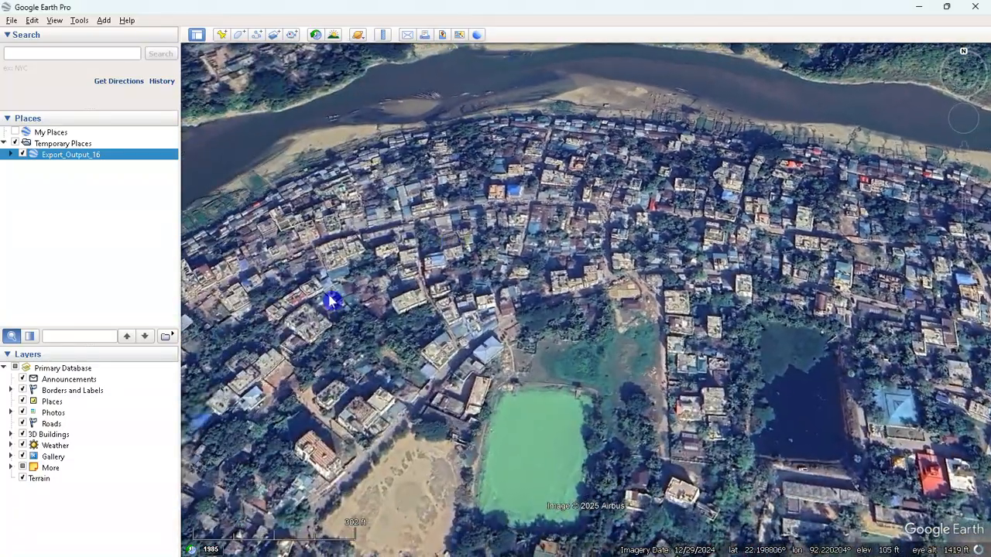
left_click_drag(332, 302, 493, 252)
scroll(356, 281, "down", 3)
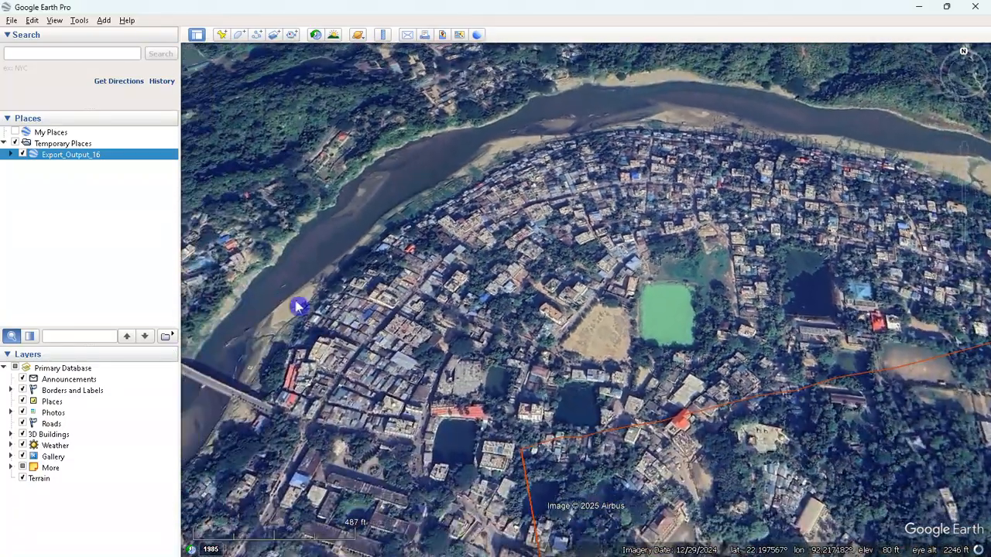
left_click_drag(273, 289, 472, 172)
left_click_drag(358, 360, 482, 240)
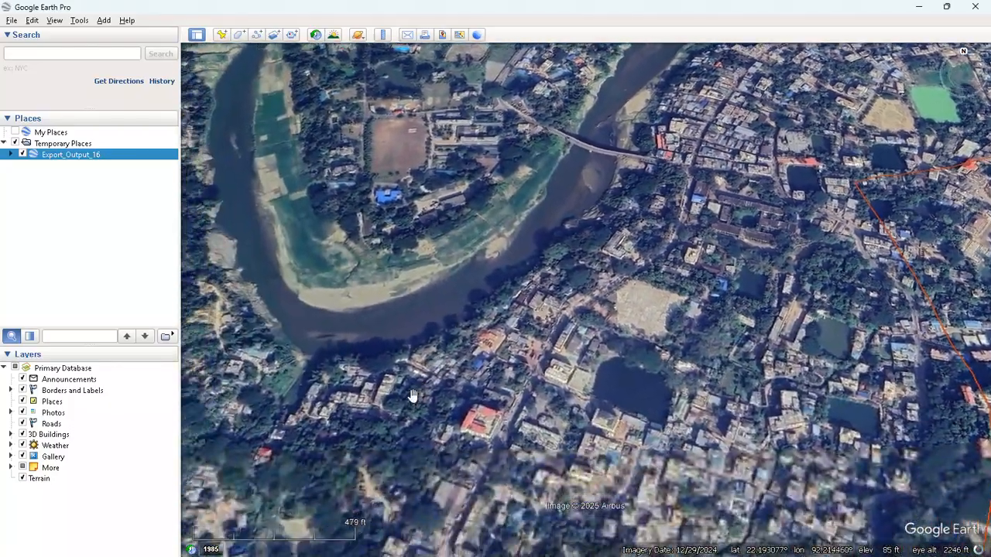
Search for "school near Bandarban Sadar Upazila" using the matching suggestion for "ban".
left_click_drag(412, 396, 445, 374)
scroll(540, 350, "up", 3)
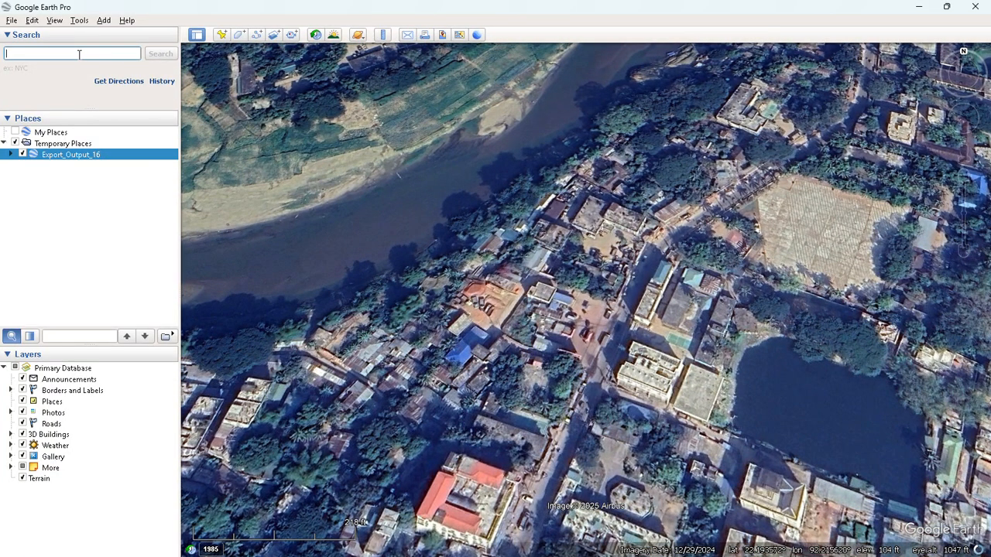
left_click(79, 54)
type("ban")
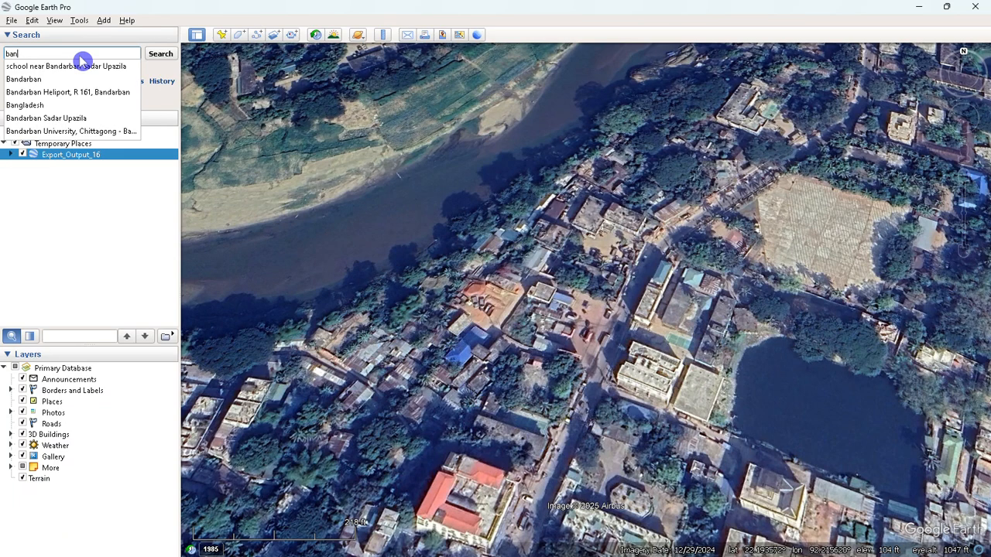
left_click(92, 68)
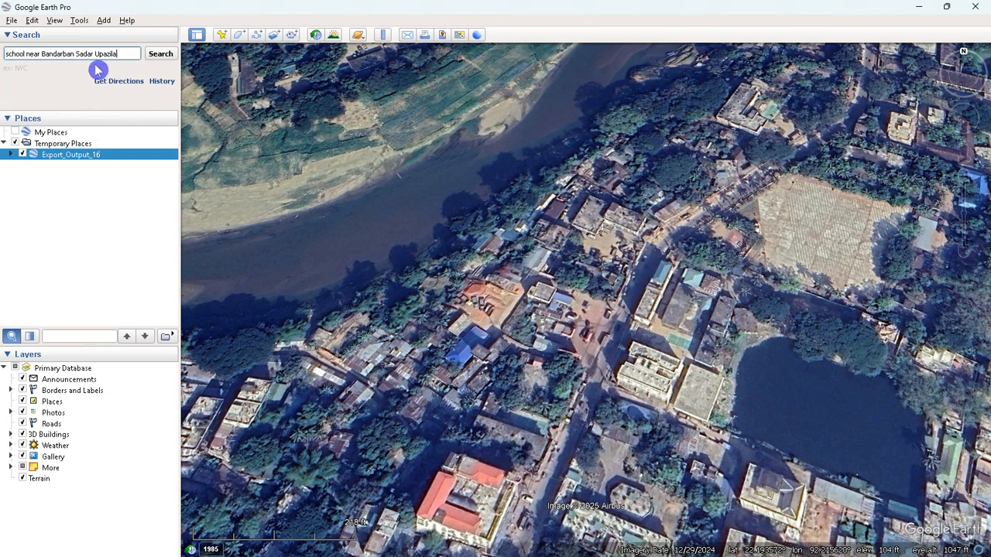
left_click(157, 56)
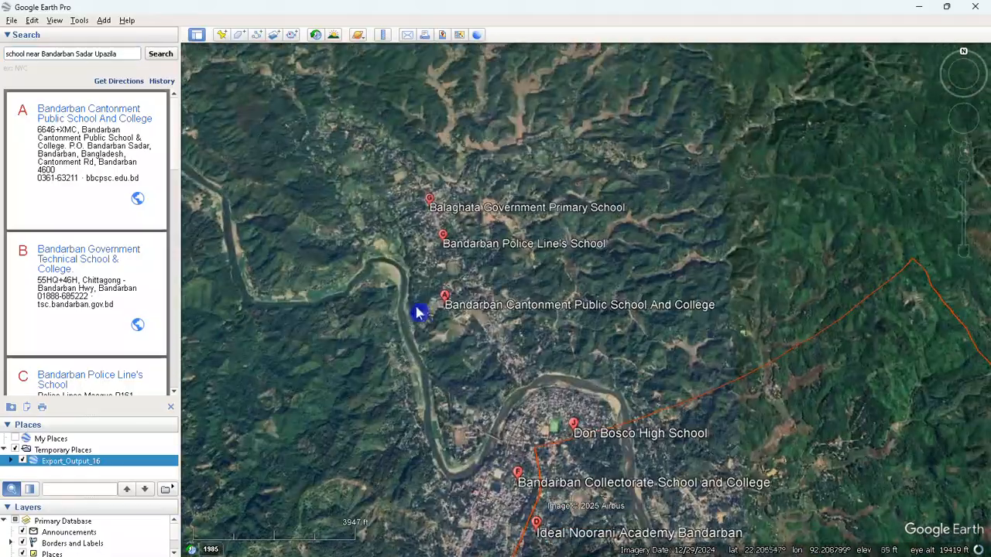
Examine the school locations from Balaghata Government Primary School south past Bandarban Police Line's School to Bandarban Cantonment Public School And College.
scroll(416, 274, "up", 3)
left_click_drag(418, 176, 398, 296)
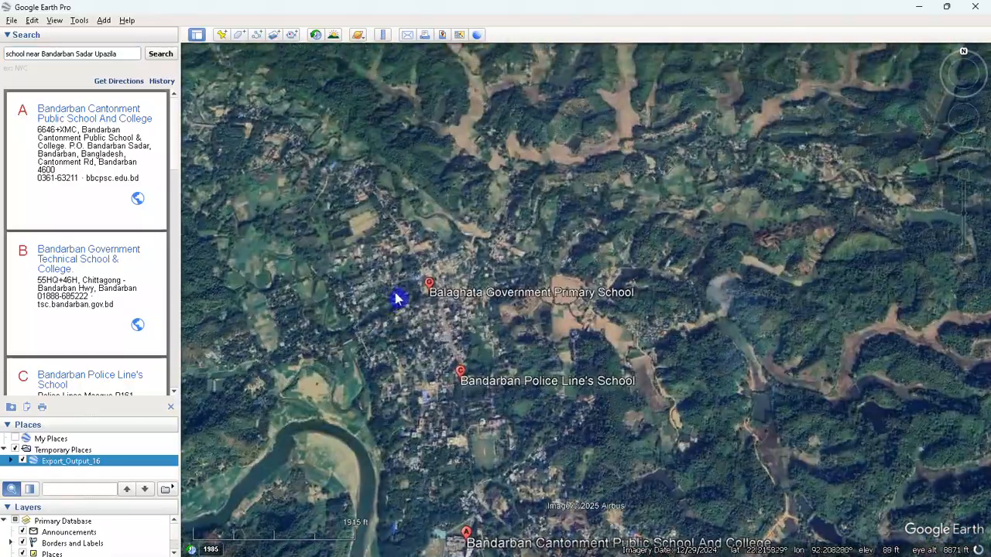
scroll(408, 317, "up", 5)
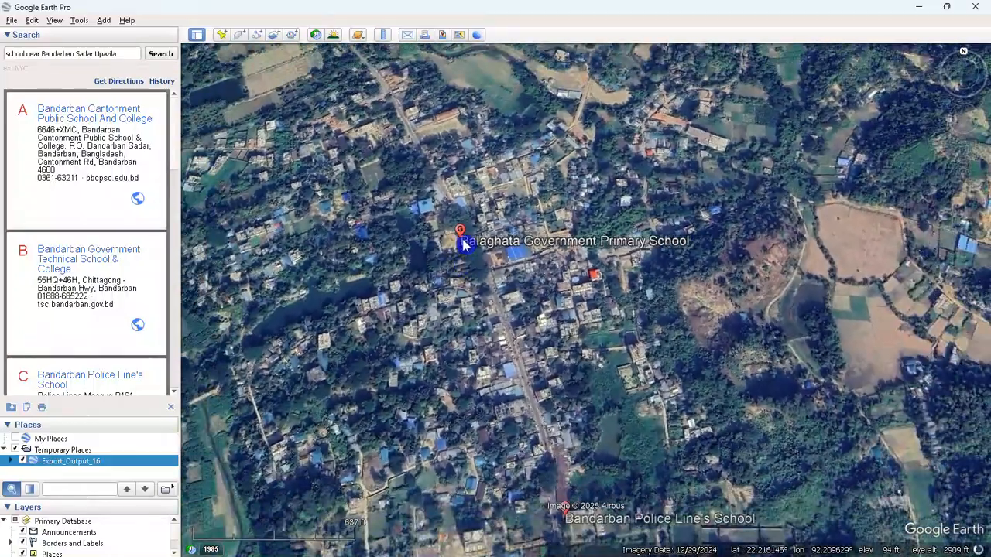
left_click_drag(520, 387, 475, 253)
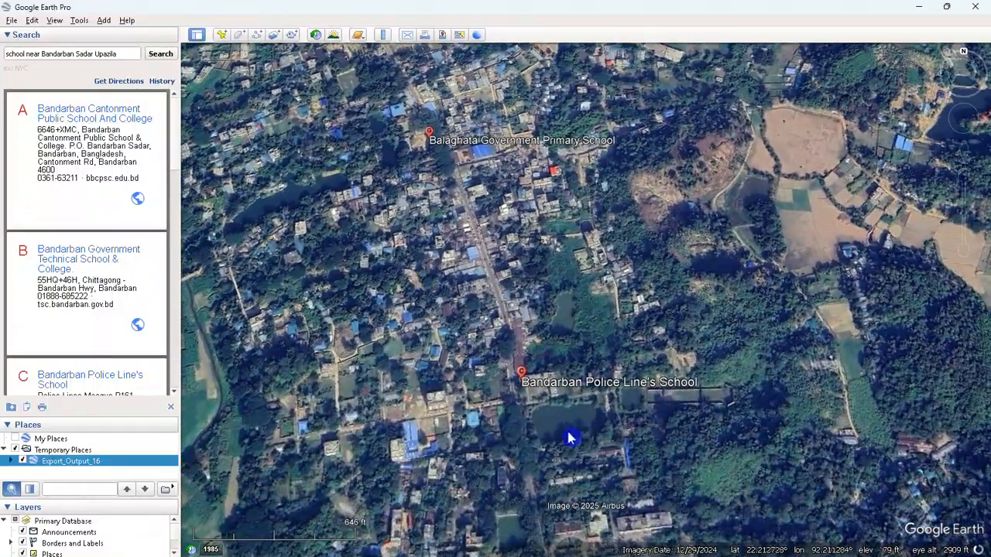
left_click_drag(571, 438, 508, 326)
left_click_drag(544, 426, 521, 319)
left_click_drag(482, 470, 434, 297)
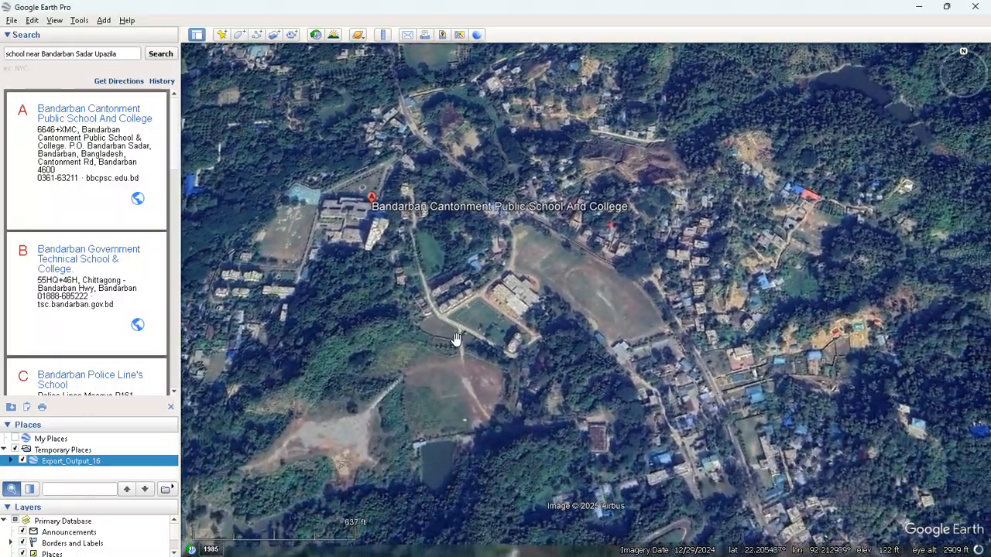
Inspect the grounds of Bandarban Cantonment Public School And College up close and the area north toward Bandarban Police Line's School.
scroll(456, 339, "up", 3)
left_click_drag(410, 216, 472, 371)
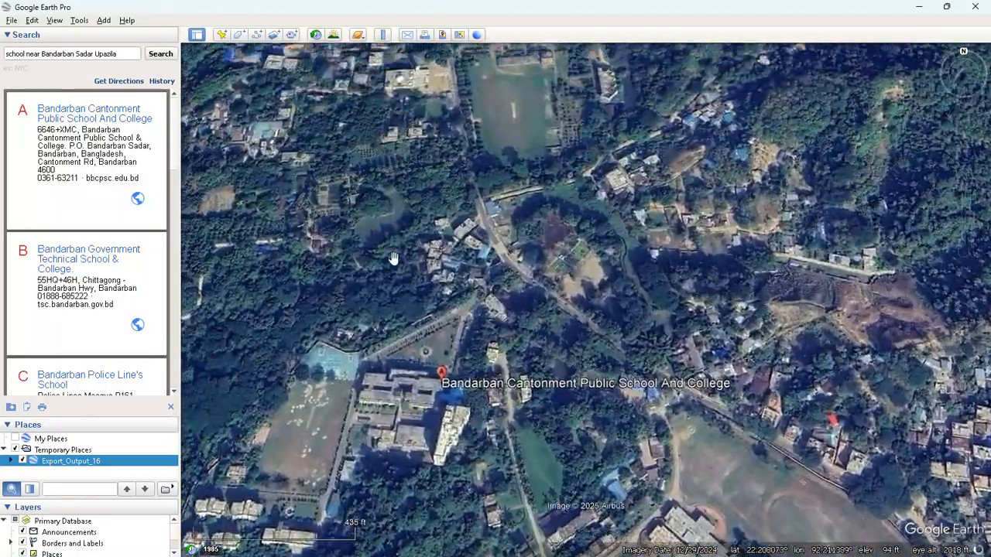
left_click_drag(383, 246, 441, 398)
scroll(441, 398, "down", 3)
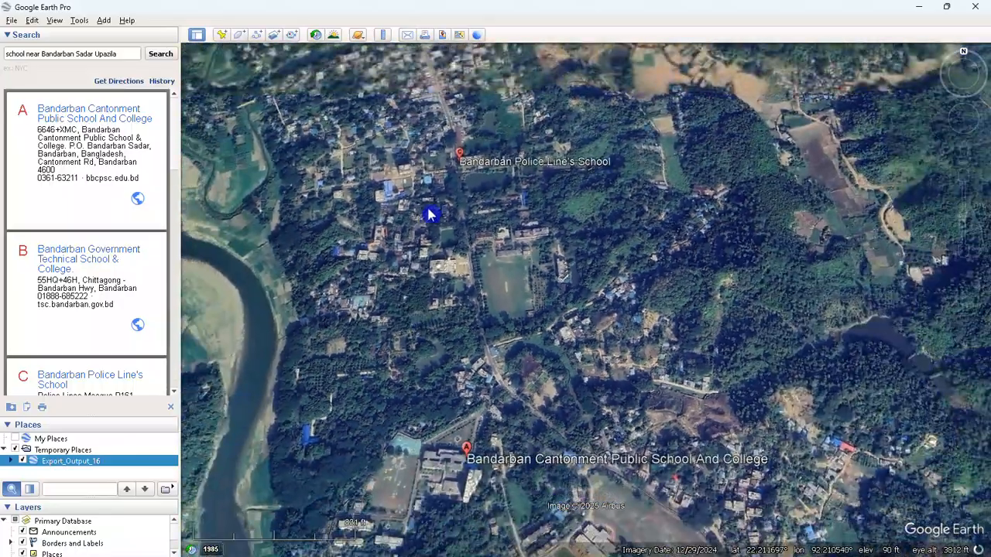
Start a new placemark in the neighbourhood of Balaghata Government Primary School and move its properties dialog clear of the map.
left_click_drag(434, 212, 416, 326)
left_click_drag(397, 186, 403, 337)
scroll(240, 85, "up", 1)
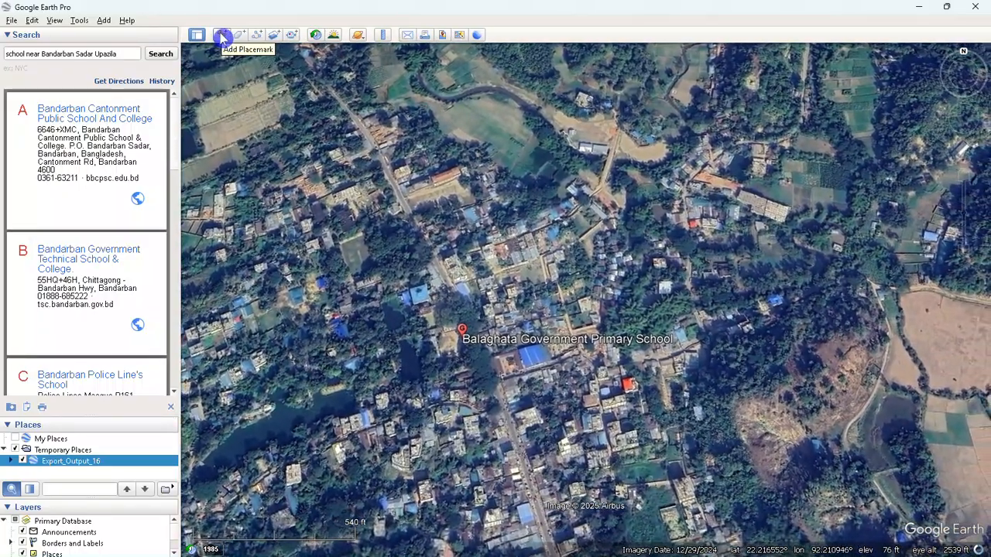
left_click(222, 36)
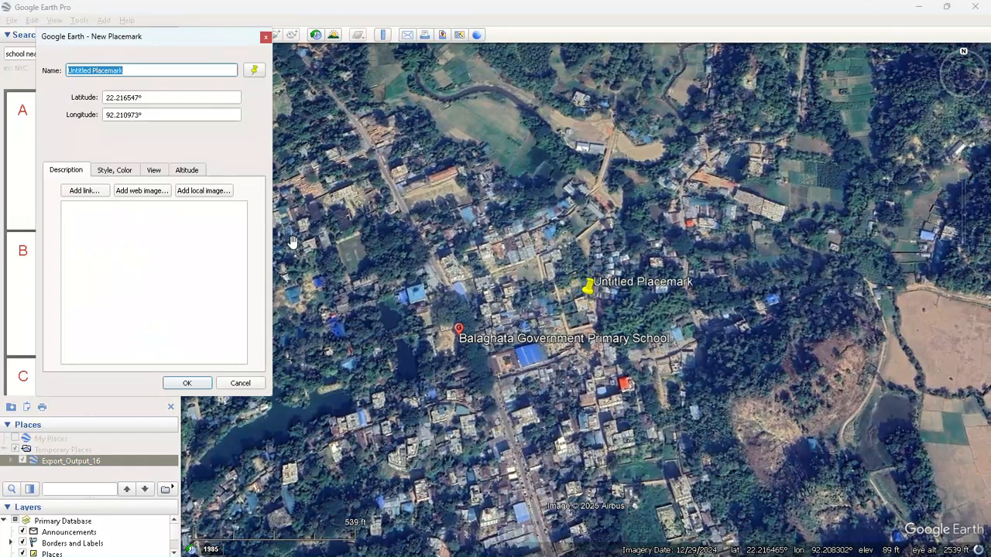
left_click_drag(201, 39, 171, 160)
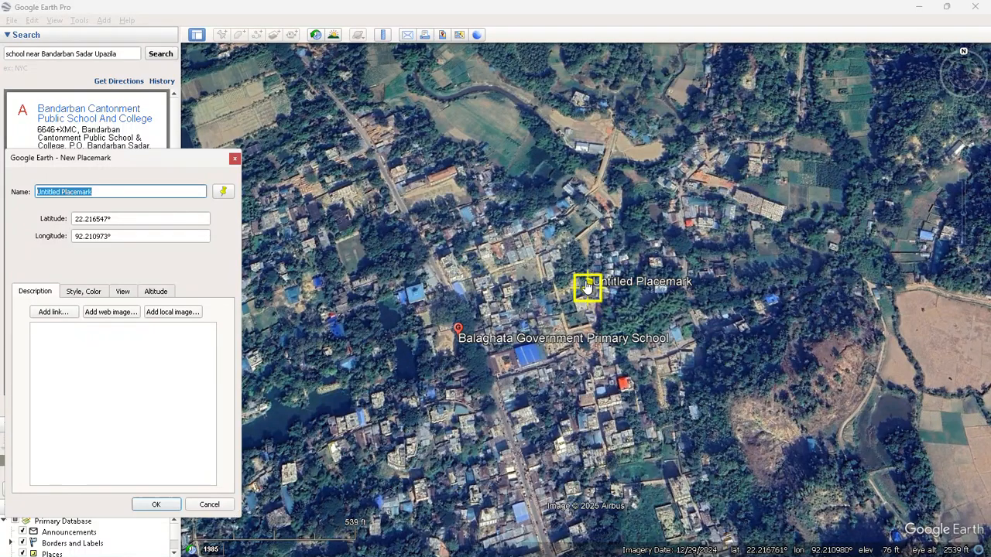
Move the new placemark onto Balaghata Government Primary School and save it with the name "school primary".
left_click_drag(587, 286, 459, 348)
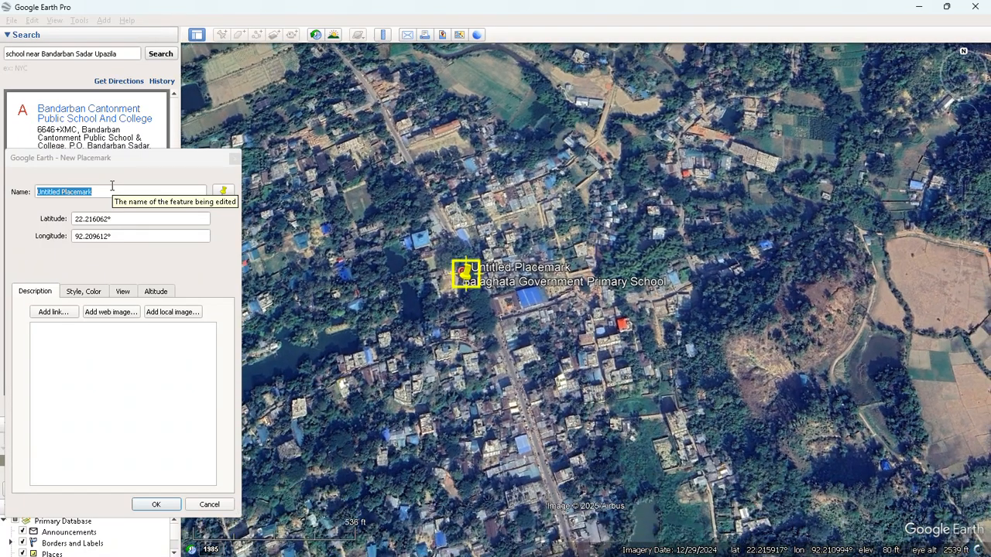
left_click(115, 188)
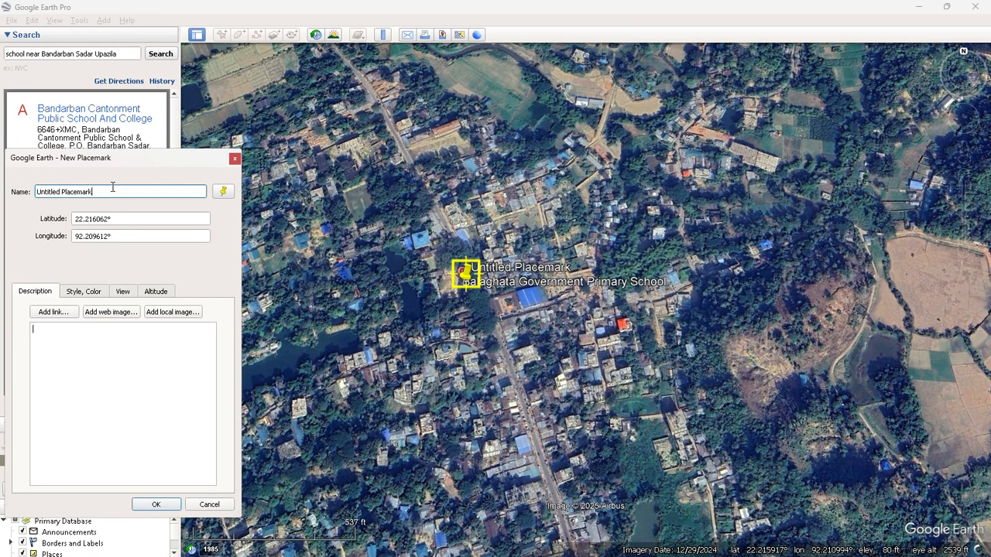
key("BackSpace")
key("BackSpace")
key("BackSpace")
key("BackSpace")
key("BackSpace")
key("BackSpace")
key("BackSpace")
key("BackSpace")
key("BackSpace")
key("BackSpace")
key("BackSpace")
key("BackSpace")
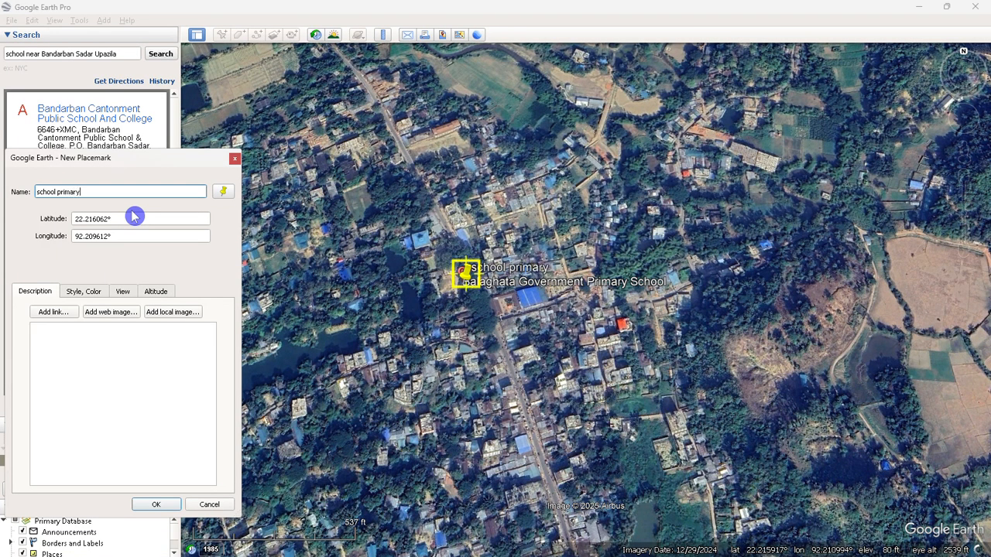
left_click(157, 505)
Add a placemark at Bandarban Police Line's School and name it "school".
left_click_drag(438, 349, 465, 342)
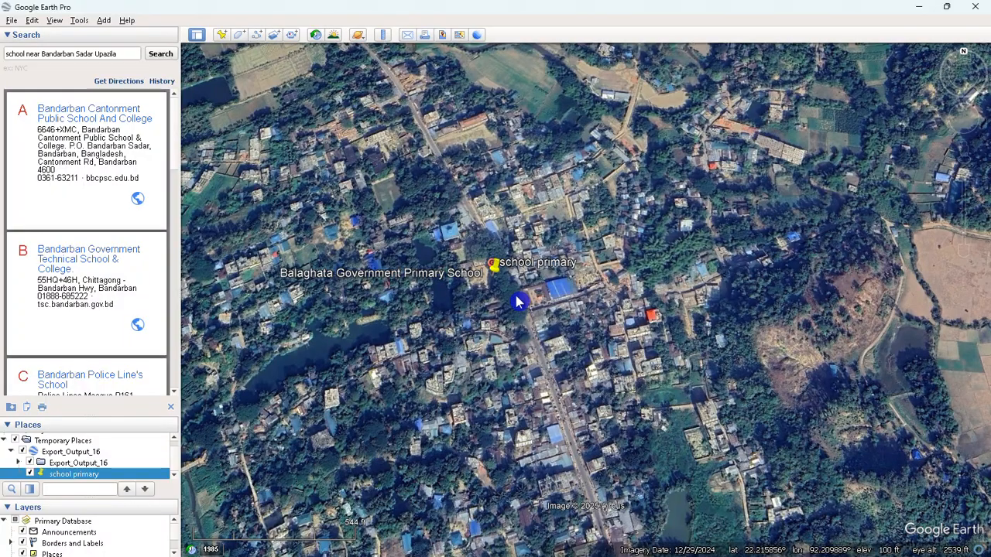
left_click_drag(515, 297, 502, 258)
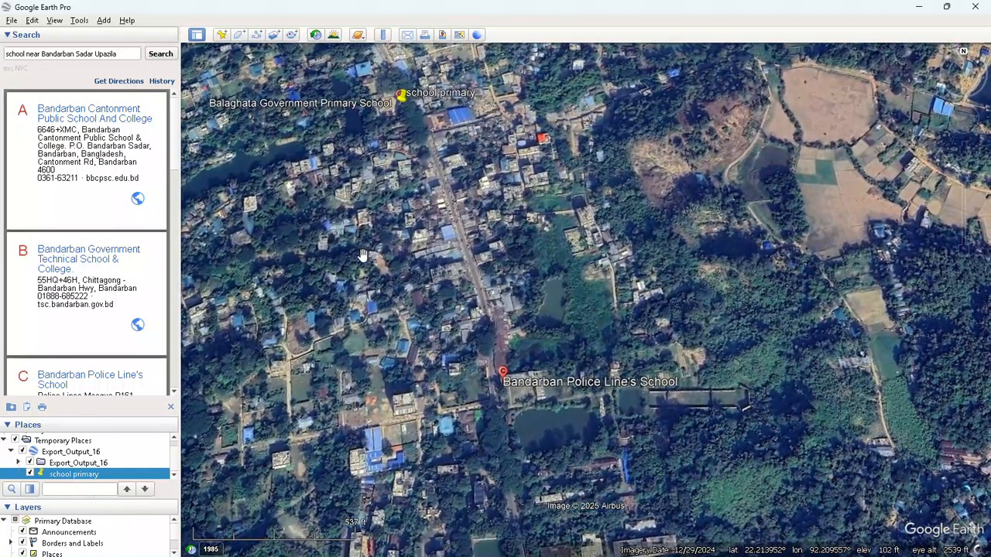
left_click(220, 36)
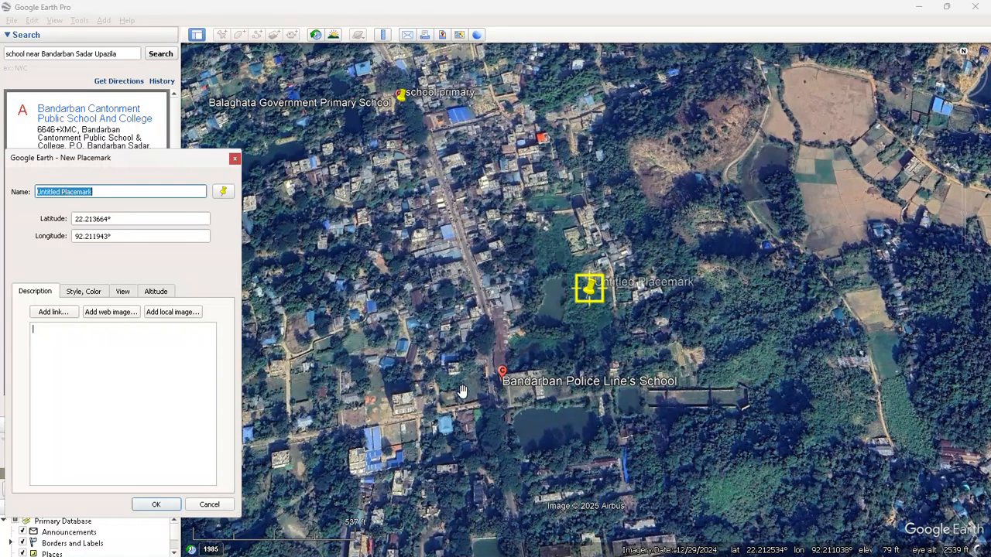
left_click_drag(155, 161, 171, 165)
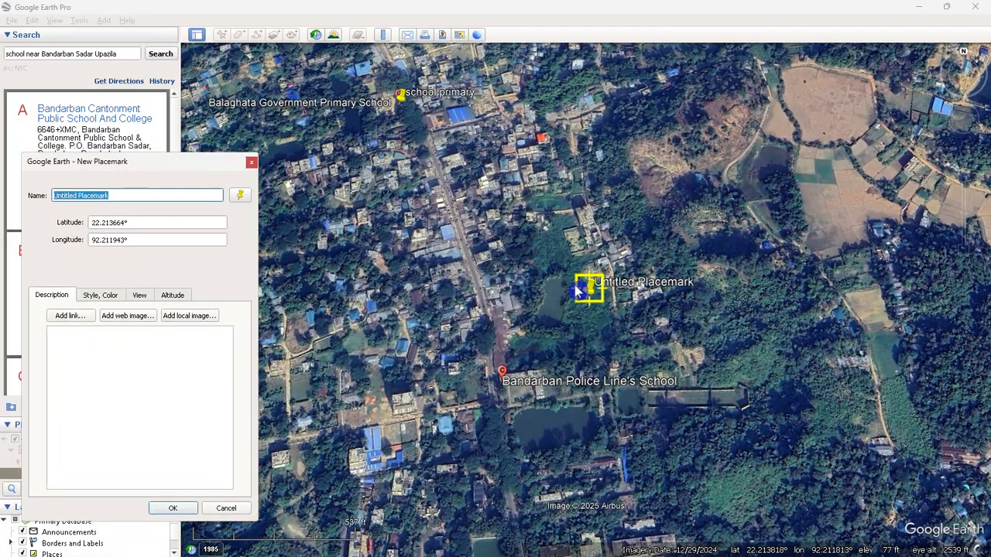
left_click_drag(586, 289, 507, 398)
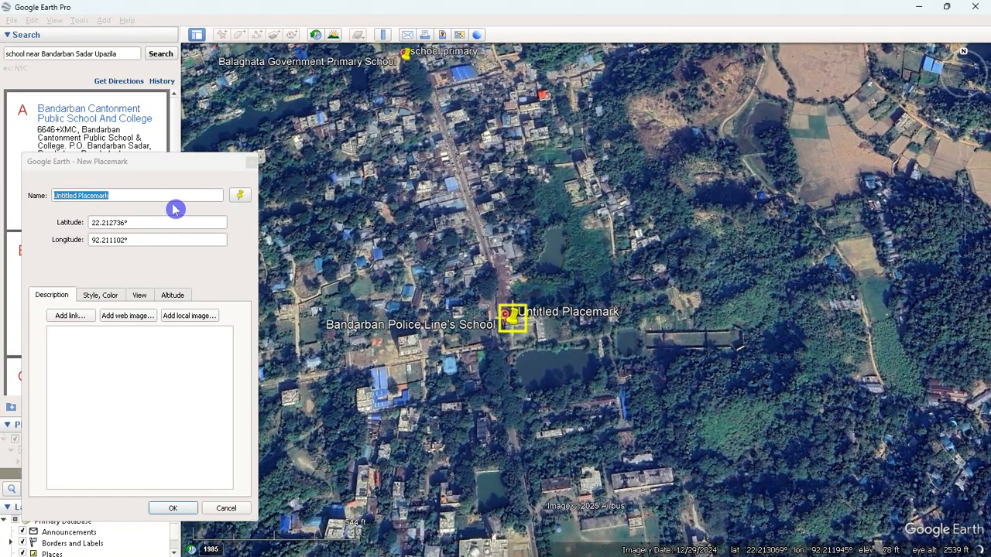
left_click(165, 195)
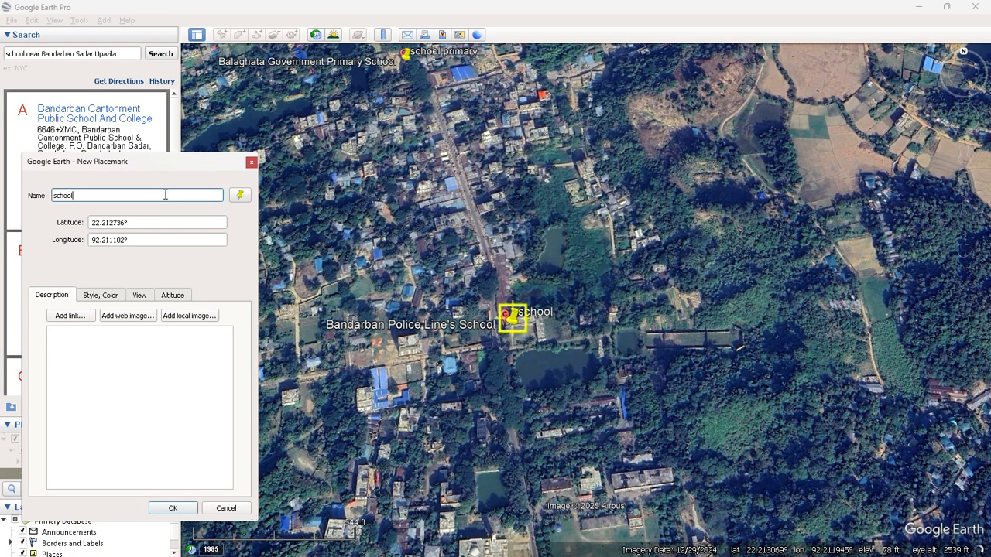
left_click(188, 508)
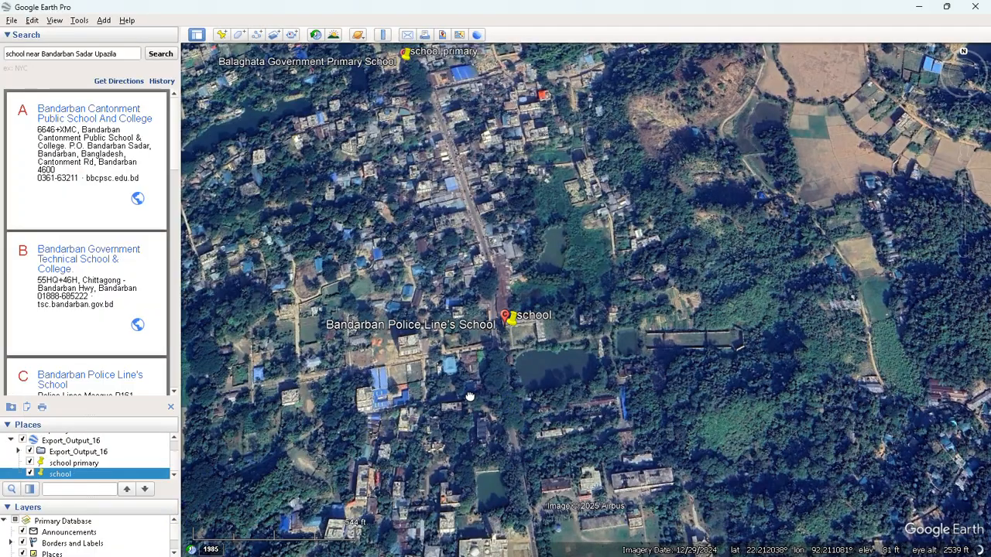
Add a placemark named "school" at Bandarban Cantonment Public School And College.
left_click_drag(470, 396, 418, 380)
scroll(416, 372, "down", 3)
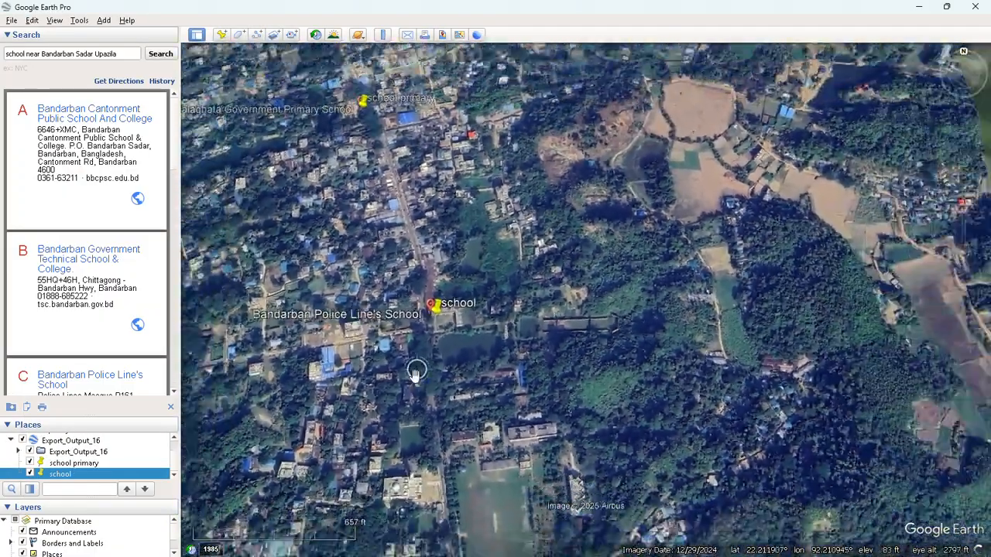
scroll(417, 373, "down", 2)
scroll(414, 380, "down", 2)
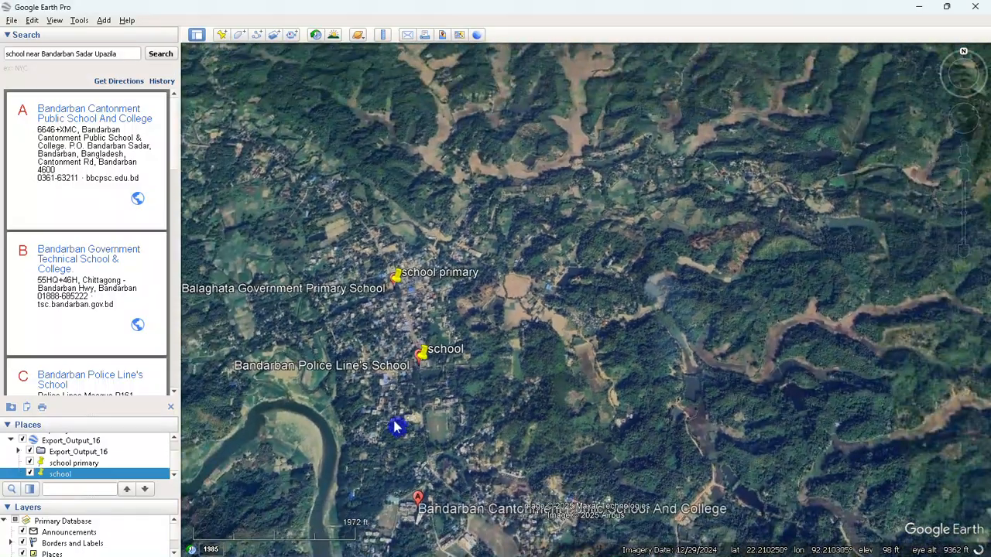
left_click_drag(398, 427, 447, 347)
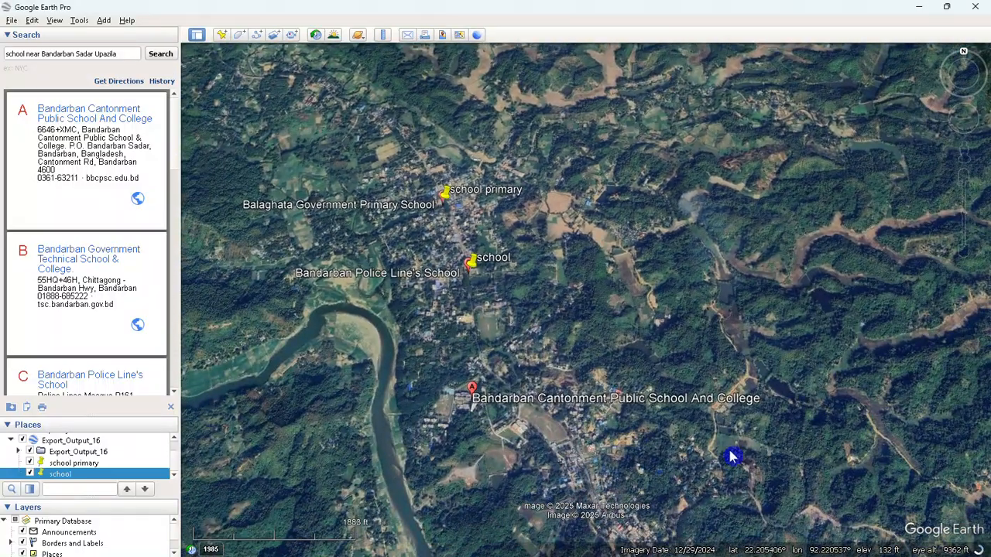
scroll(542, 361, "down", 2)
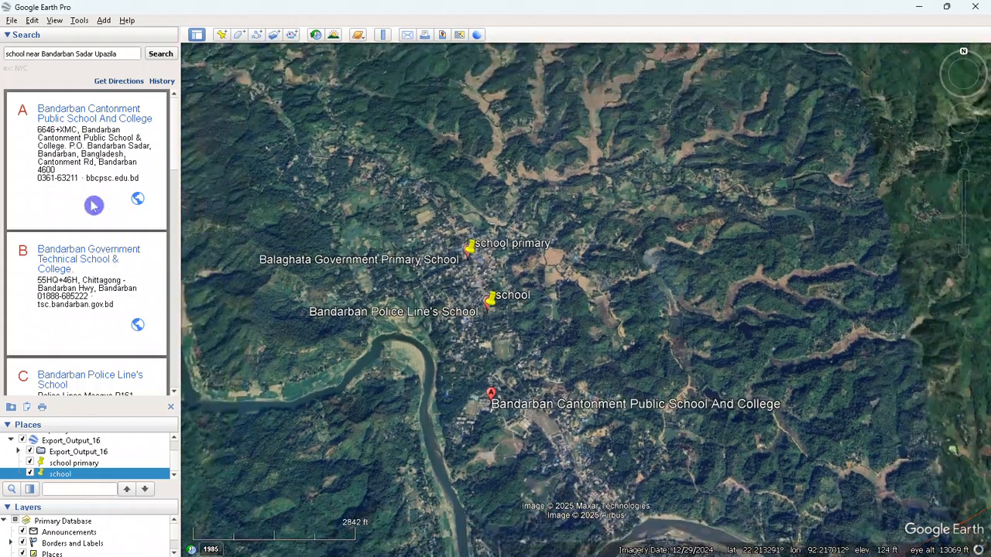
left_click(222, 36)
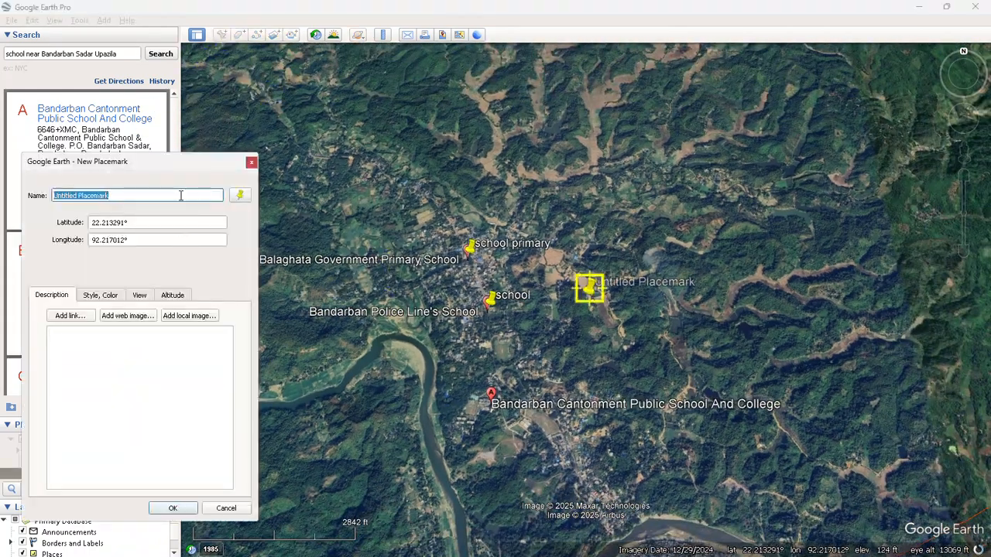
left_click_drag(592, 288, 498, 399)
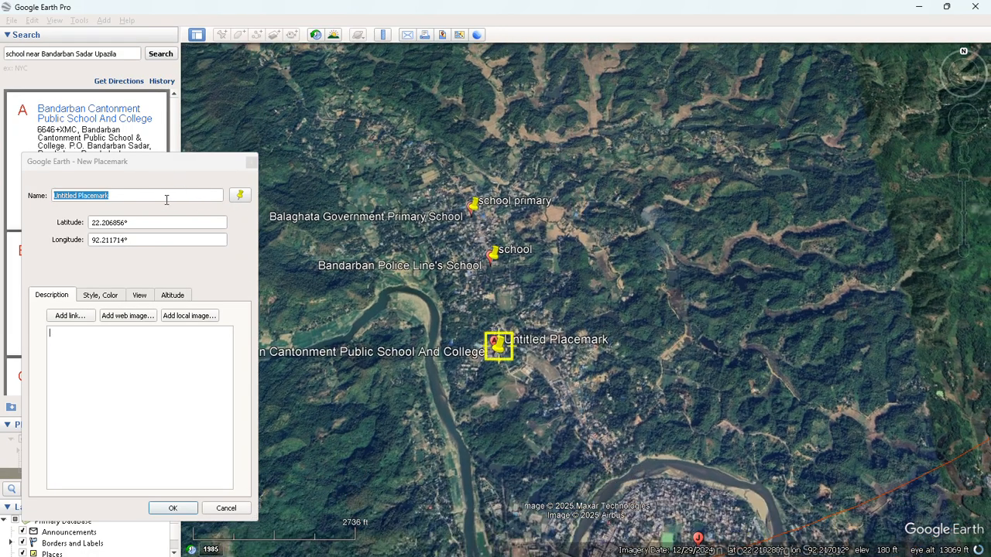
left_click(168, 205)
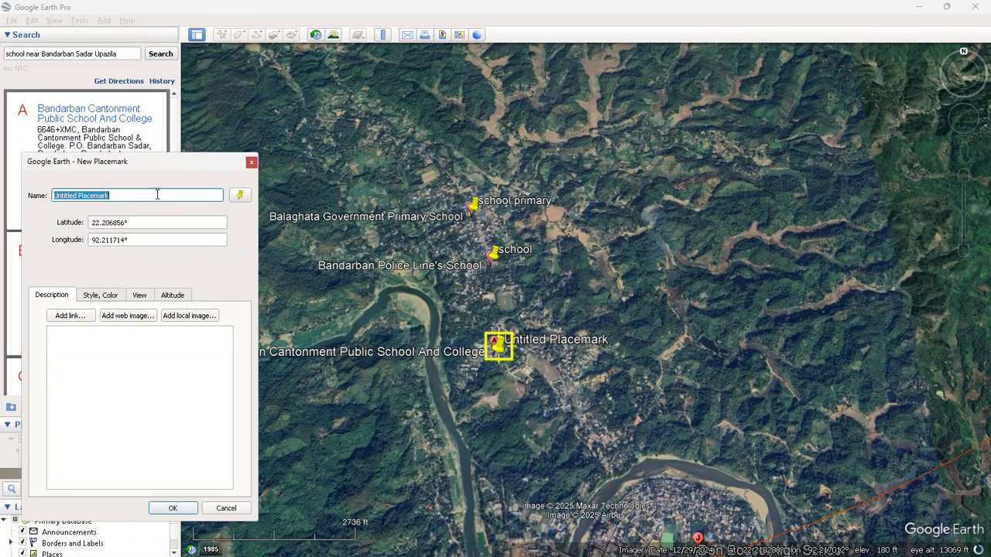
type("school")
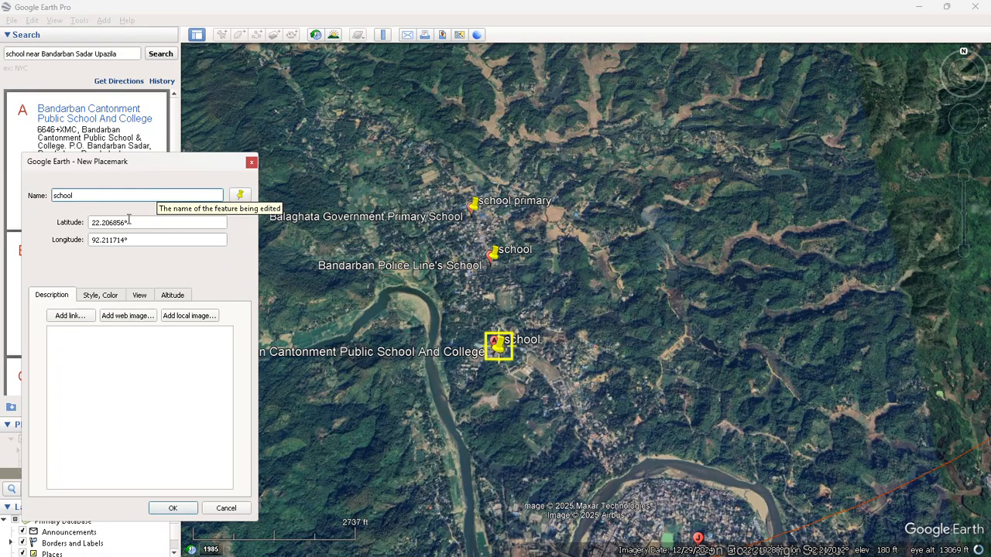
left_click(173, 507)
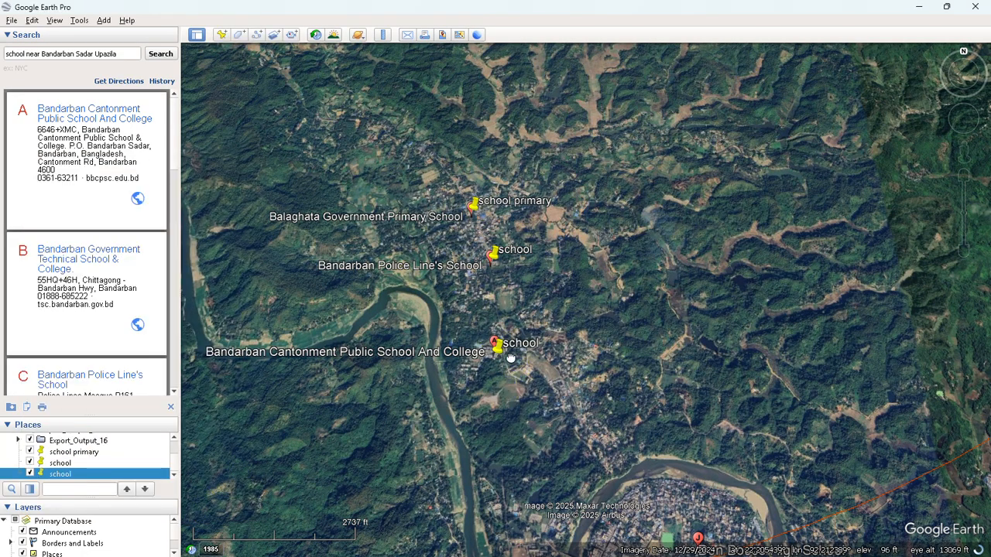
Create a new placemark near Don Bosco High School and choose the red H marker as its icon.
scroll(703, 332, "down", 3)
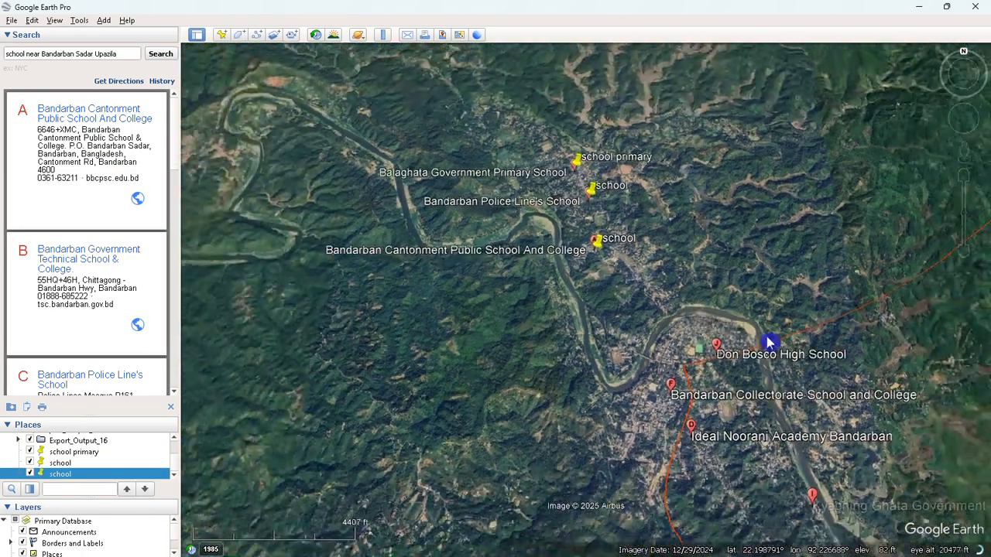
scroll(775, 346, "up", 5)
scroll(659, 379, "up", 3)
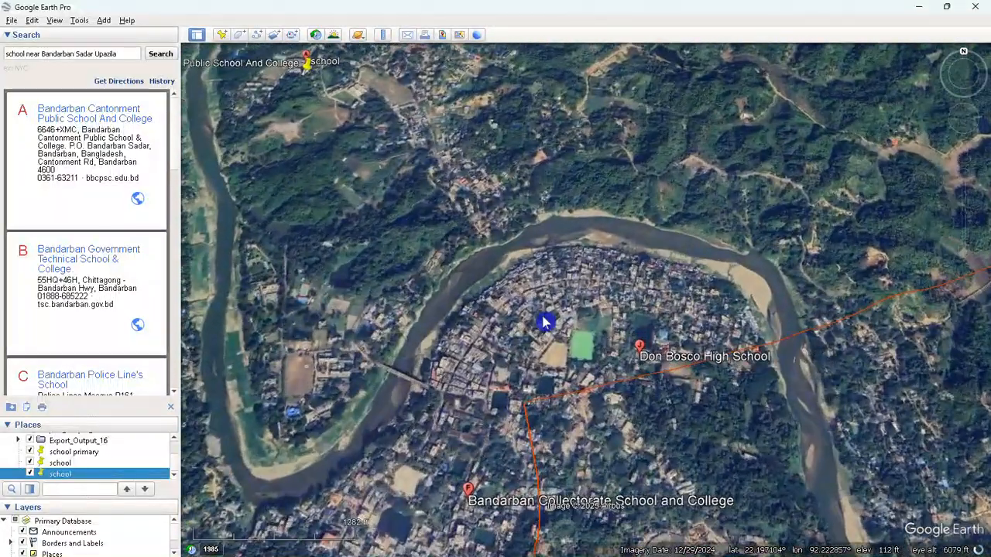
left_click(222, 35)
left_click(237, 197)
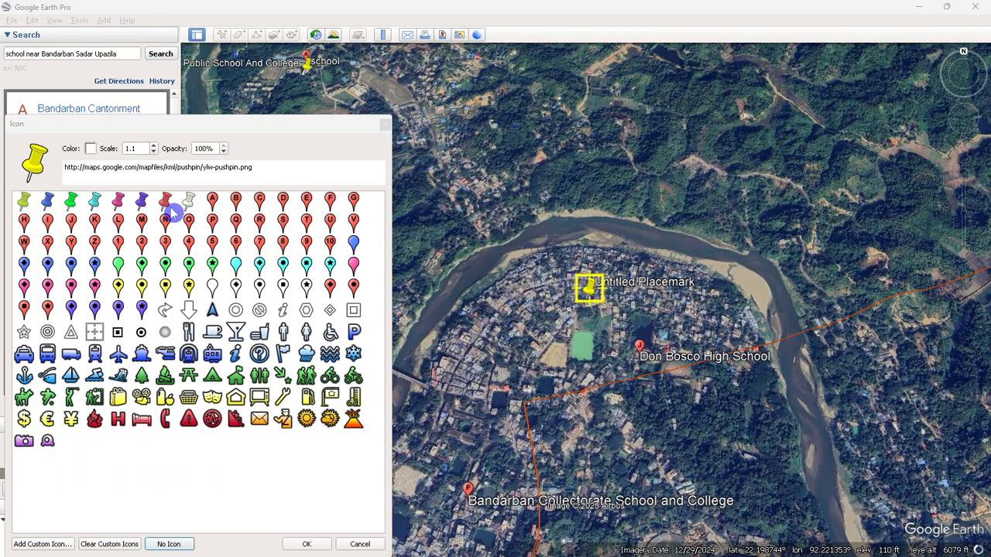
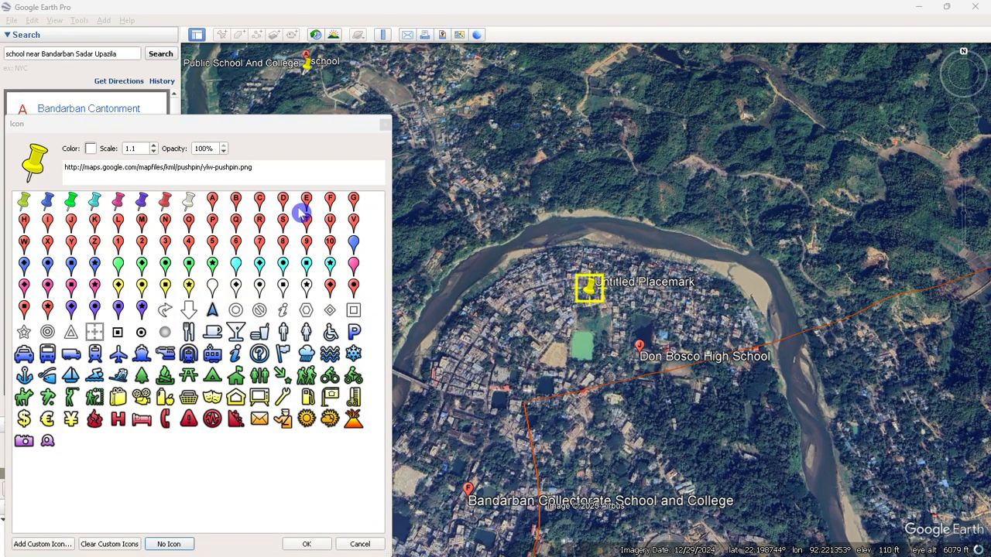
left_click(28, 222)
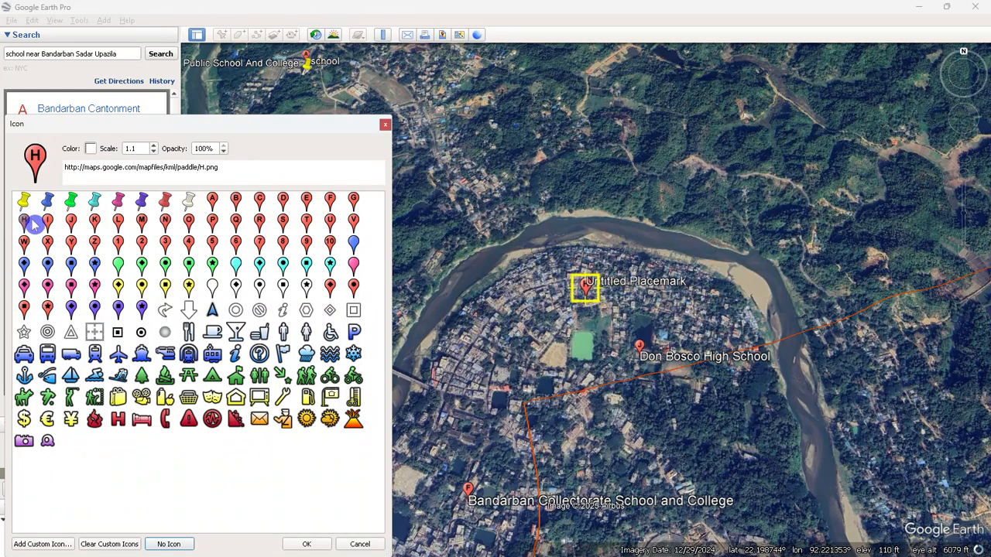
Move the H-marked placemark onto Don Bosco High School and save it with the name "school".
left_click_drag(590, 300, 635, 365)
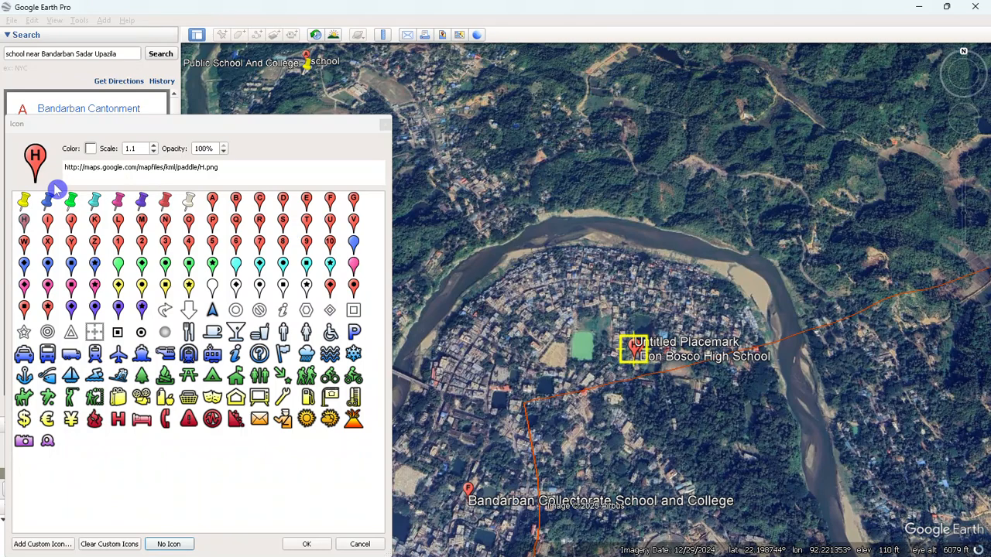
left_click(304, 545)
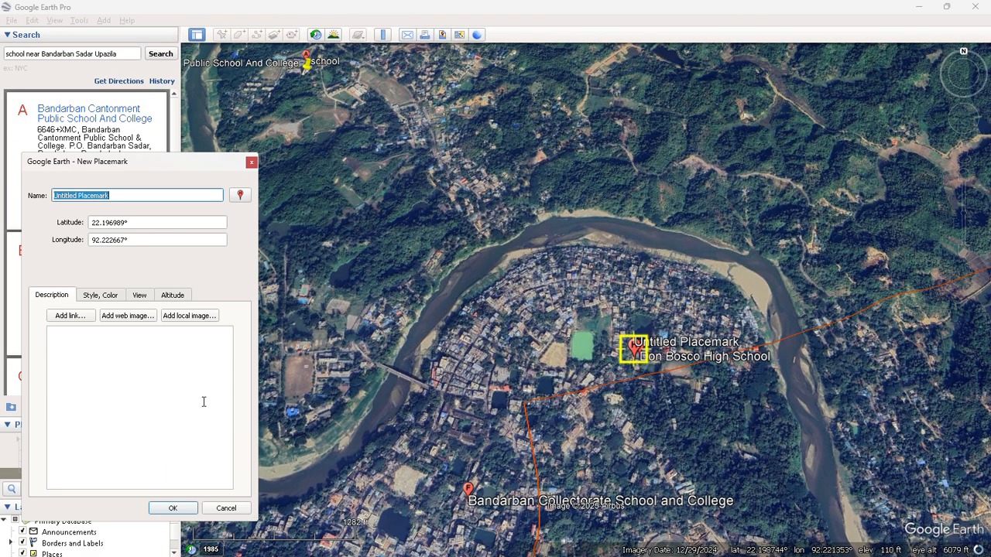
type("school")
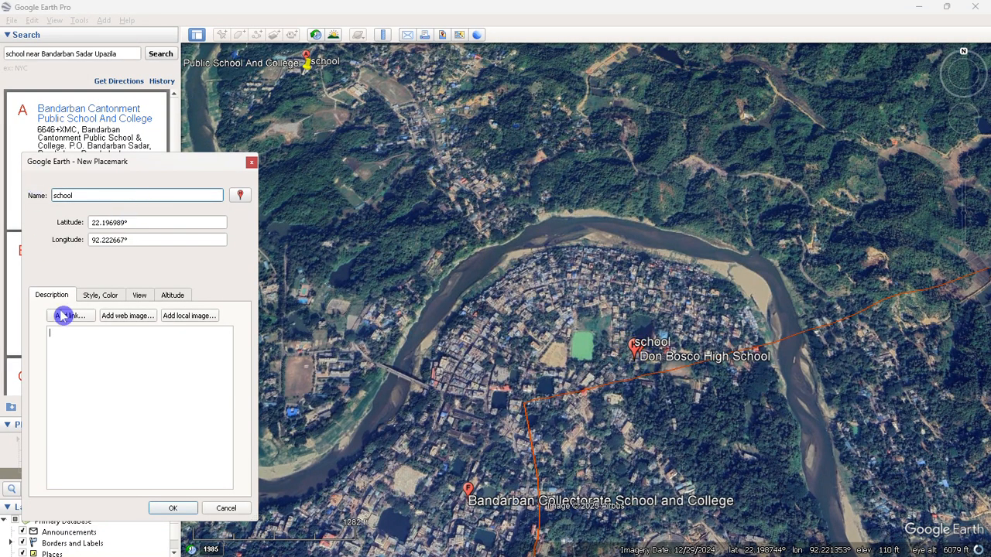
left_click(172, 511)
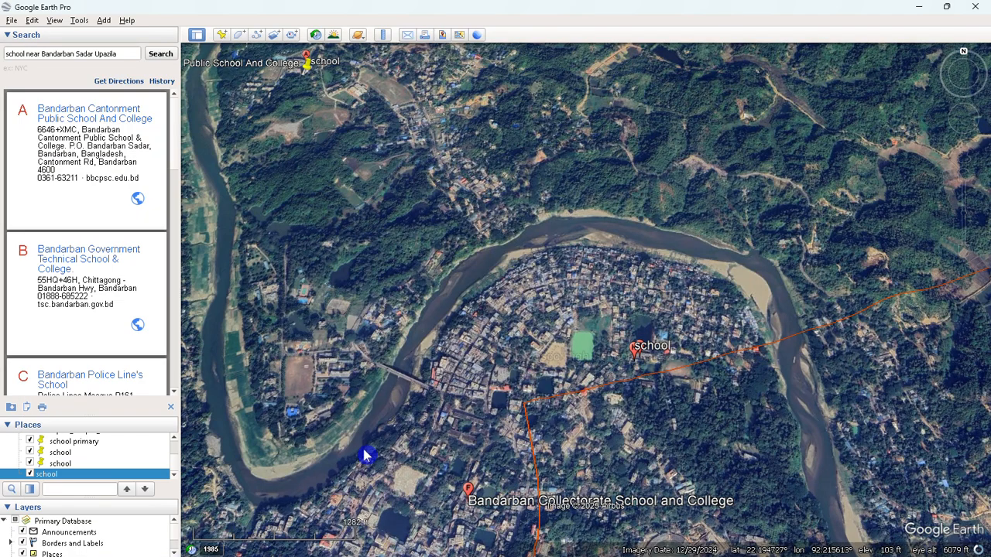
Add a placemark at Bandarban Collectorate School and College and name it "school".
left_click_drag(367, 456, 542, 343)
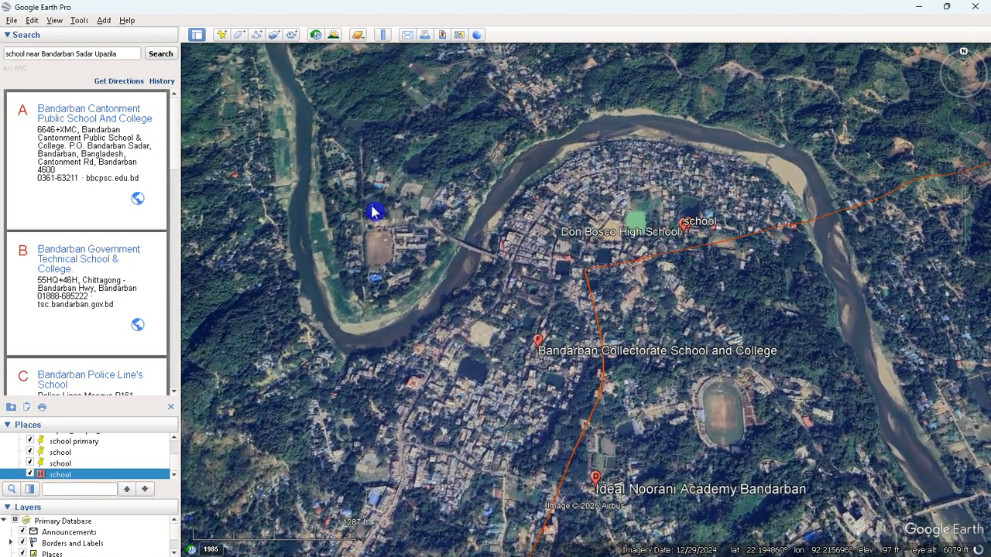
left_click(222, 35)
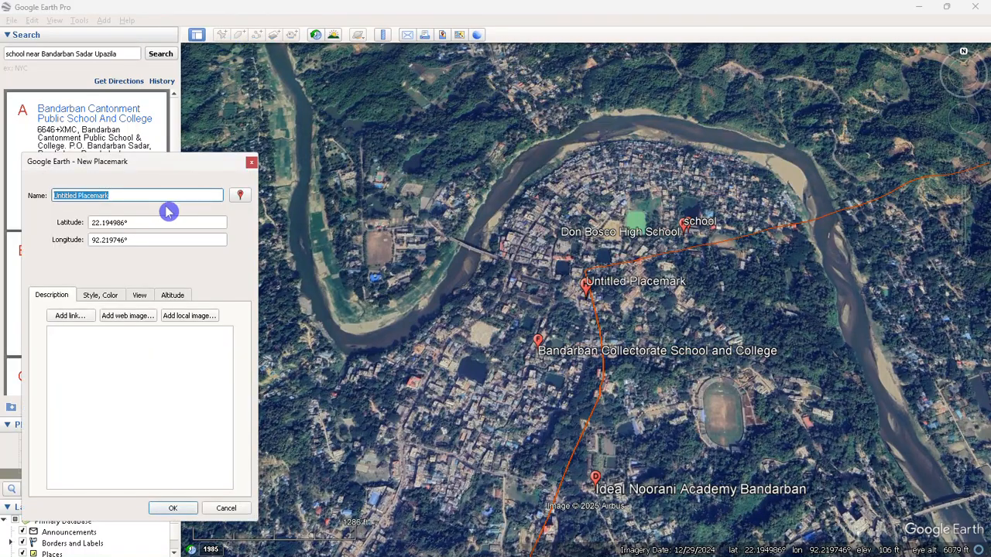
left_click_drag(584, 299, 542, 357)
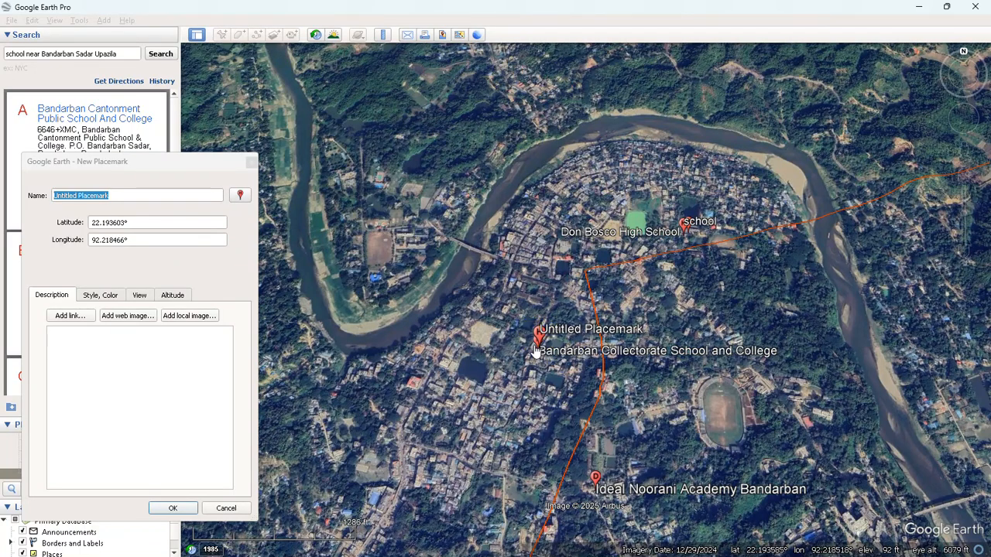
left_click(172, 175)
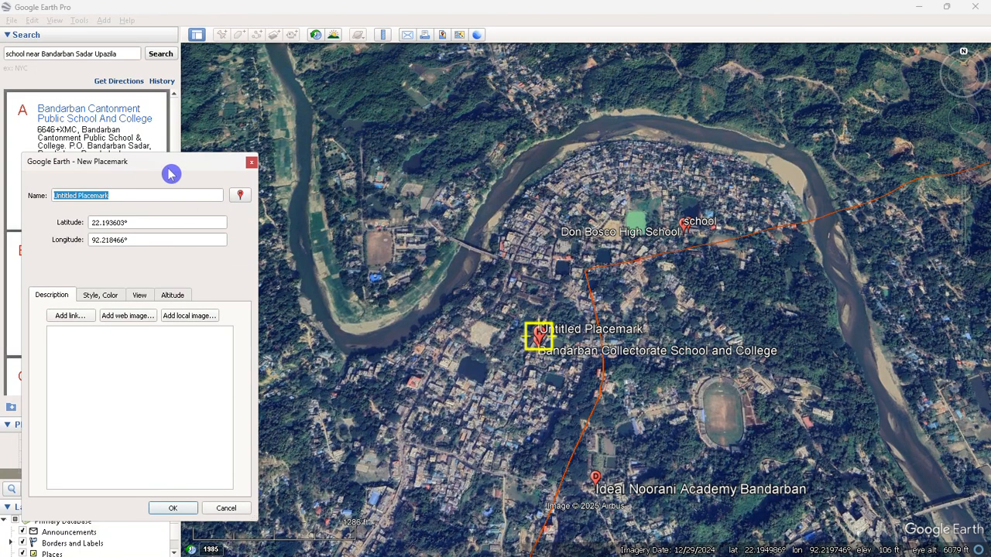
type("a")
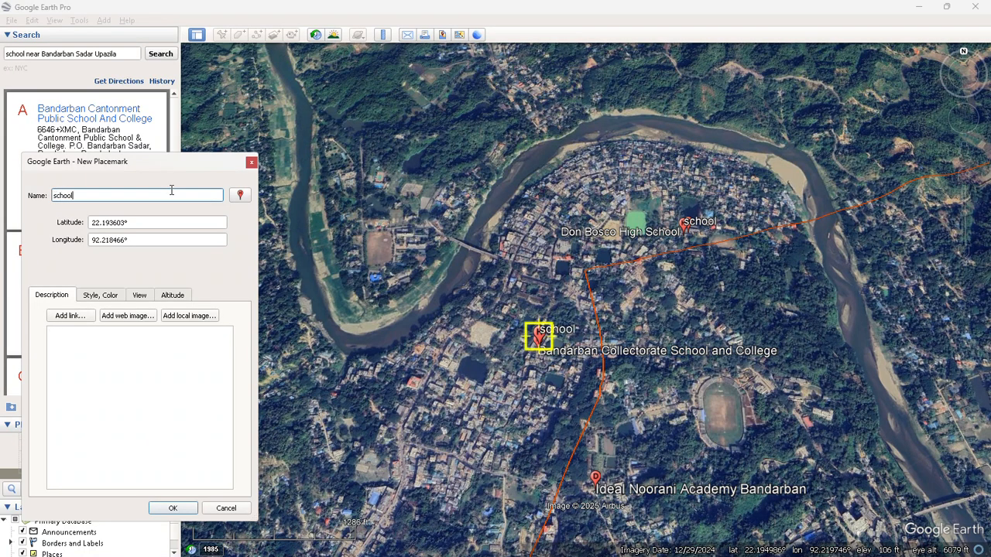
left_click(172, 508)
scroll(534, 402, "up", 3)
scroll(449, 377, "down", 5)
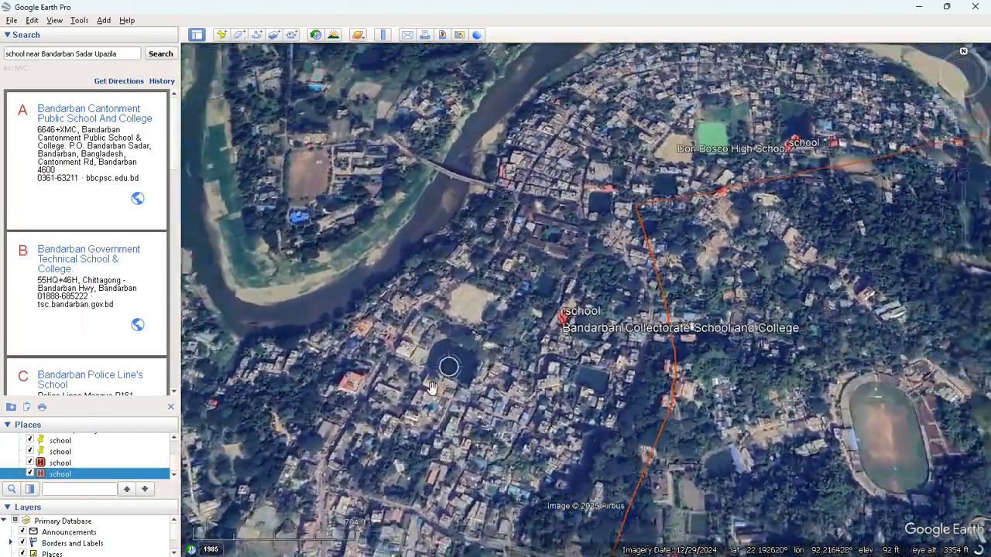
scroll(434, 358, "down", 4)
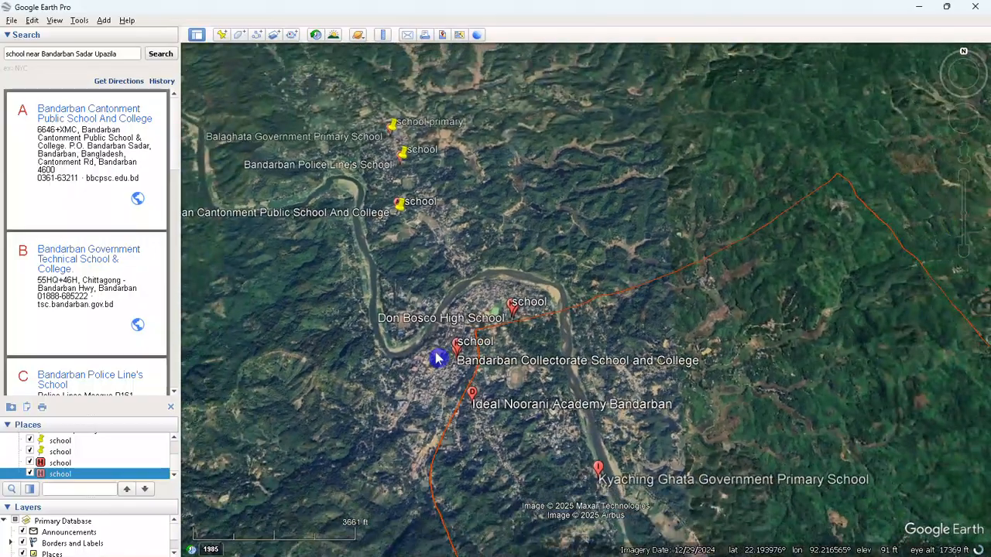
Create a new placemark and move it onto Bandarban Government Technical School & College.
scroll(383, 394, "down", 2)
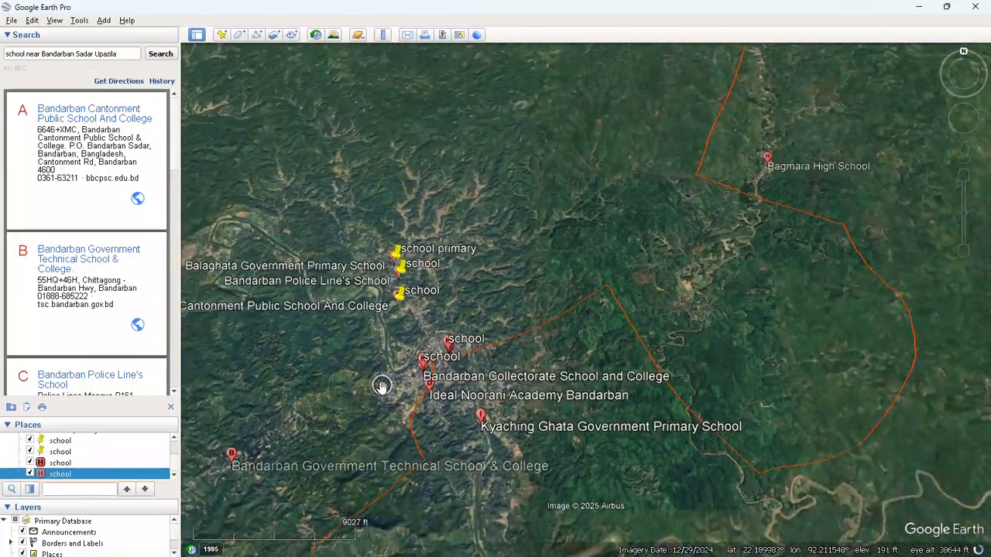
left_click_drag(380, 384, 451, 358)
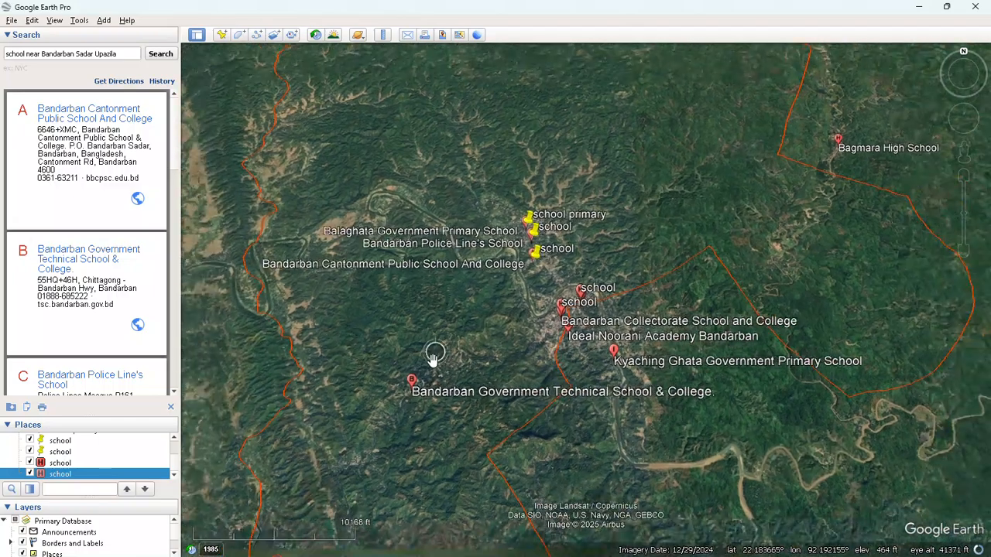
scroll(433, 358, "down", 2)
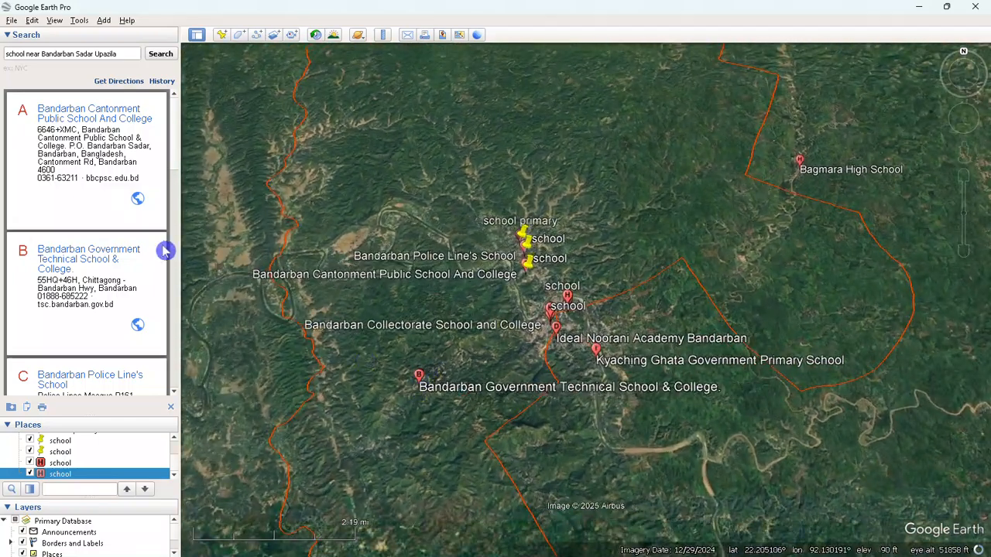
left_click(222, 36)
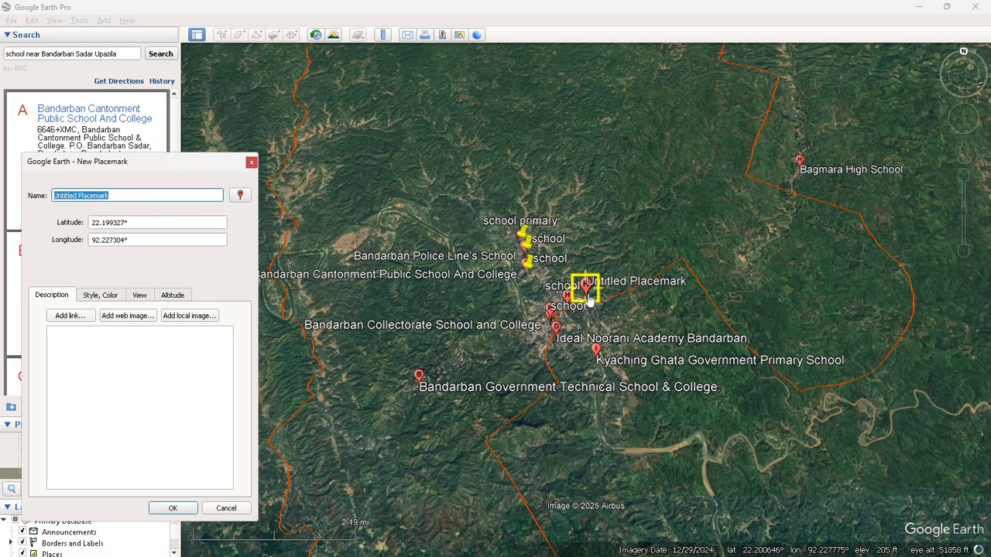
left_click_drag(587, 303, 419, 399)
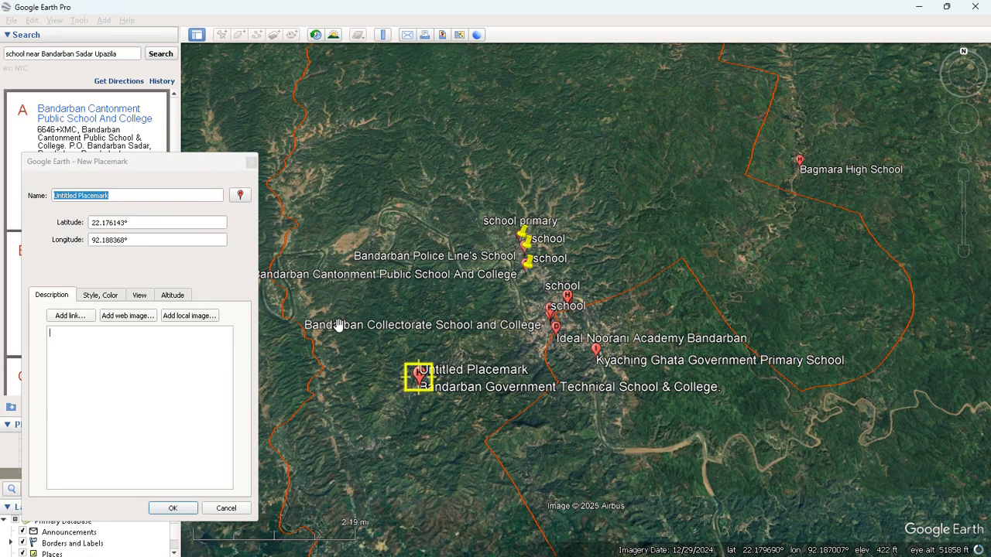
Name the new placemark at Bandarban Government Technical School & College "school" and save it.
left_click(131, 197)
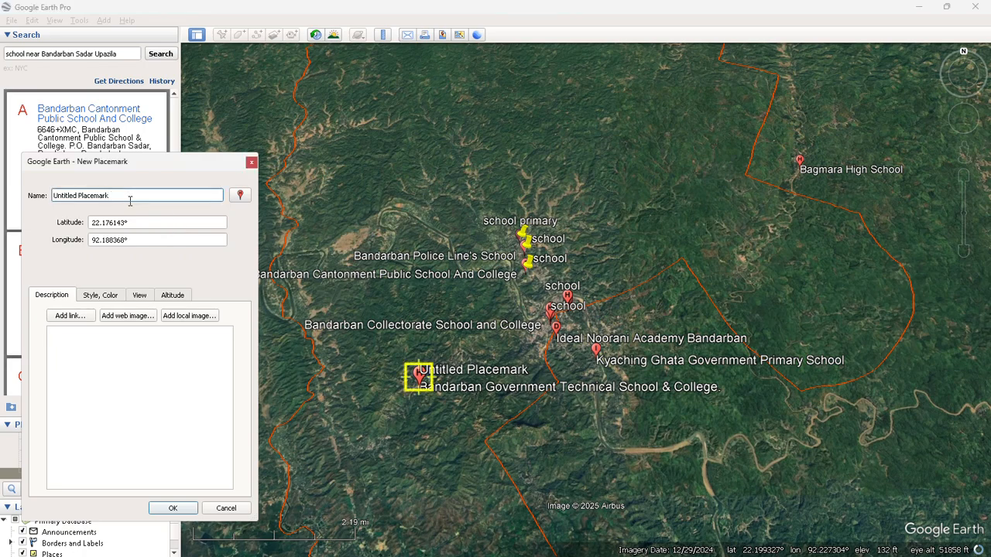
key("BackSpace")
key("BackSpace")
key("BackSpace")
key("BackSpace")
key("BackSpace")
key("BackSpace")
key("BackSpace")
key("BackSpace")
key("BackSpace")
key("BackSpace")
key("BackSpace")
key("BackSpace")
key("BackSpace")
key("BackSpace")
key("BackSpace")
key("BackSpace")
key("BackSpace")
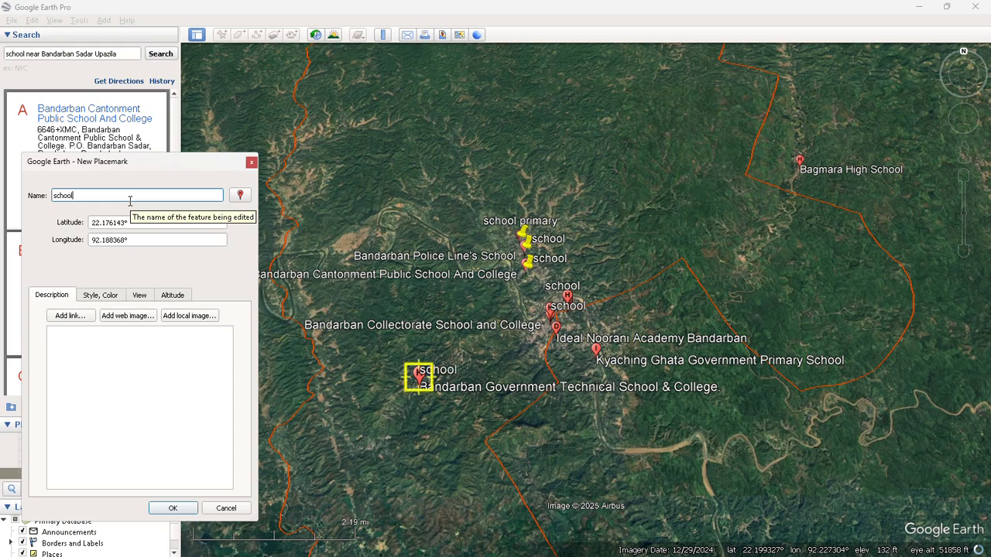
left_click(173, 507)
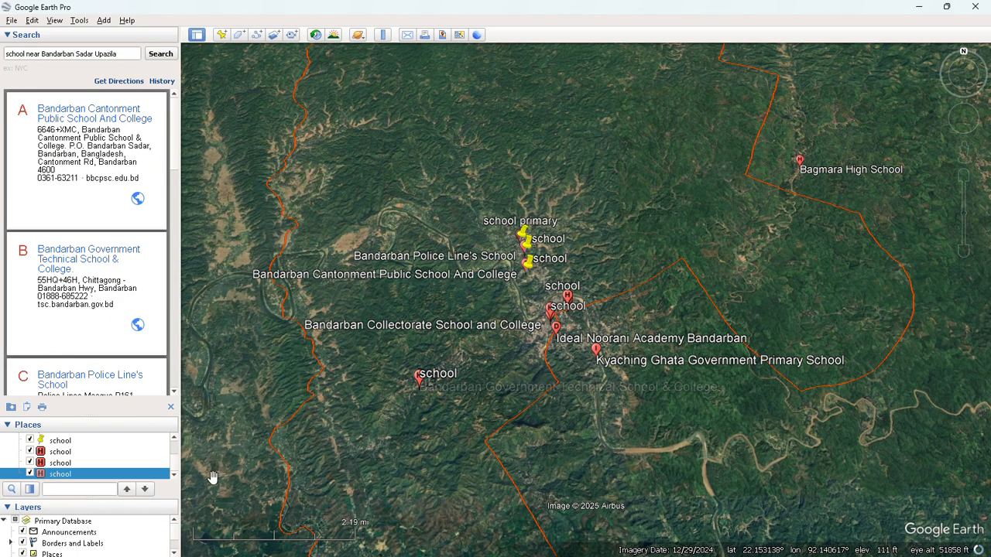
Clear the school search results from the map.
scroll(471, 285, "up", 1)
scroll(471, 286, "down", 2)
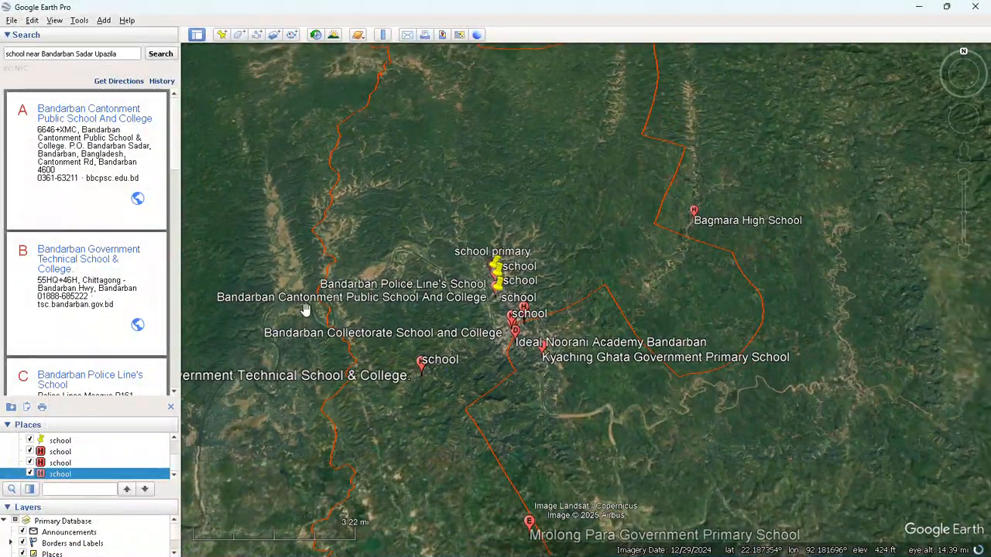
left_click(171, 407)
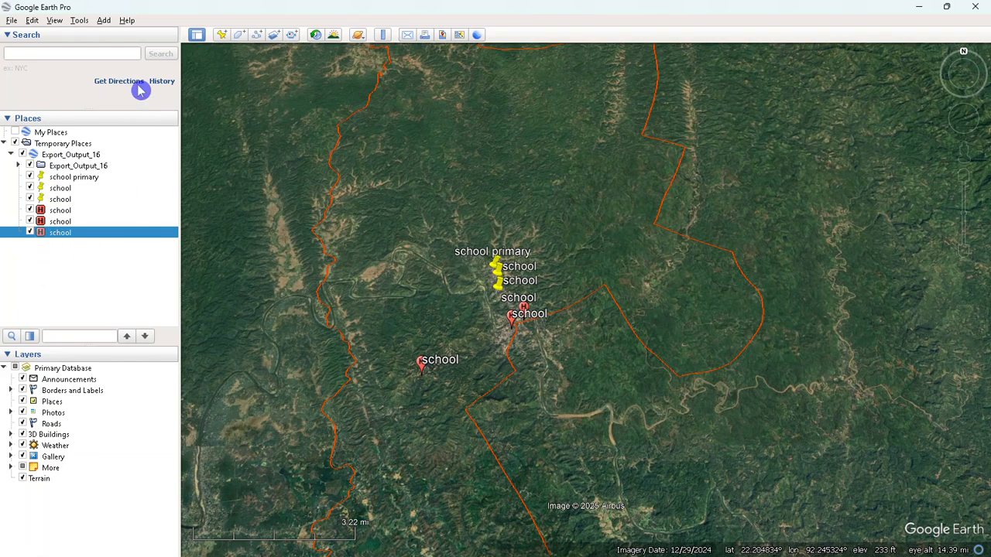
scroll(464, 298, "down", 2)
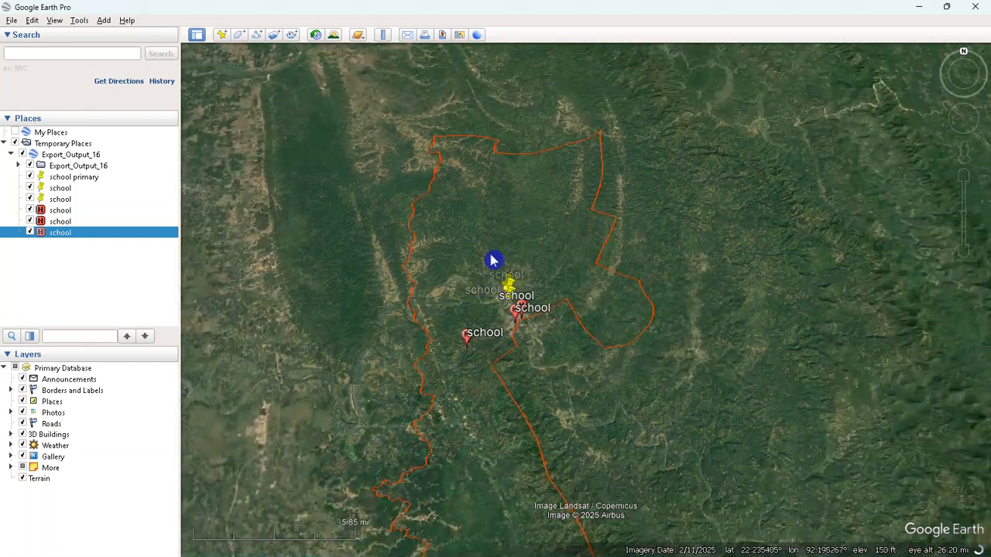
Save the last H-marked "school" placemark in the Export_Output_16 document to My Places.
left_click(66, 271)
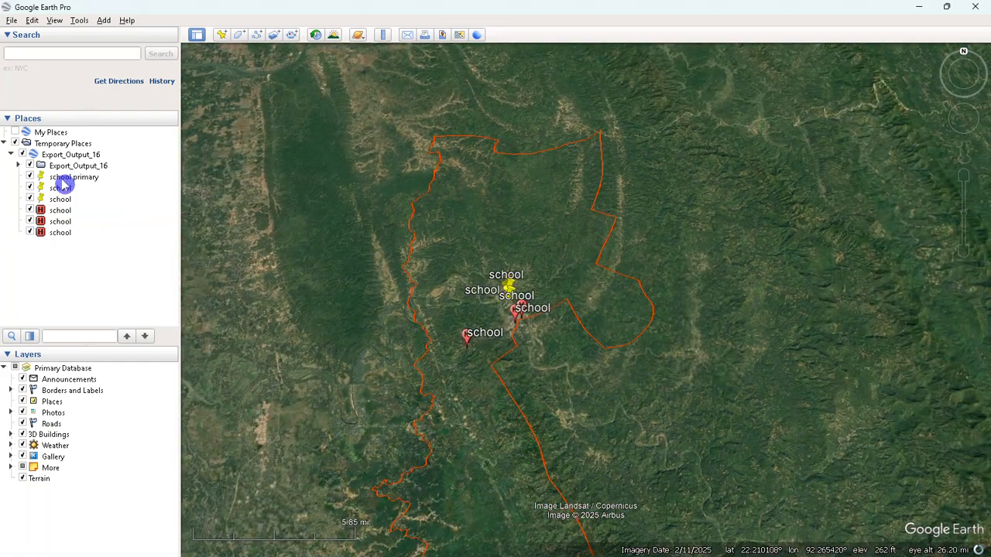
right_click(51, 134)
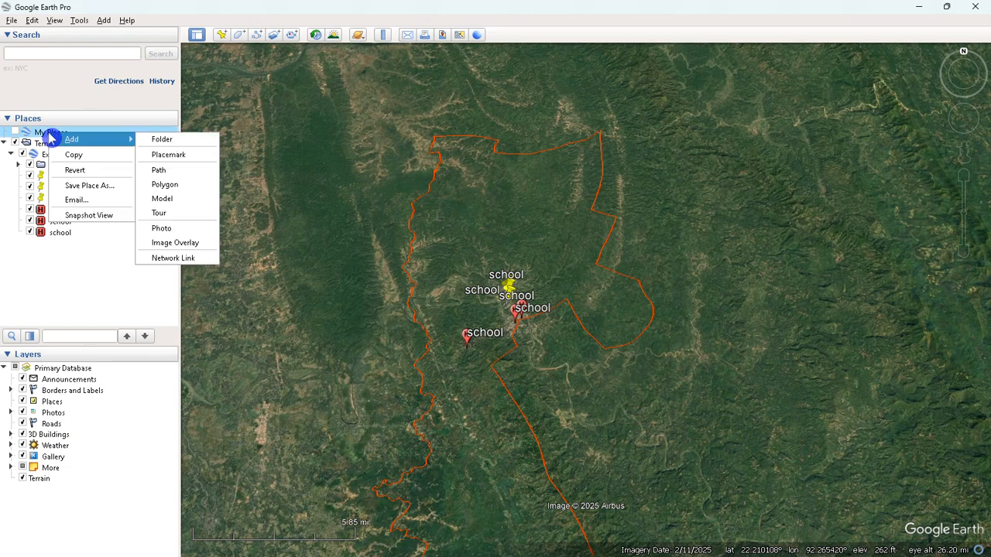
left_click(101, 271)
right_click(60, 236)
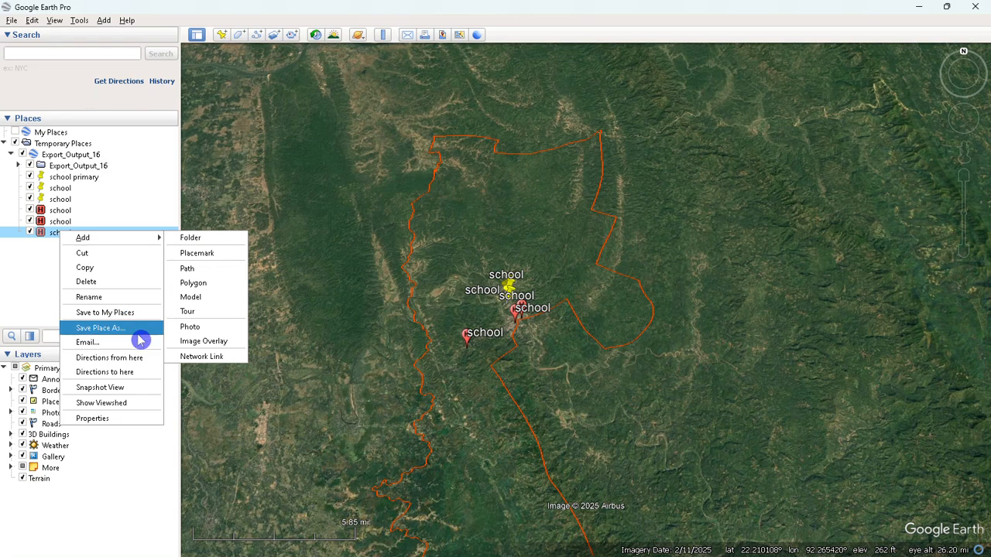
left_click(124, 320)
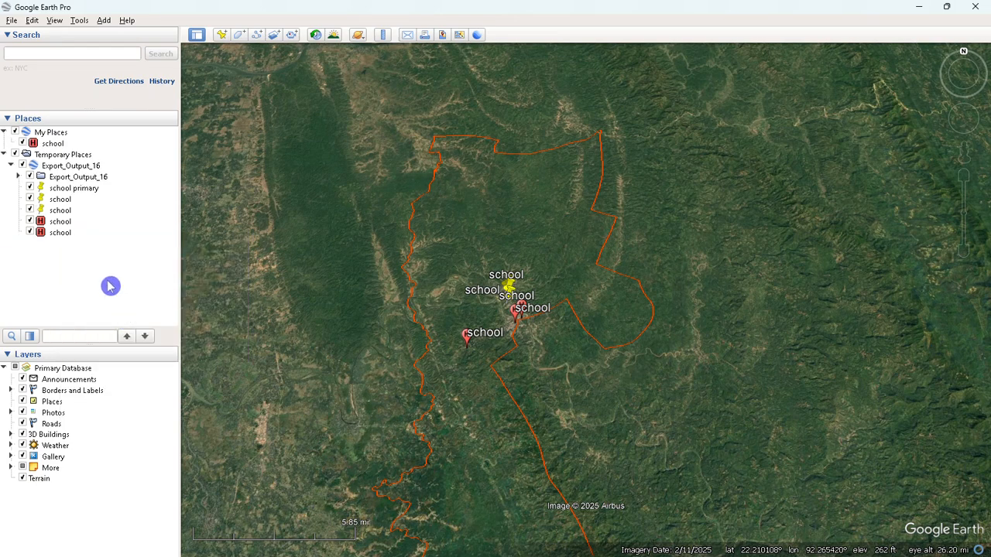
right_click(62, 223)
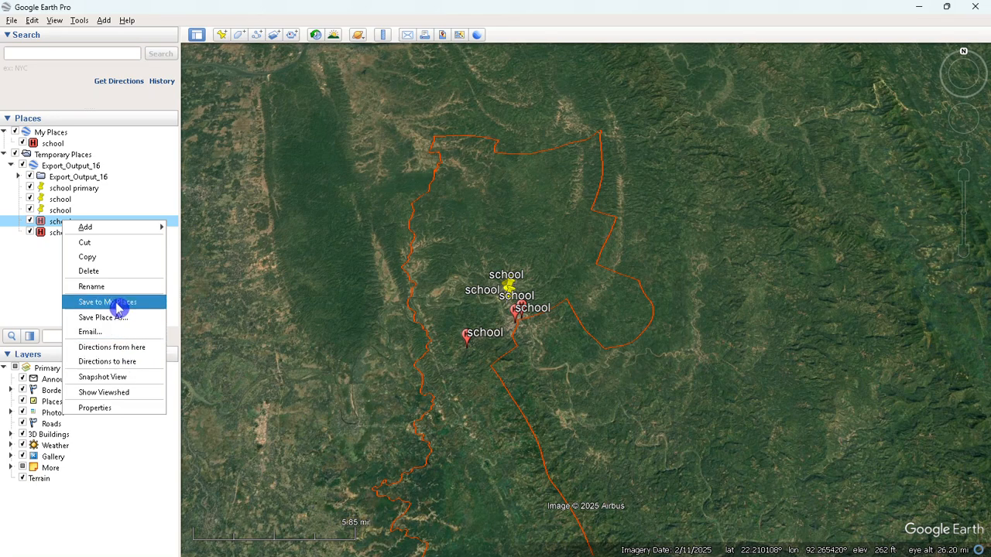
right_click(68, 155)
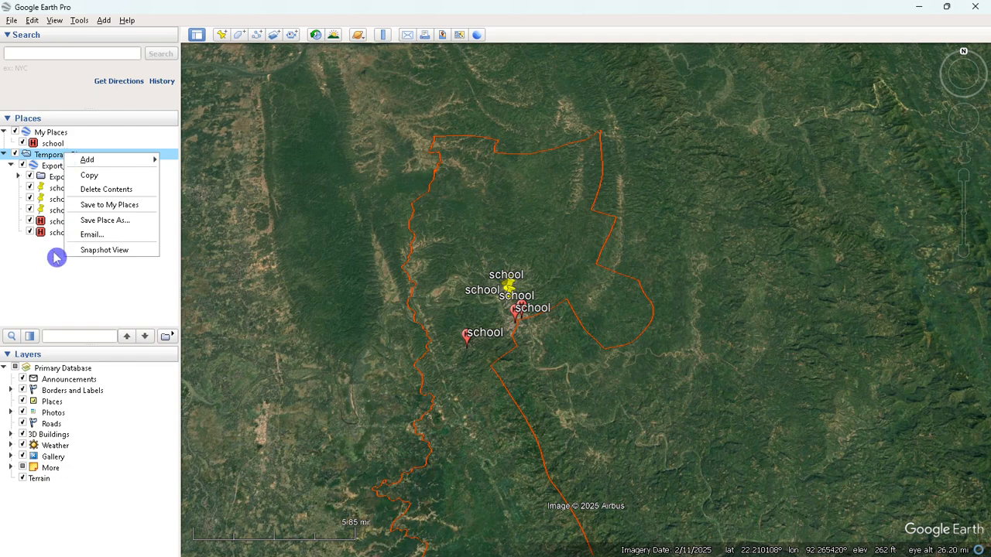
left_click(56, 257)
left_click(60, 172)
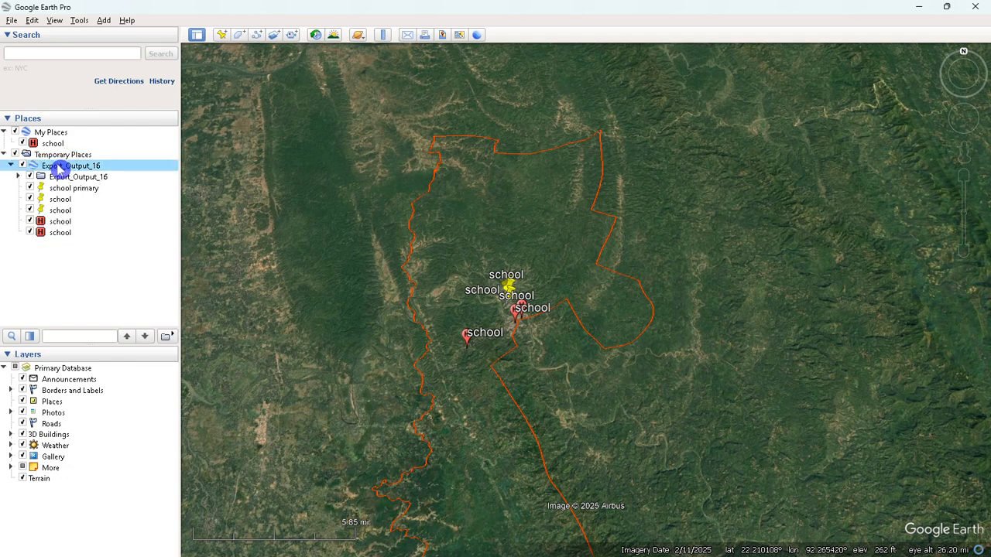
right_click(58, 165)
left_click(14, 259)
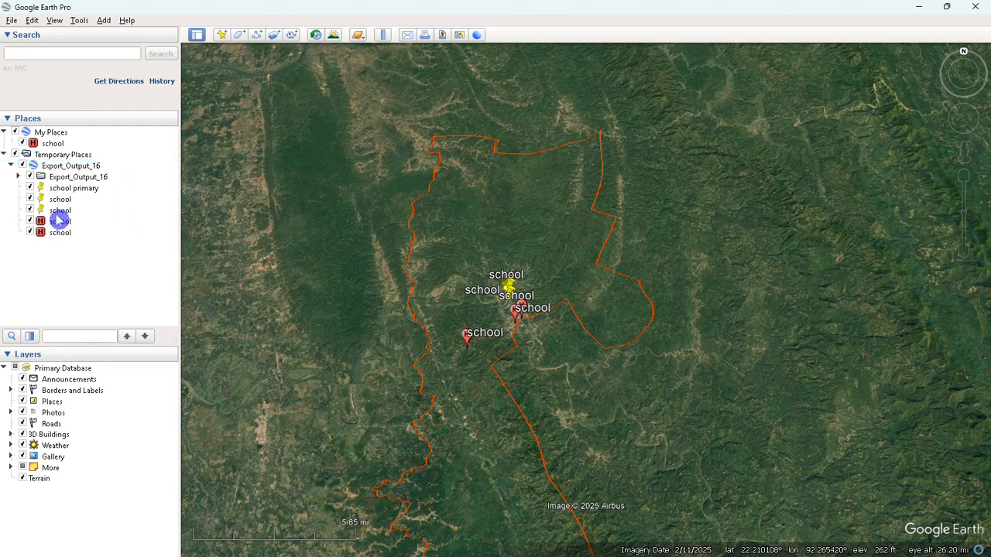
left_click(71, 178)
right_click(71, 178)
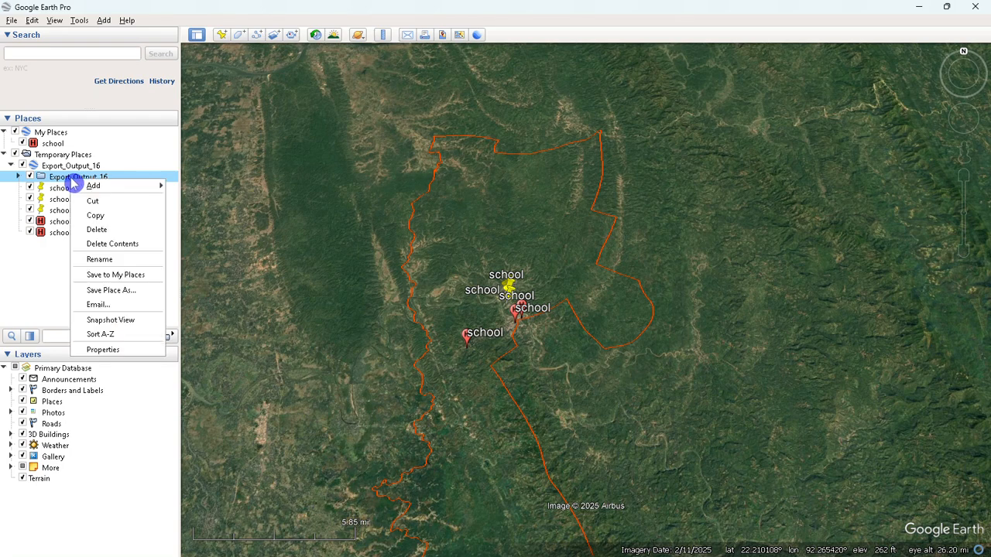
left_click(113, 292)
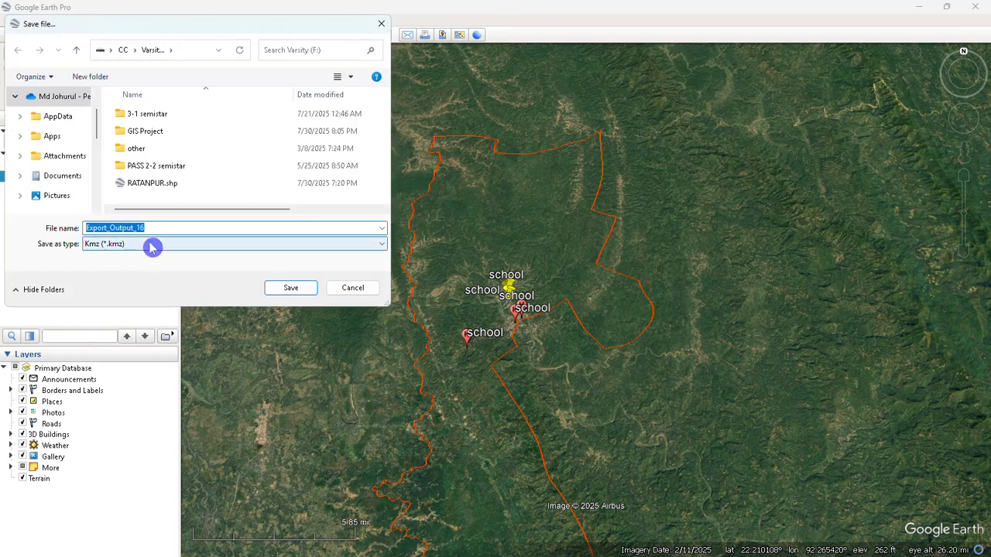
left_click(379, 23)
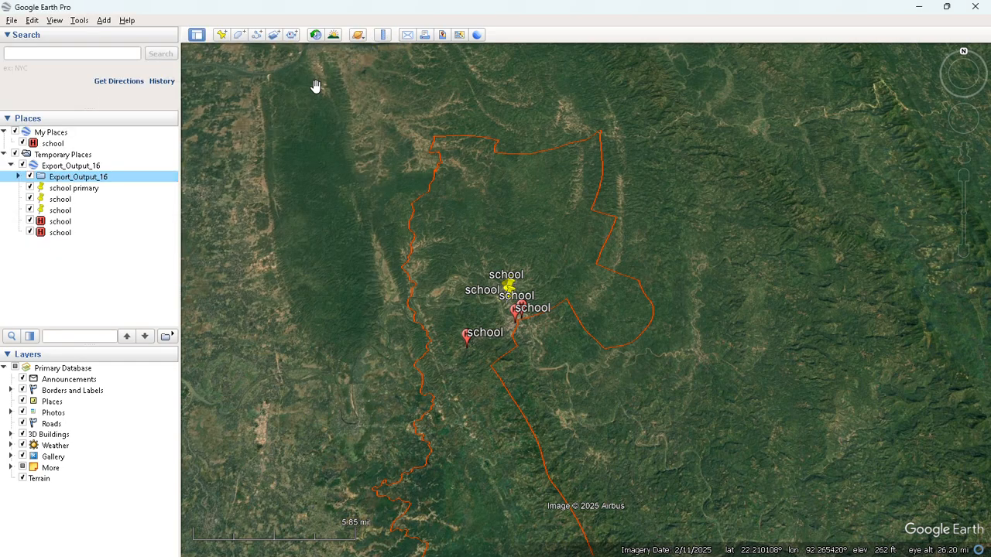
Save the Export_Output_16 subfolder from Temporary Places to My Places.
left_click(83, 263)
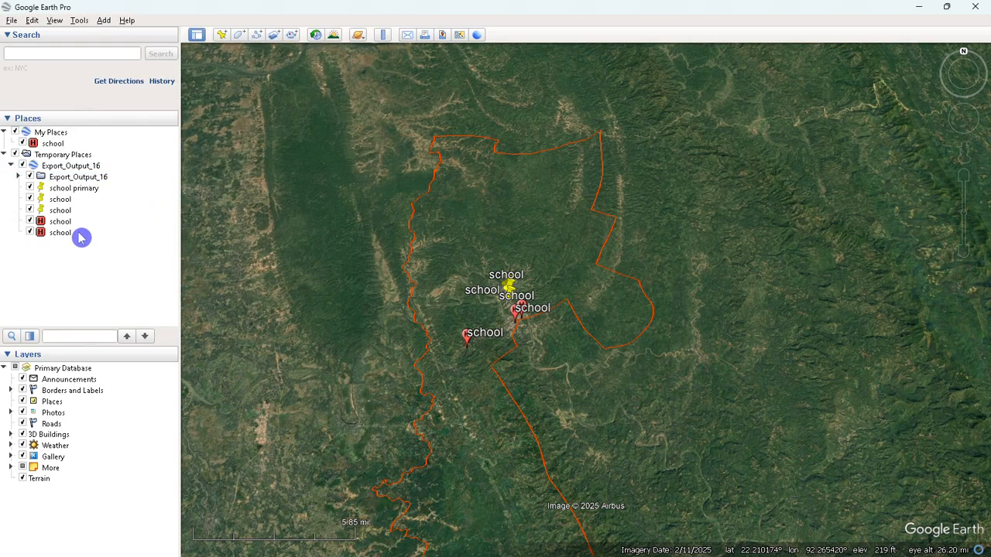
right_click(92, 178)
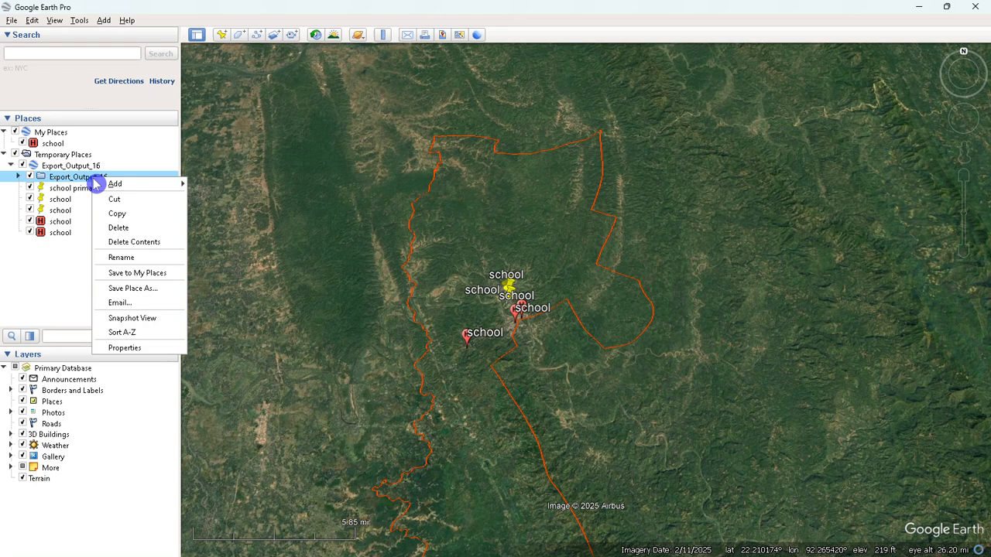
left_click(142, 276)
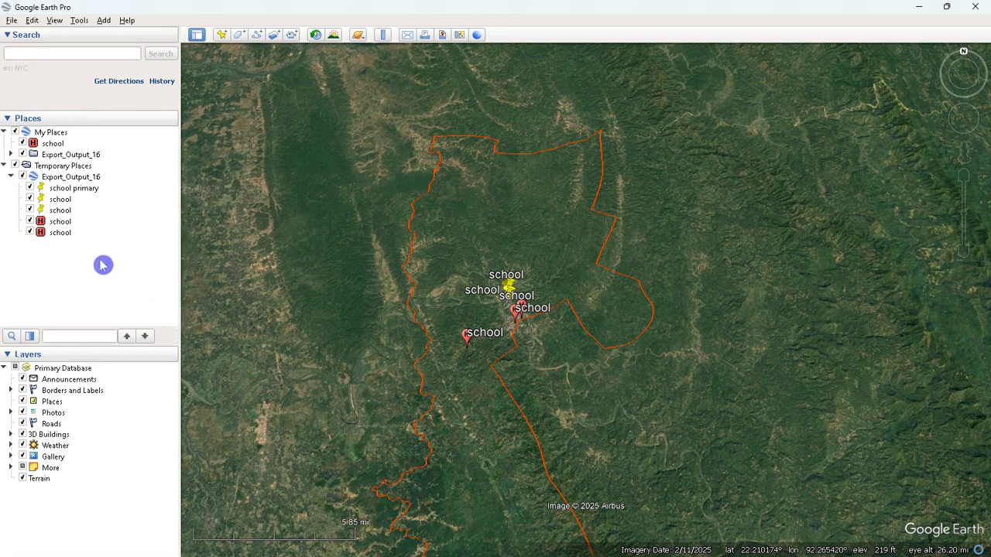
Start saving the Temporary Places folder to a file and choose Lab2 on the Artifitial (E:) drive as its location.
right_click(61, 168)
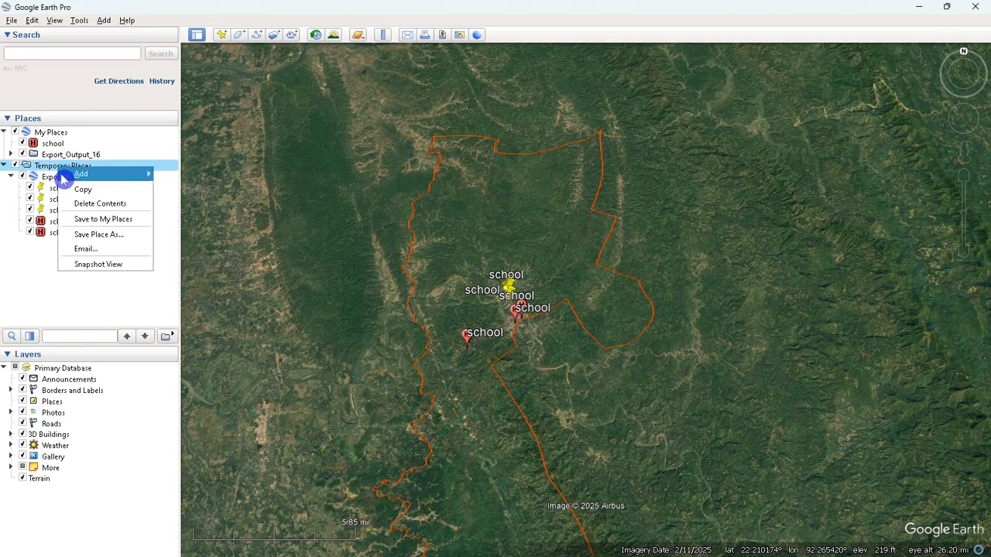
left_click(106, 234)
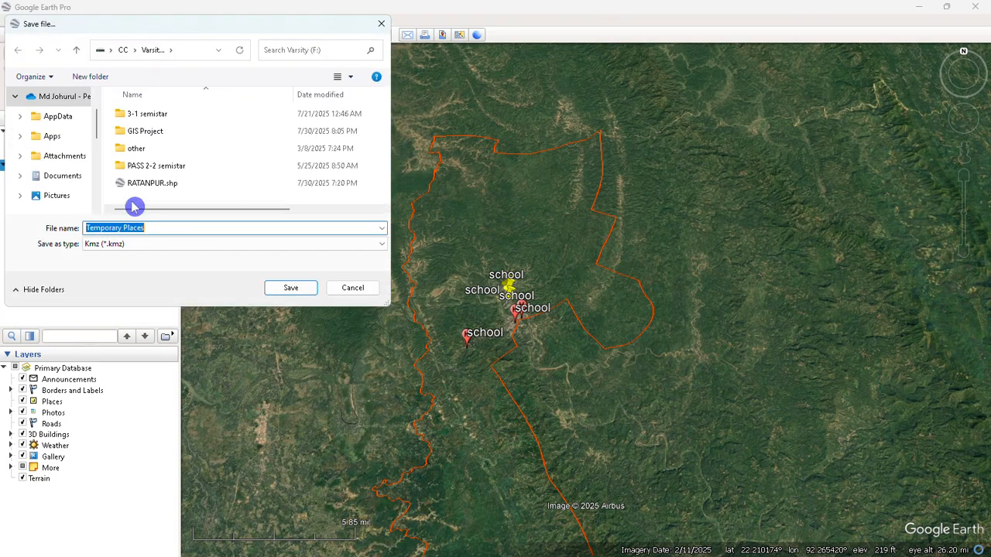
scroll(44, 183, "down", 5)
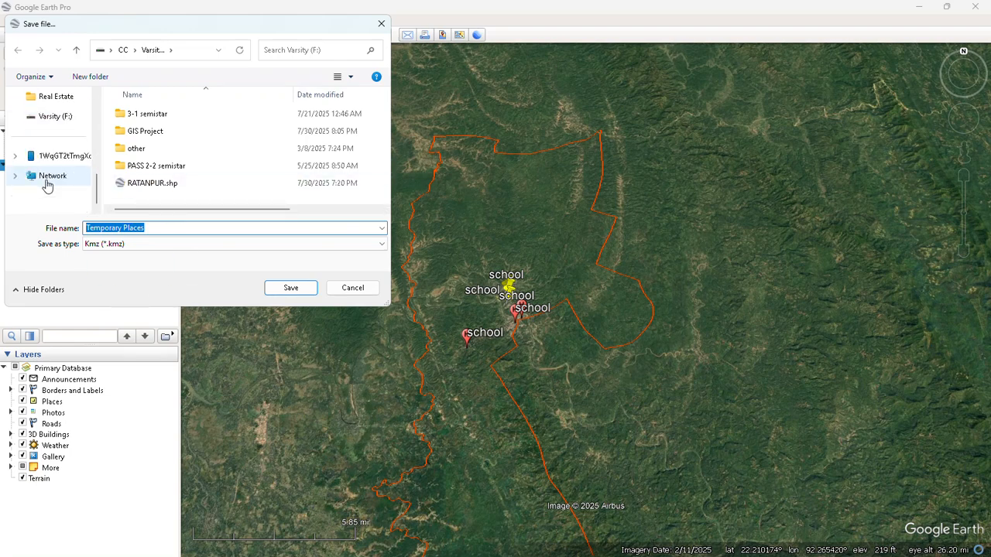
scroll(49, 155, "up", 4)
scroll(50, 145, "down", 3)
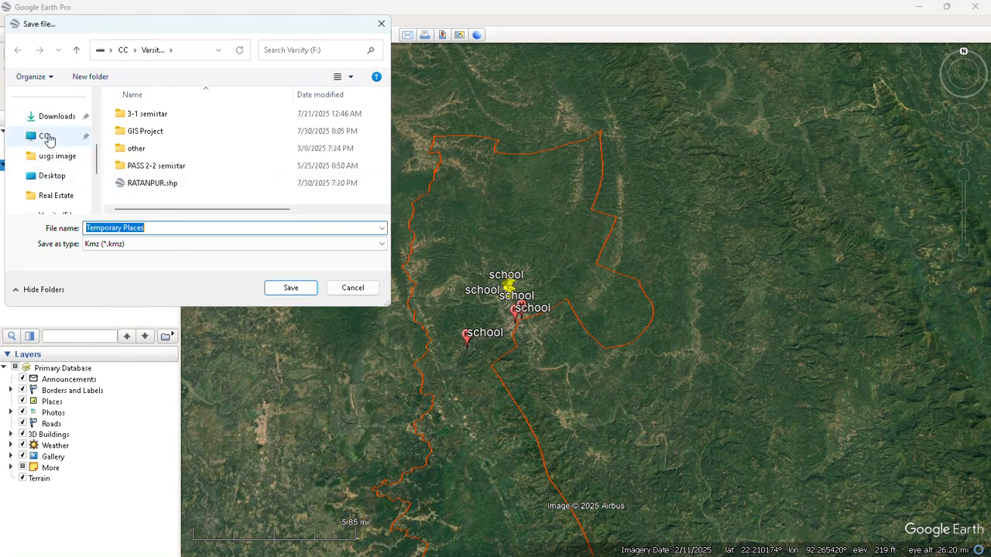
left_click(45, 137)
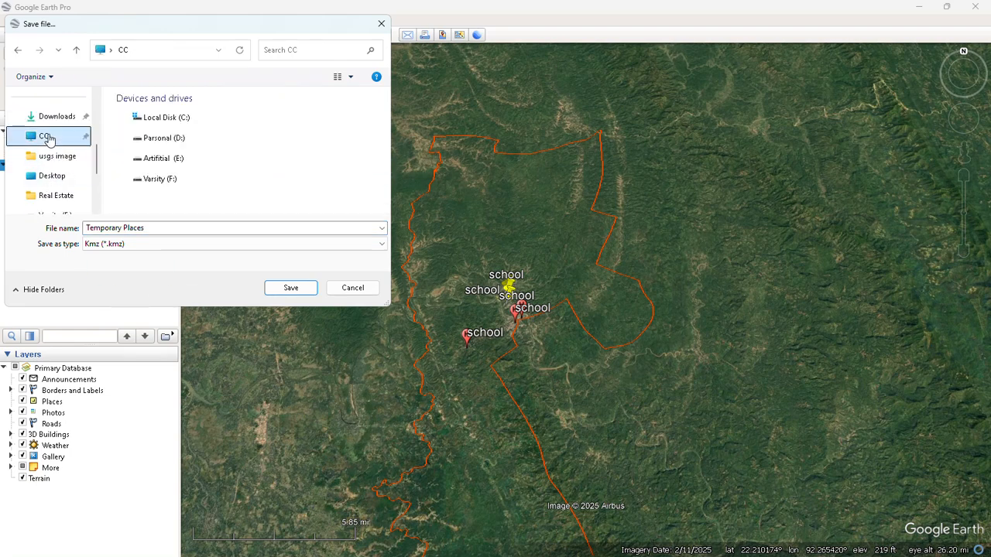
double_click(165, 159)
scroll(205, 167, "down", 1)
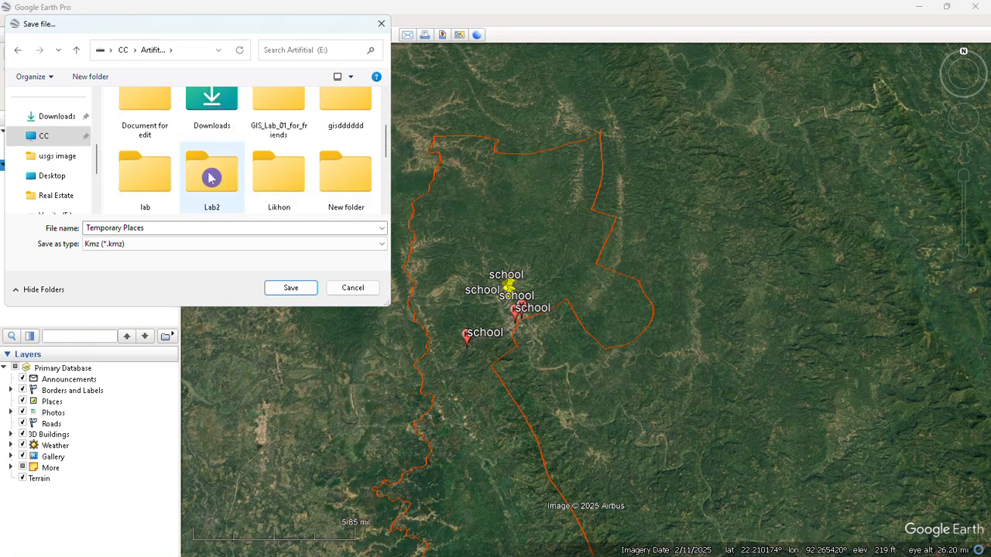
scroll(217, 180, "down", 3)
scroll(209, 155, "up", 10)
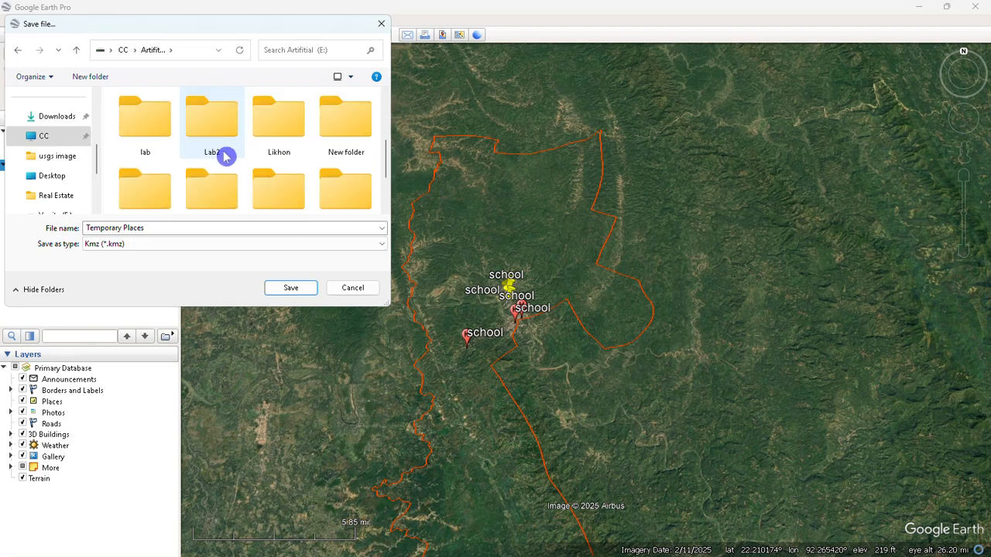
scroll(325, 155, "down", 1)
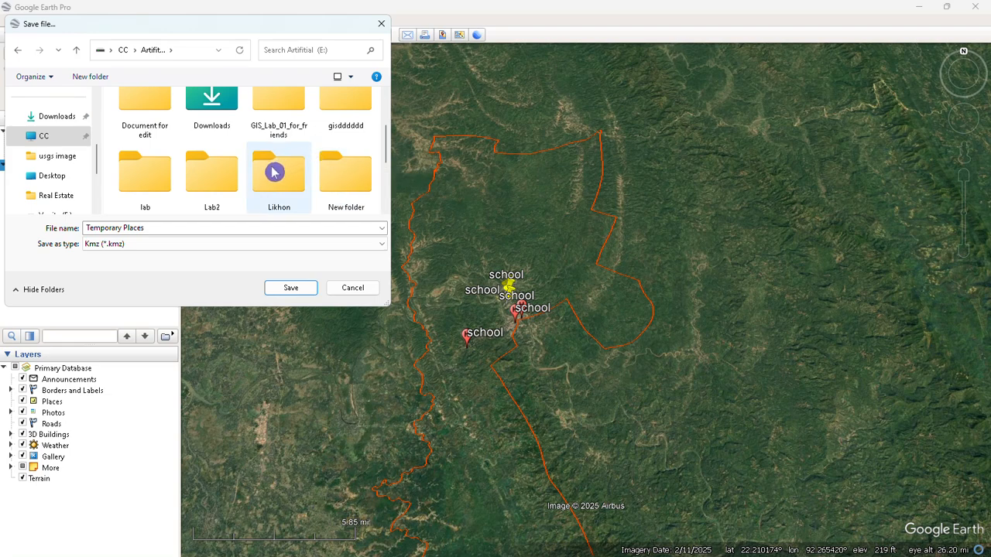
double_click(210, 177)
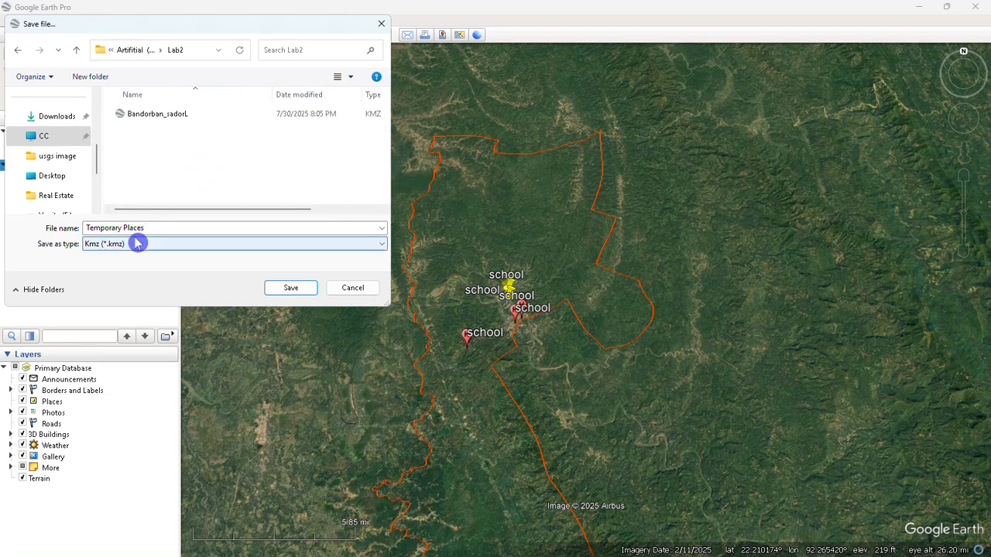
Save the Temporary Places file under the name "kmz" in Kml (*.kml) format.
left_click_drag(193, 227, 107, 246)
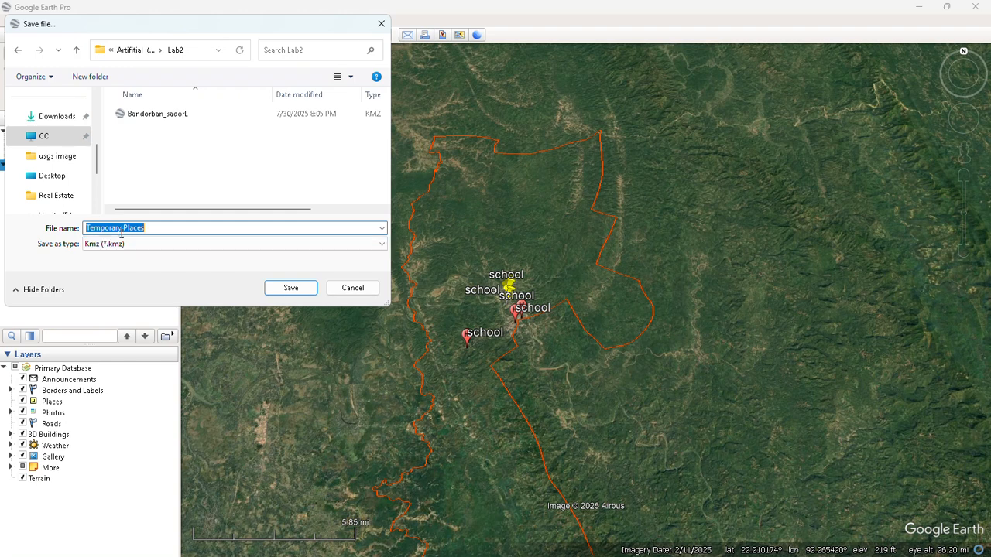
type("kmz")
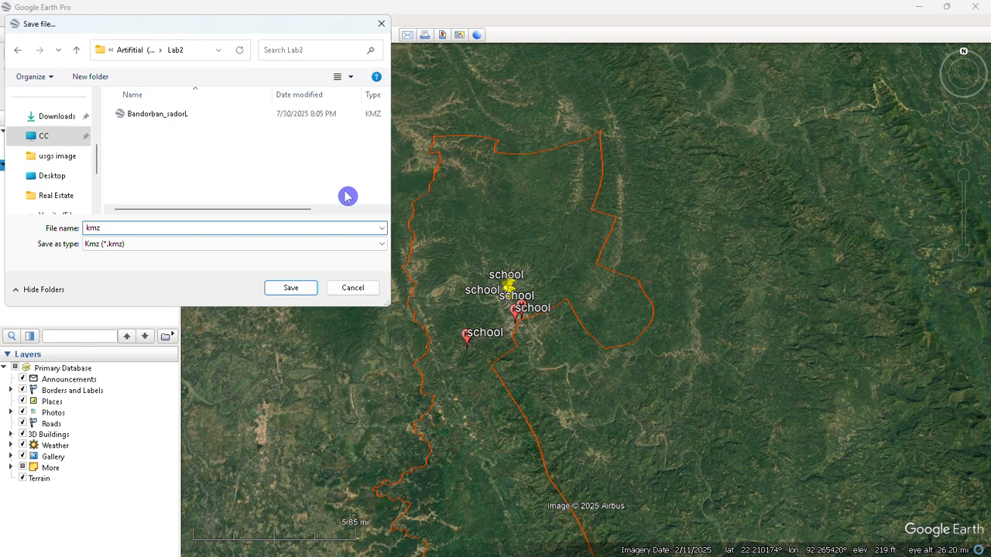
left_click(320, 245)
left_click(298, 263)
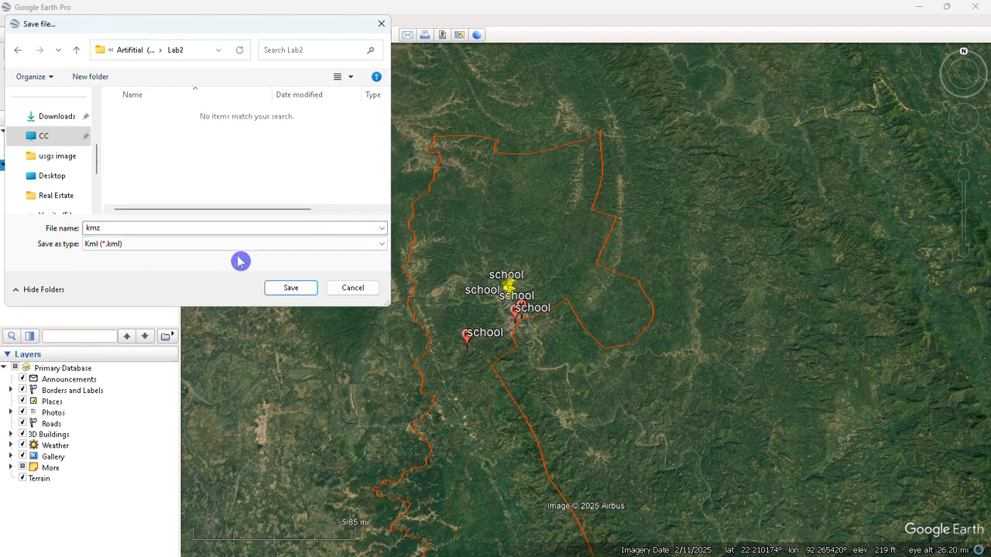
left_click(298, 291)
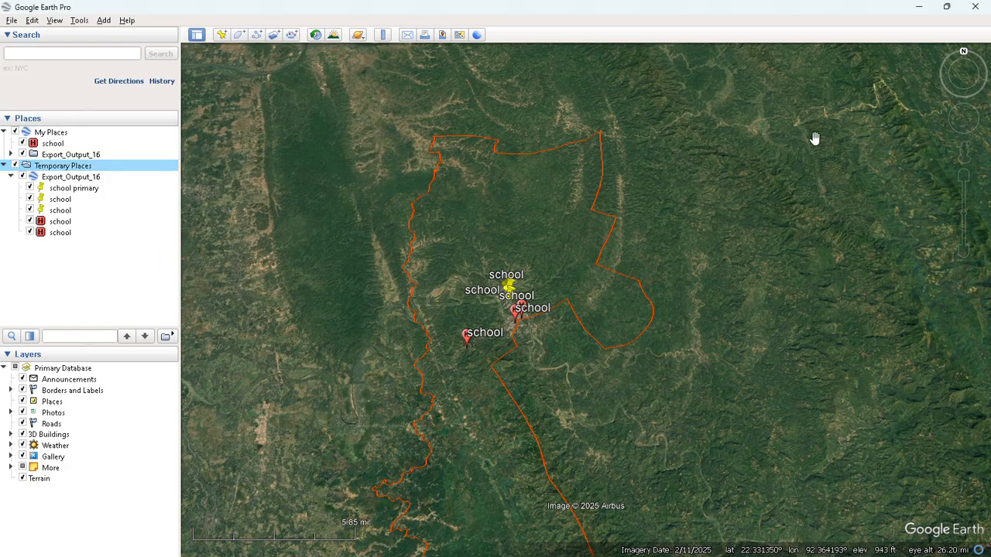
Switch to File Explorer and open the Lab2 folder on the Artifitial (E:) drive.
left_click(920, 8)
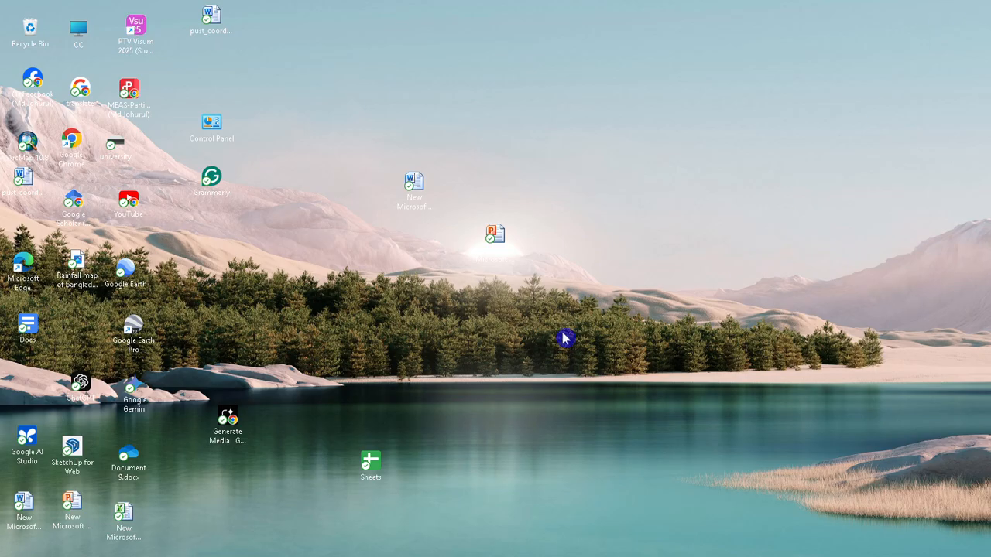
double_click(81, 31)
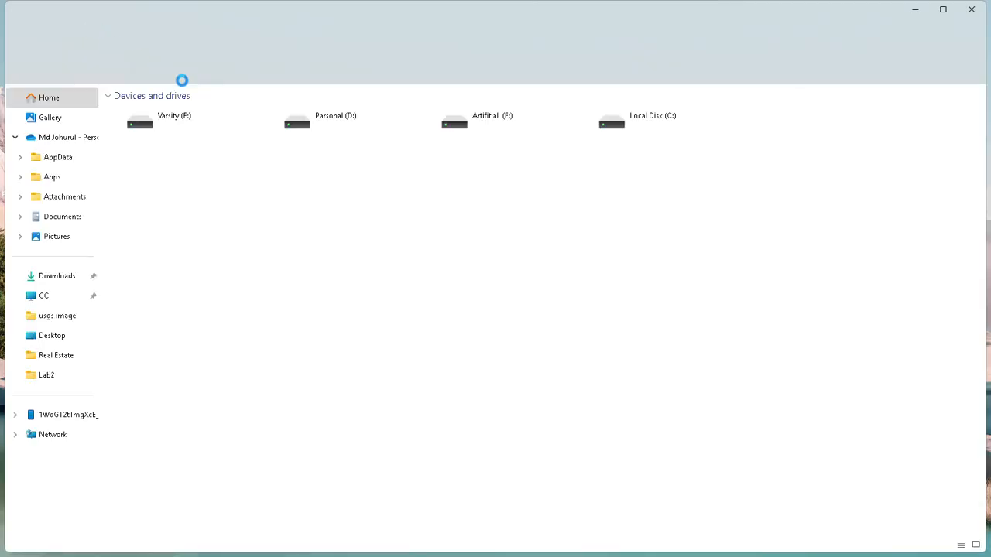
double_click(531, 123)
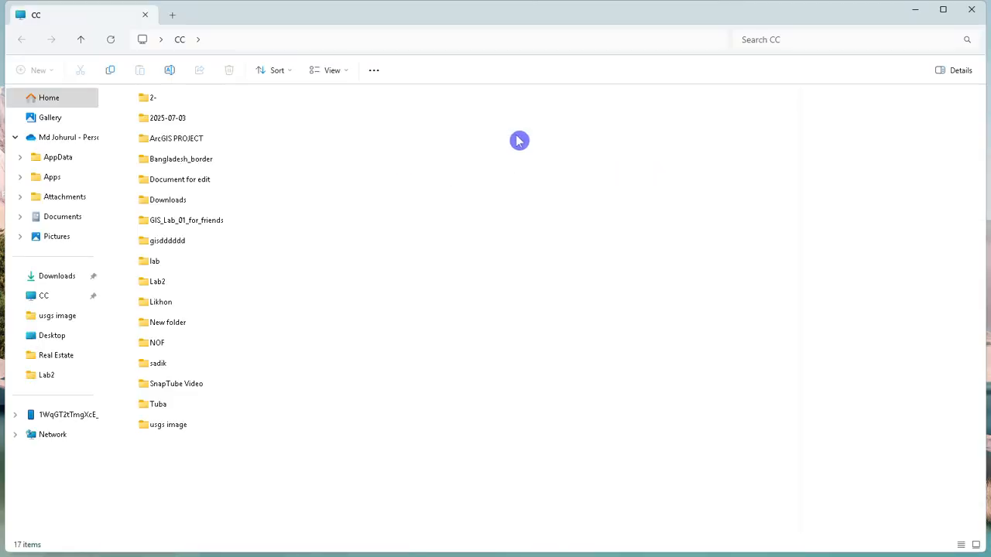
double_click(175, 285)
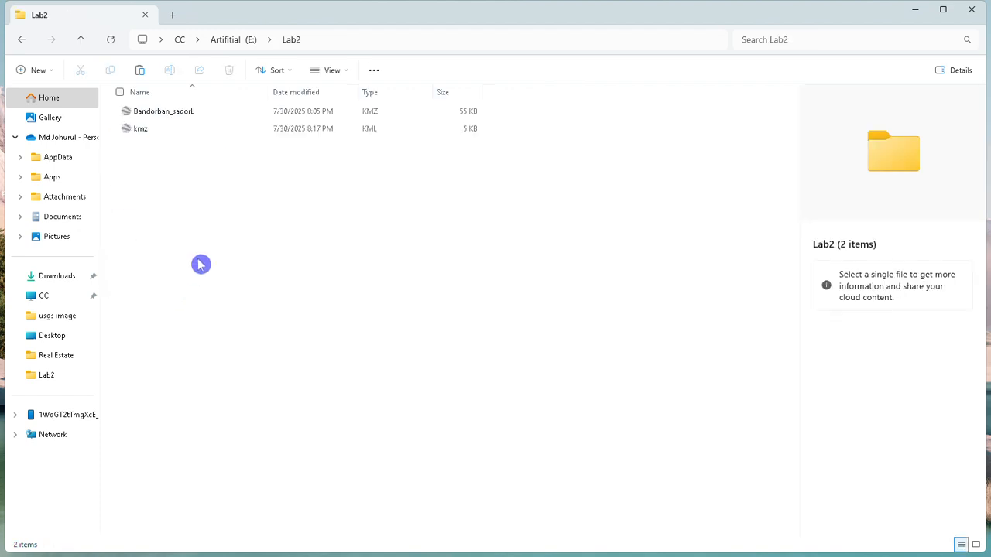
Rename the kmz KML file in the Lab2 folder as "bandorban kmz".
left_click(151, 130)
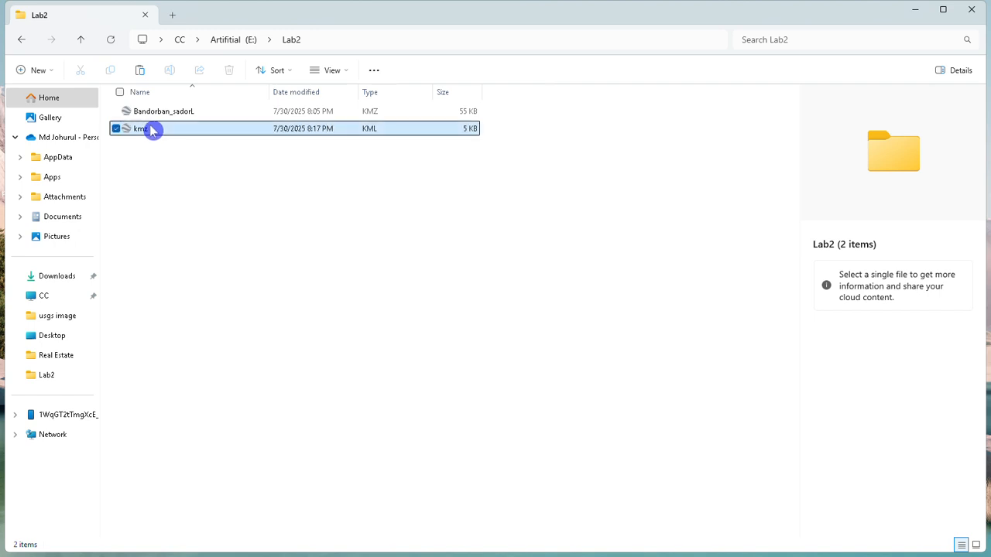
left_click(171, 76)
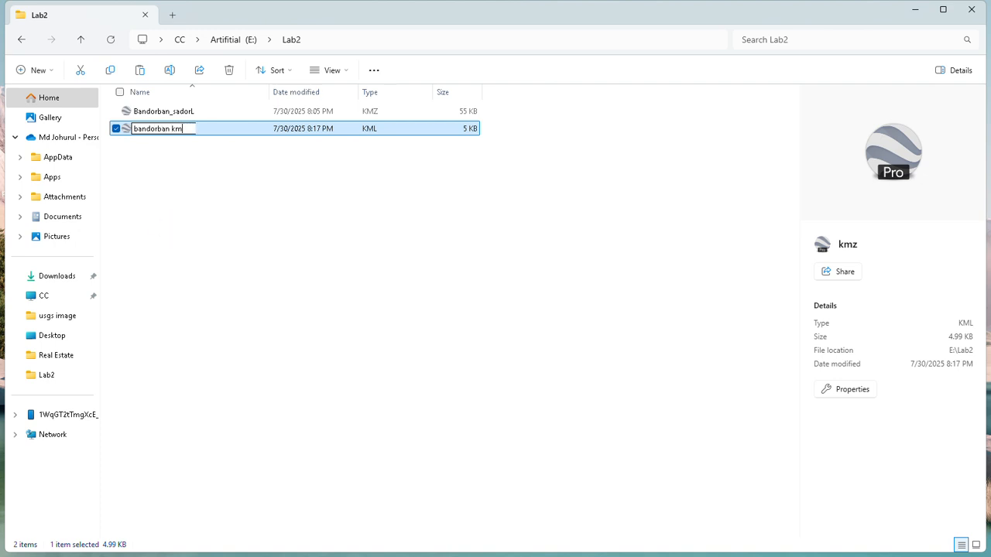
key("Return")
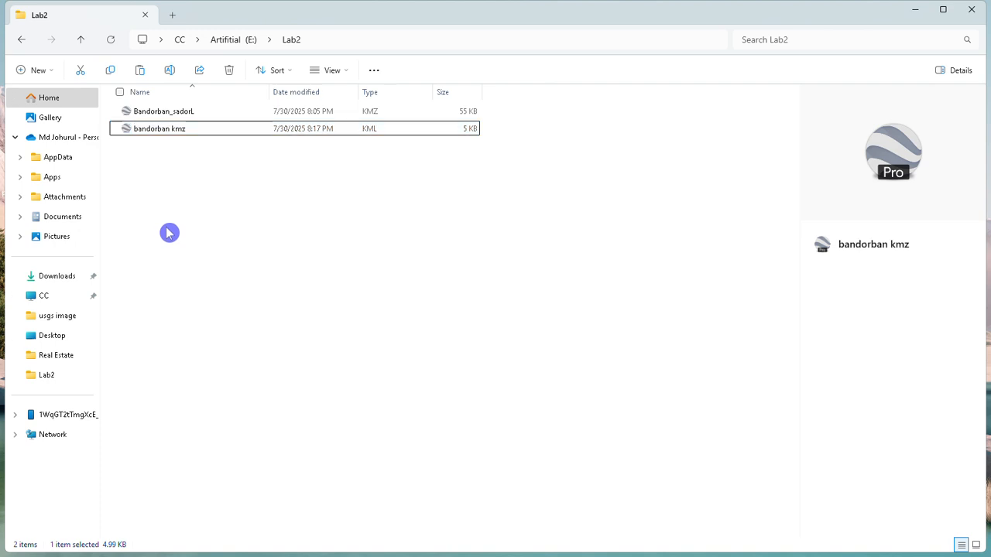
left_click(193, 141)
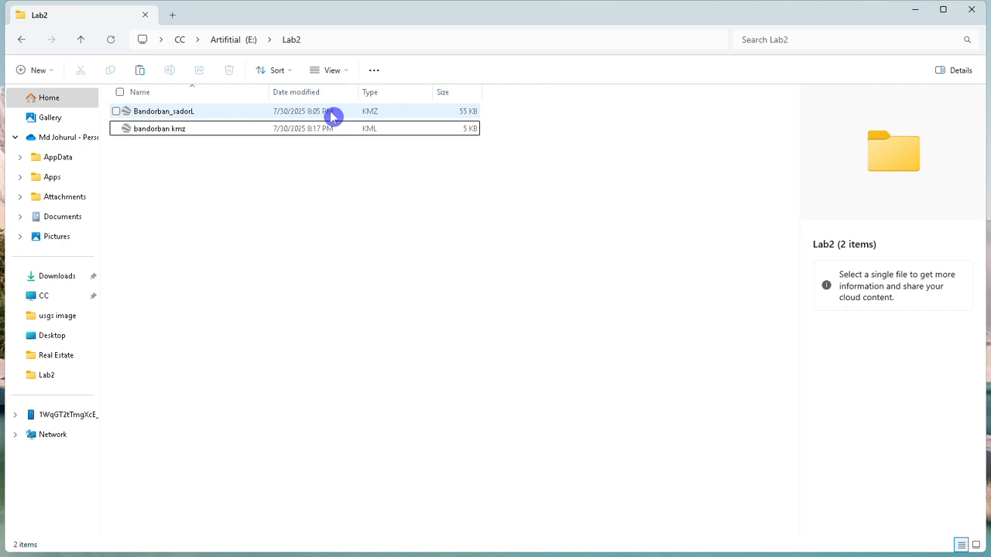
Switch to ArcMap and dismiss the Layer To KML dialog.
left_click(916, 10)
mouse_move(621, 543)
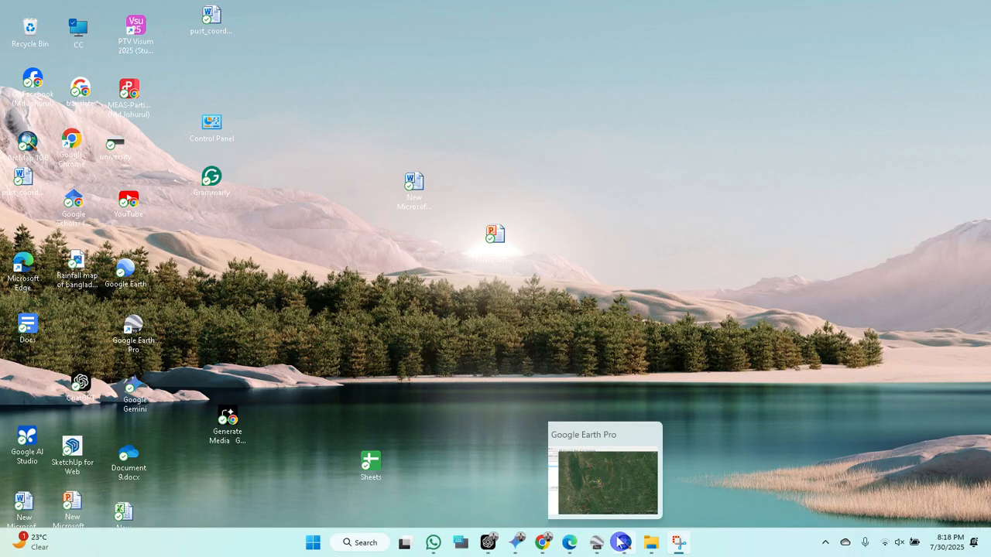
left_click(627, 547)
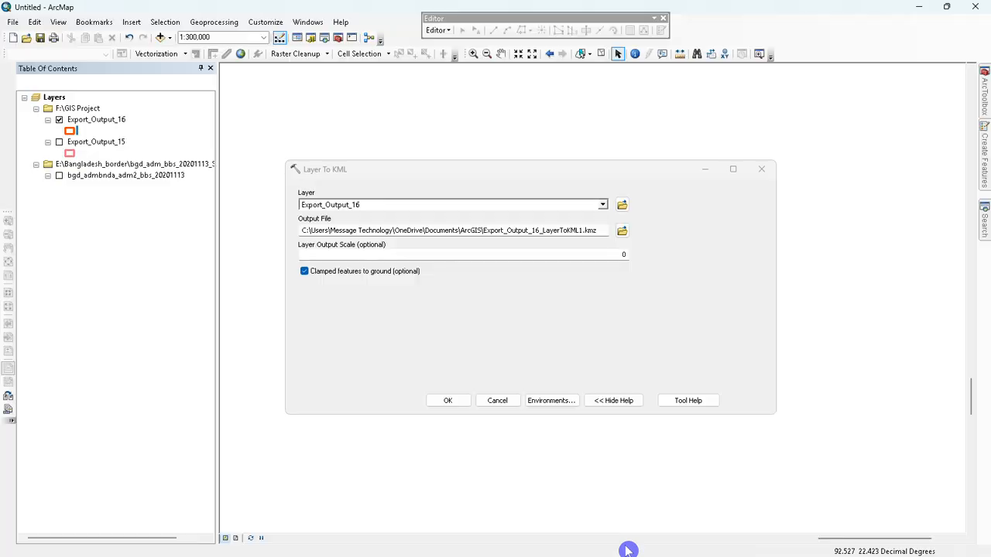
left_click(732, 167)
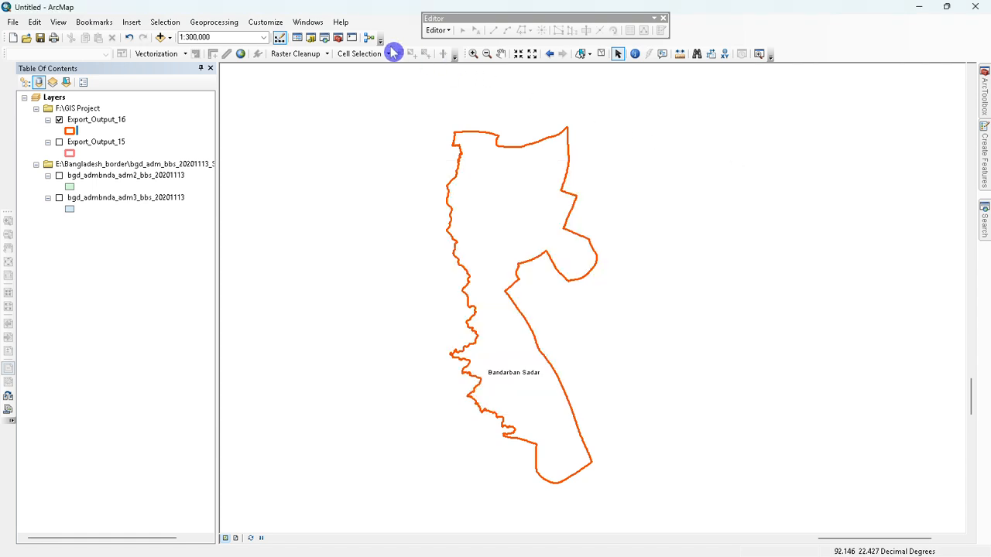
Open the KML To Layer tool from the From KML toolset of ArcToolbox's Conversion Tools.
left_click(339, 38)
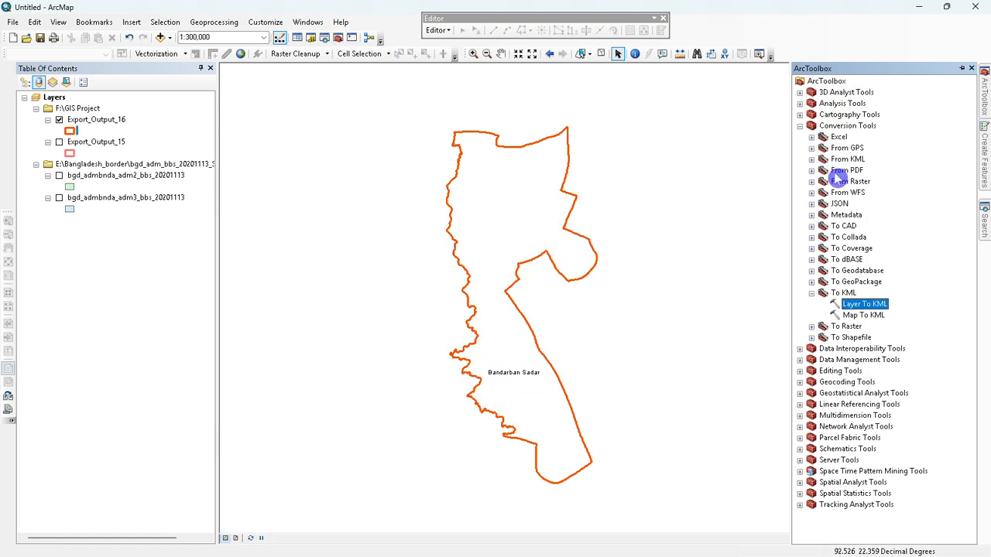
left_click(811, 293)
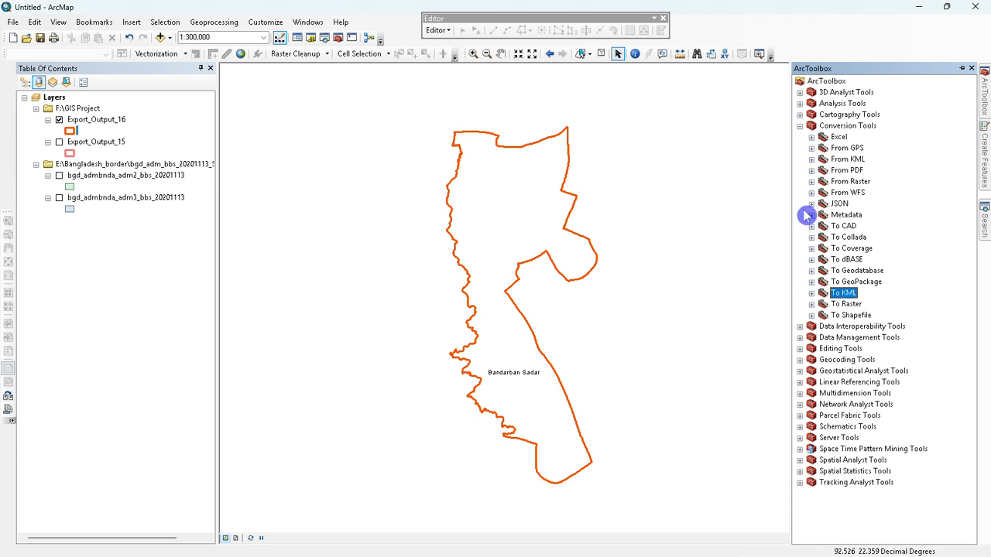
left_click(800, 125)
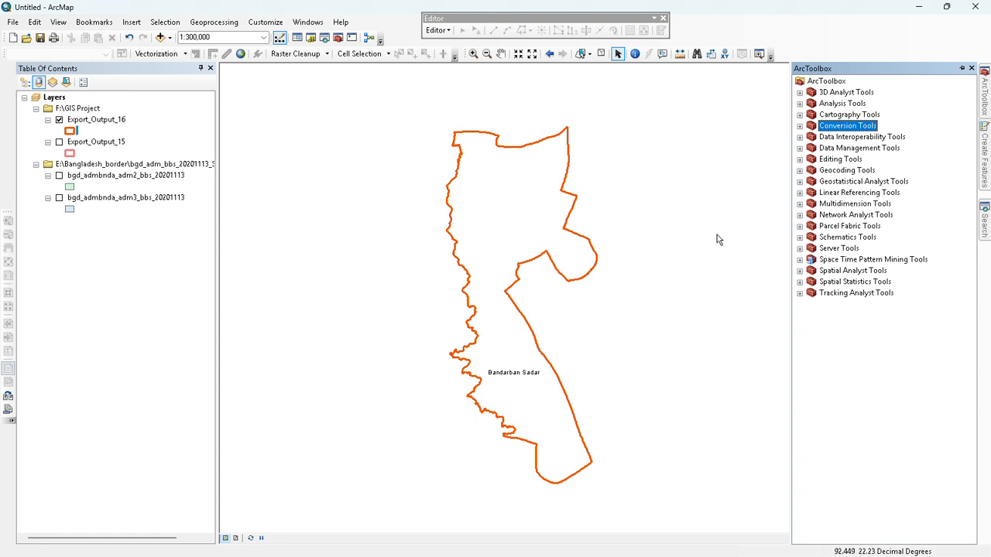
left_click(801, 127)
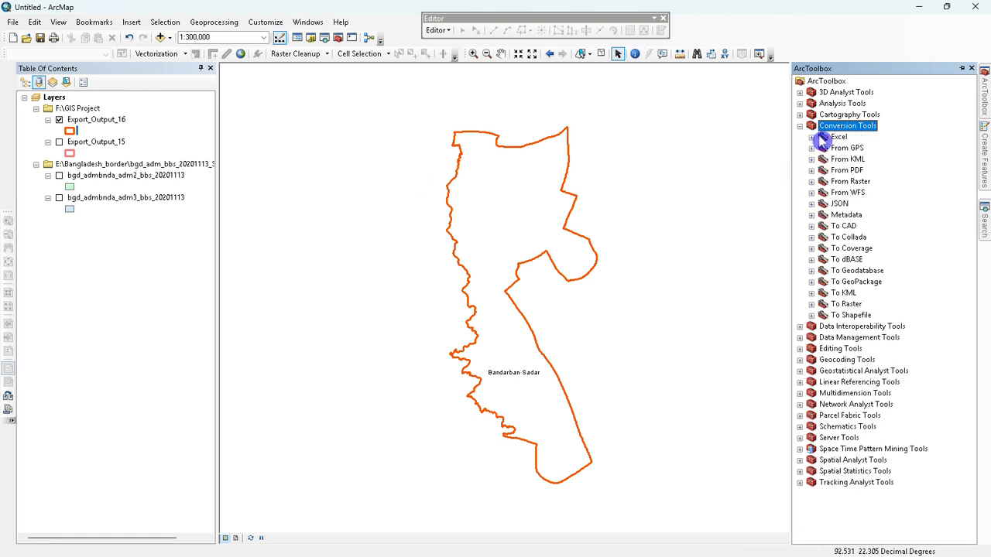
left_click(812, 159)
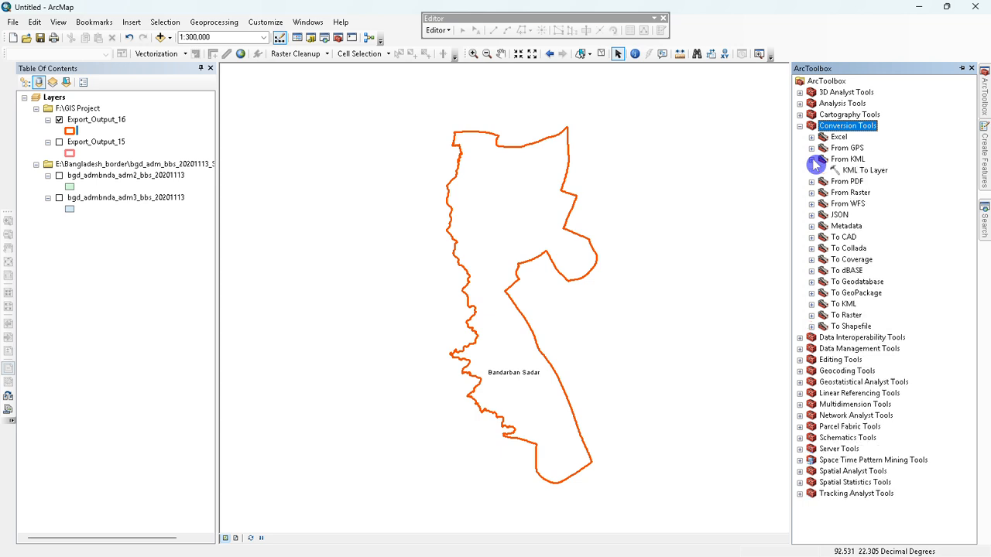
double_click(863, 170)
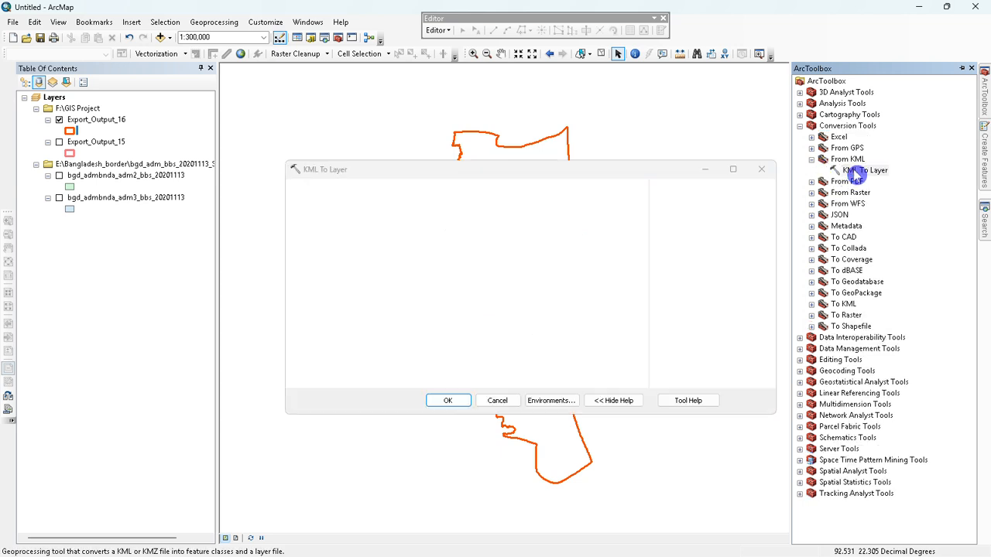
Convert the bandorban kmz KML file from the Lab2 folder on the Artifitial (E:) drive to a layer using KML To Layer.
left_click(622, 204)
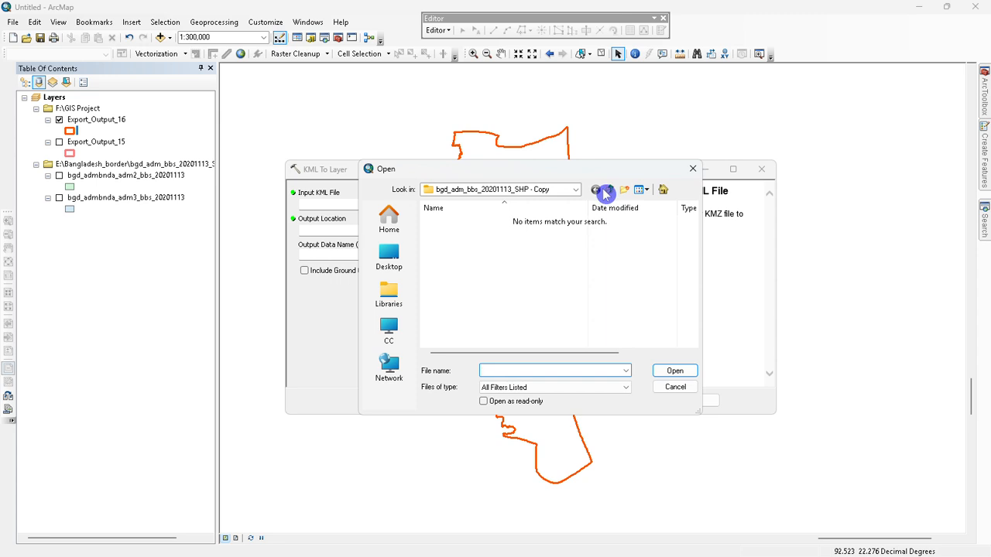
left_click(611, 191)
left_click(612, 191)
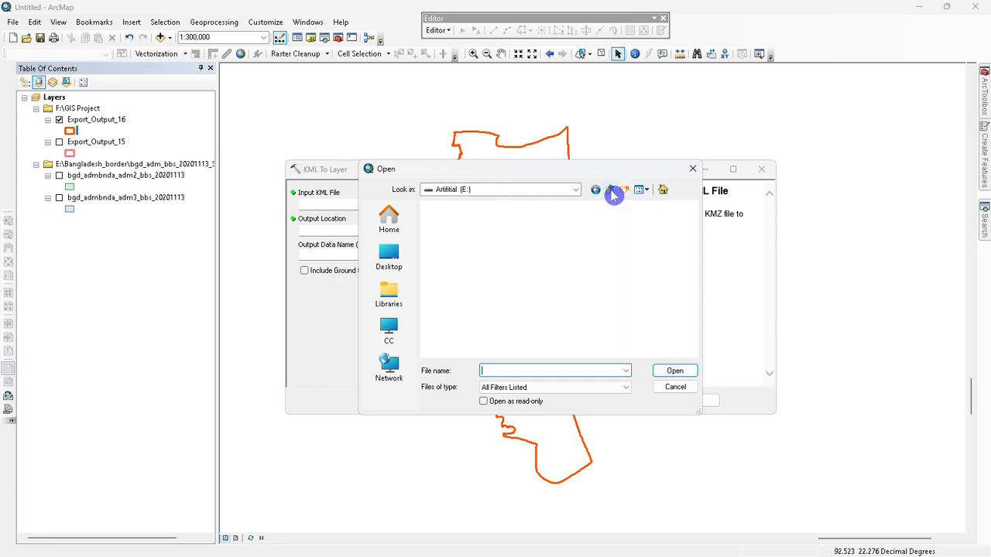
scroll(511, 275, "down", 10)
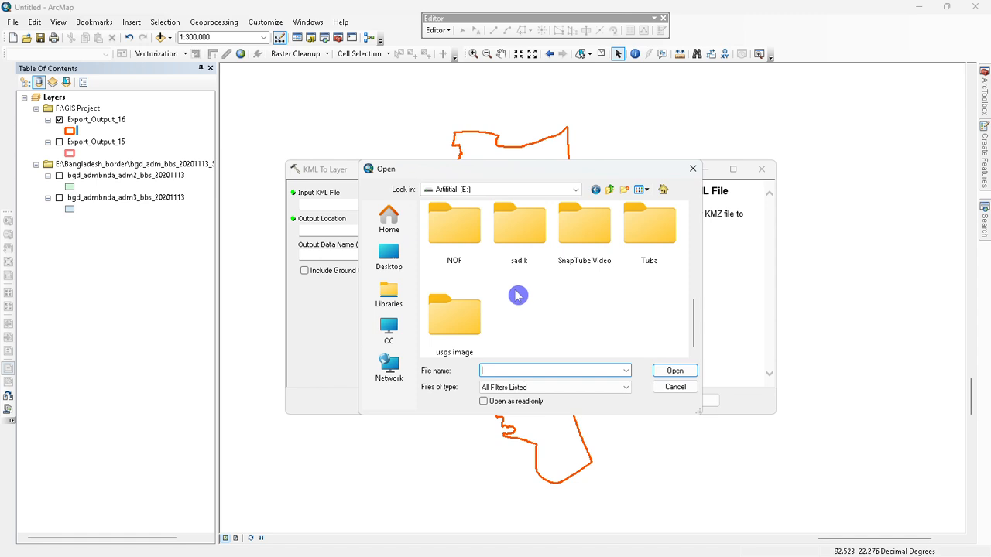
scroll(540, 293, "up", 2)
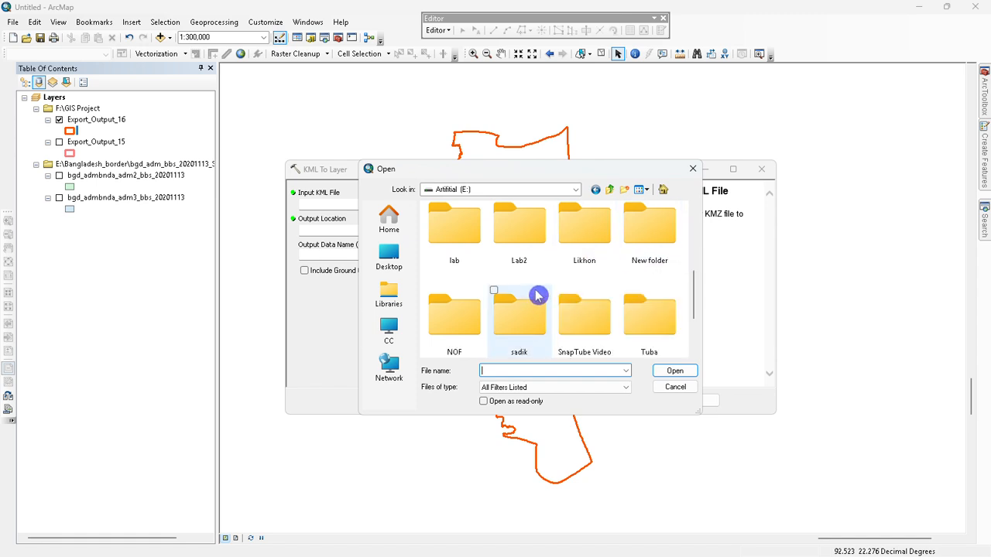
double_click(539, 251)
left_click(492, 236)
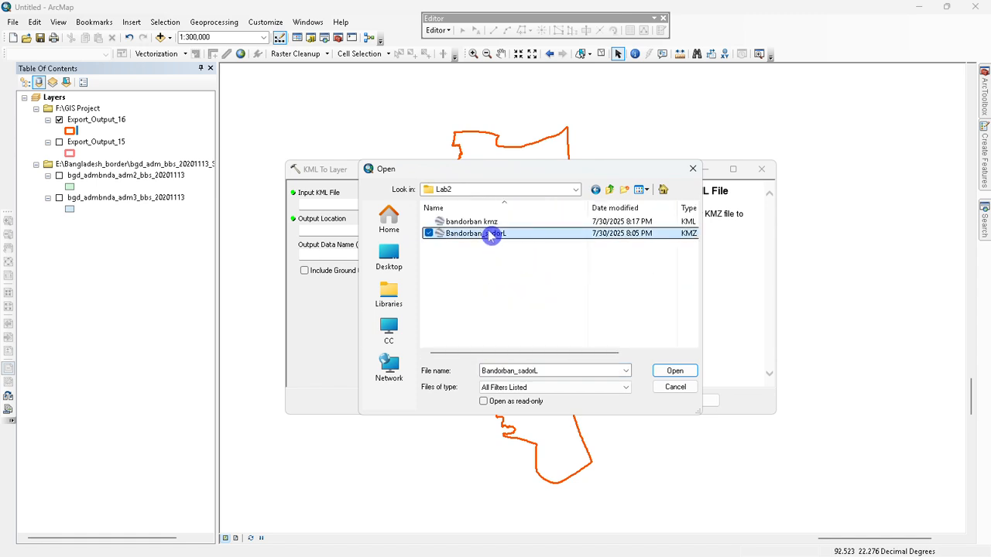
left_click(672, 373)
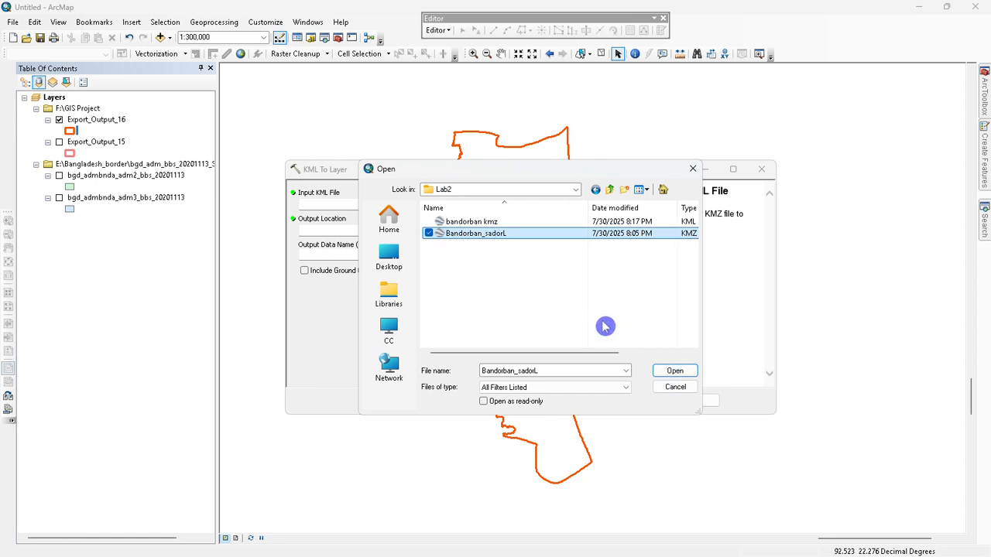
left_click(524, 222)
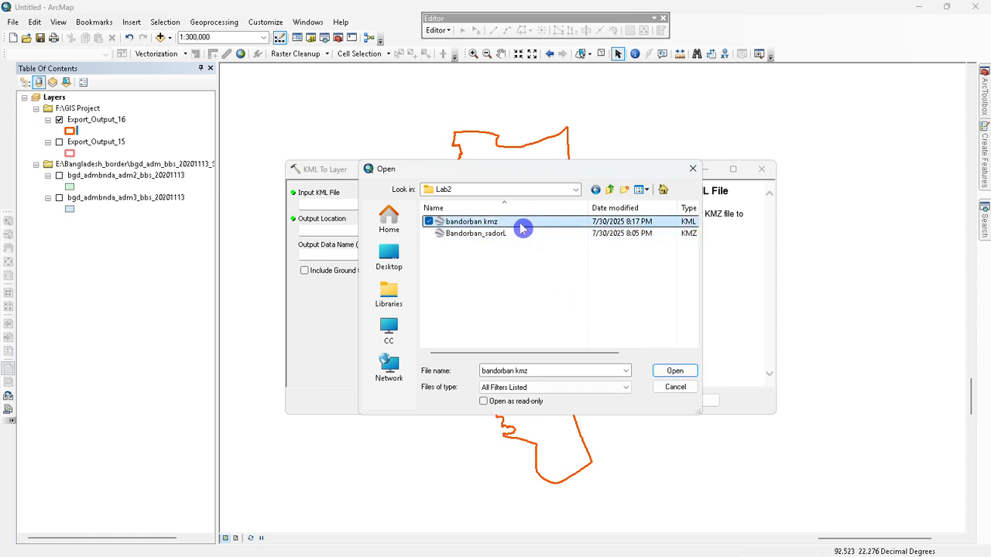
left_click(676, 372)
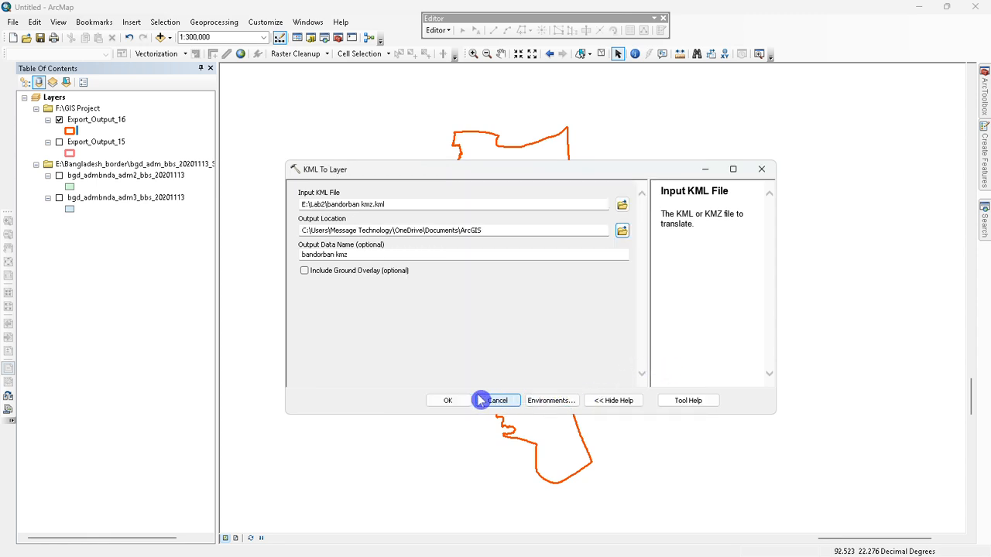
left_click(449, 401)
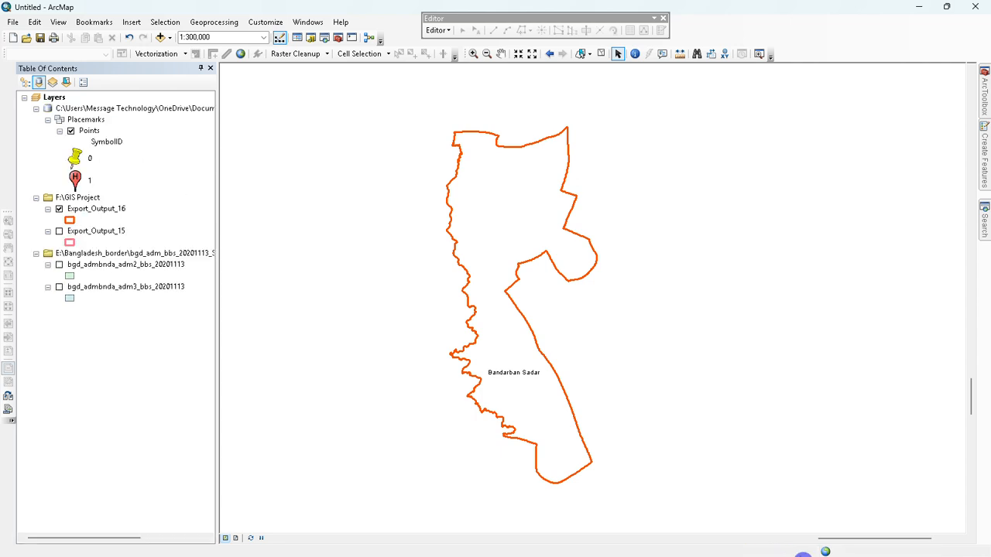
Change the symbols of both Points classes, SymbolID 0 and 1, to the green Circle 2 marker.
scroll(528, 284, "up", 1)
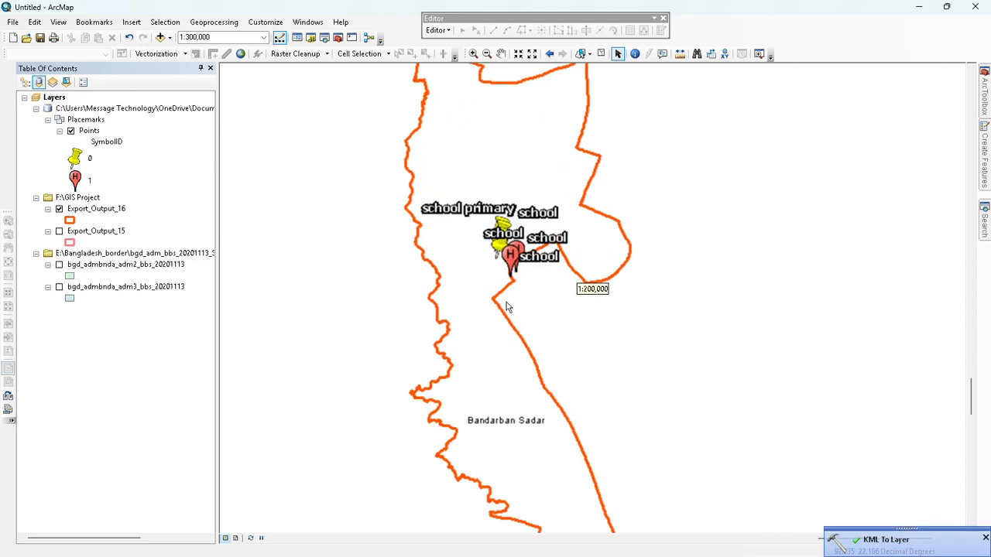
scroll(511, 255, "up", 1)
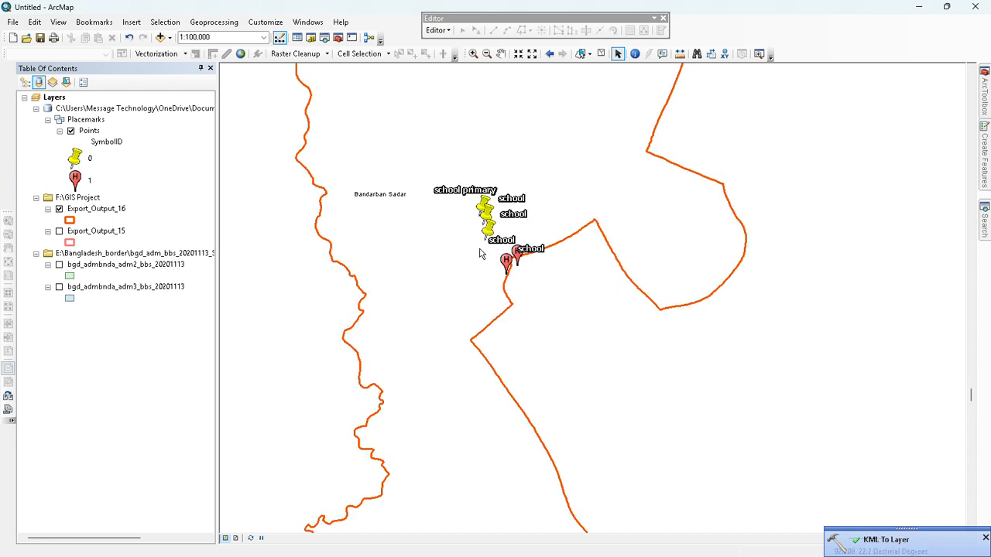
scroll(480, 260, "up", 2)
scroll(474, 270, "down", 3)
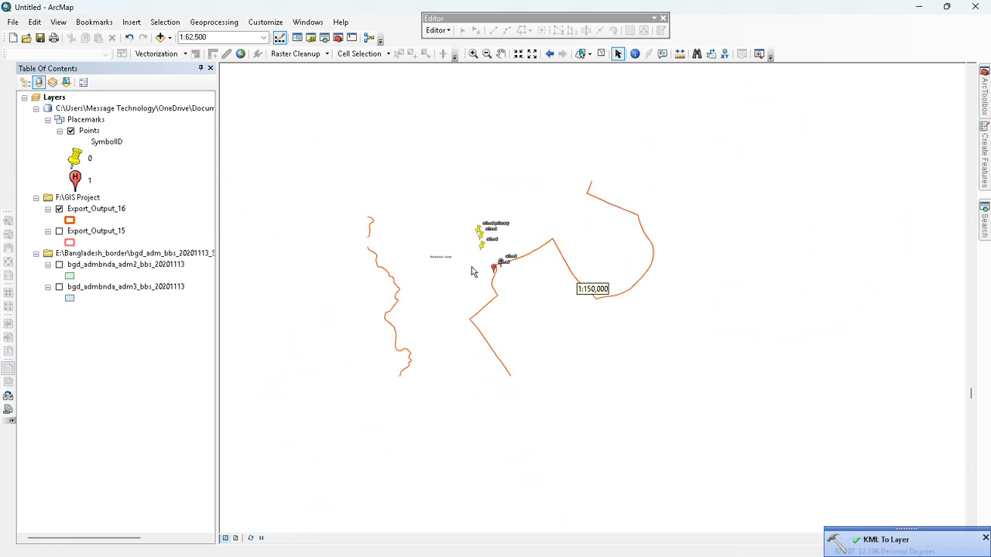
double_click(74, 158)
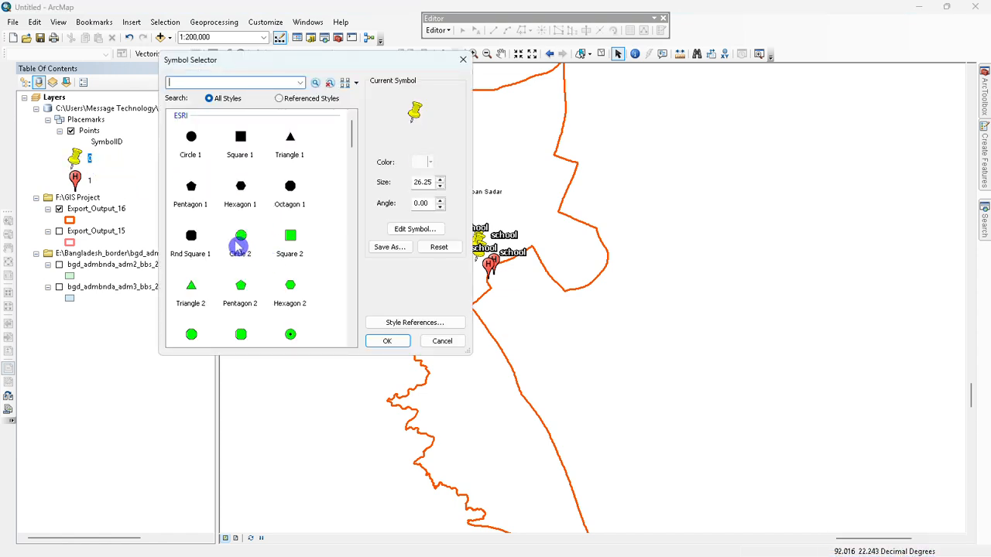
left_click(240, 247)
left_click(380, 341)
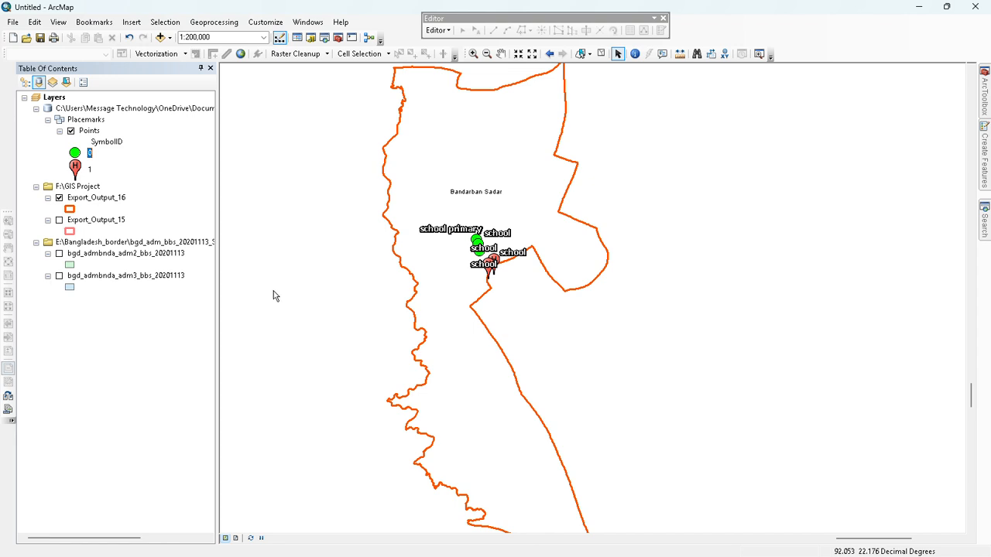
double_click(75, 167)
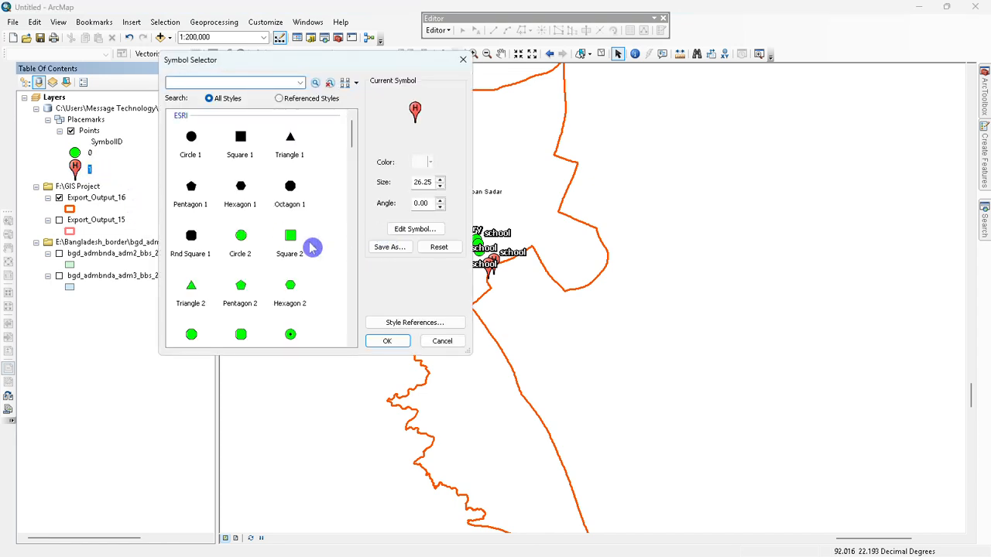
left_click(241, 239)
left_click(387, 341)
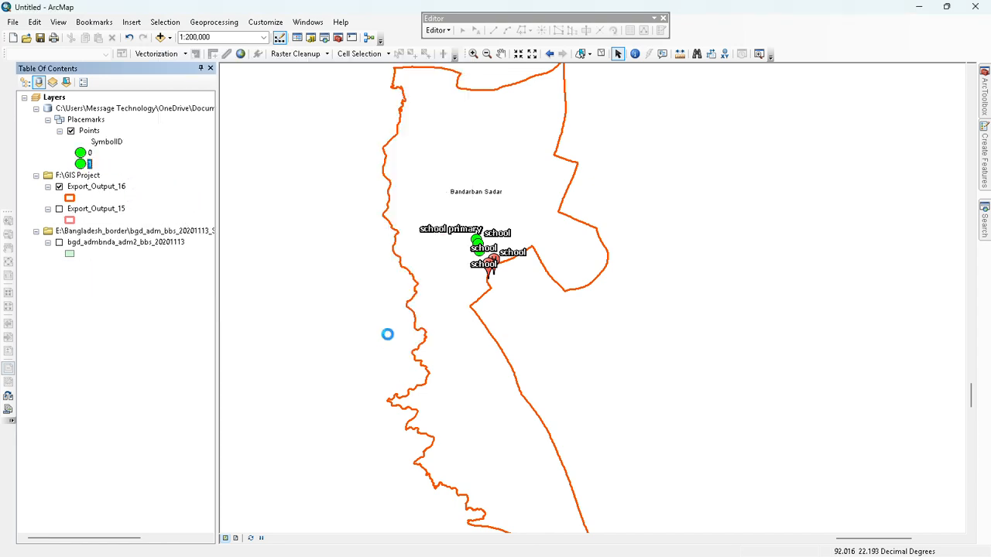
Examine the positions of the converted school points relative to the Bandarban Sadar boundary at several scales.
scroll(602, 252, "up", 1)
scroll(434, 341, "down", 2)
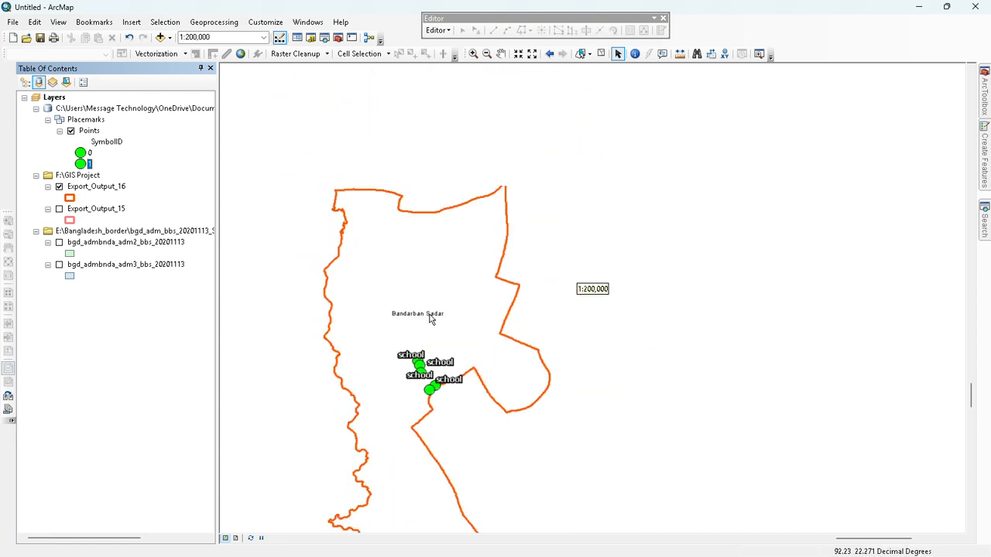
left_click(504, 55)
left_click_drag(476, 308, 551, 196)
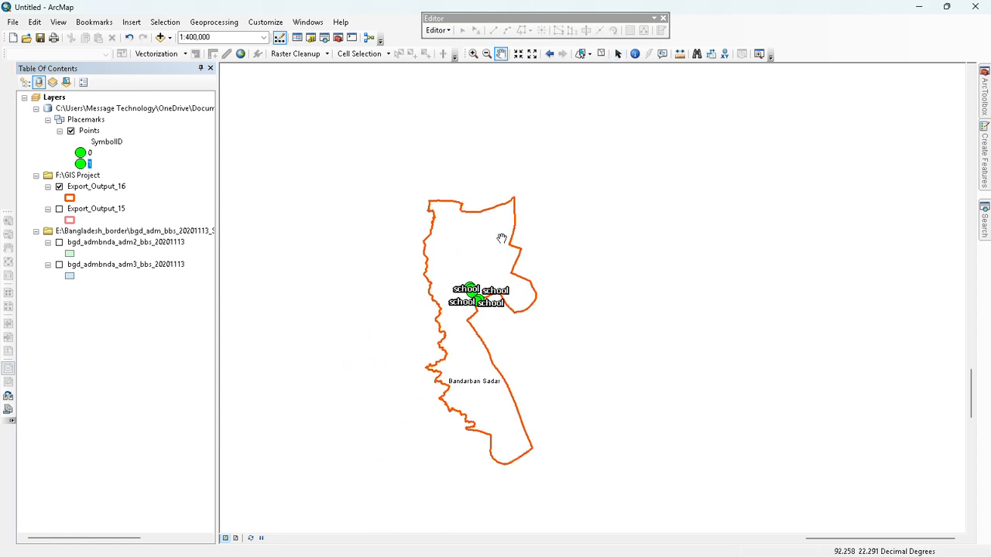
scroll(470, 283, "up", 1)
scroll(458, 350, "up", 3)
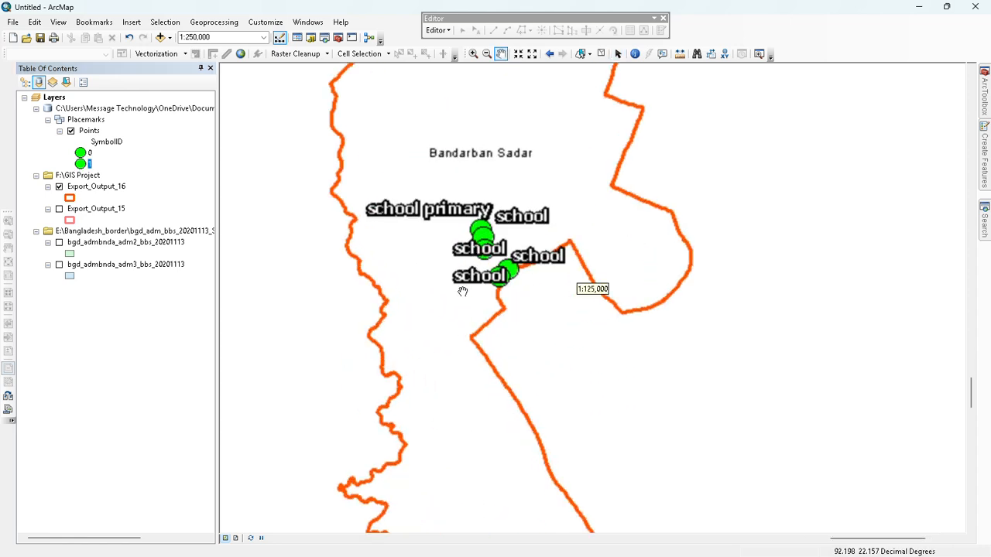
left_click_drag(446, 265, 453, 285)
scroll(455, 283, "up", 1)
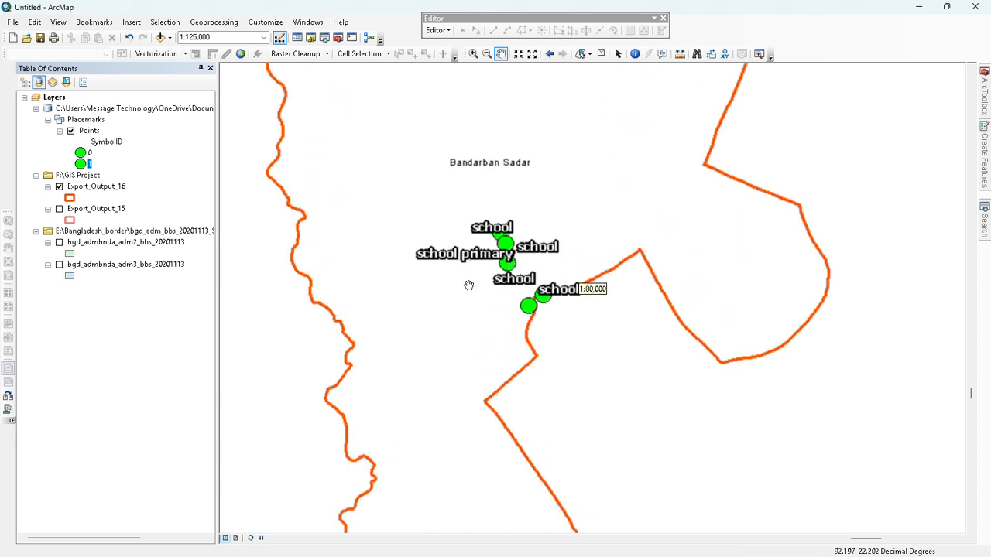
scroll(469, 286, "up", 1)
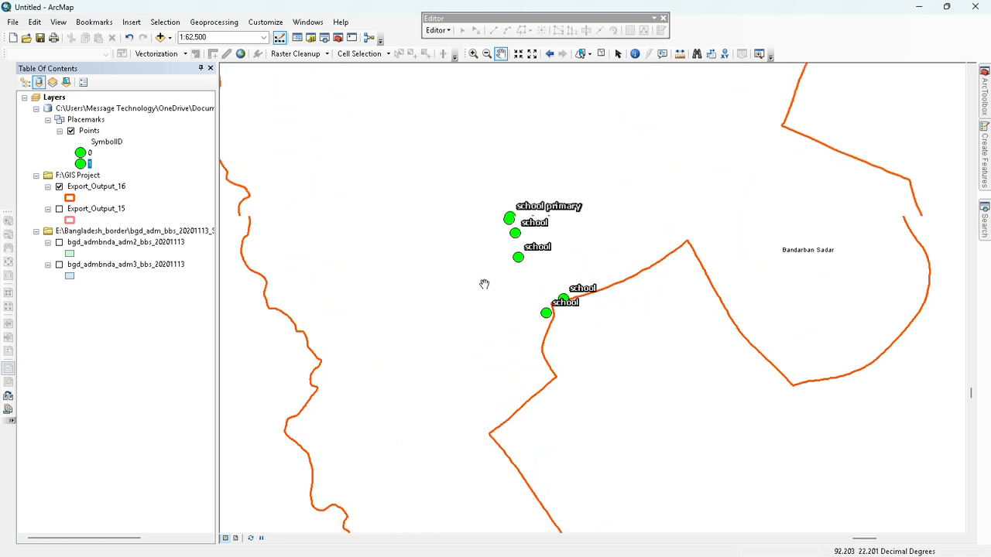
scroll(482, 285, "down", 3)
scroll(482, 295, "down", 1)
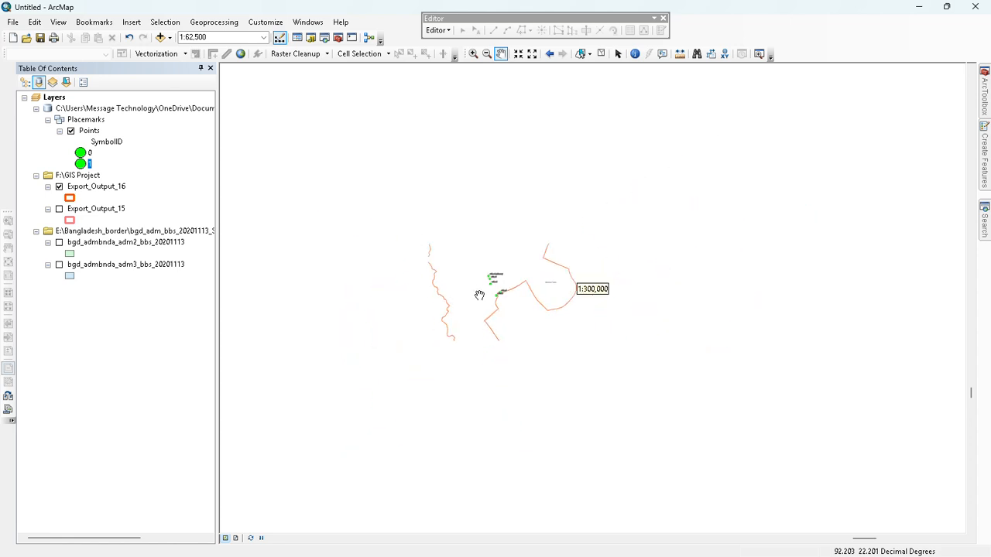
left_click_drag(482, 222, 485, 235)
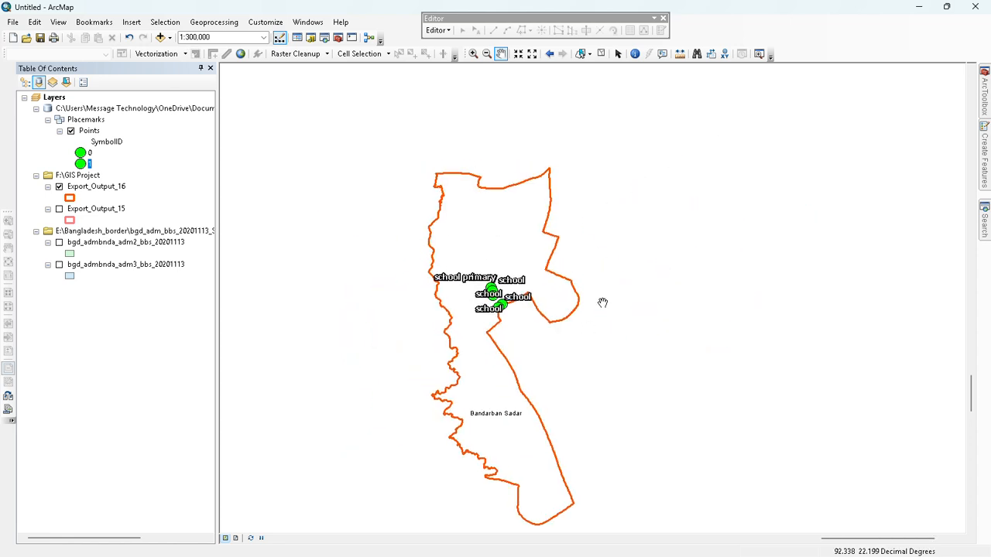
Switch to Google Earth Pro and clear the selection in its Places list.
left_click(929, 9)
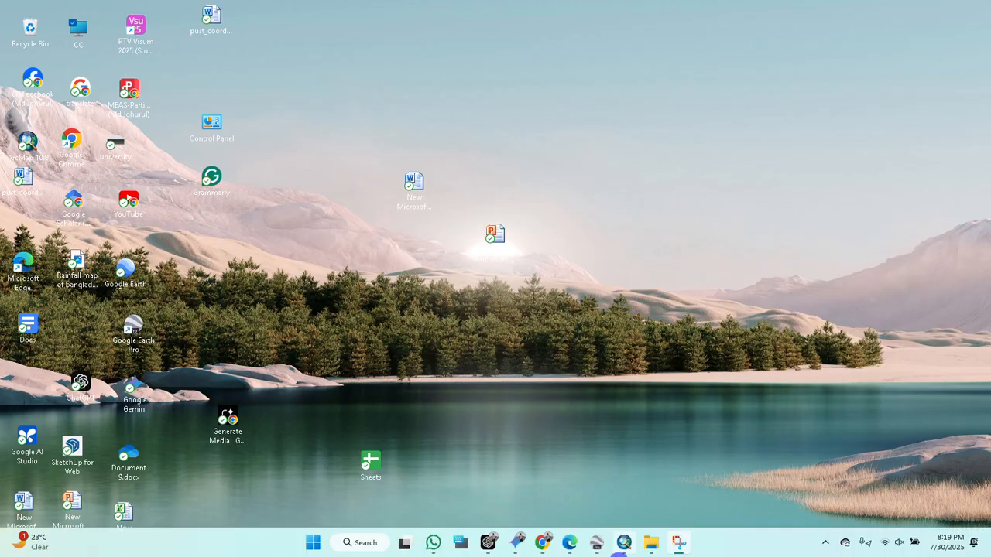
left_click(617, 546)
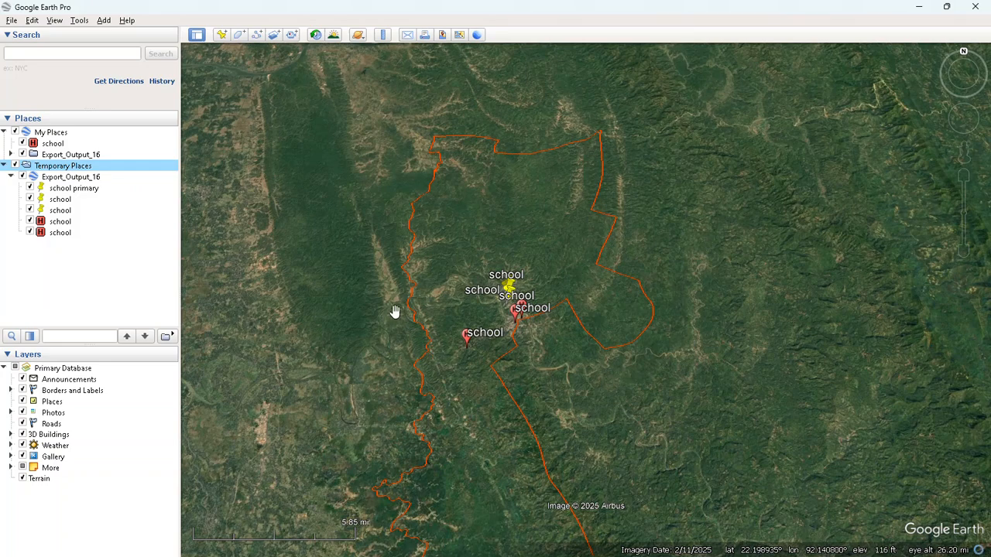
left_click(54, 262)
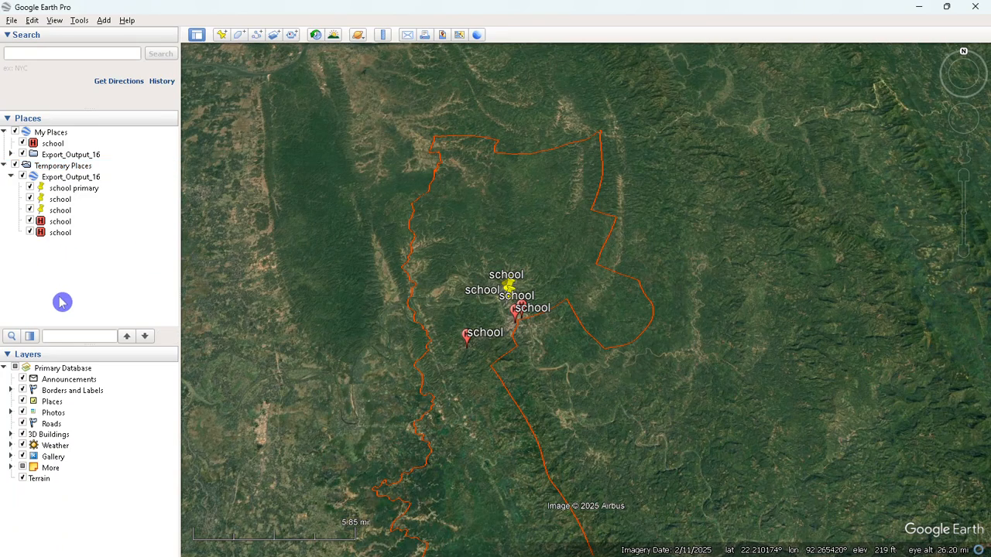
Start a new polygon and place its first vertices along the river's southern bank, beginning where the western Bandarban Sadar boundary crosses the river.
left_click(246, 38)
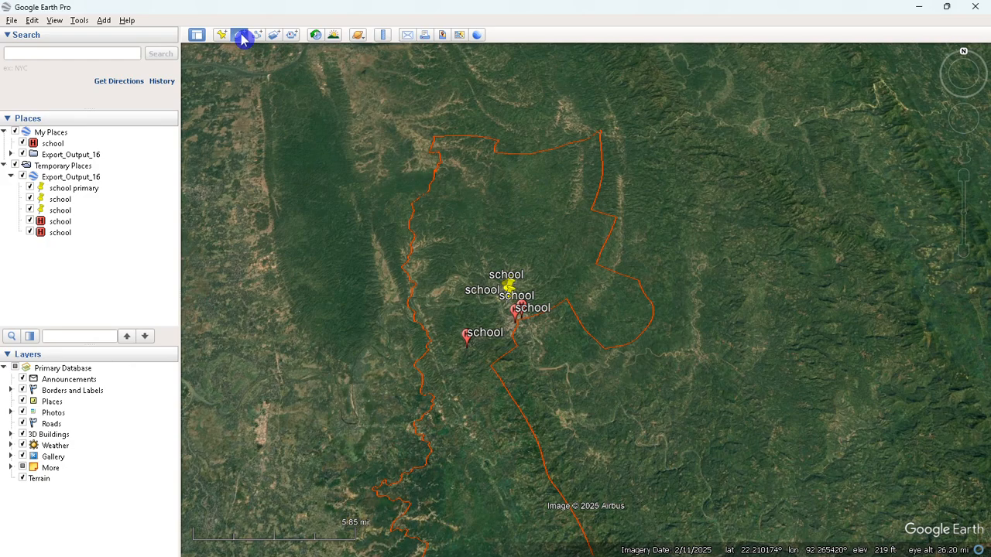
left_click_drag(169, 164, 179, 192)
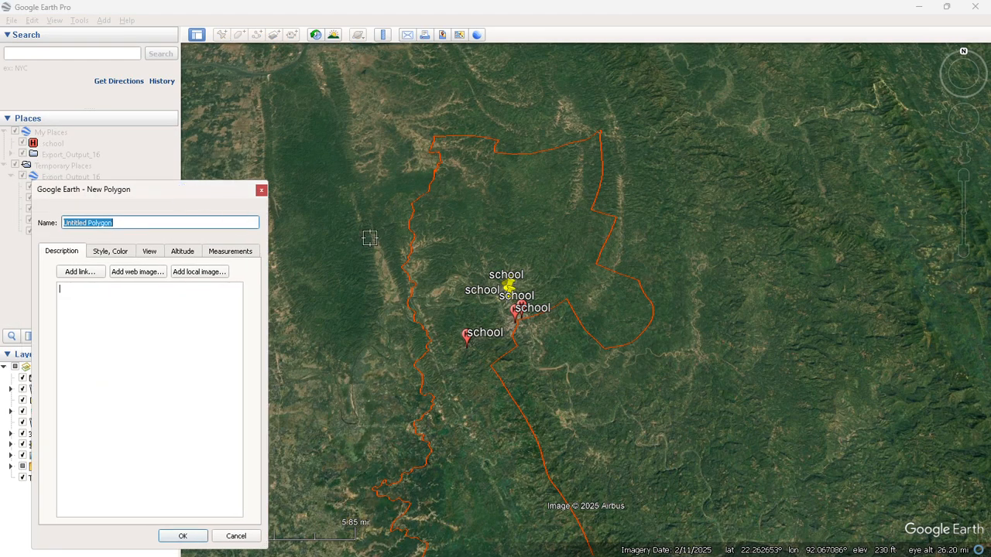
scroll(473, 301, "up", 5)
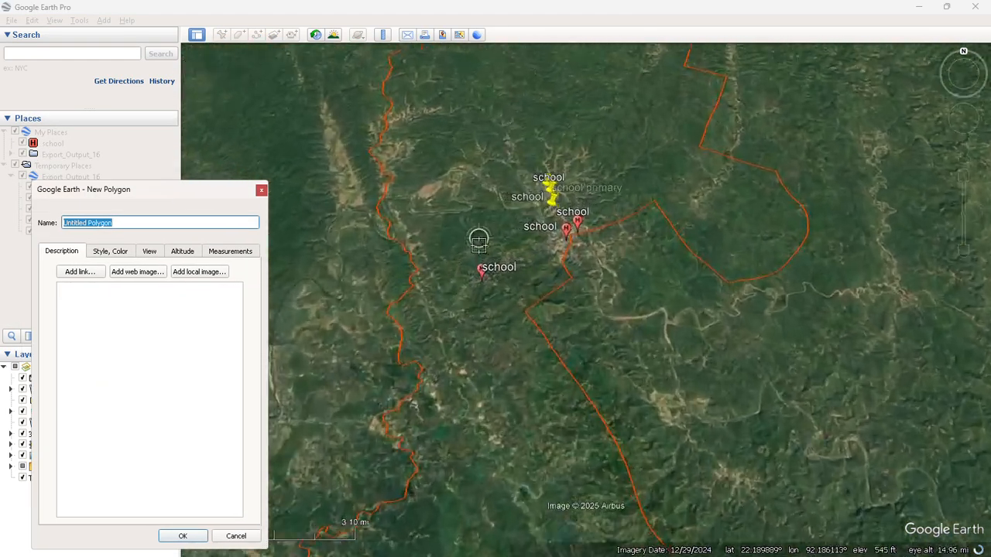
scroll(537, 186, "up", 5)
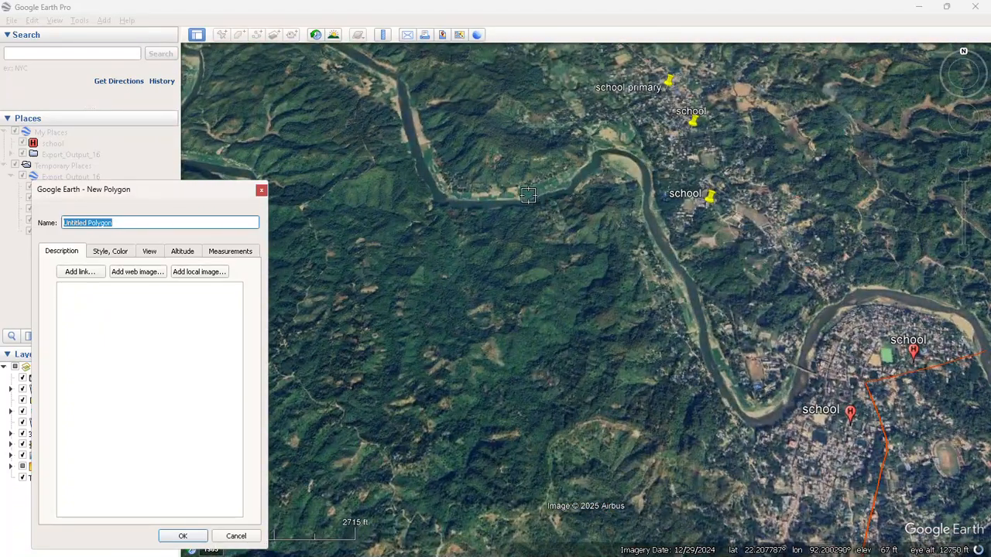
scroll(827, 343, "down", 4)
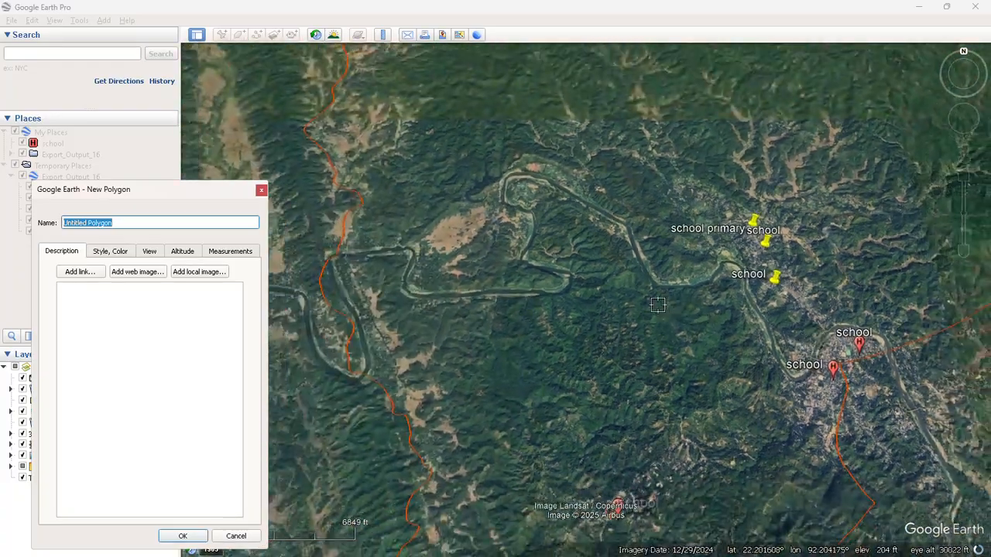
scroll(409, 255, "up", 2)
scroll(410, 255, "up", 3)
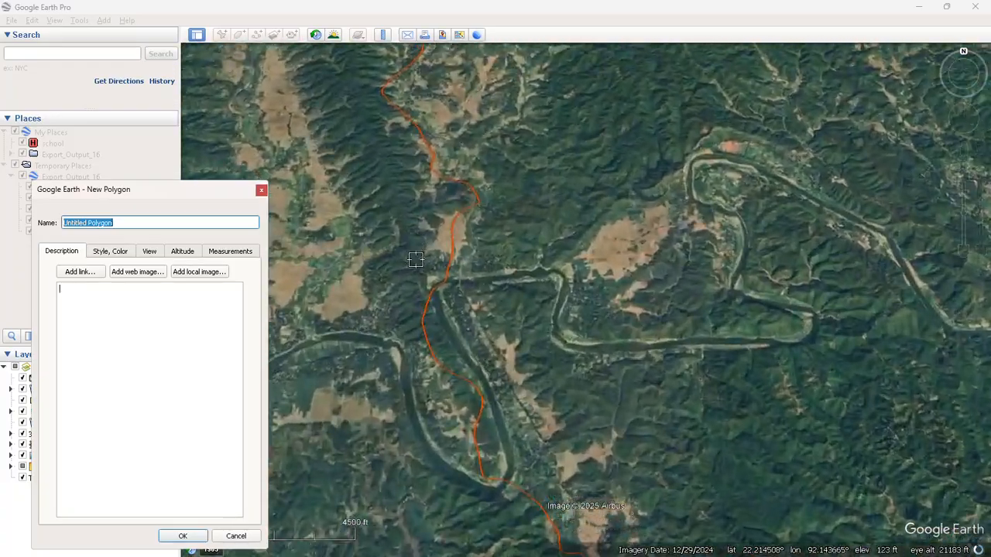
left_click(455, 295)
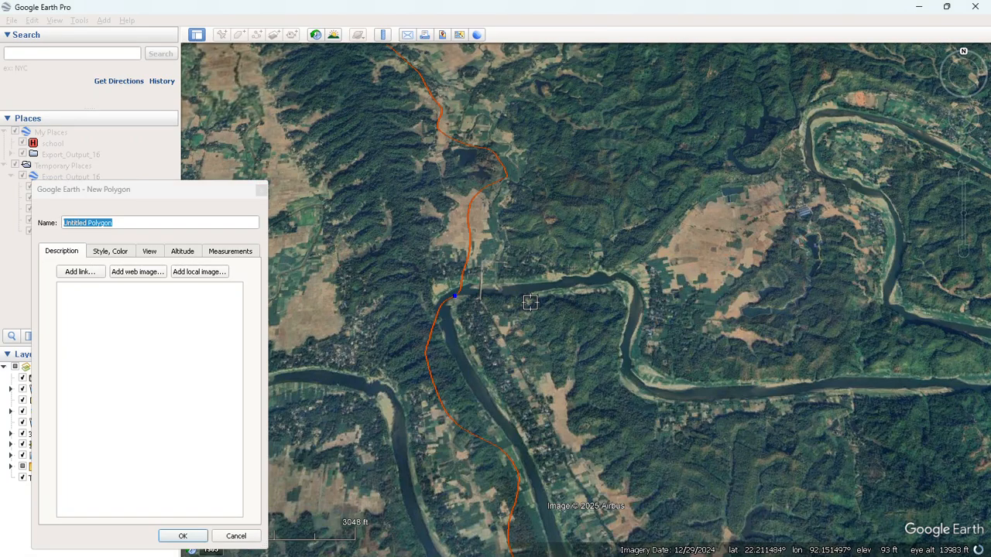
left_click(571, 287)
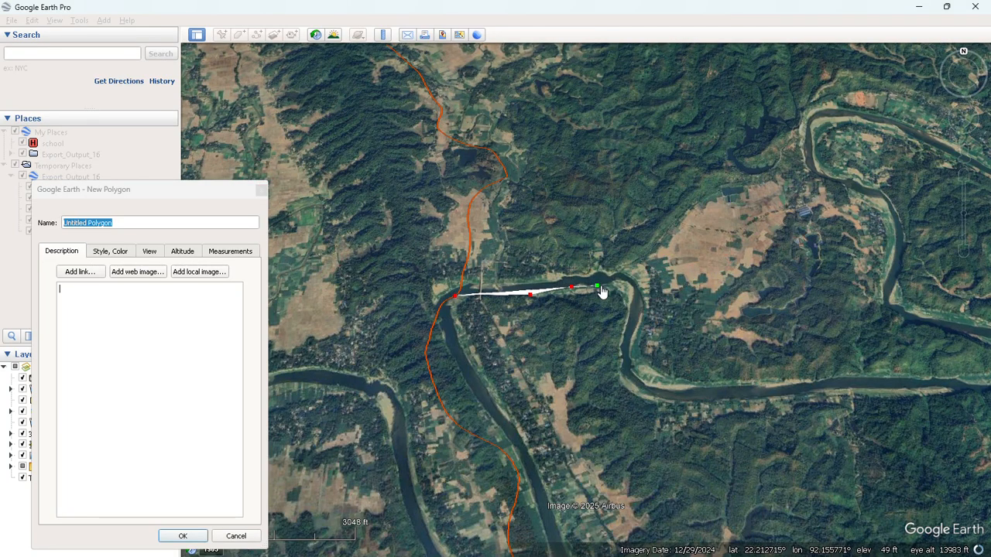
Trace the river's southern bank eastward around the sharp bends and the large northern meander.
mouse_move(625, 297)
left_mouse_down()
mouse_move(628, 379)
mouse_move(649, 395)
mouse_move(704, 409)
mouse_move(958, 395)
left_mouse_up()
key("Right")
key("Right")
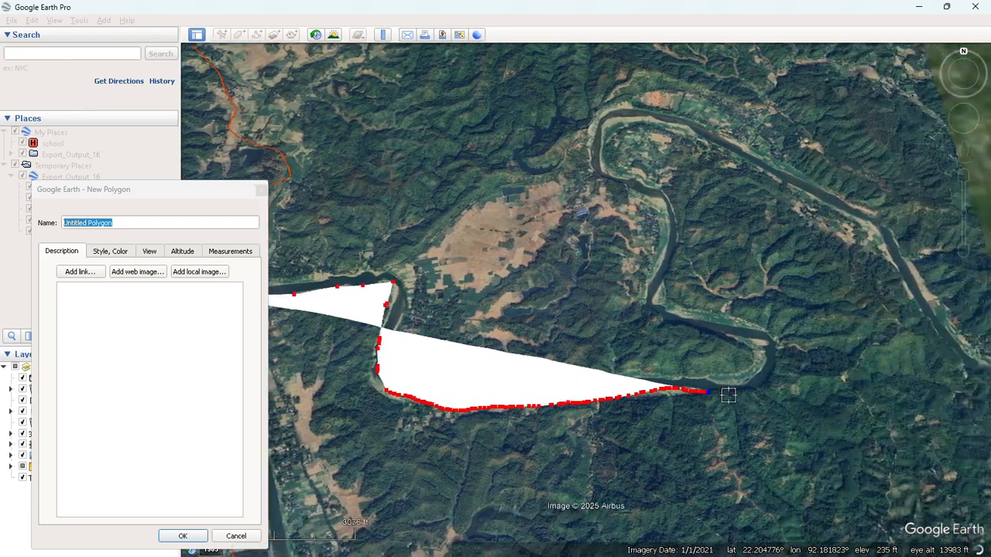
mouse_move(623, 392)
left_mouse_down()
mouse_move(663, 403)
mouse_move(691, 336)
mouse_move(596, 303)
mouse_move(596, 198)
mouse_move(531, 164)
mouse_move(542, 133)
mouse_move(666, 158)
mouse_move(750, 198)
mouse_move(811, 258)
left_mouse_up()
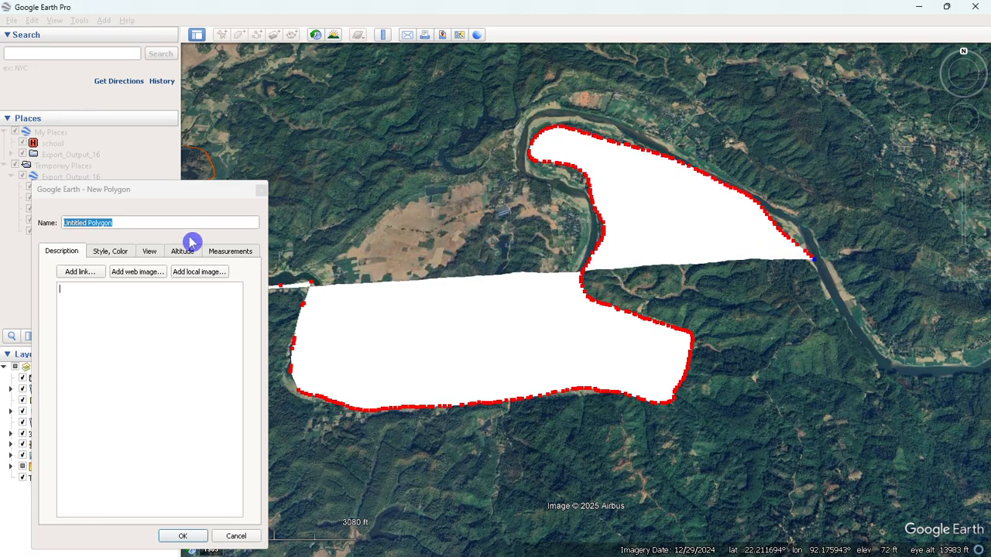
Set the new polygon's area color to black (#000000).
left_click(120, 254)
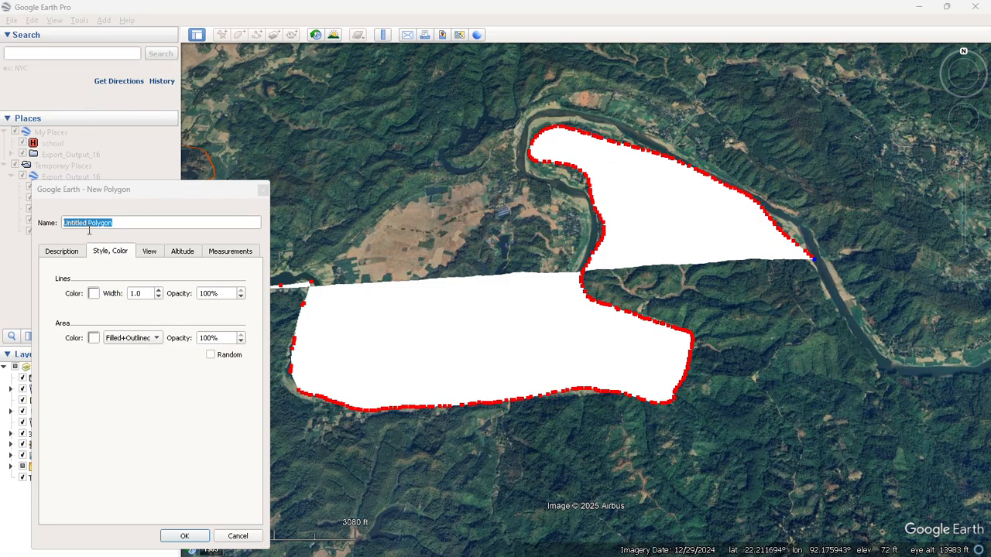
left_click(68, 251)
left_click(113, 254)
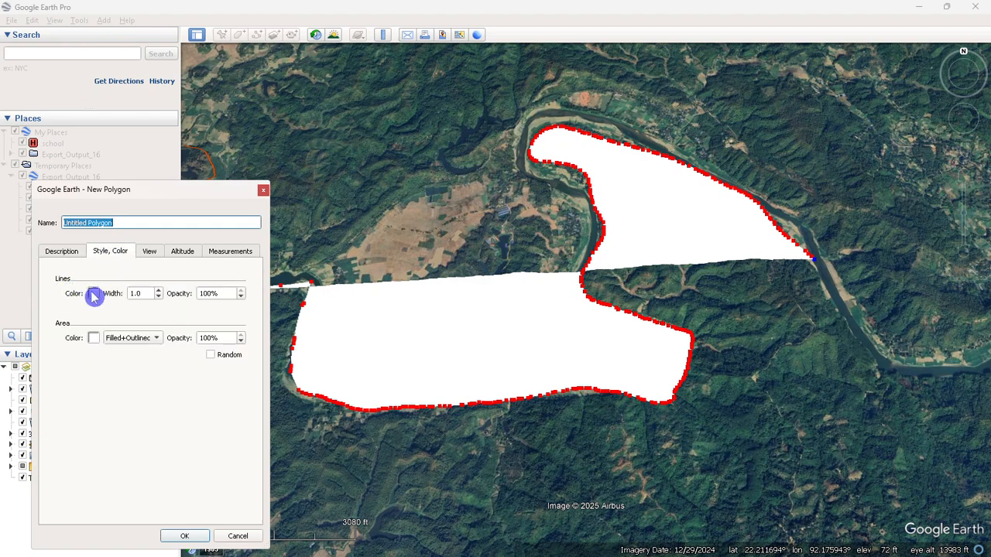
left_click(94, 338)
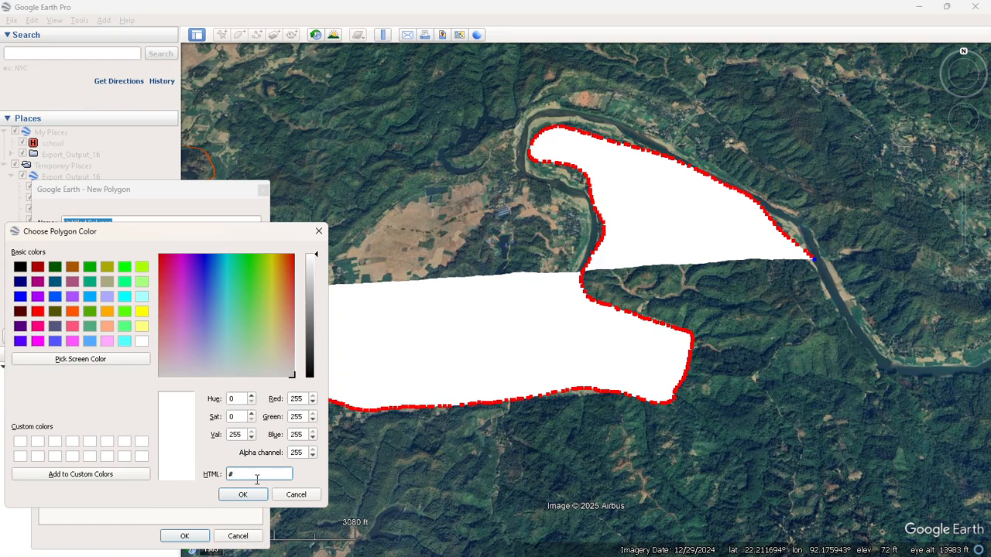
type("000000")
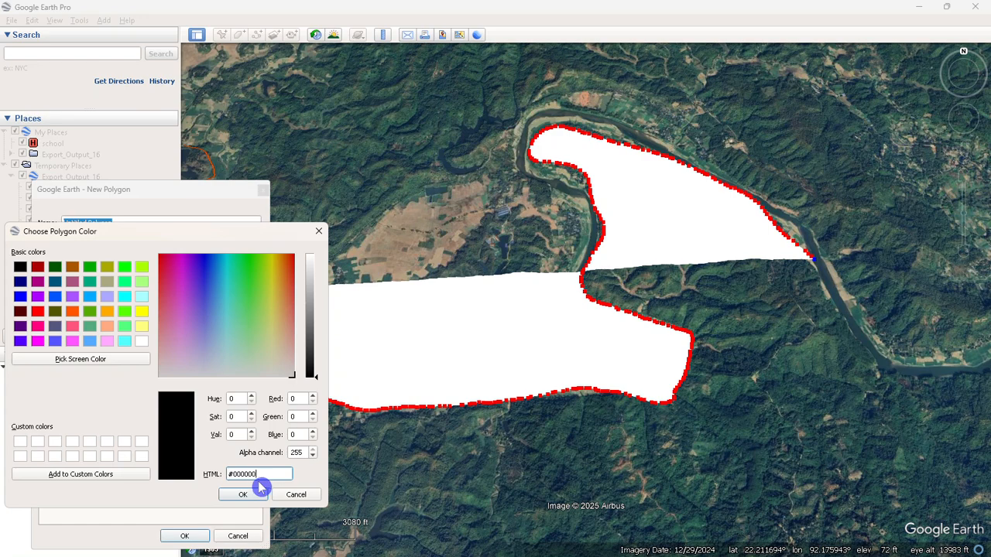
left_click(252, 495)
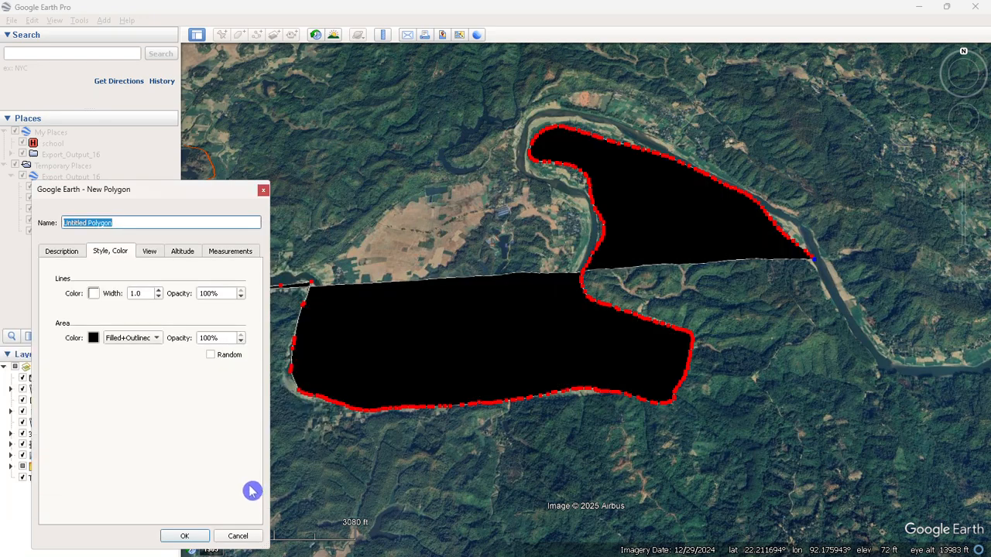
Make the polygon's black area fill fully transparent at 0% opacity, keeping the Filled+Outlined style.
left_click(128, 343)
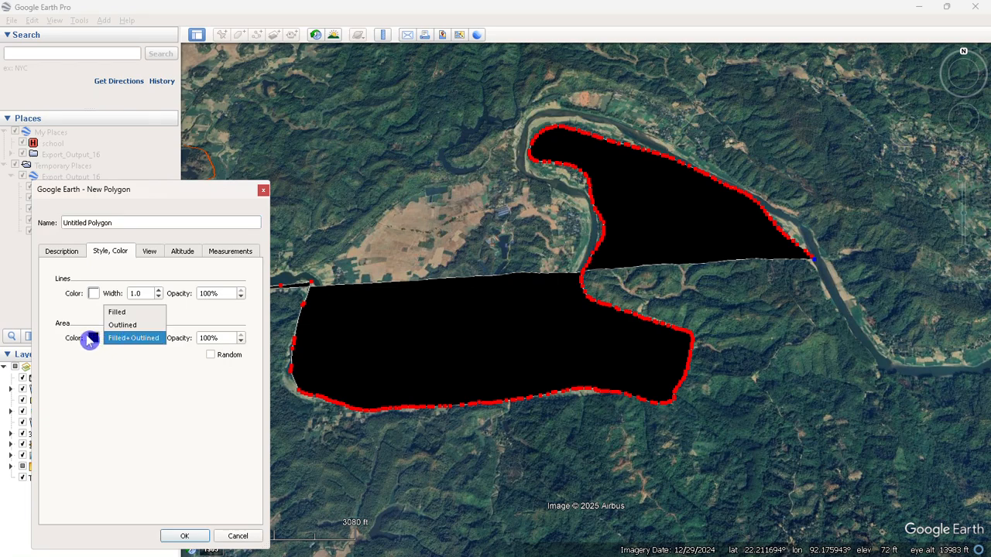
left_click(93, 337)
left_click(94, 337)
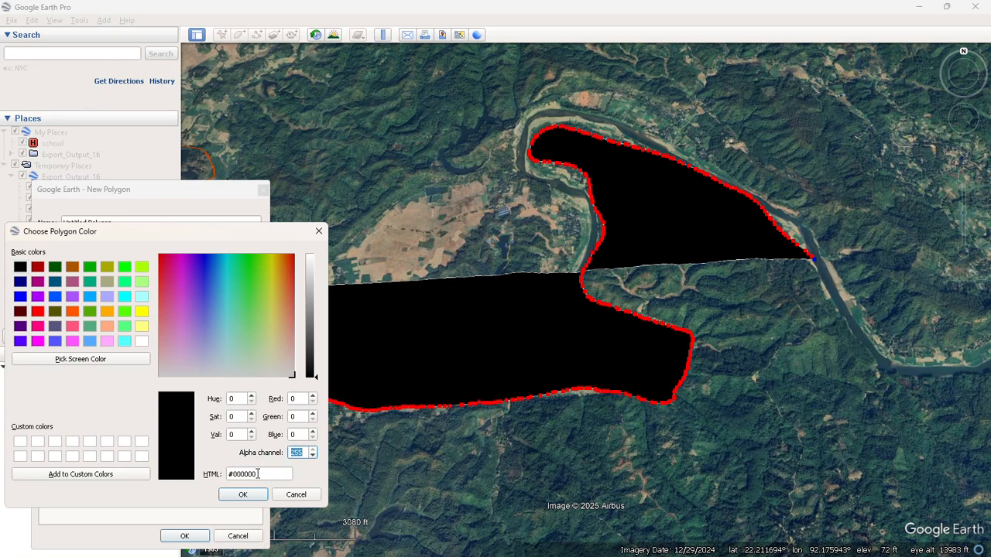
left_click(250, 497)
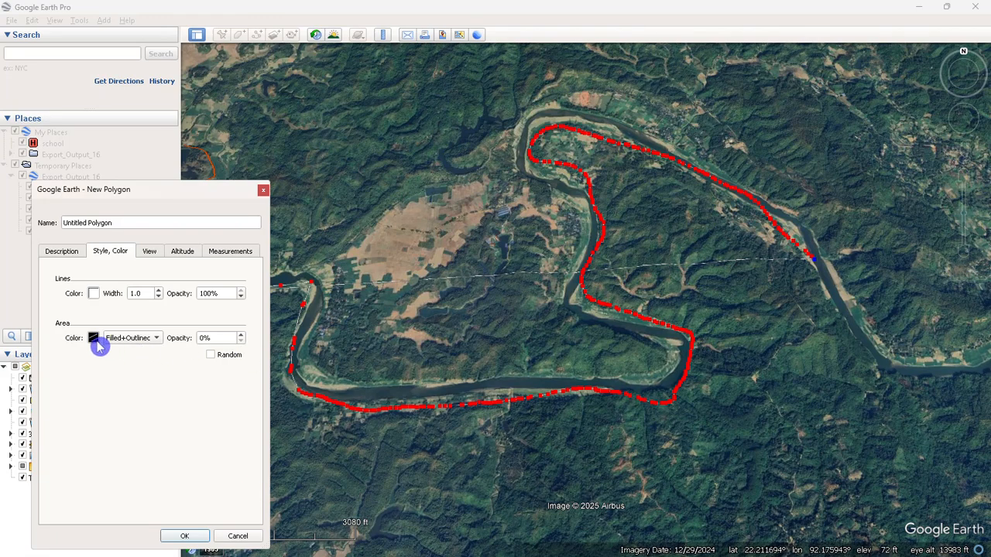
left_click(94, 340)
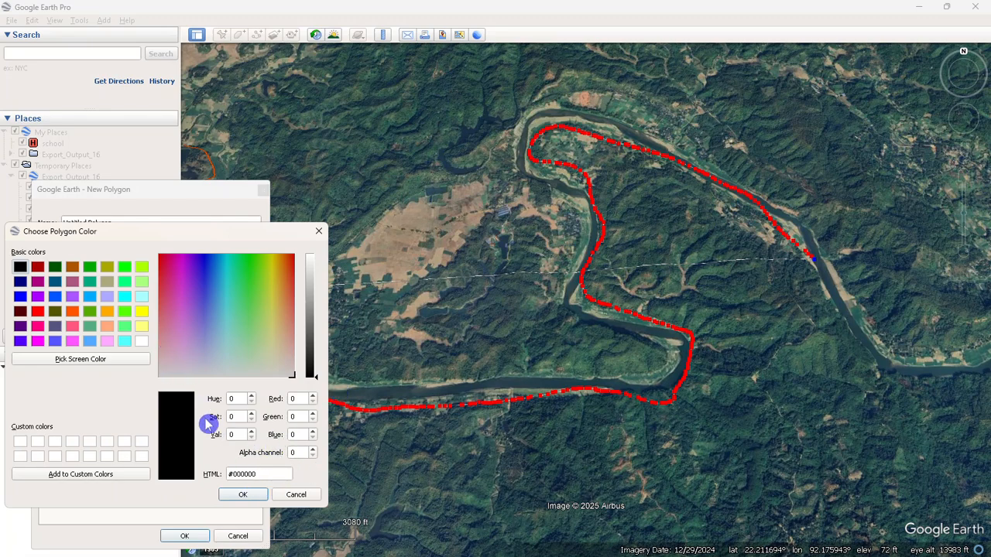
left_click(242, 500)
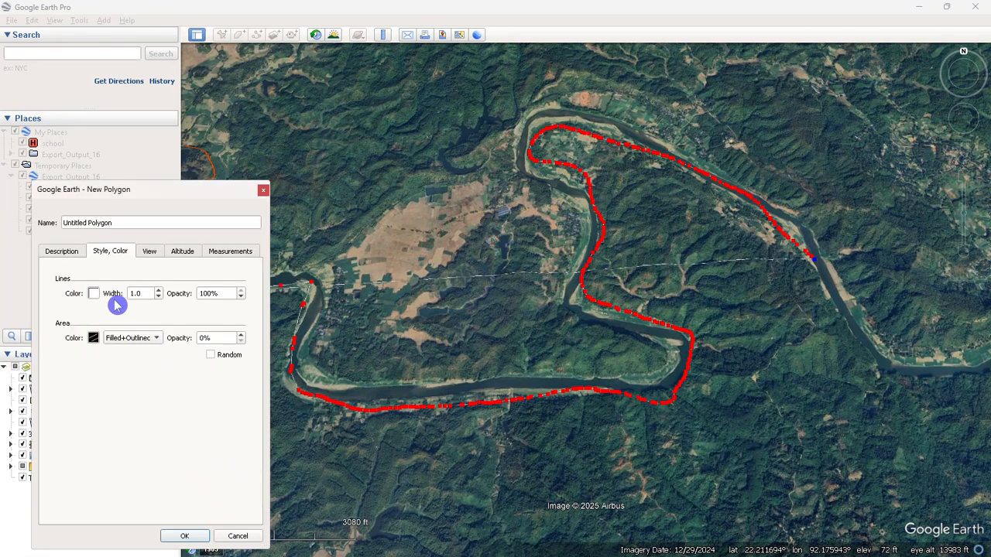
Set the polygon's line color to yellow (#ffff00).
left_click(98, 299)
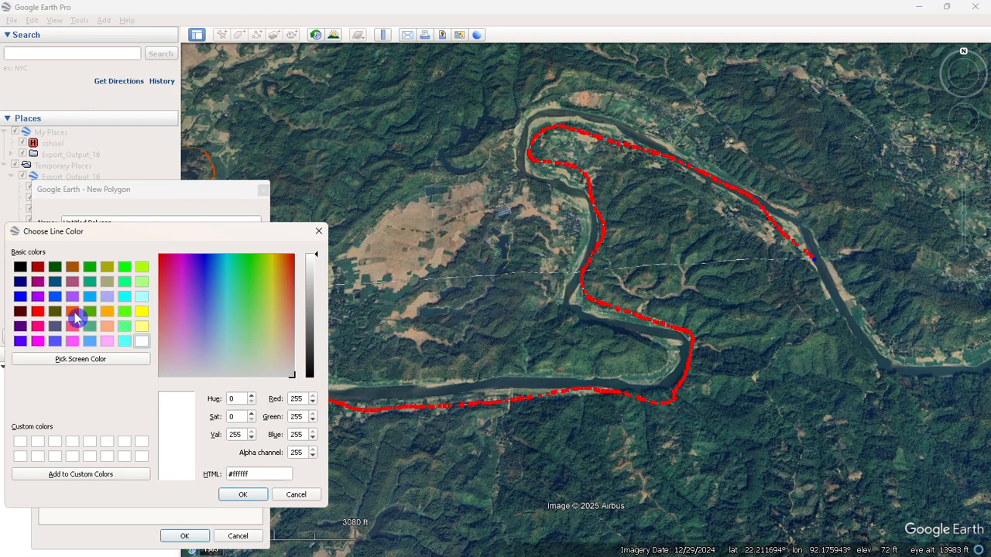
left_click(74, 313)
left_click(107, 312)
left_click(141, 312)
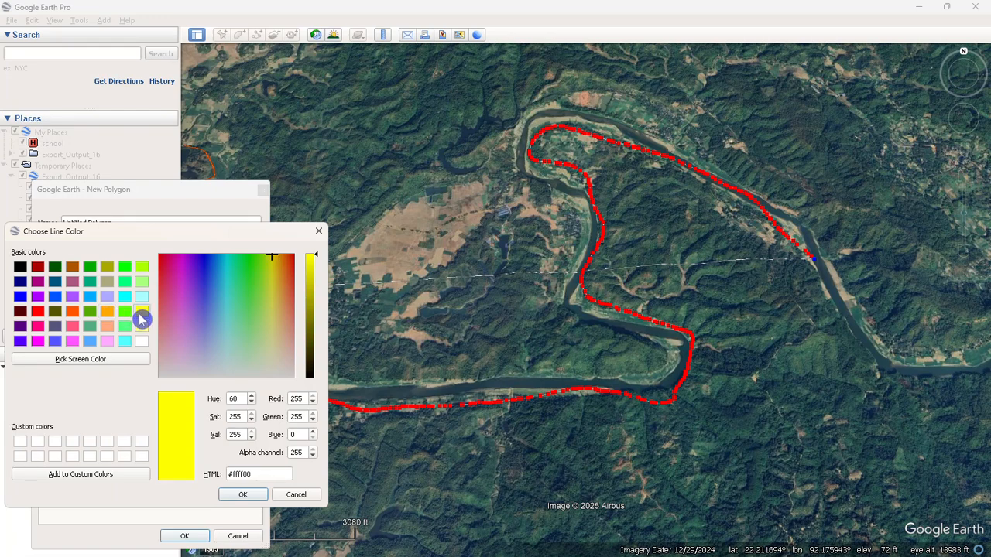
left_click(243, 494)
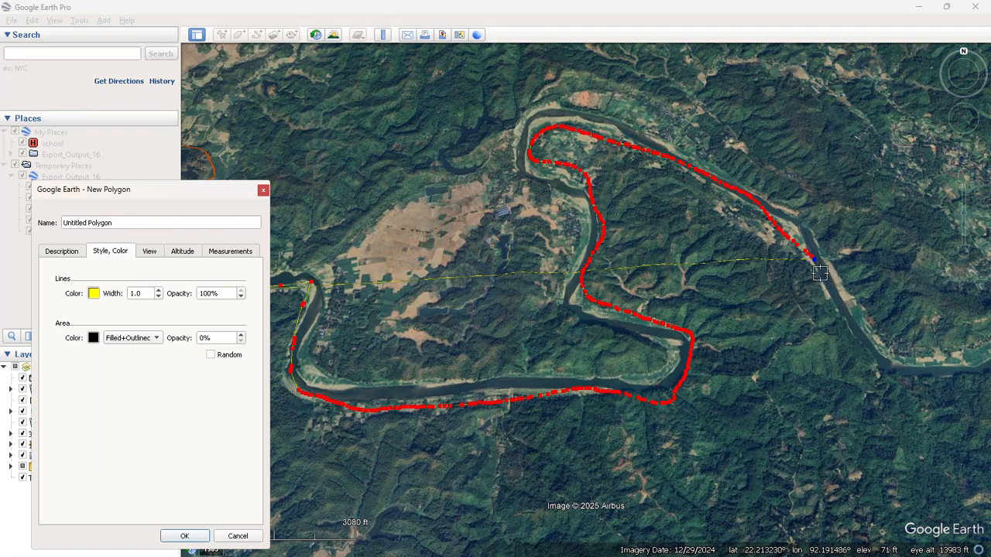
Continue tracing the same river bank southeast past the yellow school placemarks toward the town.
mouse_move(818, 265)
left_mouse_down()
mouse_move(847, 343)
mouse_move(885, 371)
mouse_move(937, 381)
left_mouse_up()
key("Right")
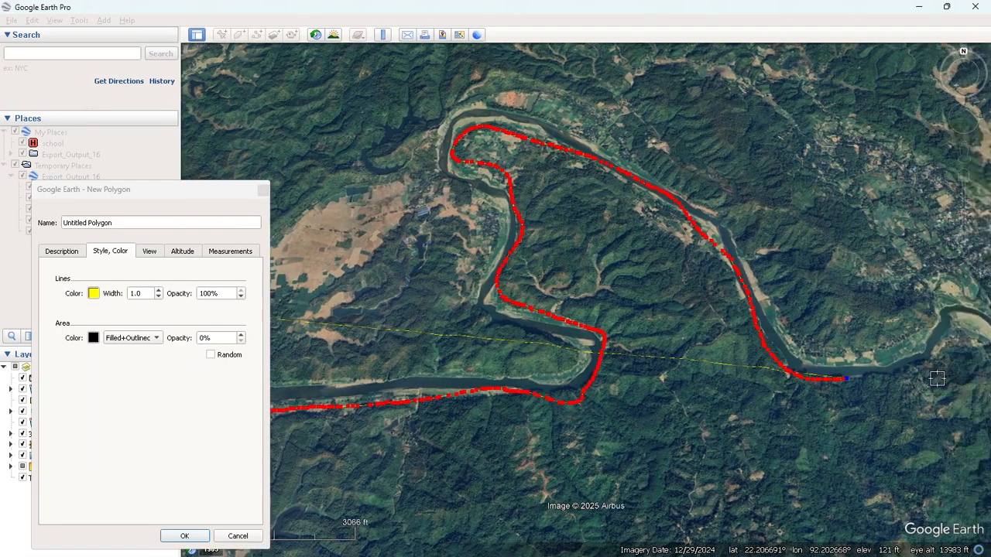
mouse_move(698, 374)
left_mouse_down()
mouse_move(769, 365)
mouse_move(811, 312)
mouse_move(835, 335)
mouse_move(856, 405)
mouse_move(912, 507)
left_mouse_up()
key("Down")
key("Down")
key("Right")
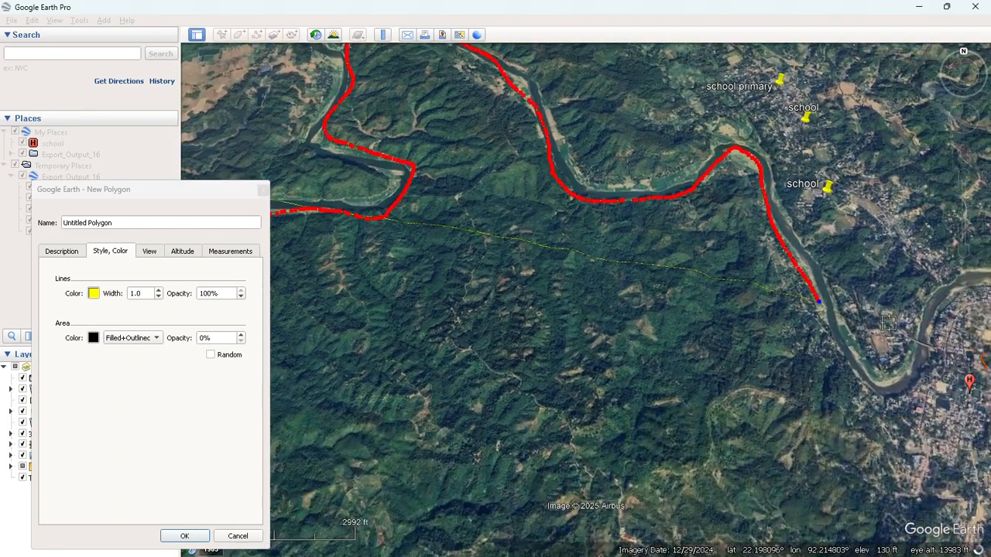
key("Down")
key("Right")
key("Right")
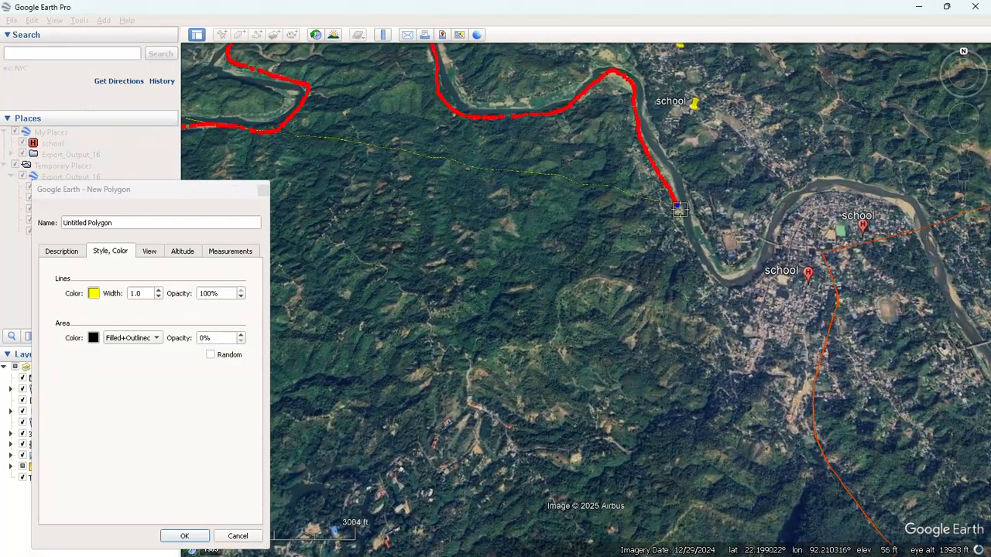
Trace the polygon around the river bend at the town and back northwest along the opposite bank.
mouse_move(676, 208)
left_mouse_down()
mouse_move(698, 261)
mouse_move(724, 288)
mouse_move(770, 261)
mouse_move(816, 189)
mouse_move(882, 201)
mouse_move(924, 239)
mouse_move(928, 222)
mouse_move(853, 177)
mouse_move(795, 190)
mouse_move(766, 229)
left_mouse_up()
mouse_move(749, 266)
left_mouse_down()
mouse_move(734, 276)
mouse_move(633, 81)
mouse_move(605, 56)
mouse_move(538, 97)
mouse_move(466, 95)
mouse_move(453, 74)
left_mouse_up()
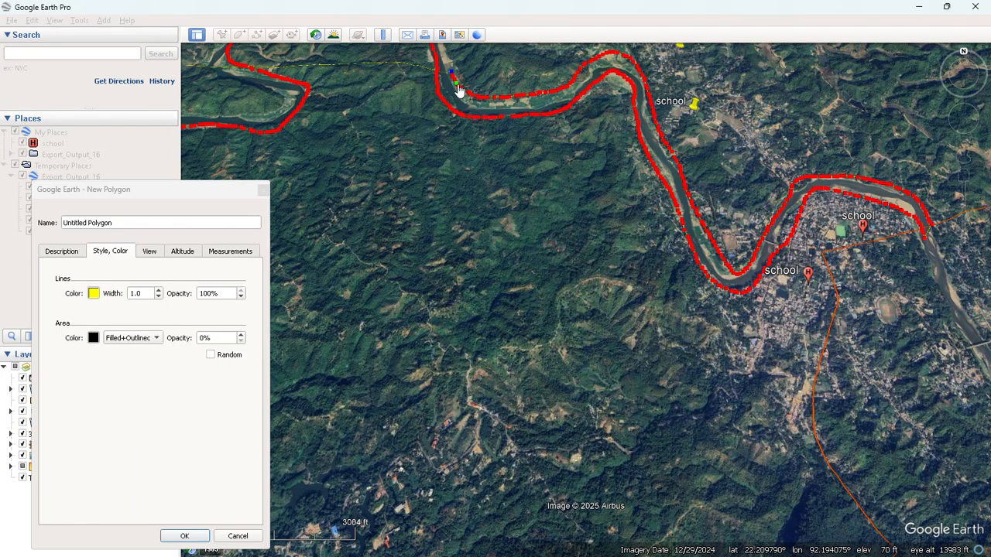
key("Up")
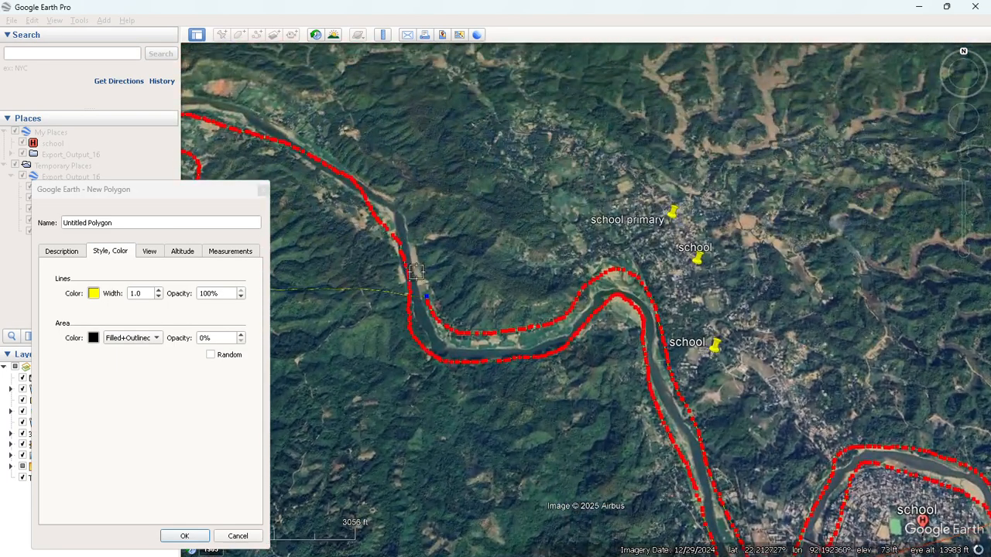
left_click_drag(416, 271, 418, 247)
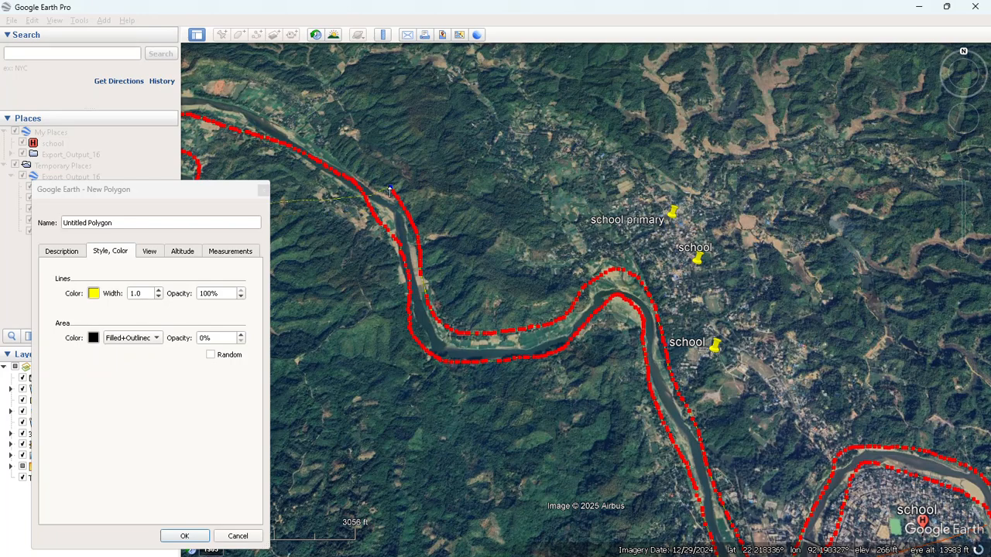
left_click_drag(335, 156, 306, 142)
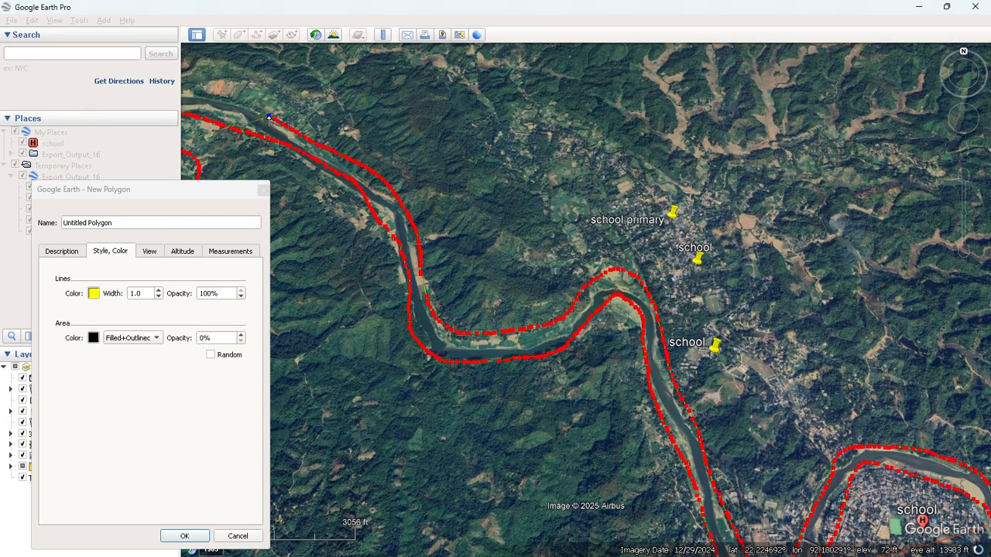
Continue the opposite bank around the outside of the northern meander and south to the inner side of the eastern bend.
key("Up")
key("Left")
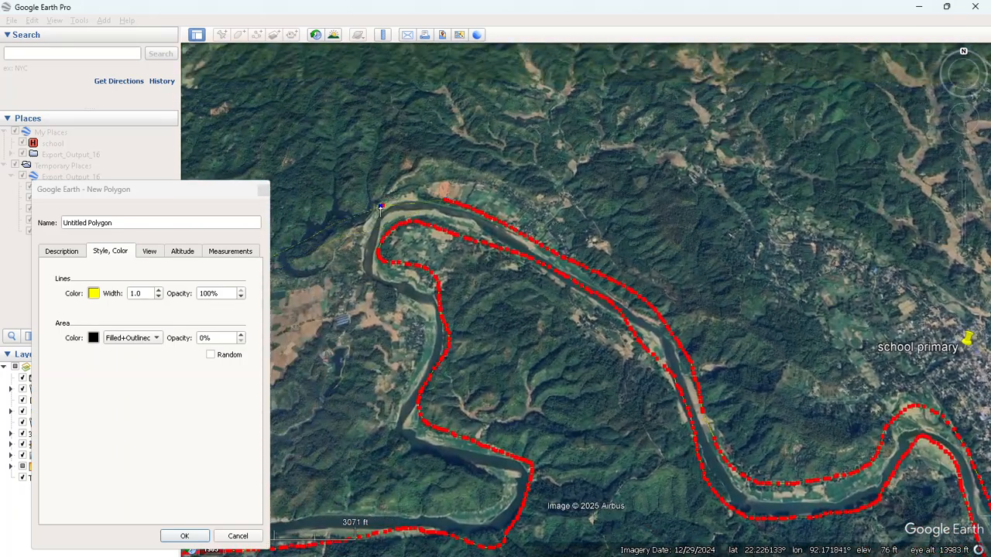
left_click_drag(380, 207, 360, 264)
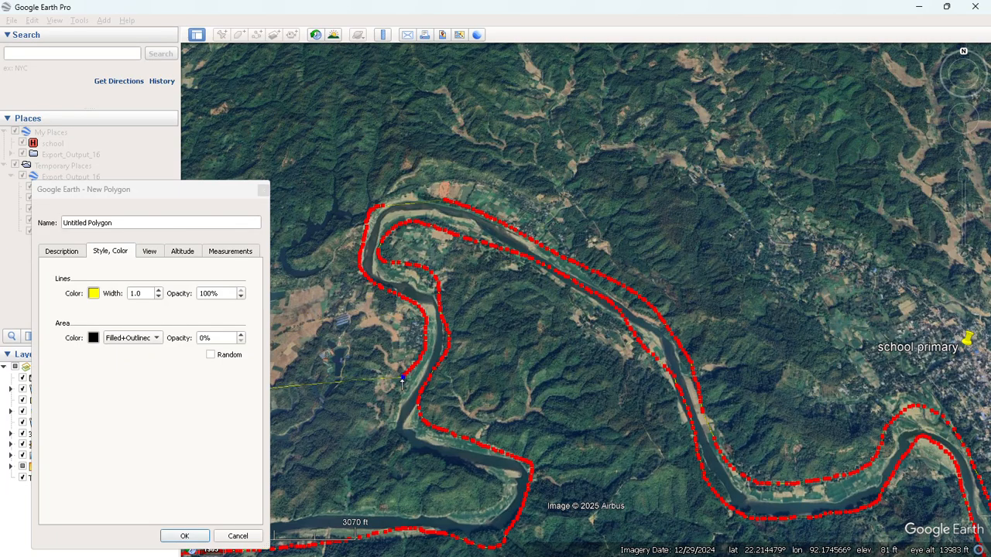
left_click_drag(391, 422, 429, 468)
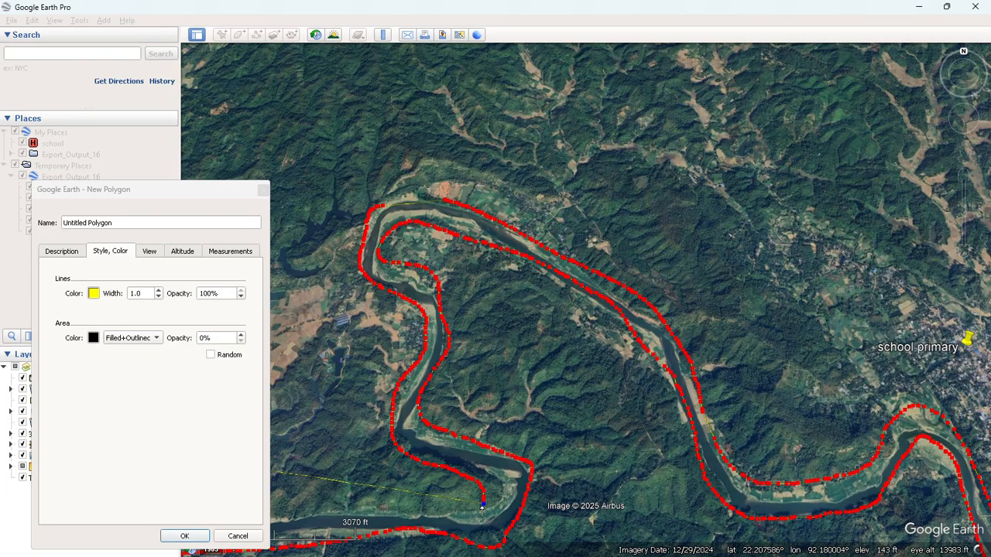
Trace the remaining river bank west to the orange boundary line near the bridge and finish the polygon.
key("Left")
left_click_drag(578, 511, 552, 511)
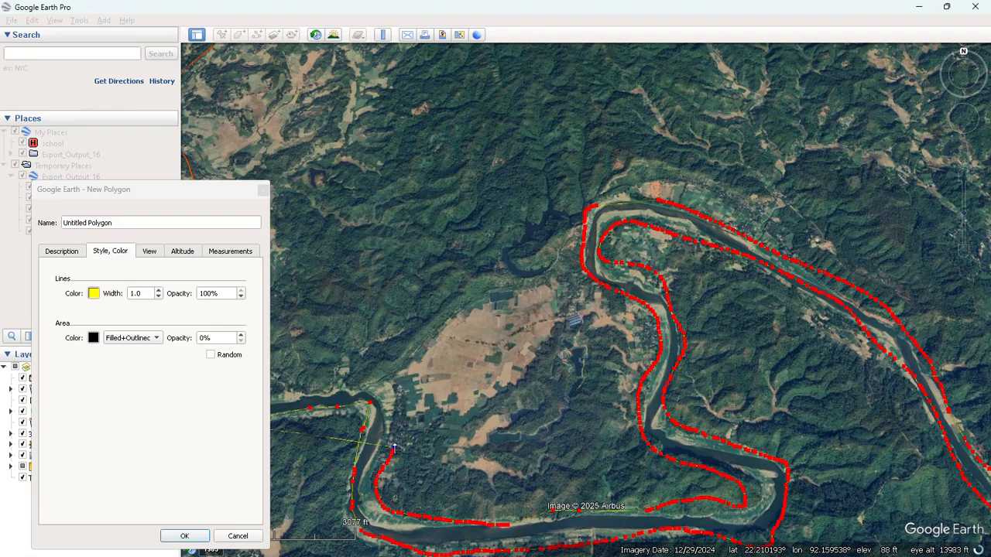
key("Left")
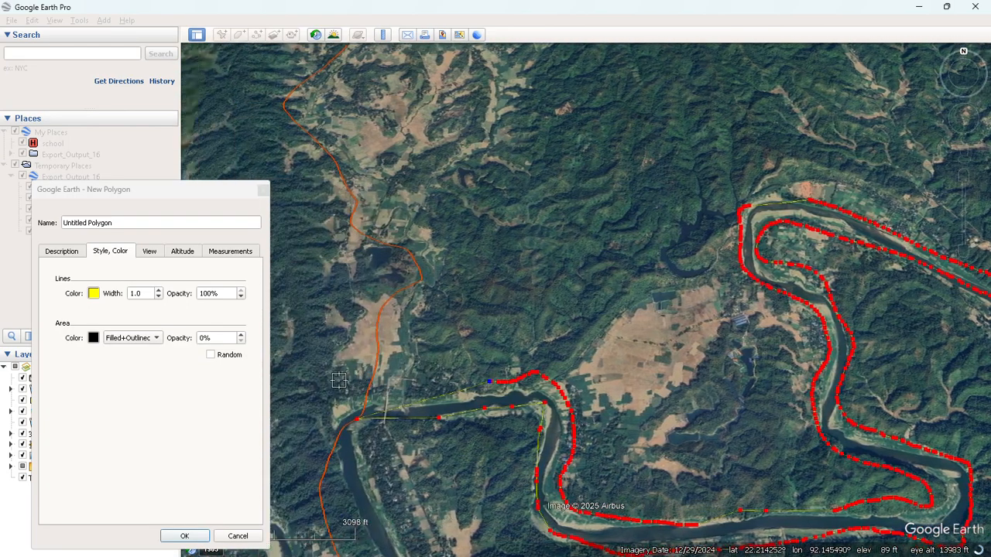
left_click_drag(591, 381, 475, 391)
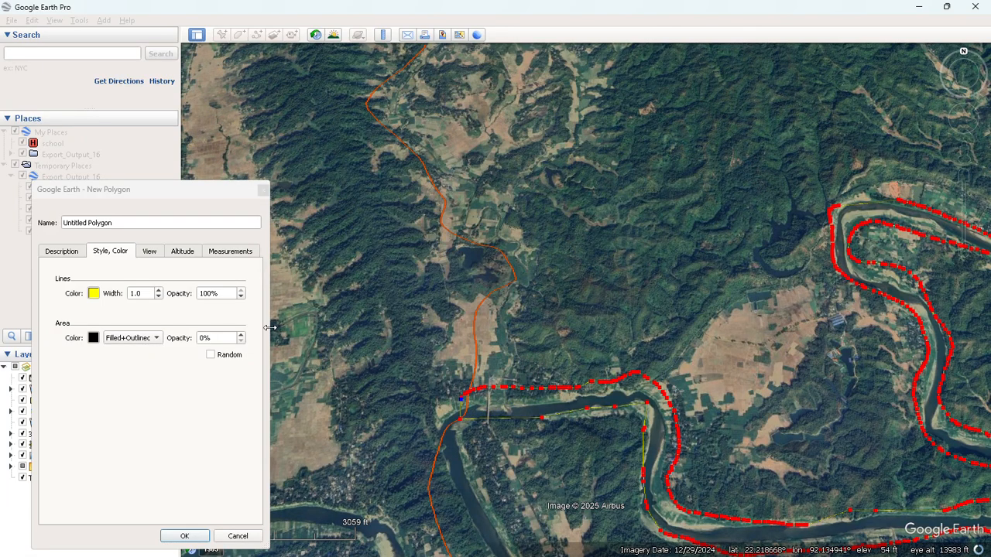
left_click(189, 537)
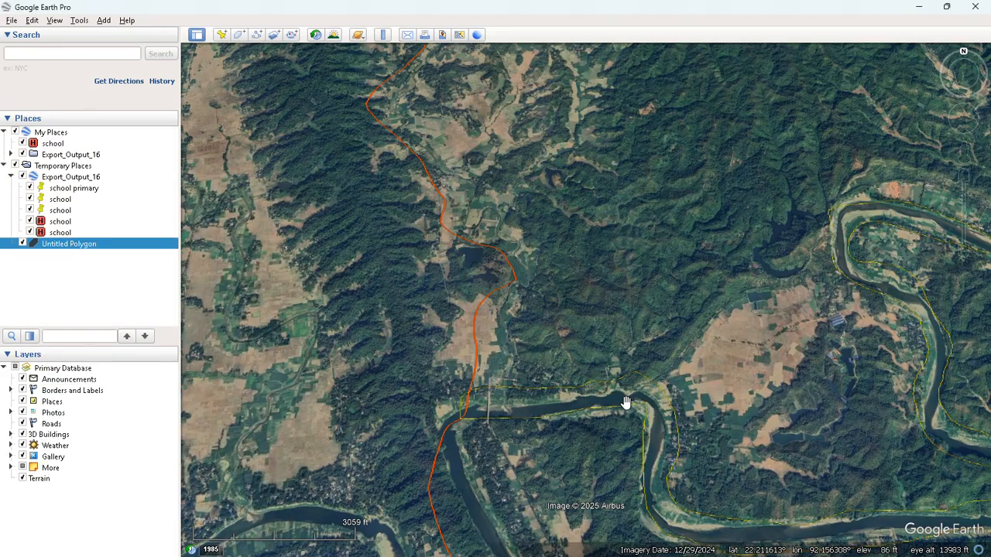
Check the finished river outline against the school placemarks and rename the untitled polygon as "river".
scroll(778, 379, "up", 2)
scroll(776, 367, "down", 5)
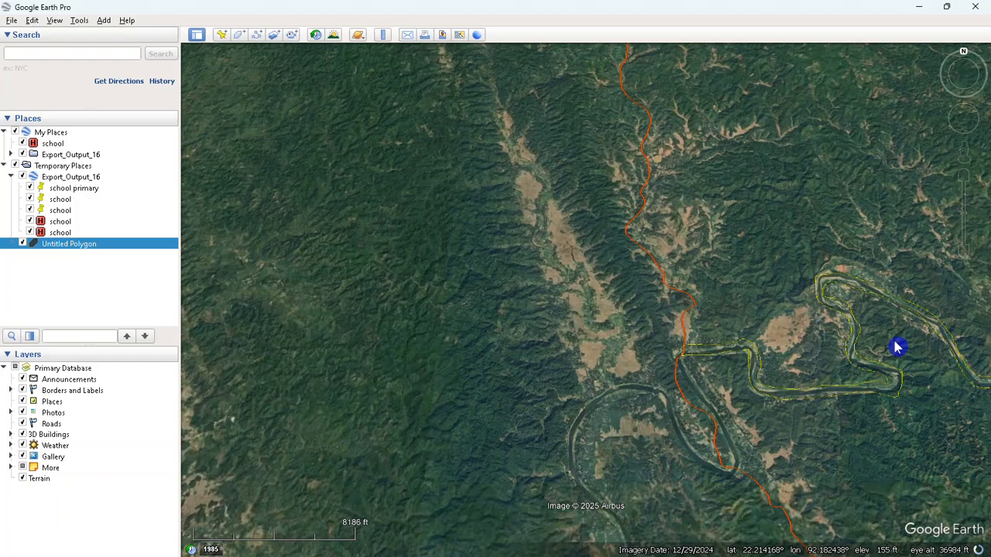
left_click_drag(896, 348, 565, 330)
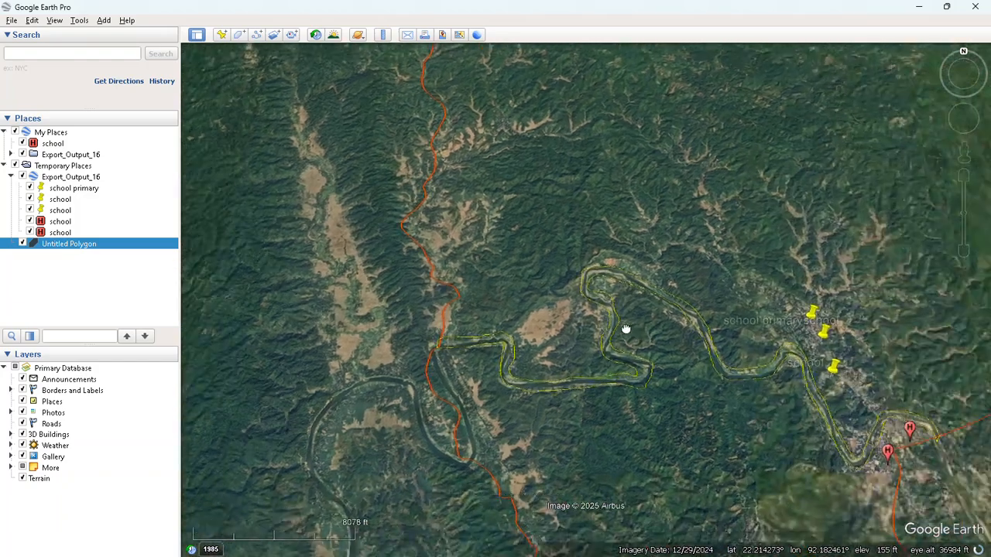
left_click_drag(754, 276, 714, 280)
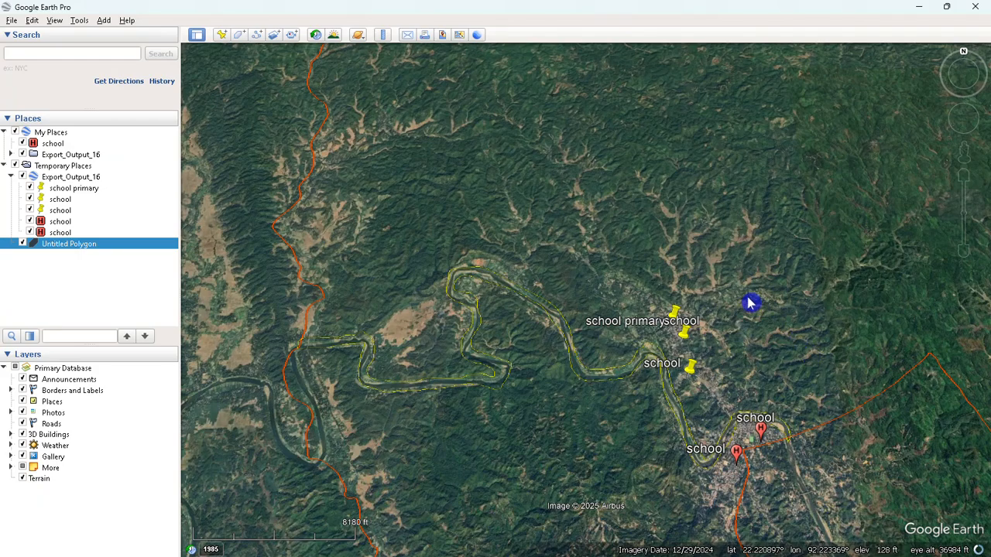
scroll(533, 387, "down", 4)
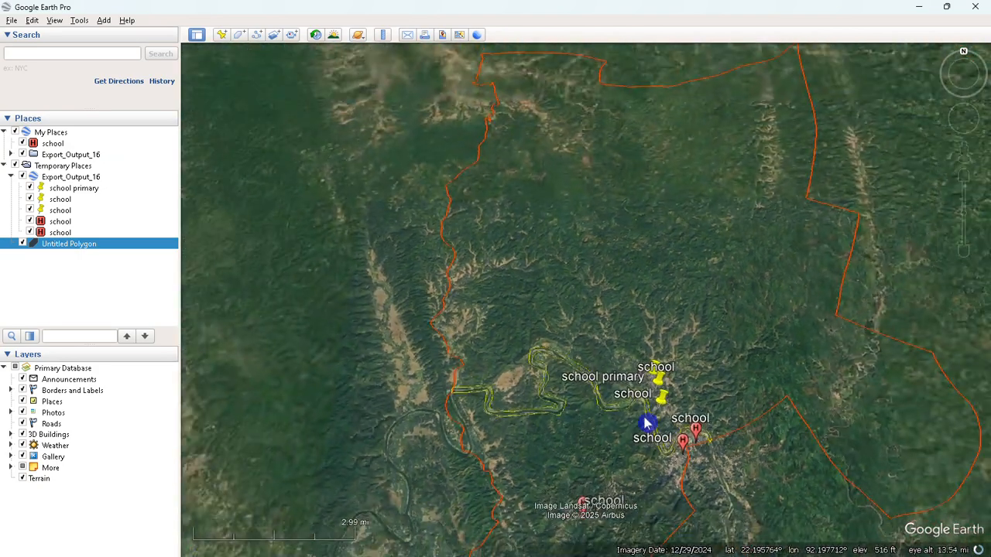
scroll(614, 435, "up", 3)
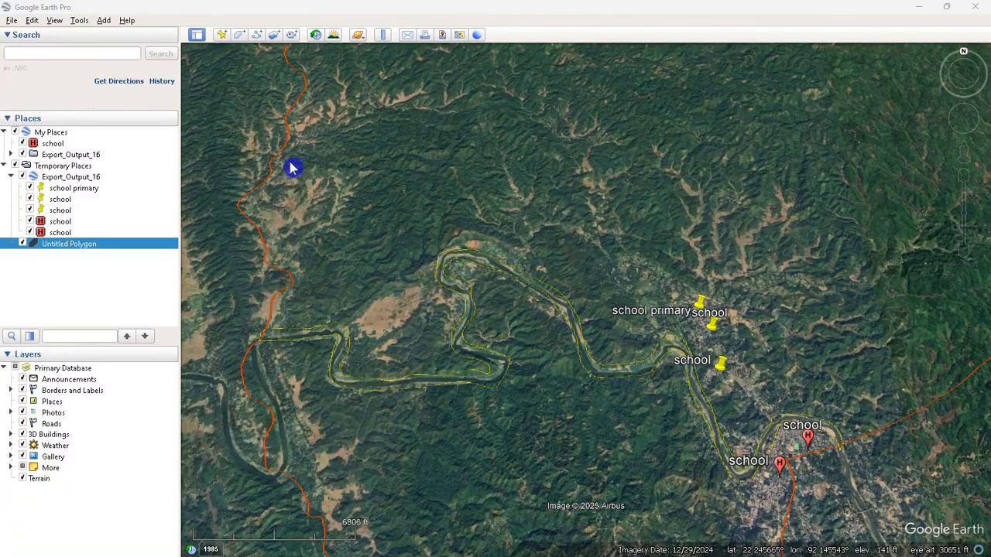
right_click(93, 250)
left_click(144, 387)
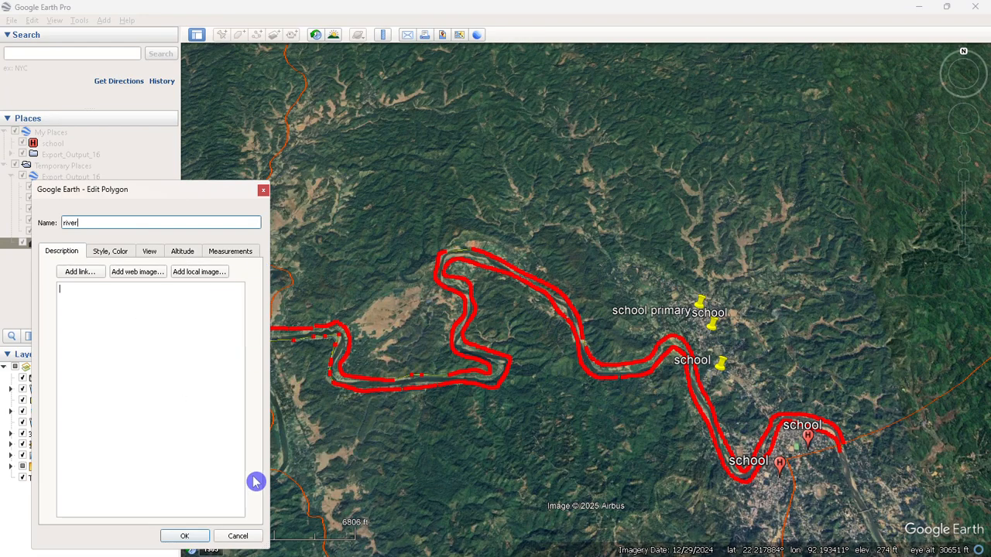
type("river")
left_click(185, 536)
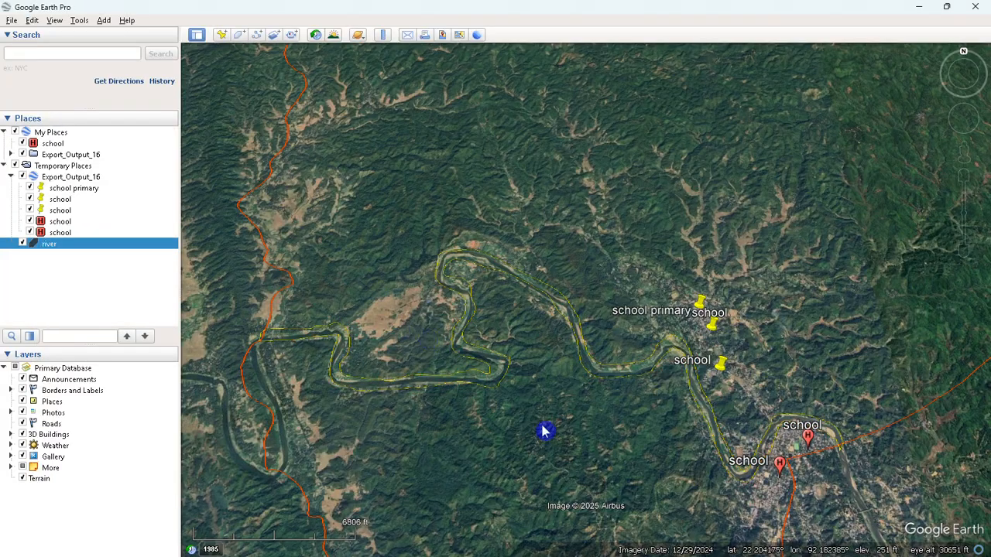
Start a new polygon and outline the large open sports field beside the school buildings southeast of the yellow school placemarks.
scroll(588, 467, "down", 2)
scroll(781, 477, "down", 3)
scroll(753, 475, "up", 3)
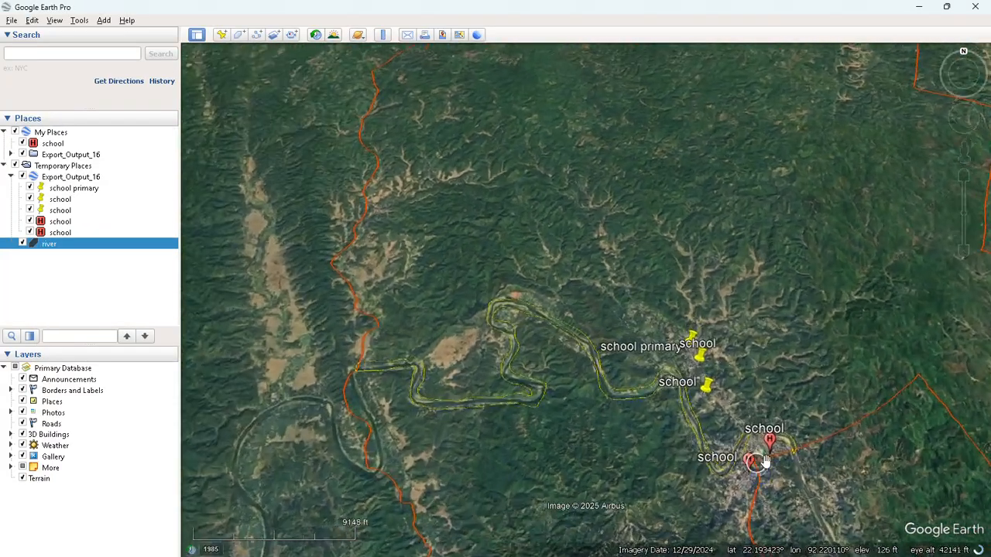
scroll(764, 460, "up", 5)
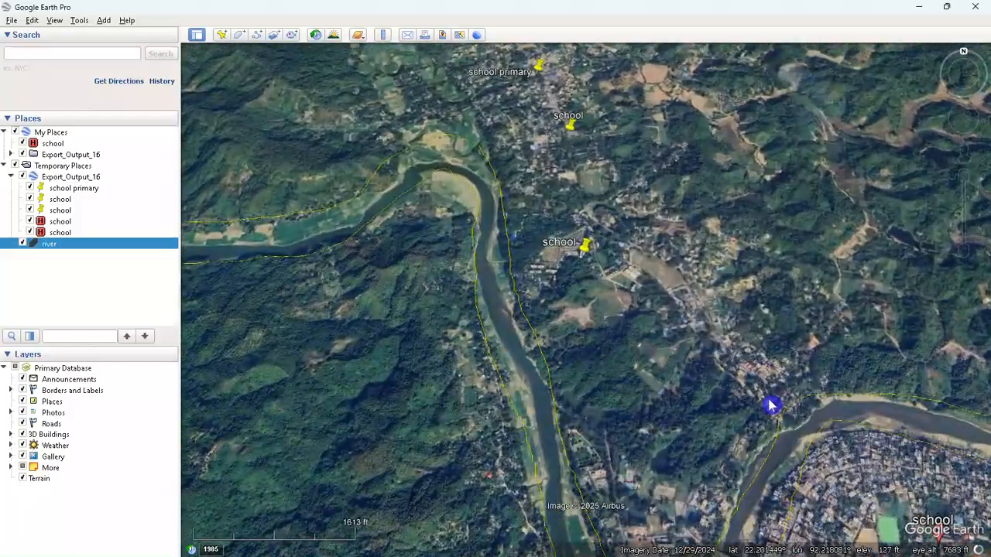
left_click_drag(707, 372, 506, 280)
scroll(472, 216, "up", 5)
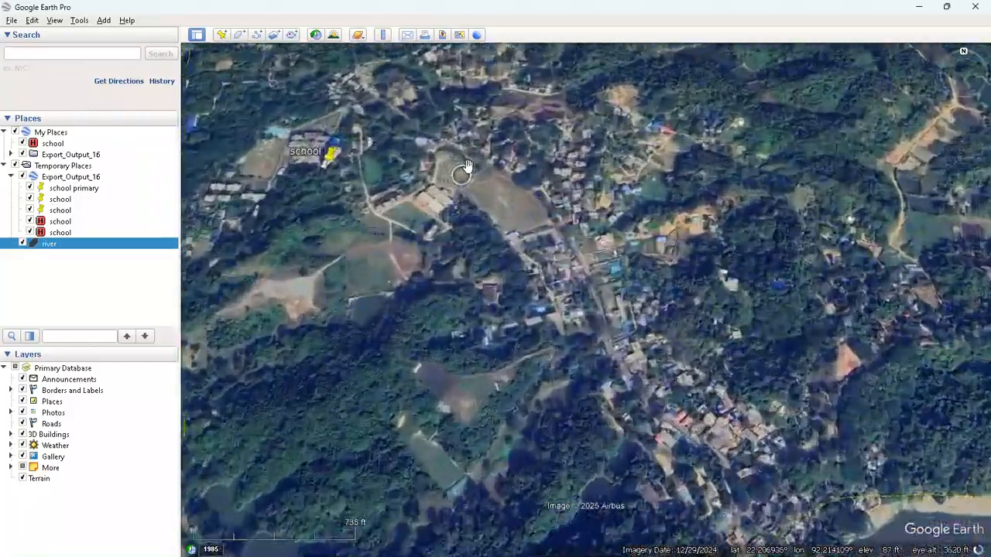
scroll(469, 161, "up", 4)
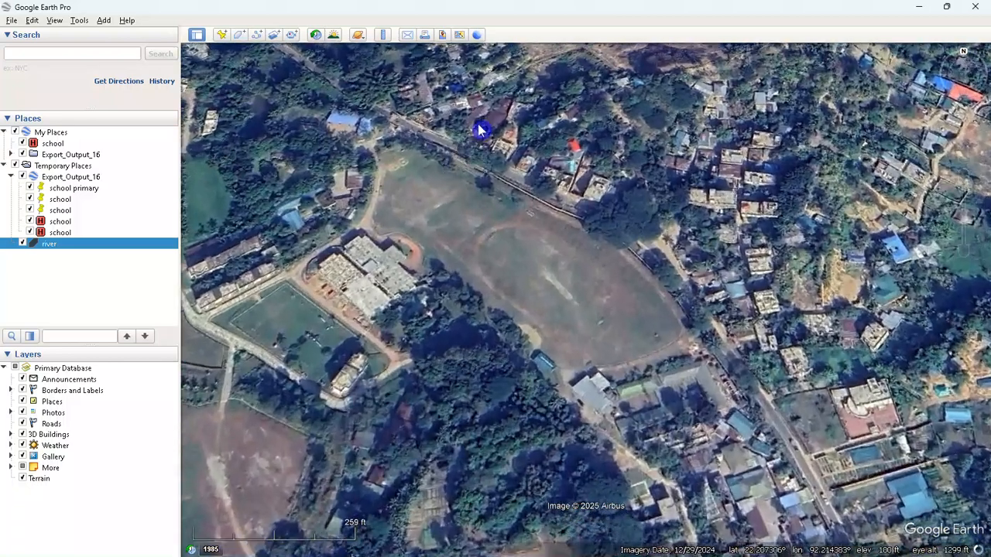
left_click(238, 34)
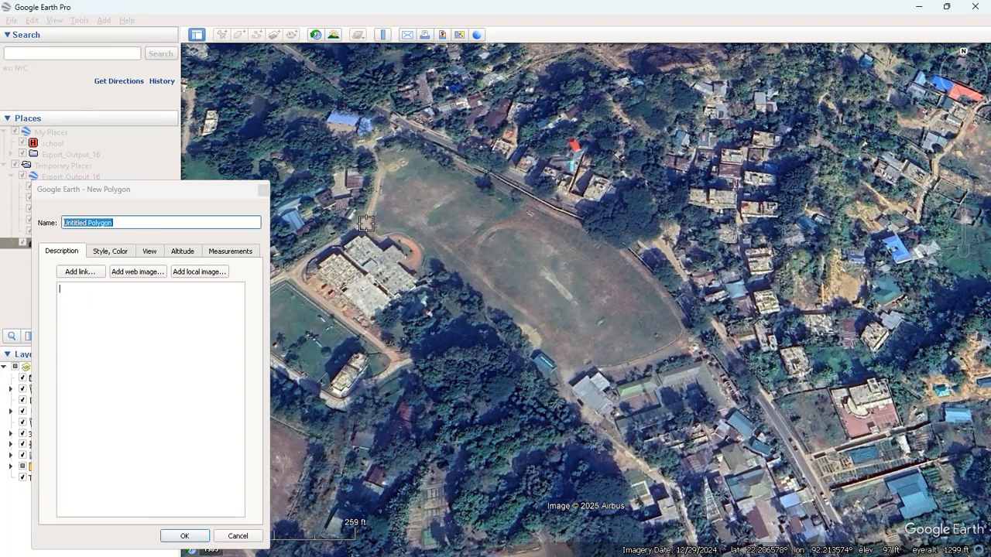
left_click_drag(367, 225, 380, 205)
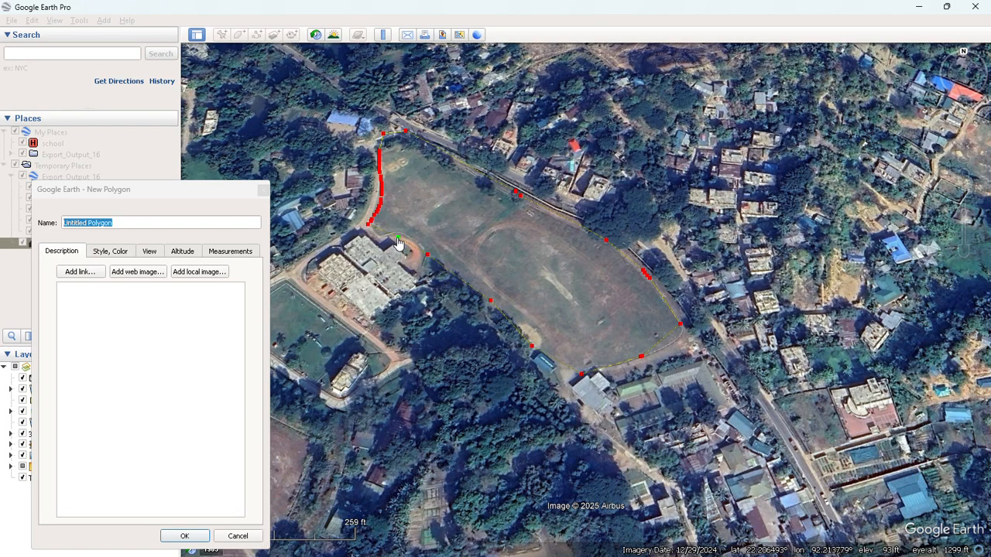
Name the sports field polygon "playground" and finish it.
right_click(144, 223)
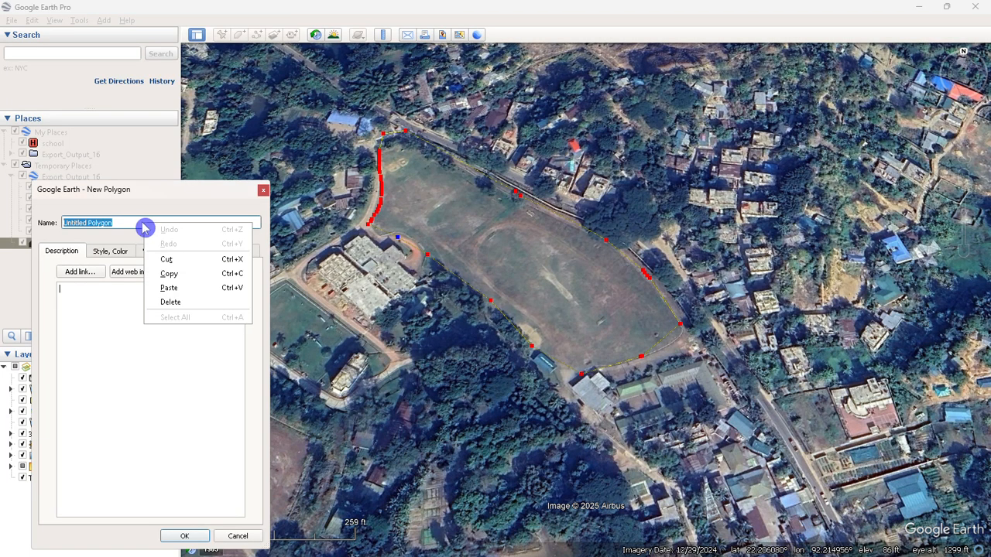
left_click(130, 228)
left_click(128, 223)
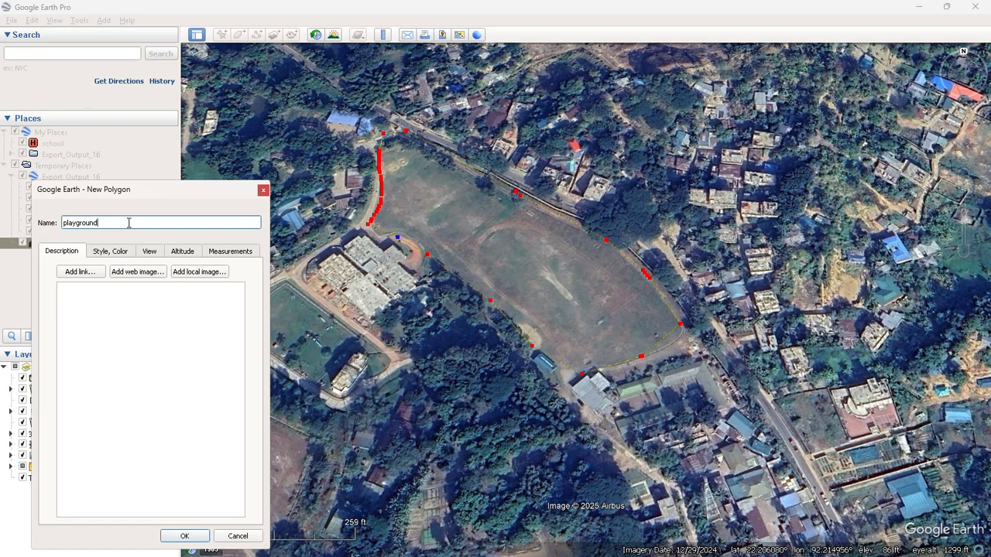
left_click(185, 536)
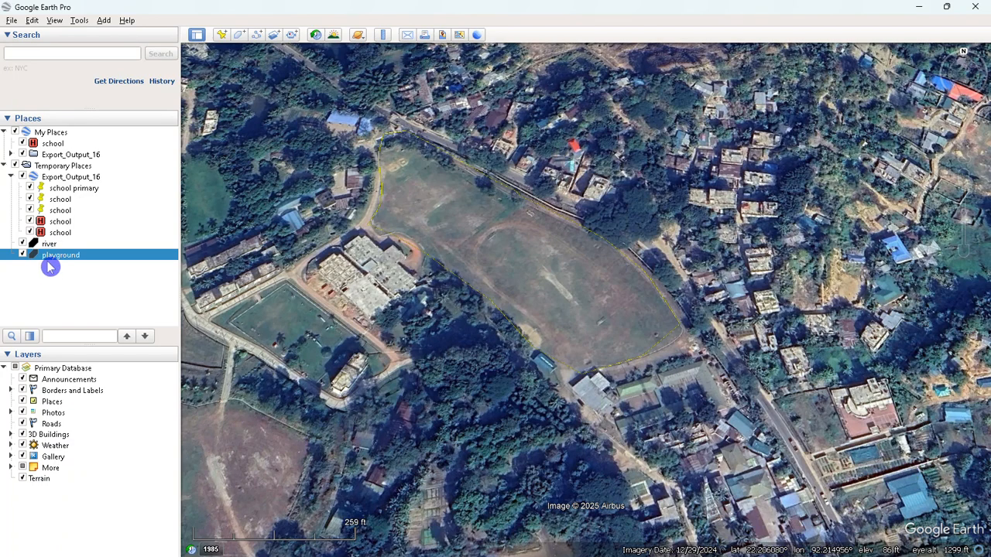
Delete the school placemark stored directly under My Places.
right_click(54, 145)
left_click(91, 194)
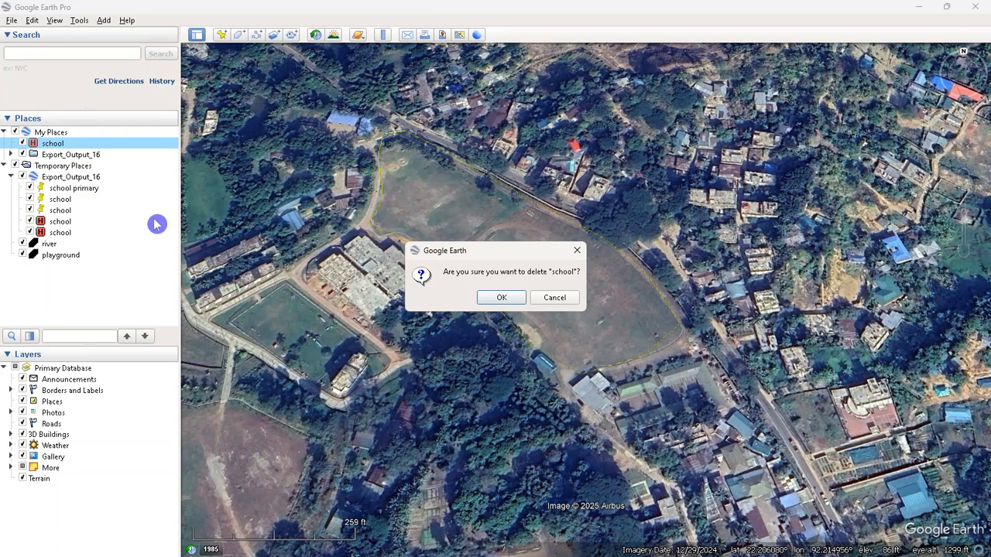
left_click(501, 298)
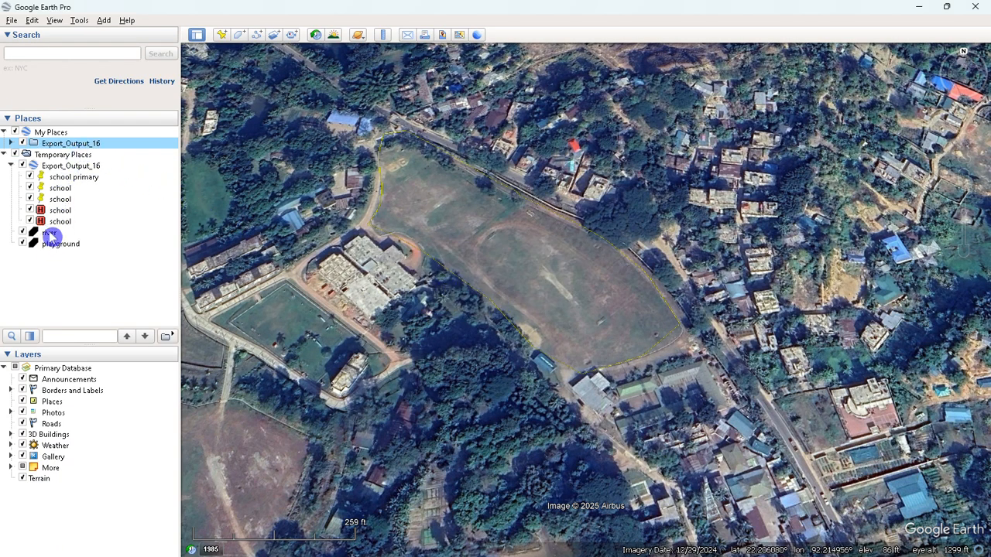
Save the river and playground polygons from Temporary Places to My Places.
left_click(51, 234)
right_click(52, 234)
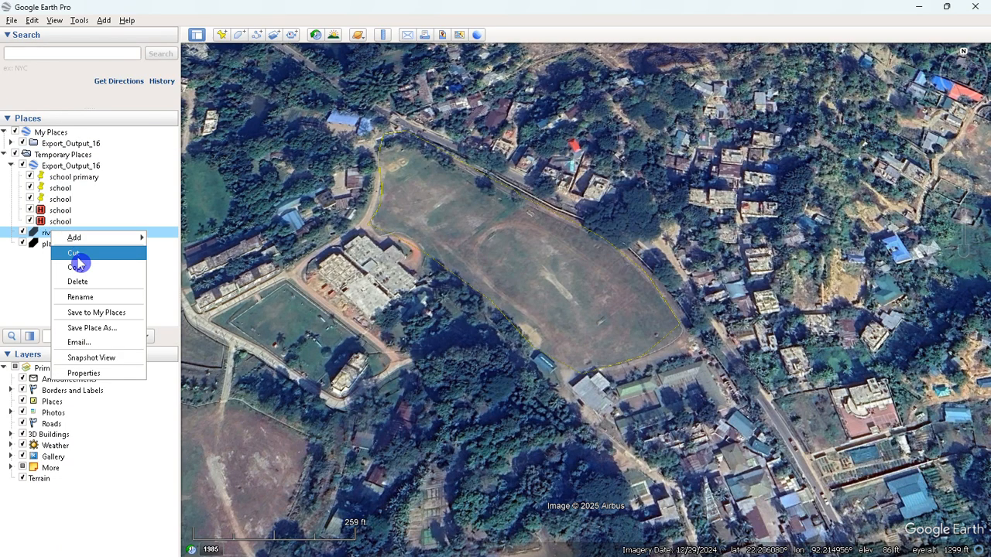
left_click(89, 313)
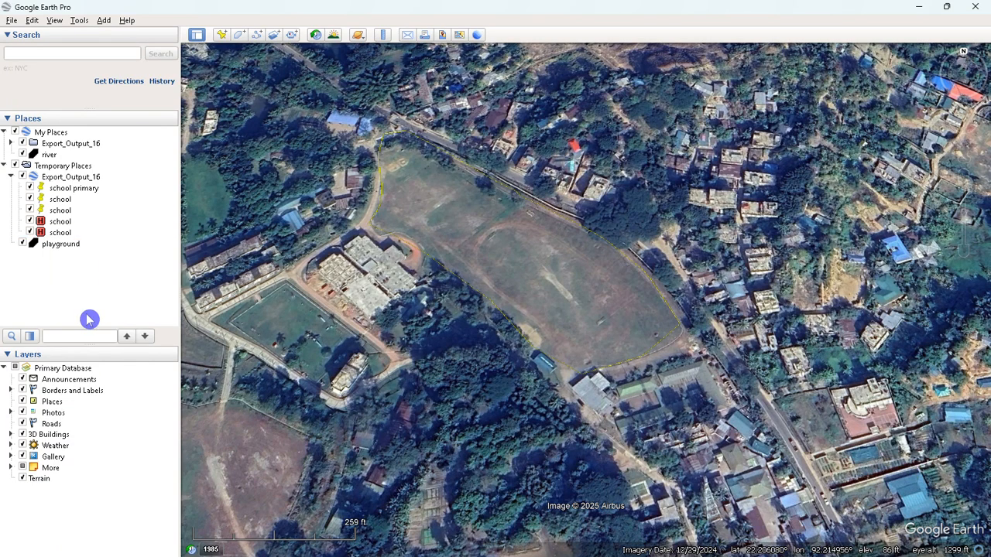
right_click(61, 244)
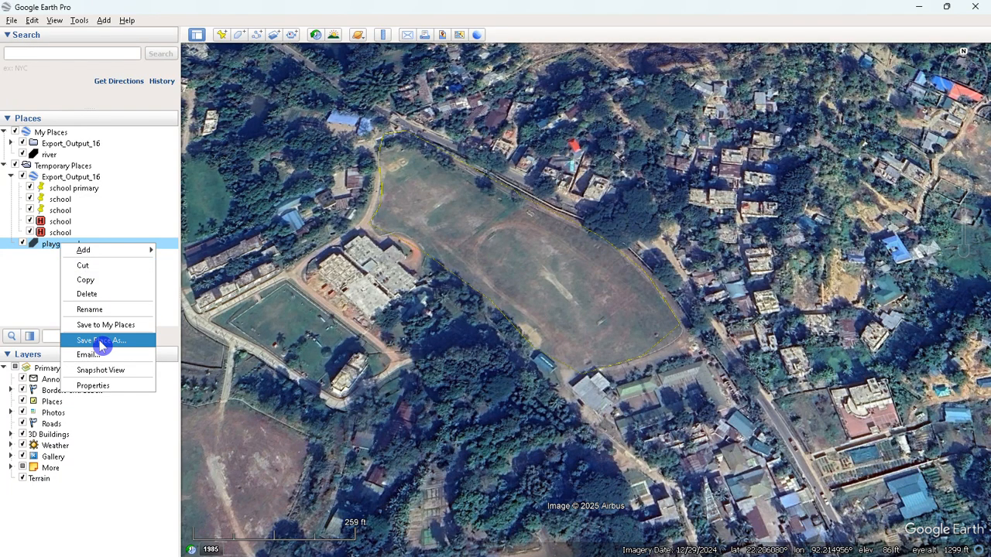
left_click(101, 325)
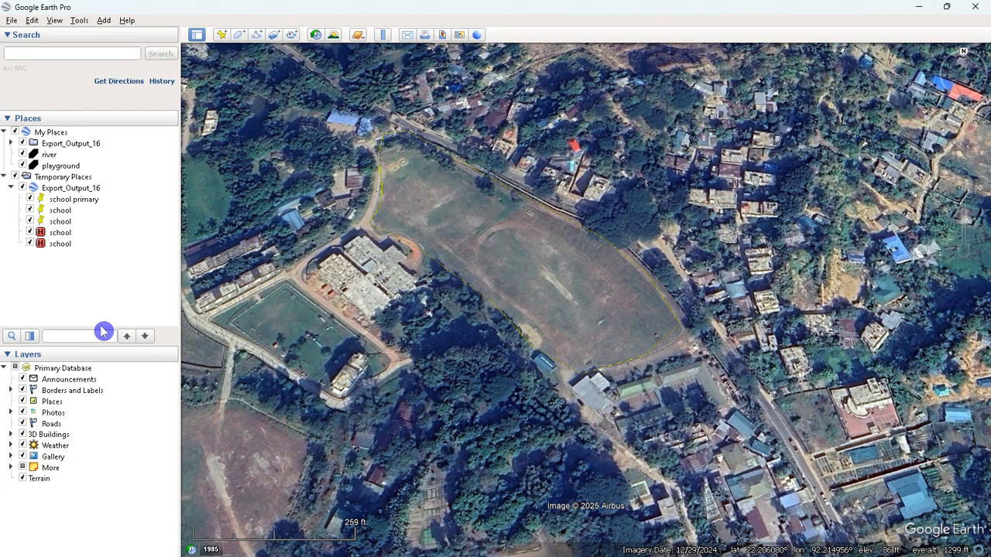
Save the whole My Places folder as a KML file named "polygon" in the Lab2 folder.
right_click(70, 148)
left_click(53, 268)
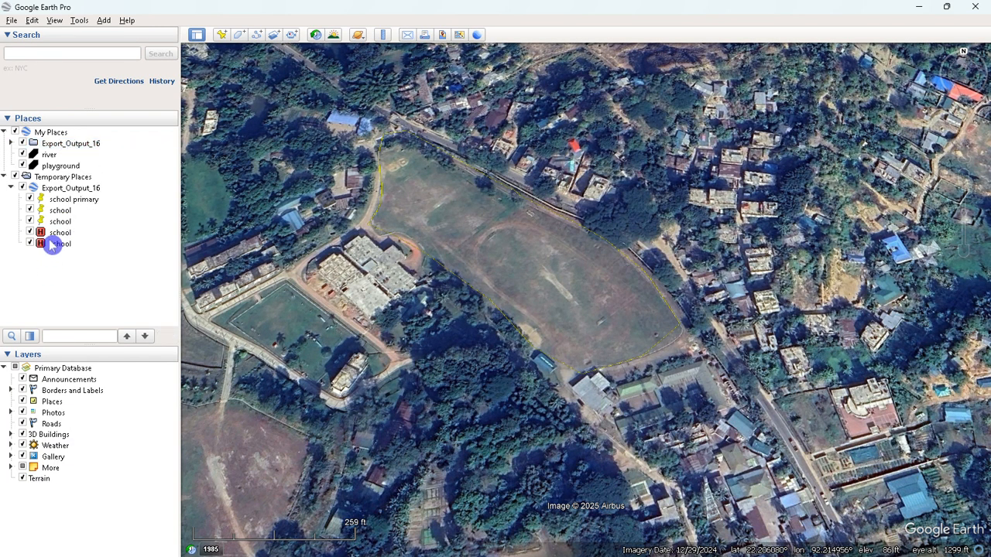
right_click(51, 134)
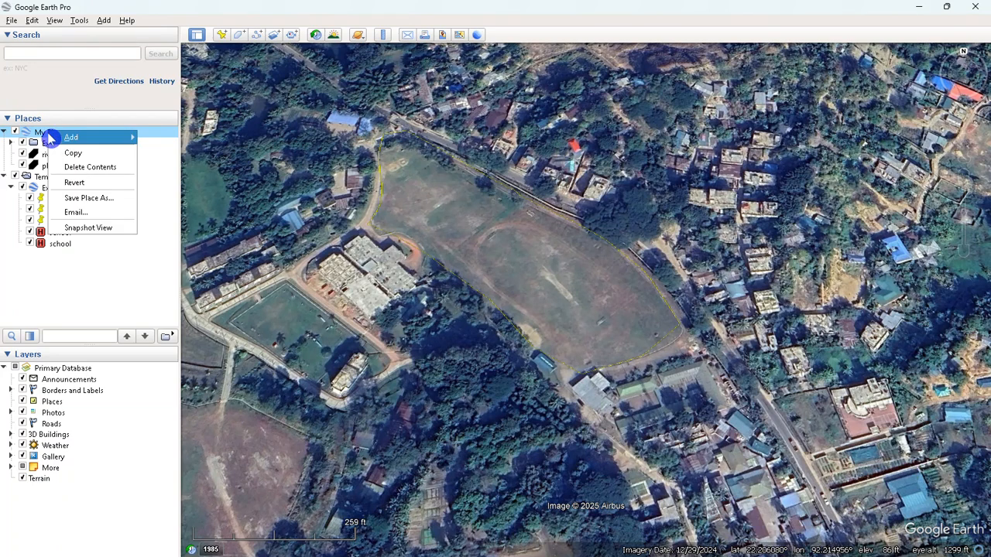
left_click(72, 198)
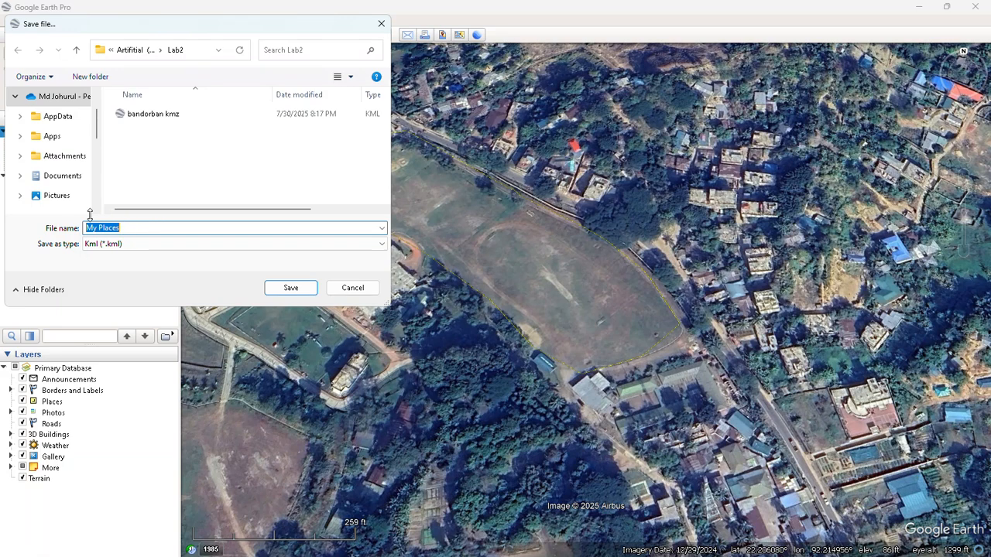
scroll(68, 155, "down", 5)
scroll(74, 151, "up", 5)
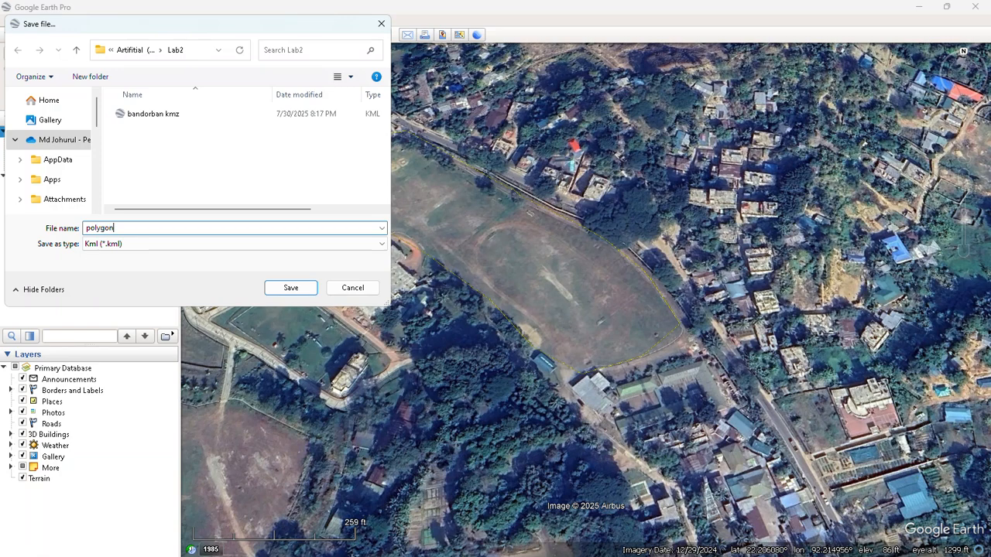
left_click(288, 288)
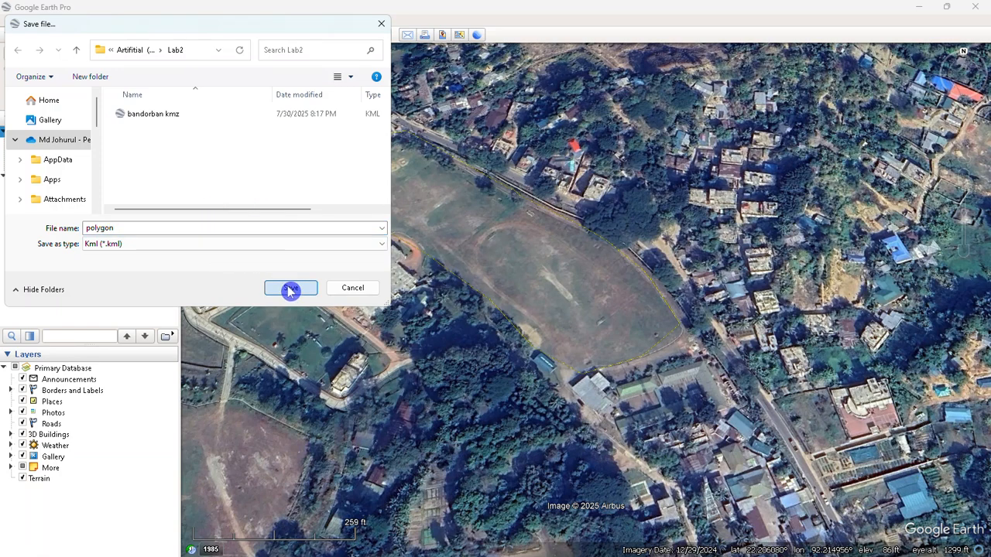
Switch to ArcMap and open the KML To Layer conversion tool.
left_click(915, 9)
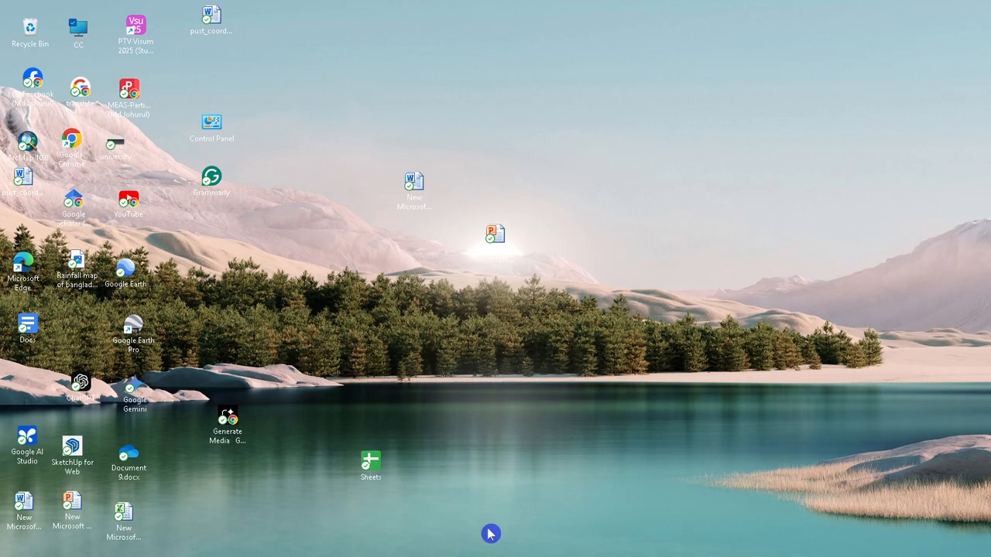
left_click(624, 545)
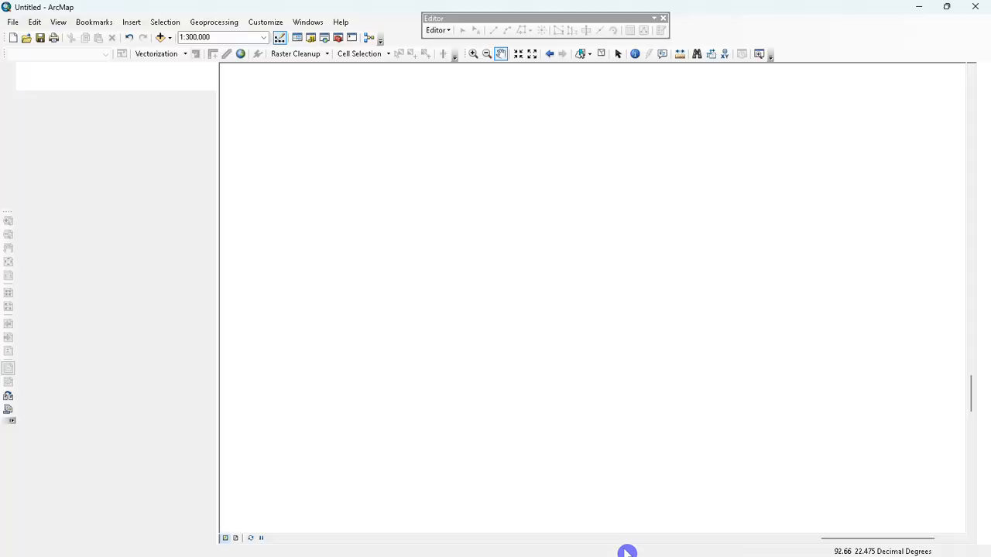
left_click(985, 108)
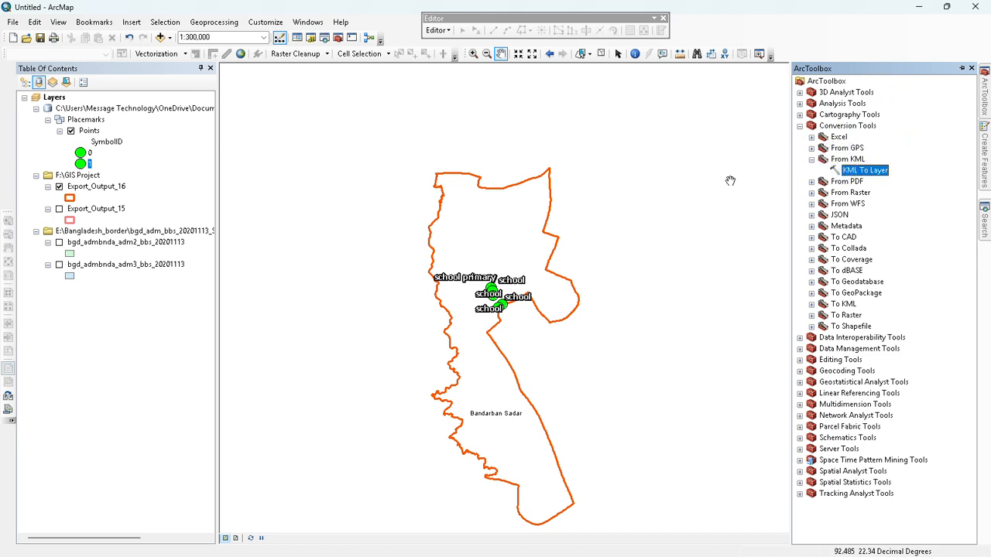
double_click(852, 171)
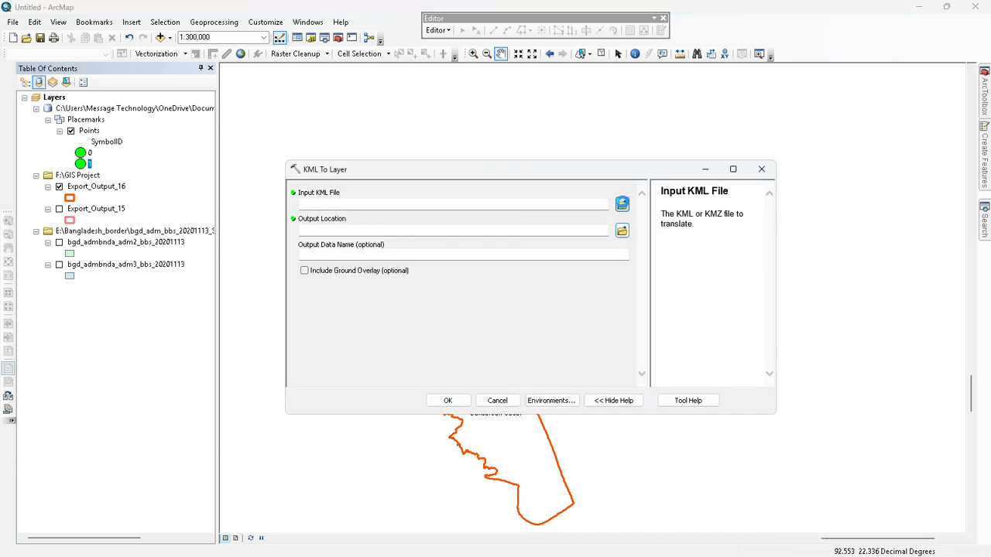
Choose the polygon KML file from the Lab2 folder on drive E as input and run the conversion to a layer.
left_click(621, 204)
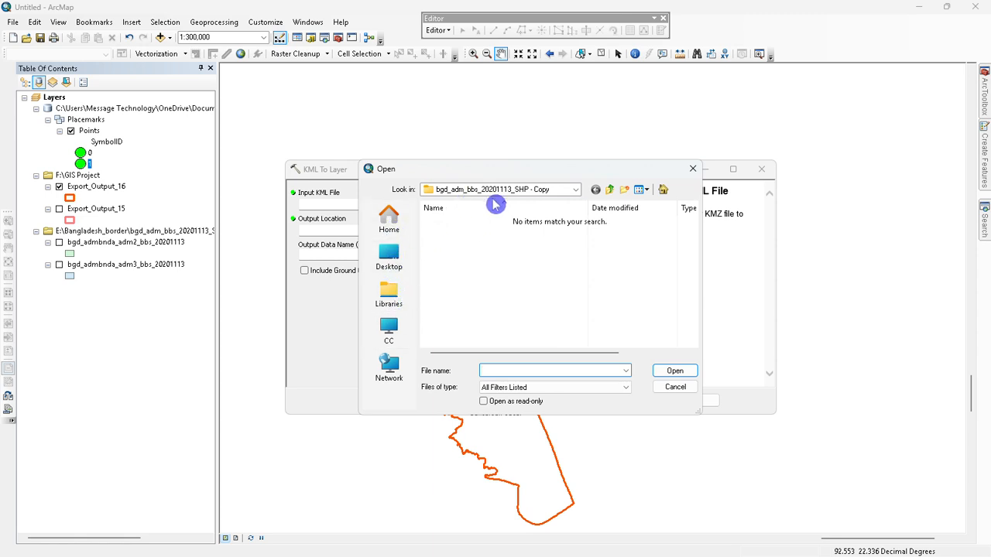
left_click(611, 191)
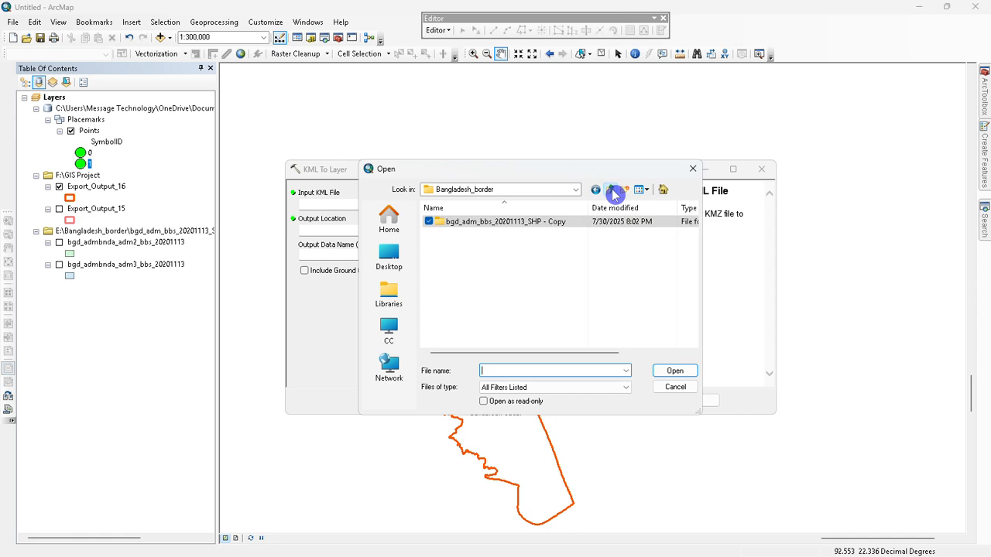
left_click(611, 192)
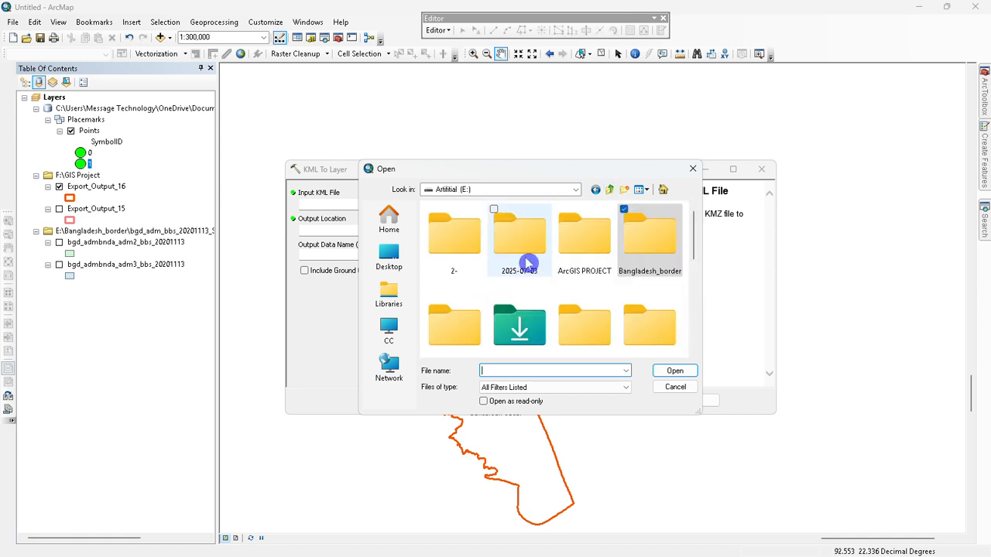
scroll(527, 264, "down", 5)
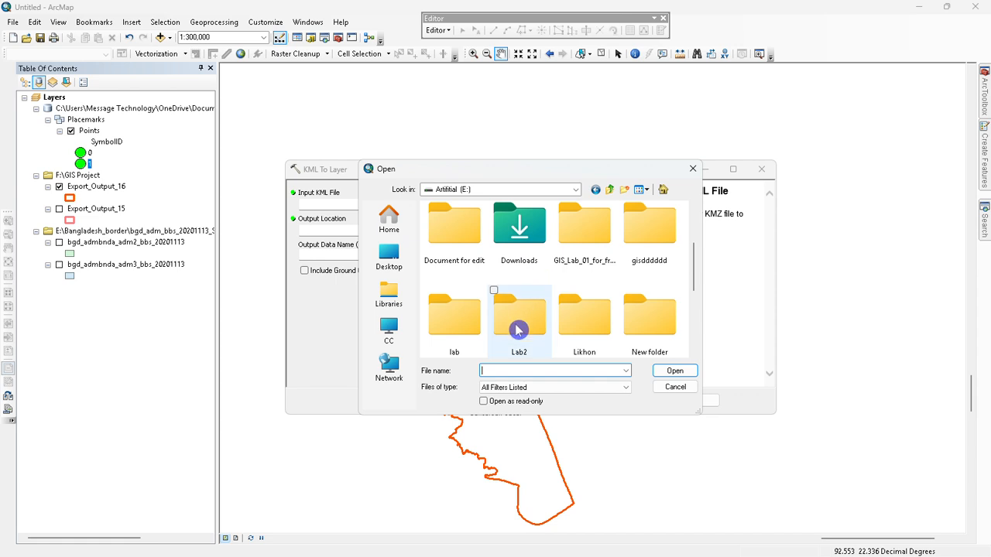
double_click(518, 340)
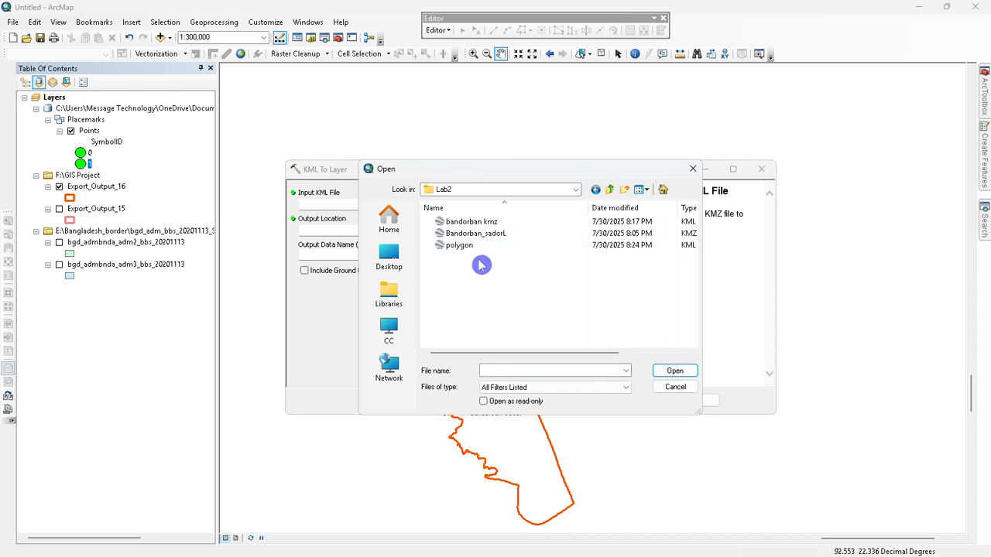
left_click(482, 244)
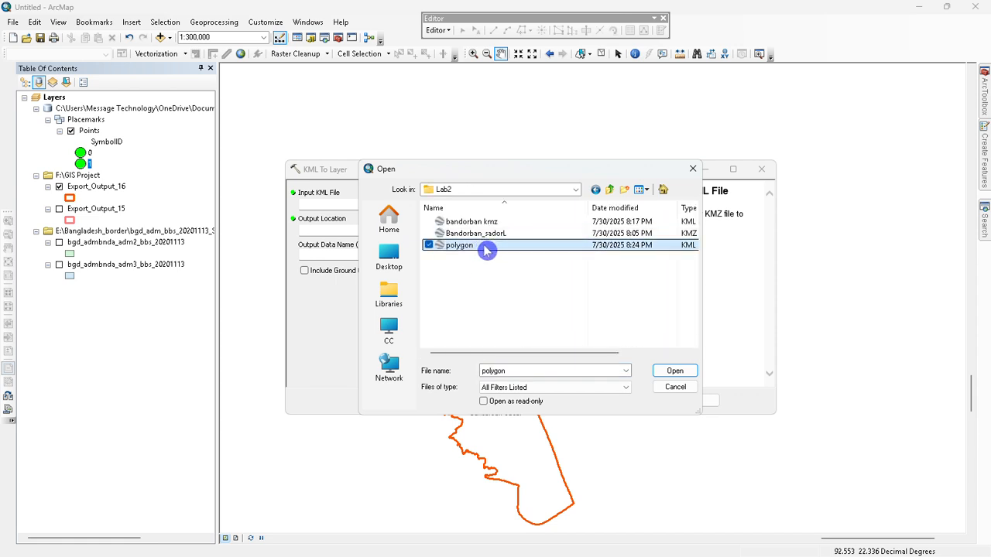
left_click(675, 371)
left_click(449, 401)
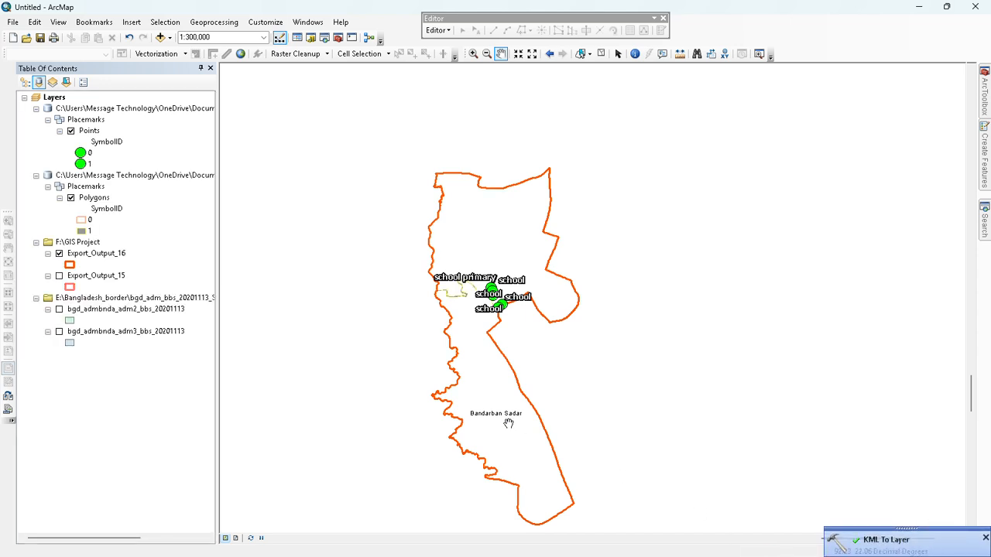
Examine the converted river and playground polygons up close and view the symbol settings of class 0 in the Polygons layer.
scroll(449, 326, "down", 3)
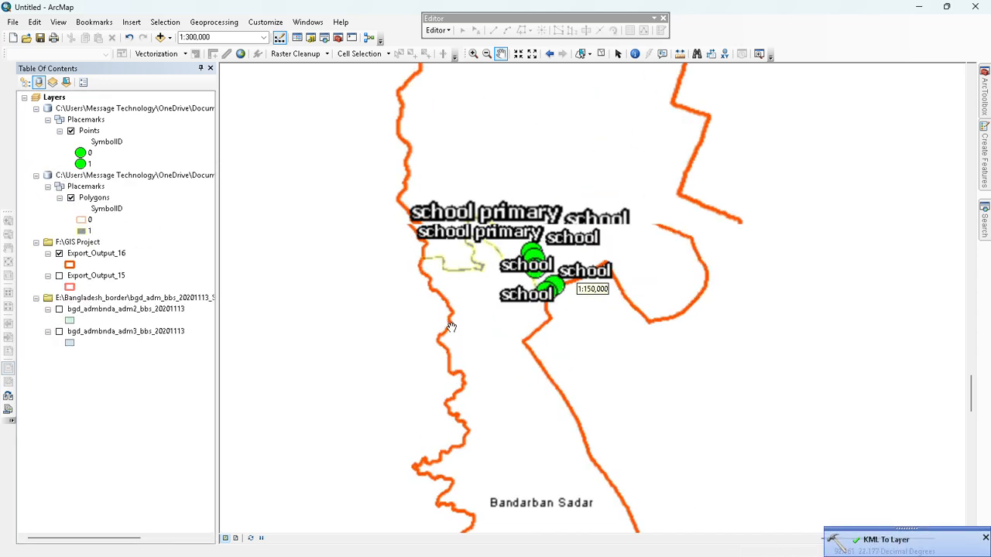
scroll(484, 278, "down", 2)
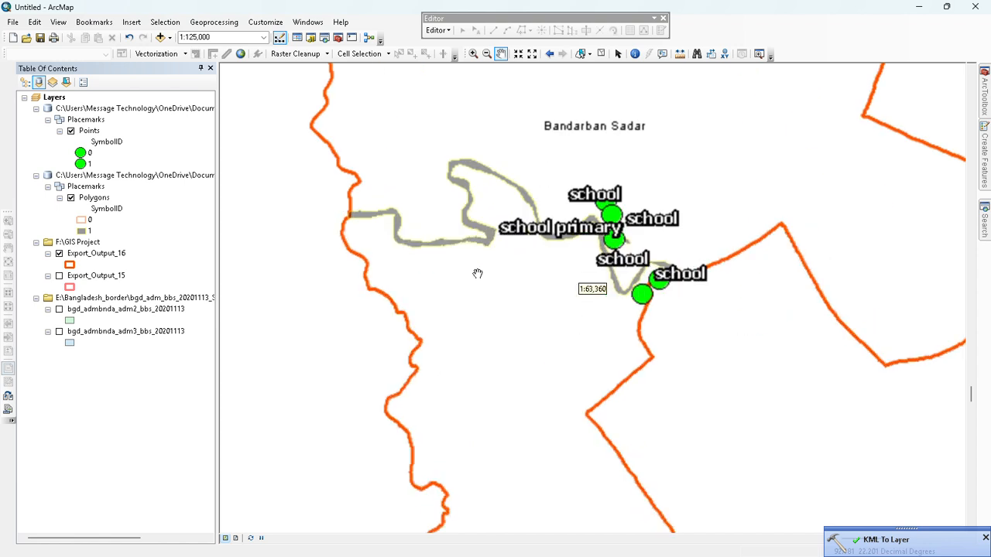
left_click_drag(512, 255, 420, 323)
left_click_drag(489, 236, 442, 332)
scroll(507, 266, "down", 1)
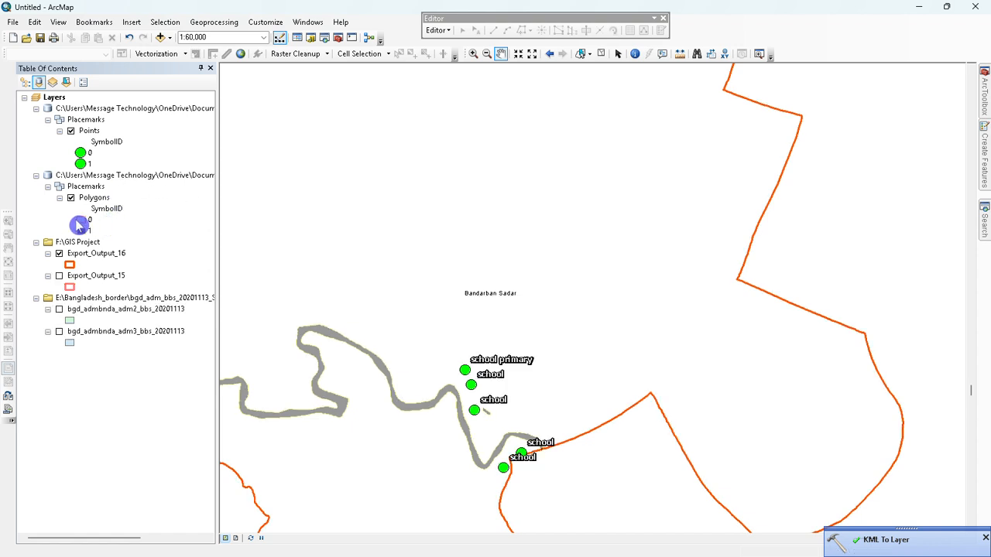
scroll(552, 312, "down", 2)
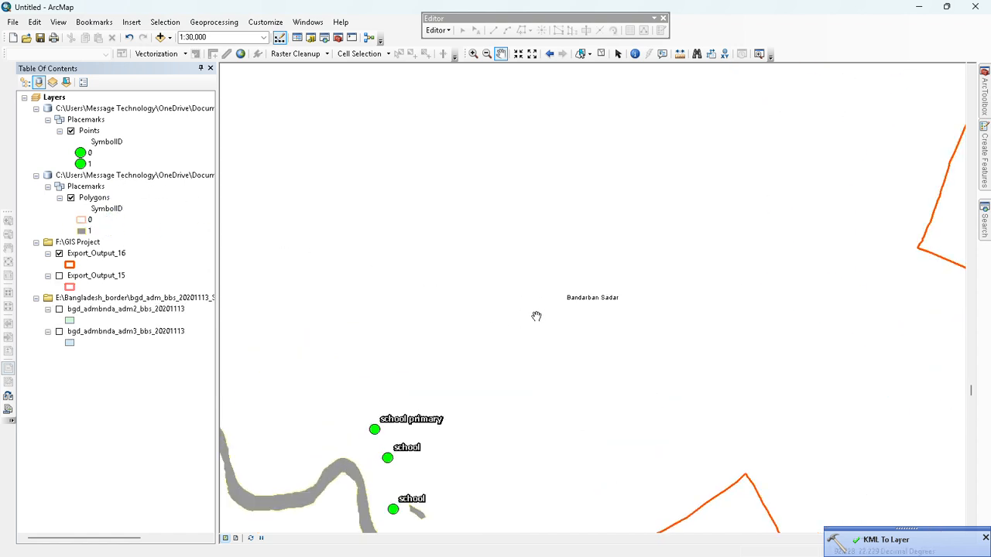
scroll(539, 361, "down", 1)
left_click_drag(489, 394, 472, 231)
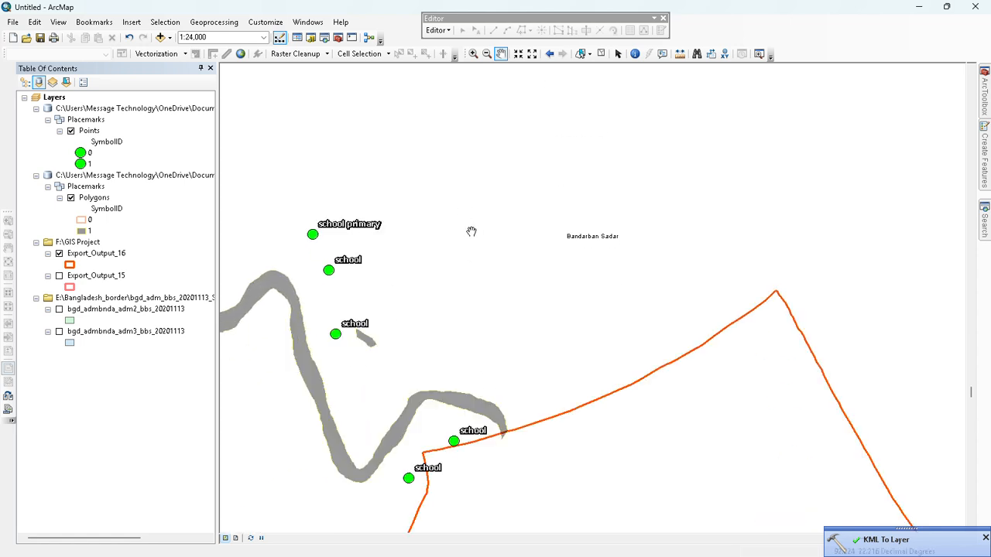
scroll(352, 295, "down", 6)
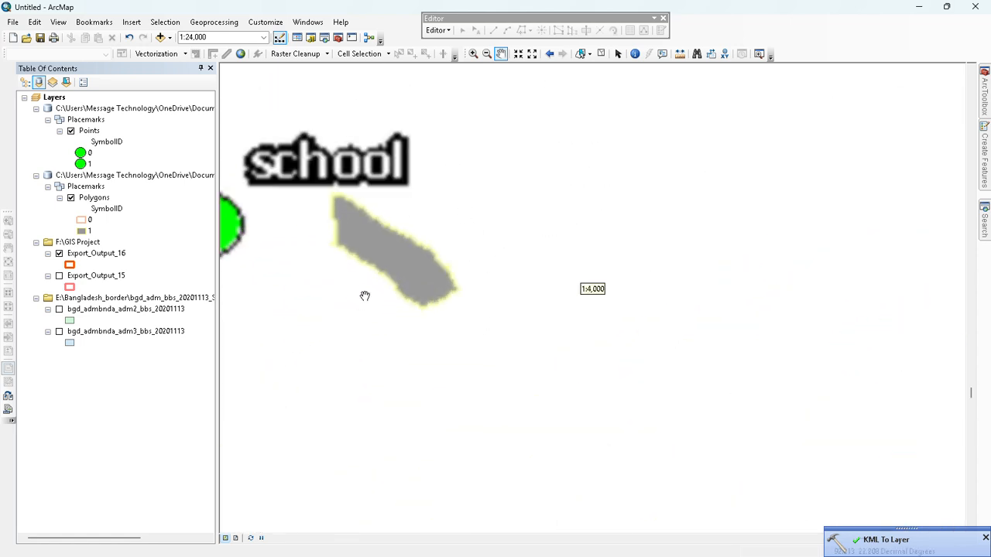
left_click_drag(363, 257, 417, 364)
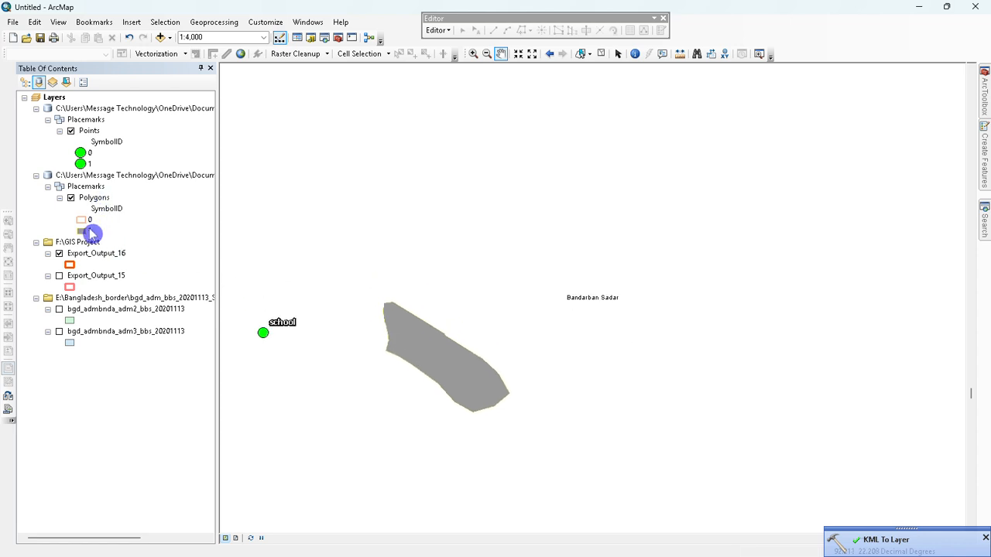
left_click(85, 225)
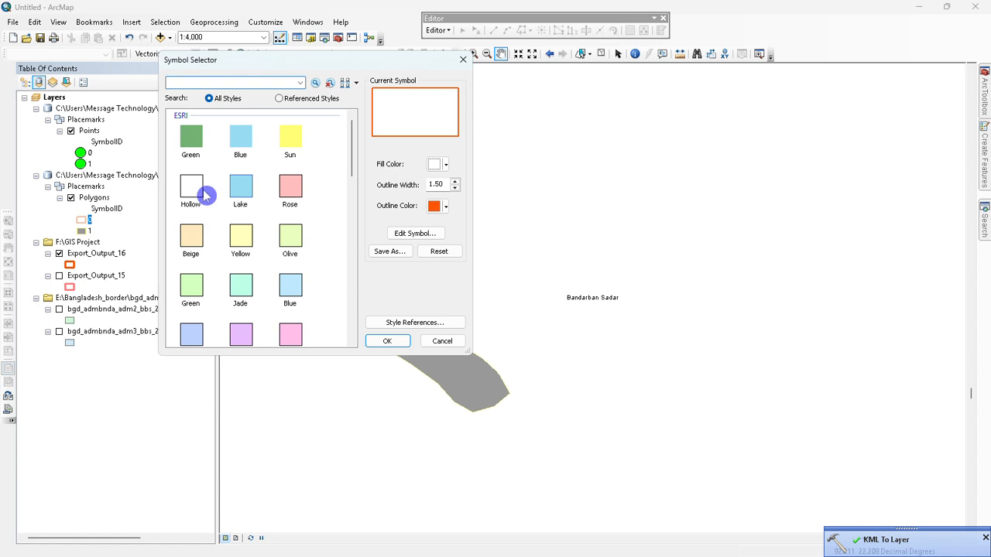
left_click(463, 60)
Show the map at full extent and auto-hide the Table of Contents to enlarge the map area.
scroll(542, 221, "down", 1)
scroll(397, 317, "down", 3)
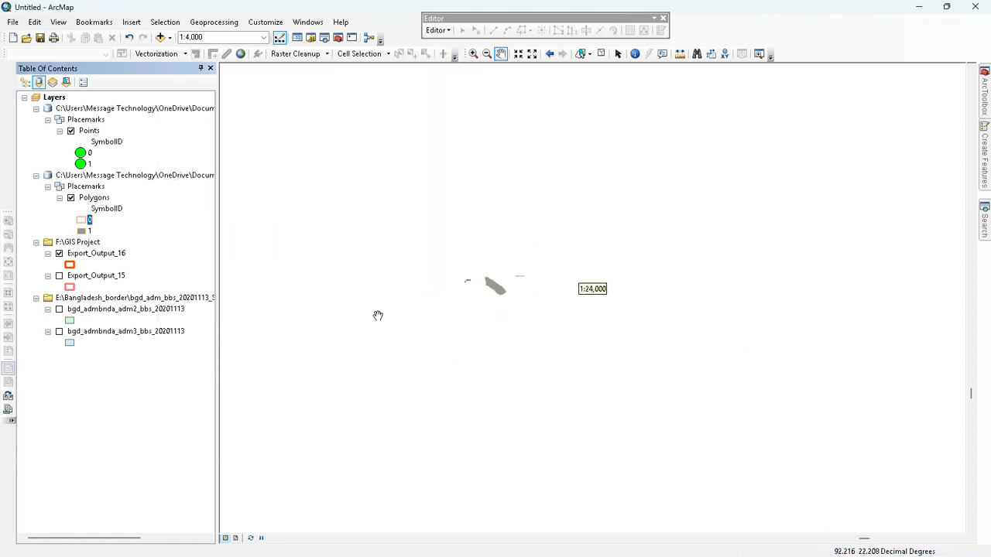
left_click(241, 53)
left_click(209, 68)
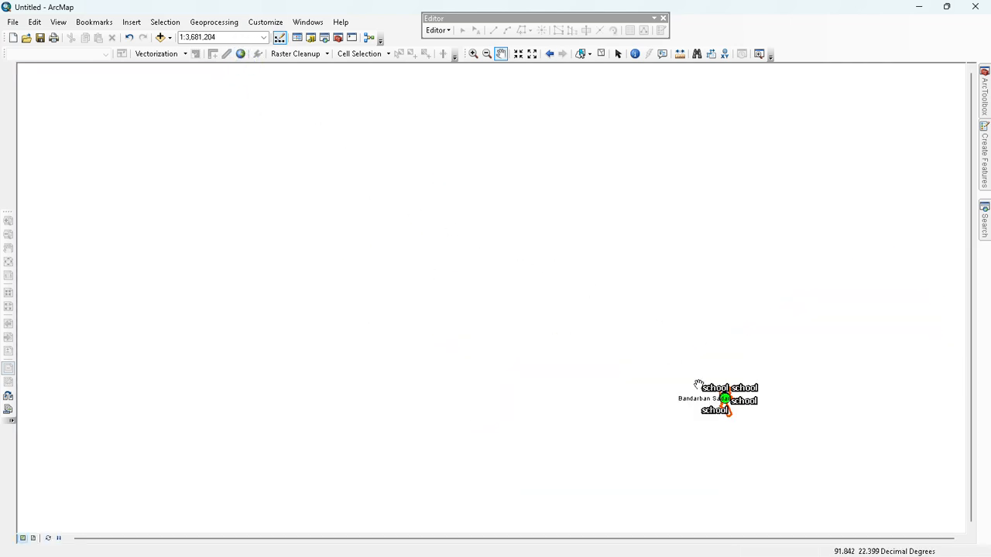
Examine how the river polygon and school points lie within the Bandarban Sadar boundary.
scroll(779, 425, "up", 3)
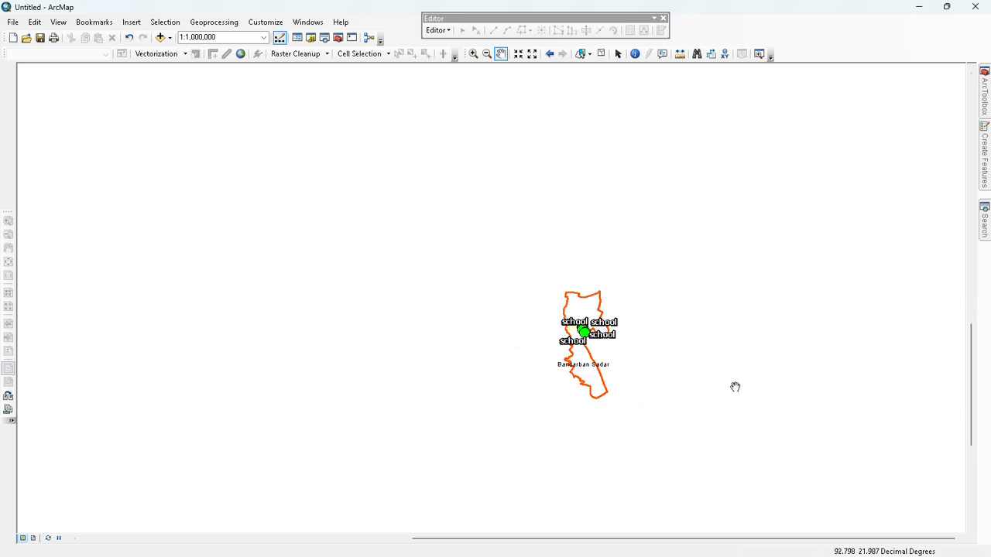
scroll(735, 387, "up", 3)
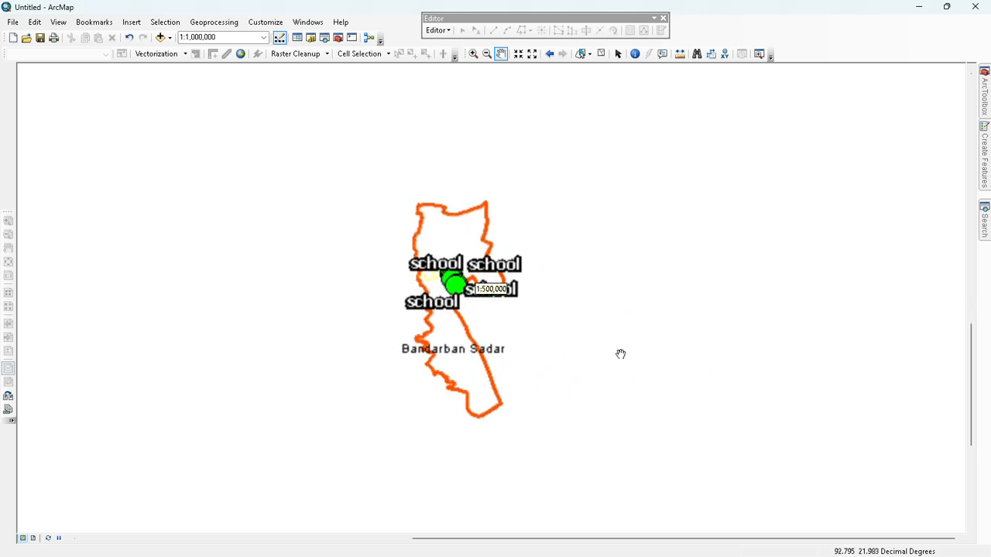
scroll(527, 329, "up", 3)
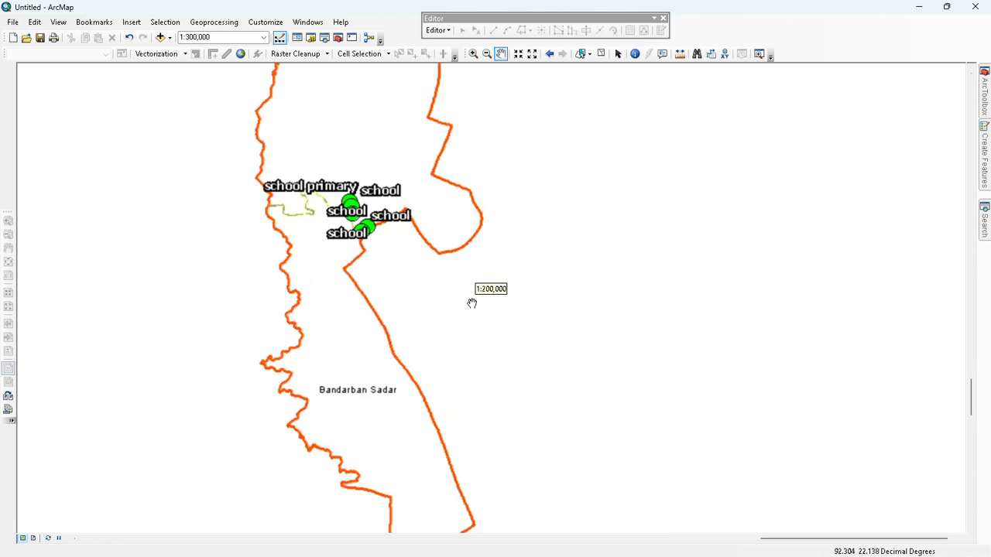
scroll(395, 302, "up", 3)
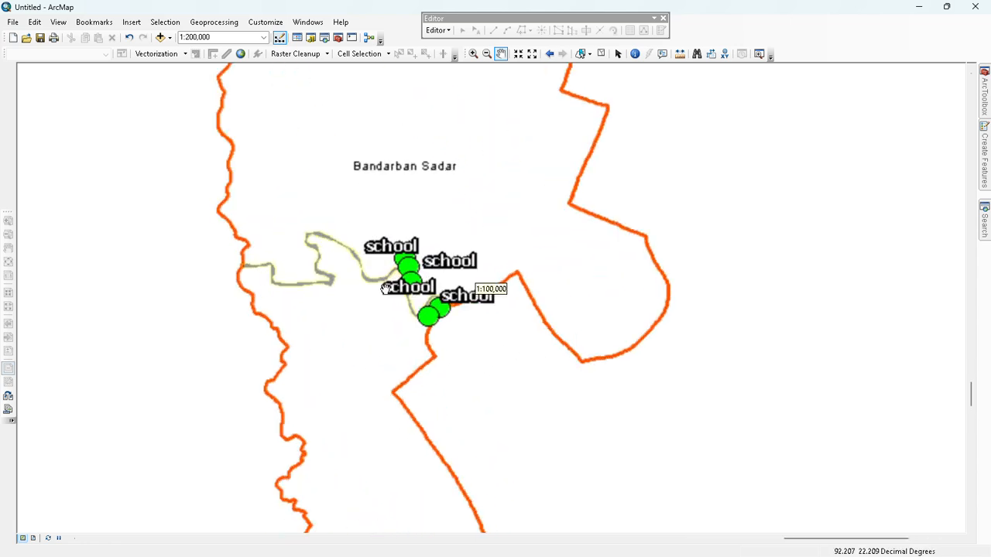
scroll(372, 300, "down", 4)
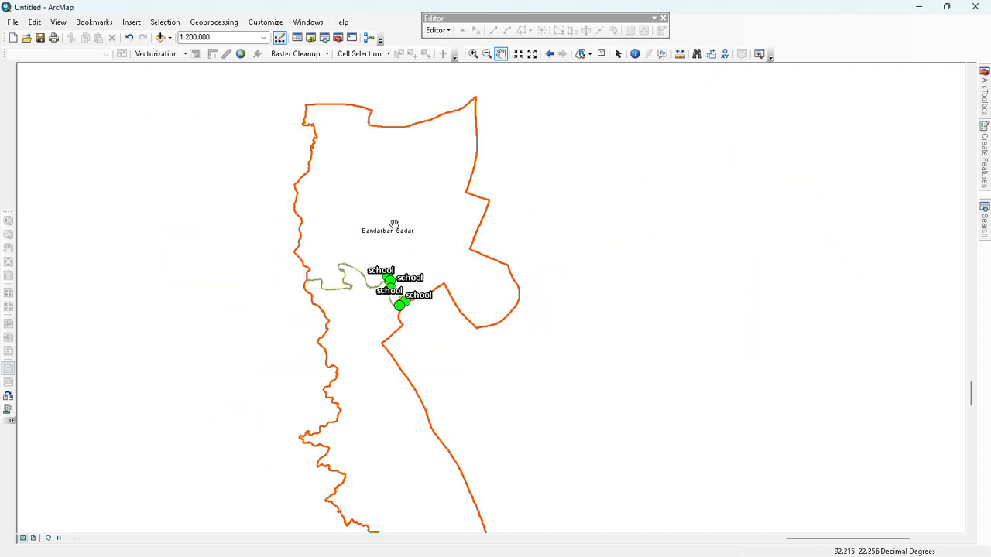
left_click_drag(380, 196, 405, 164)
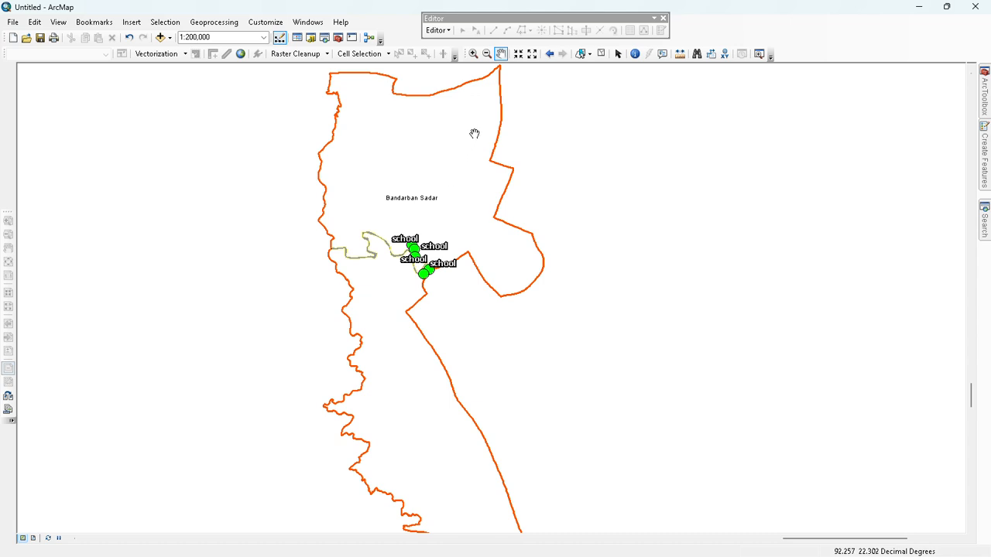
scroll(393, 256, "up", 4)
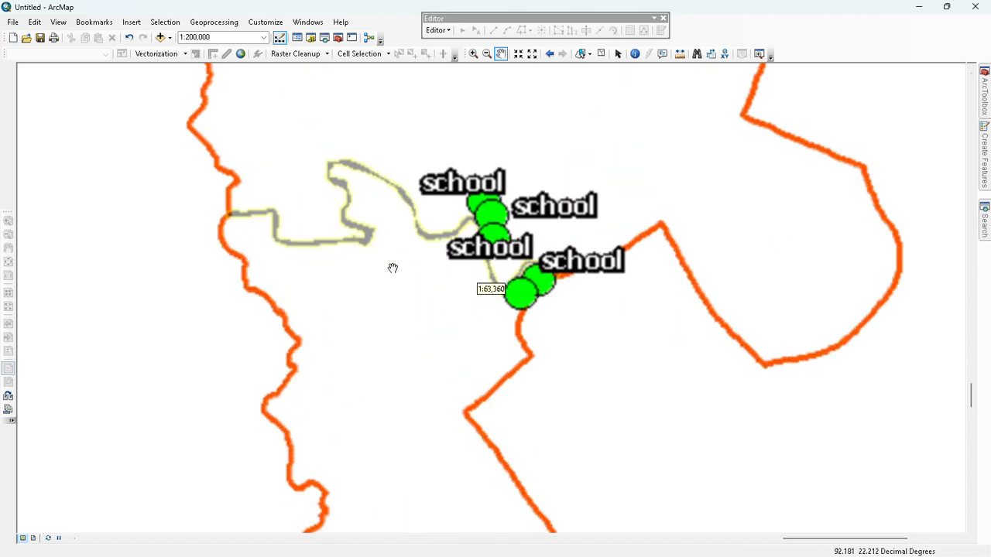
scroll(476, 222, "up", 2)
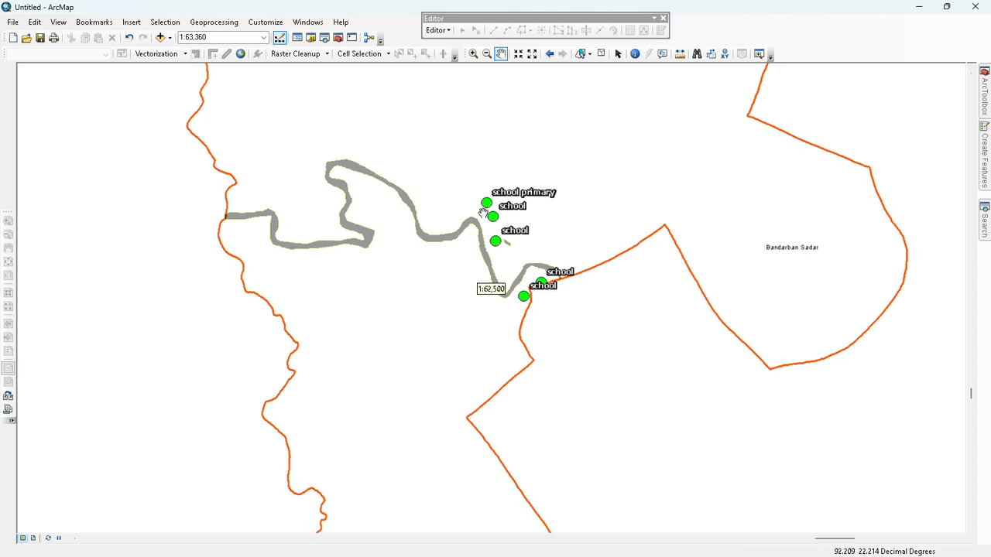